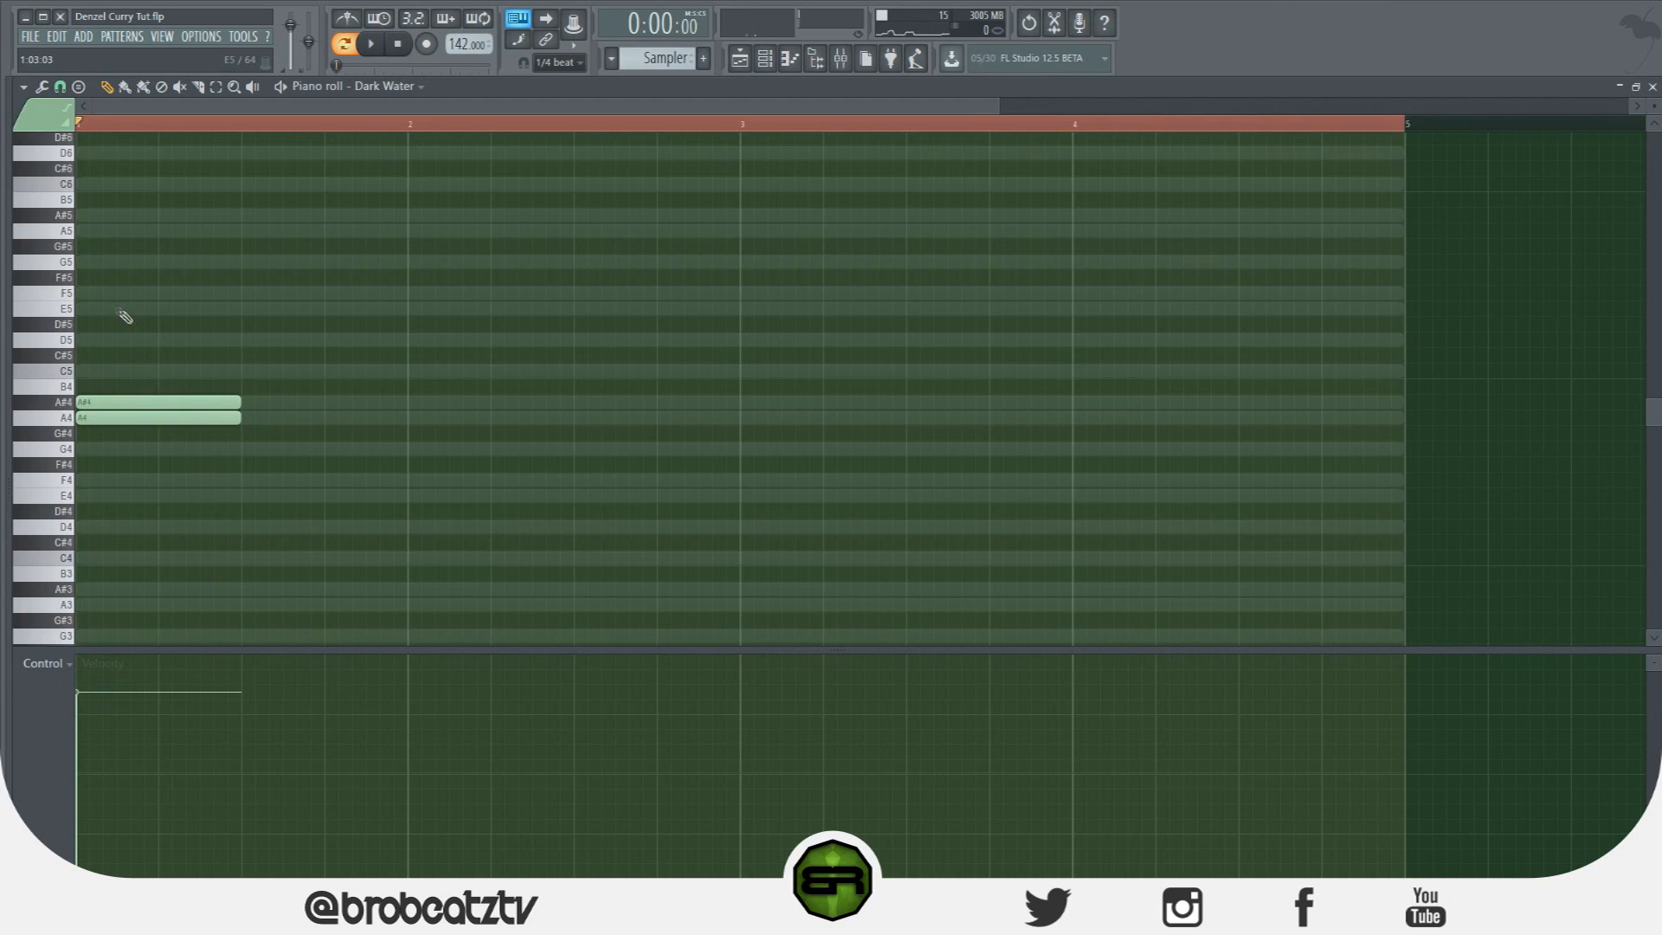
Add A5, A4, A#4 and E5 notes to Dark Water, making E5 and A#4 two beats long.
{"action": "left_click", "coordinate": [162, 231]}
{"action": "key", "text": "space"}
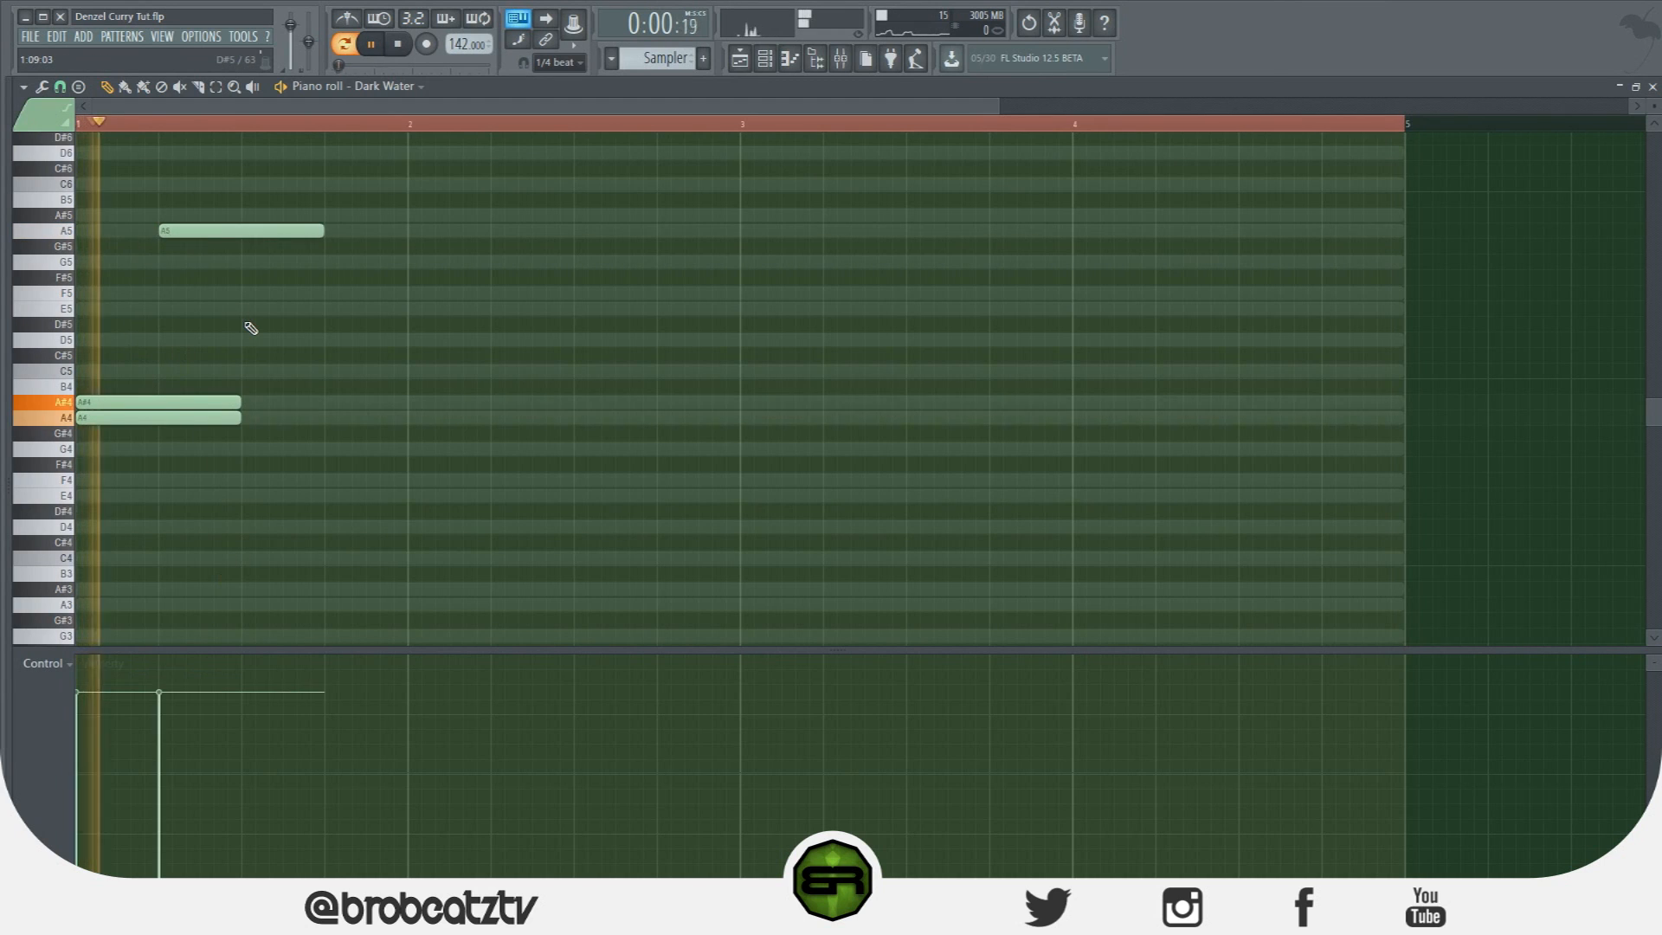
{"action": "key", "text": "space"}
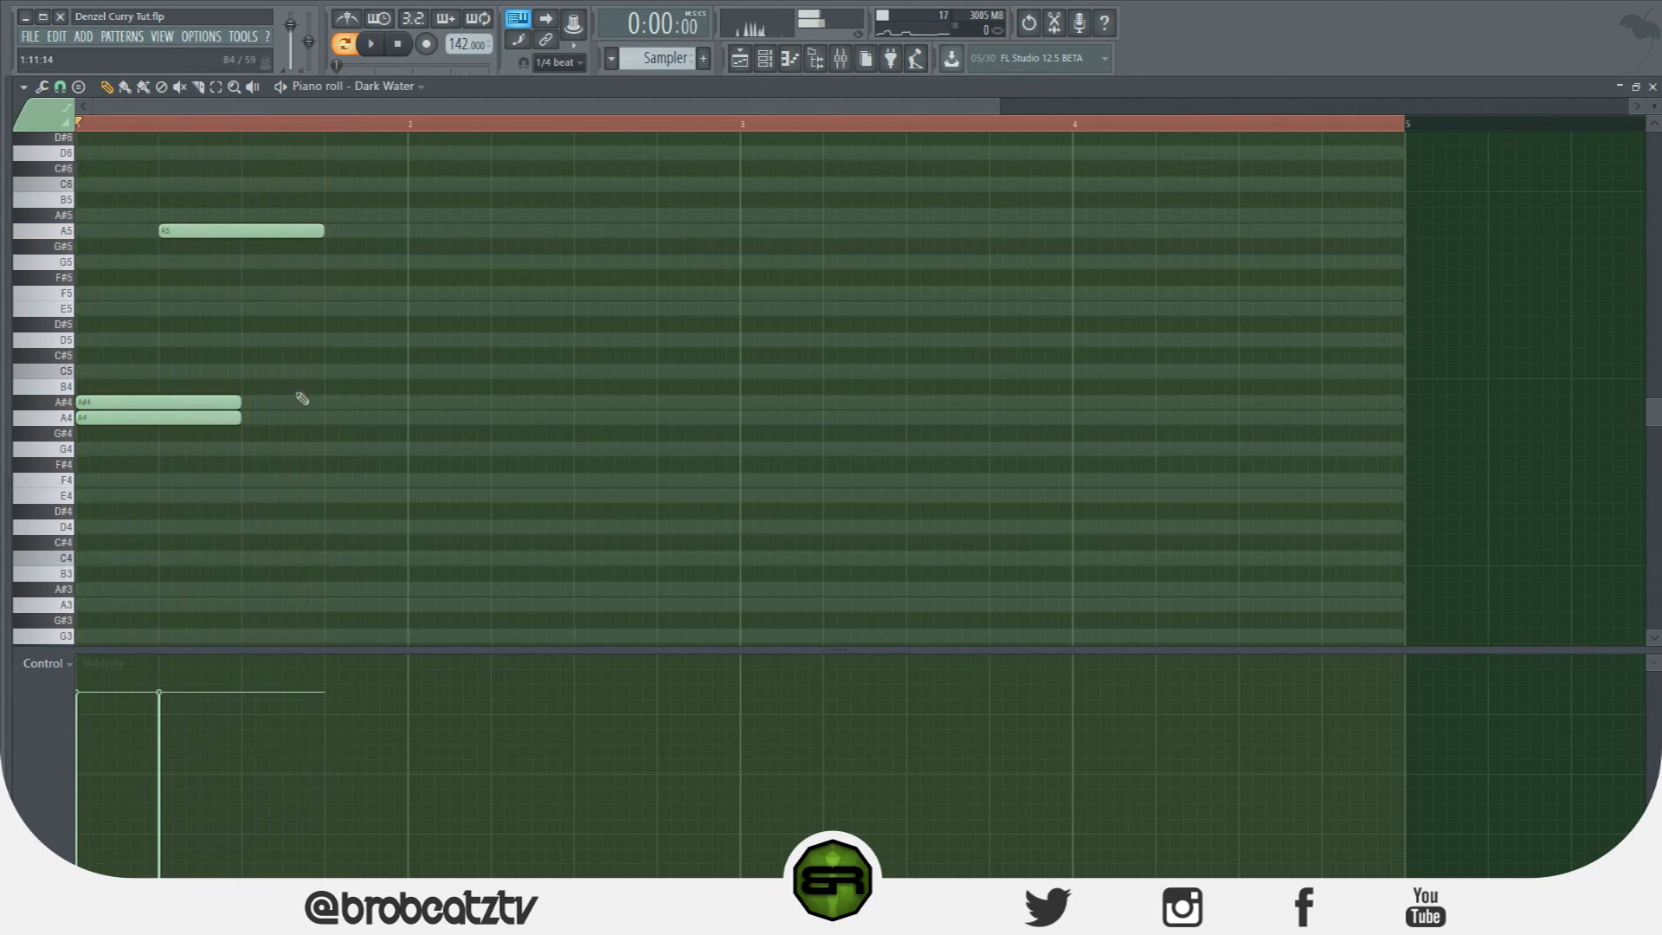
{"action": "left_click_drag", "start_coordinate": [326, 418], "coordinate": [429, 430]}
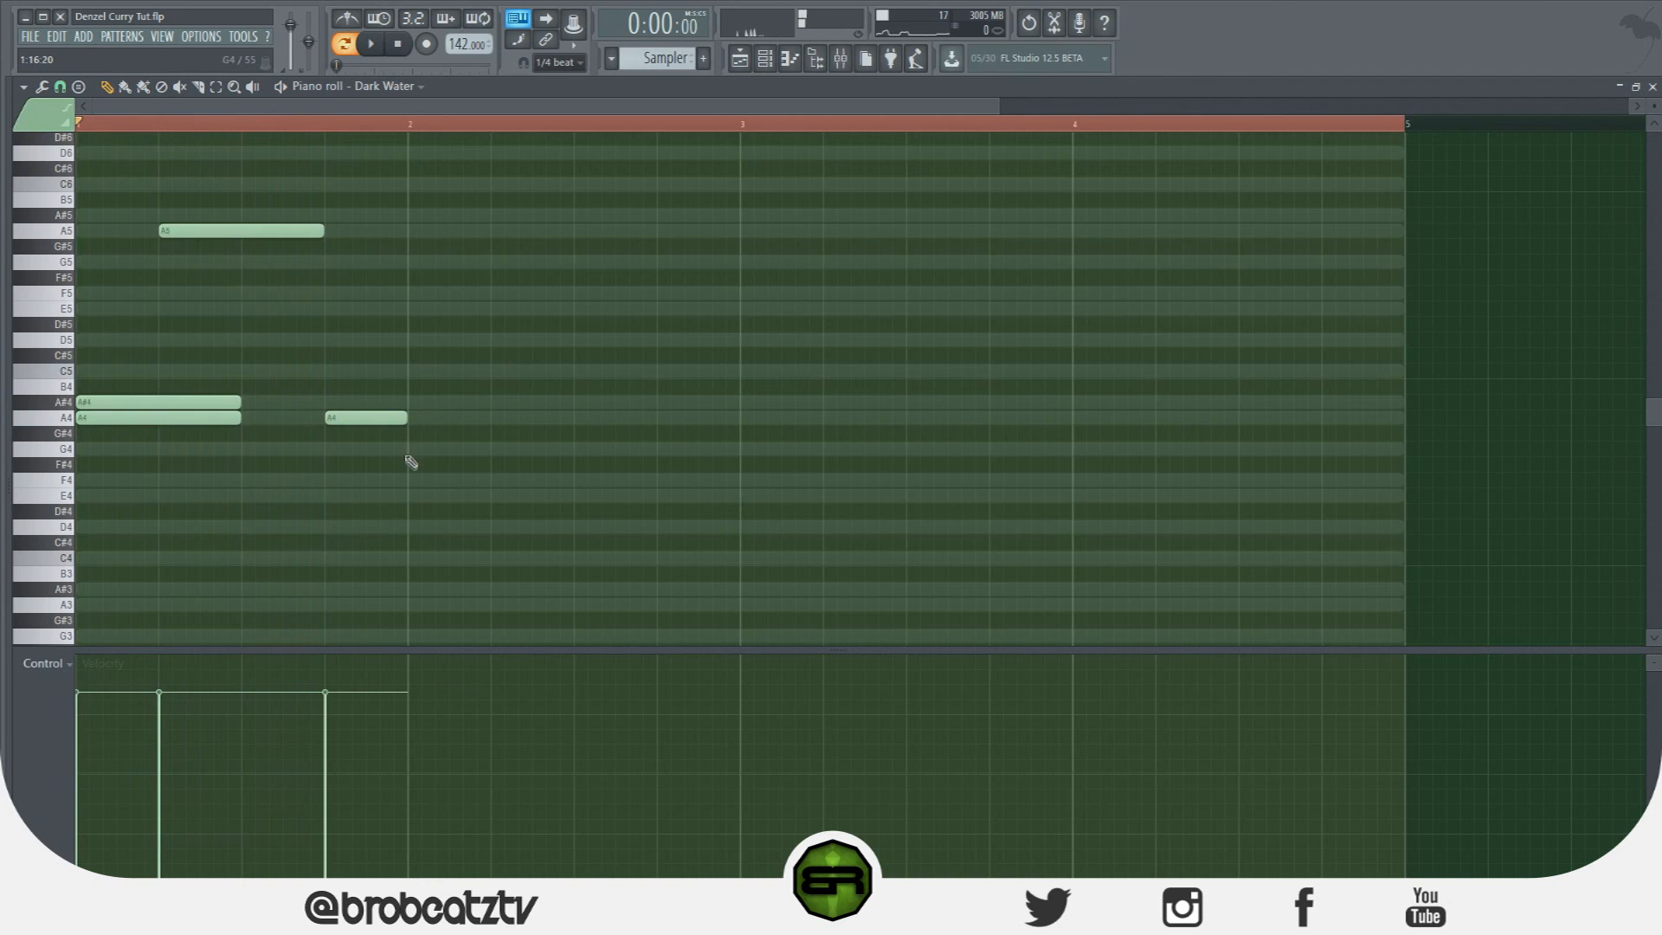
{"action": "left_click", "coordinate": [410, 403]}
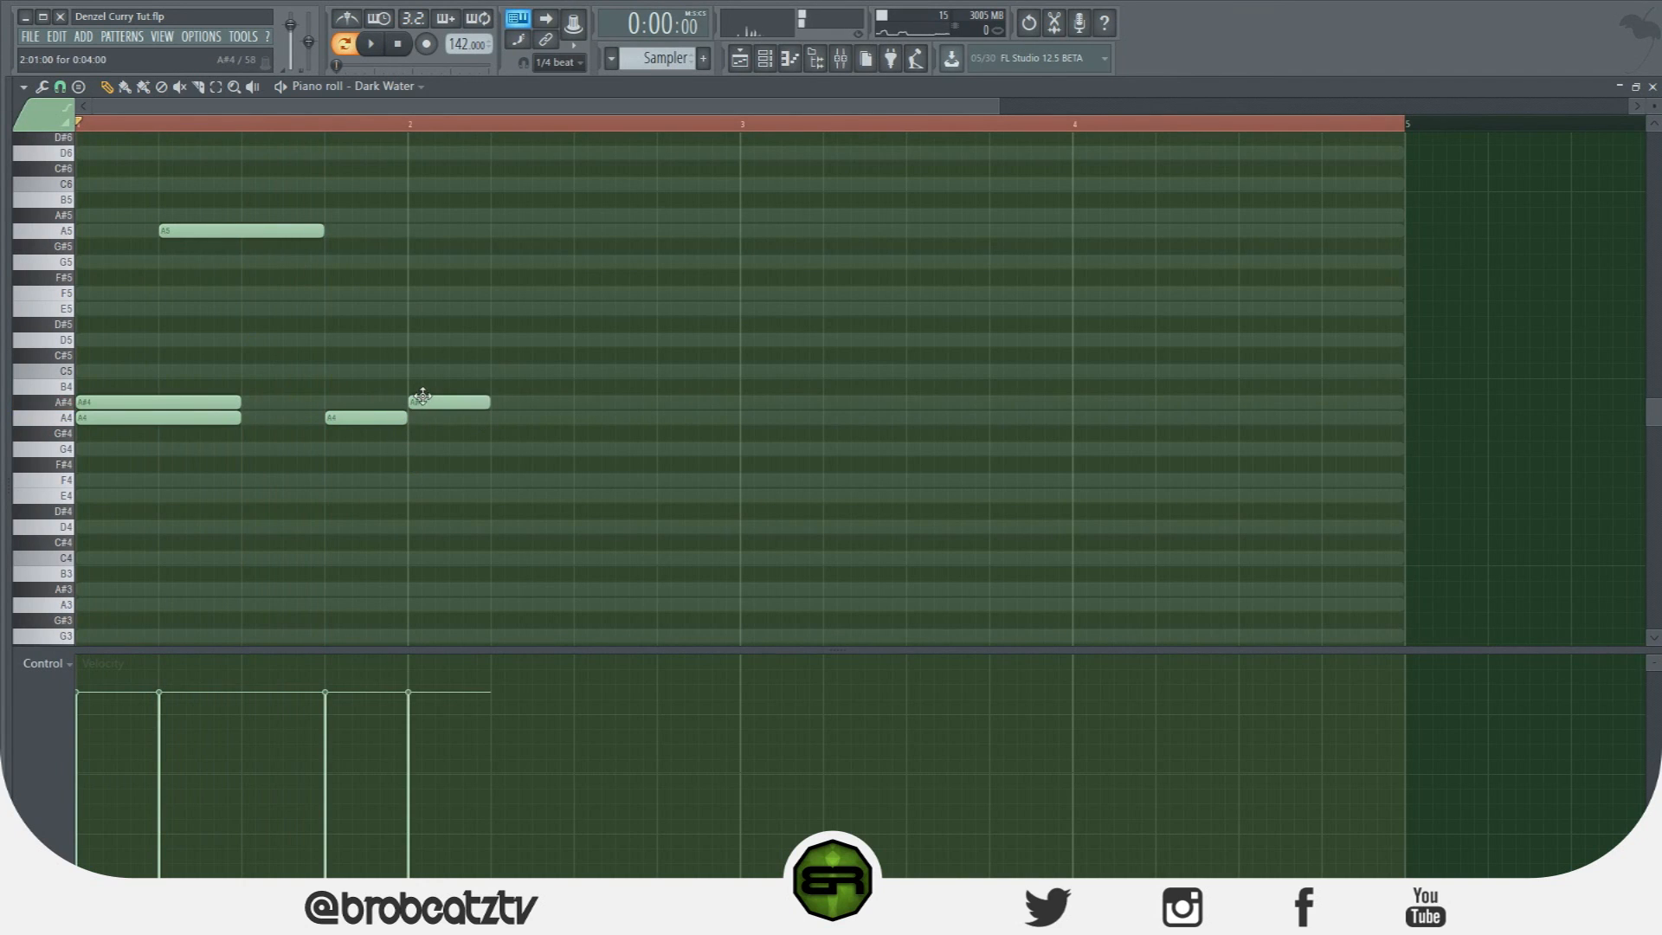
{"action": "left_click", "coordinate": [412, 311]}
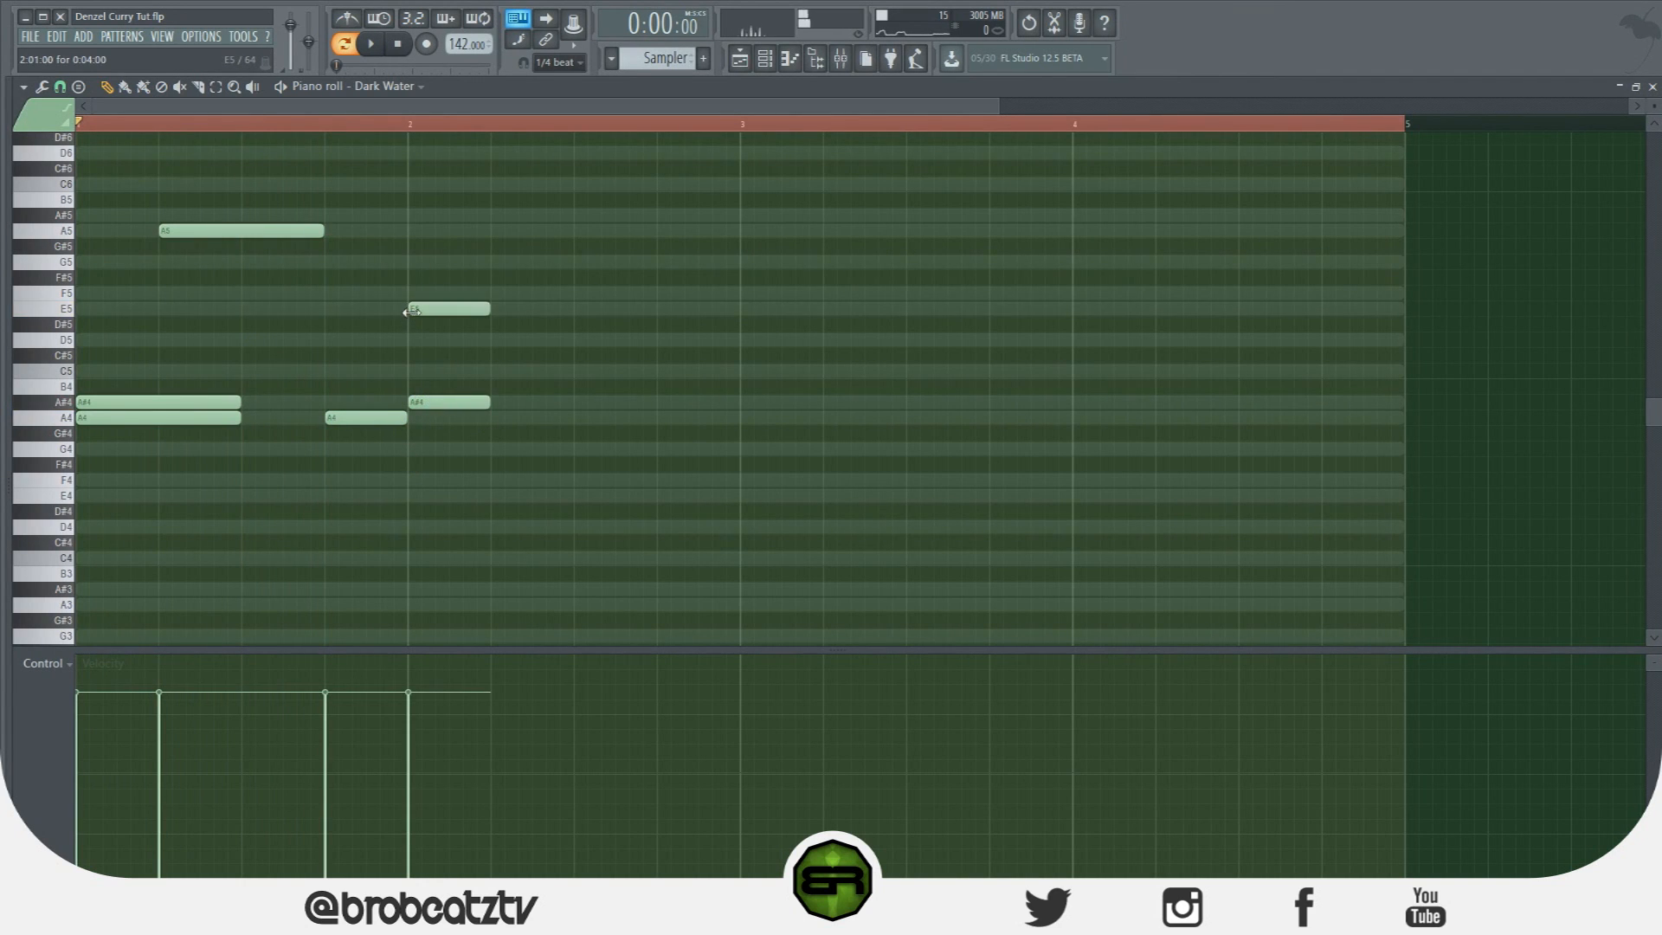
{"action": "left_click_drag", "start_coordinate": [482, 291], "coordinate": [571, 405]}
{"action": "left_click", "coordinate": [589, 404], "text": "ctrl"}
Finish bar 2 with a one-beat D5 note followed by an A4 note.
{"action": "key", "text": "space"}
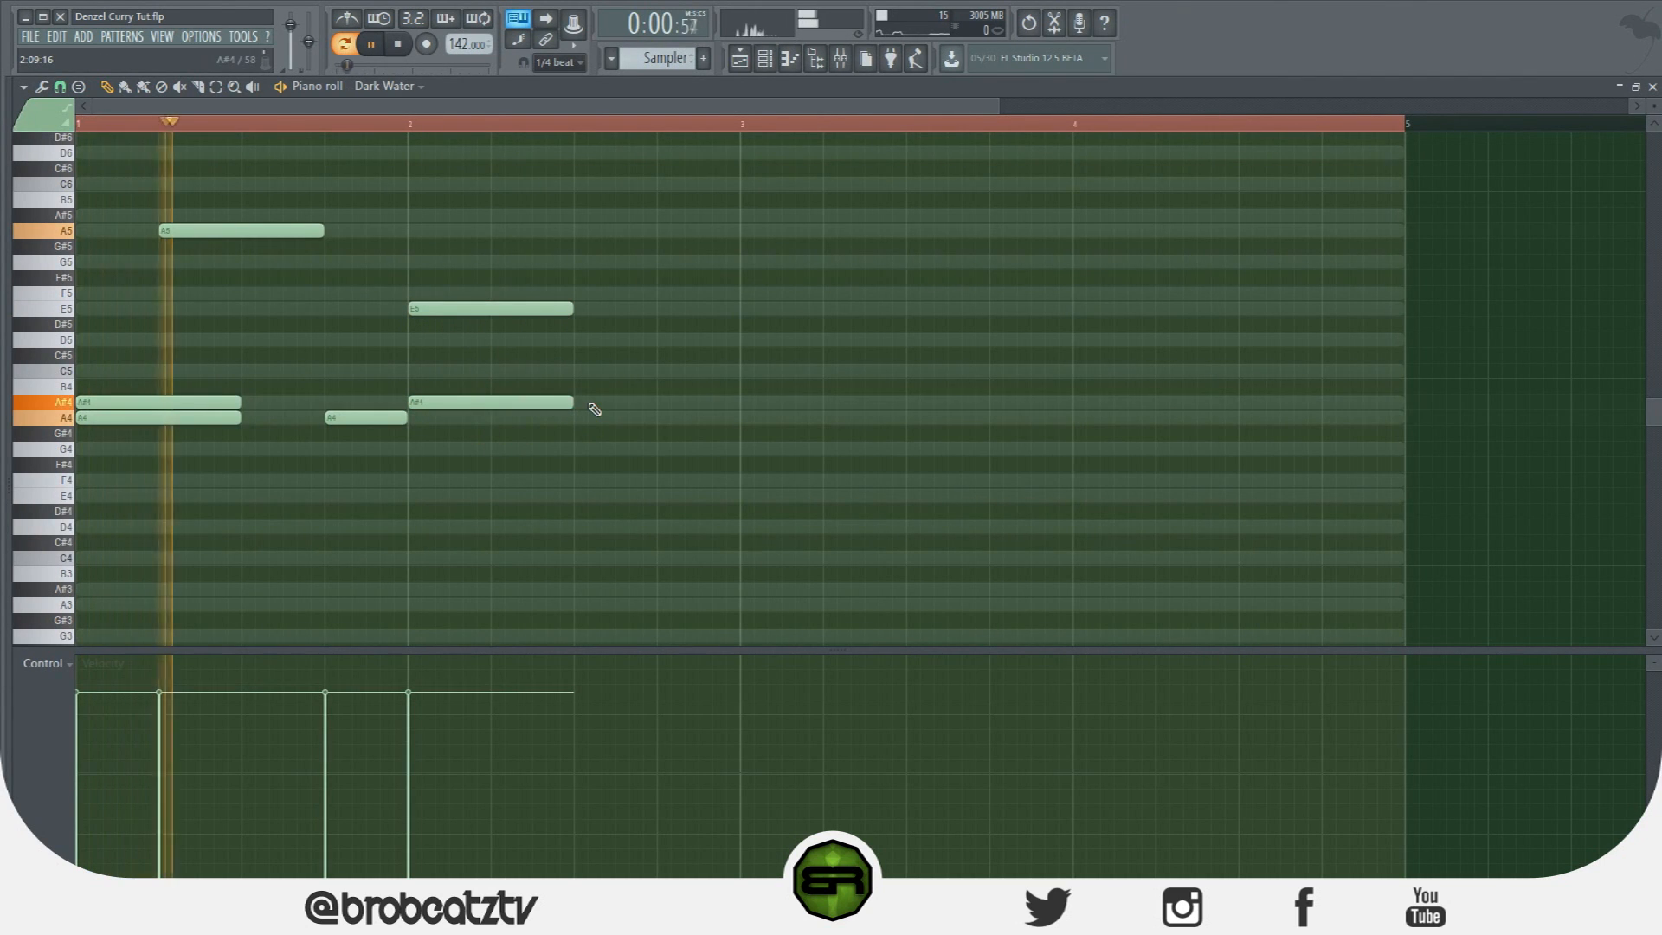
{"action": "left_click", "coordinate": [577, 340]}
{"action": "key", "text": "space"}
{"action": "left_click_drag", "start_coordinate": [737, 341], "coordinate": [658, 341]}
{"action": "left_click", "coordinate": [662, 419]}
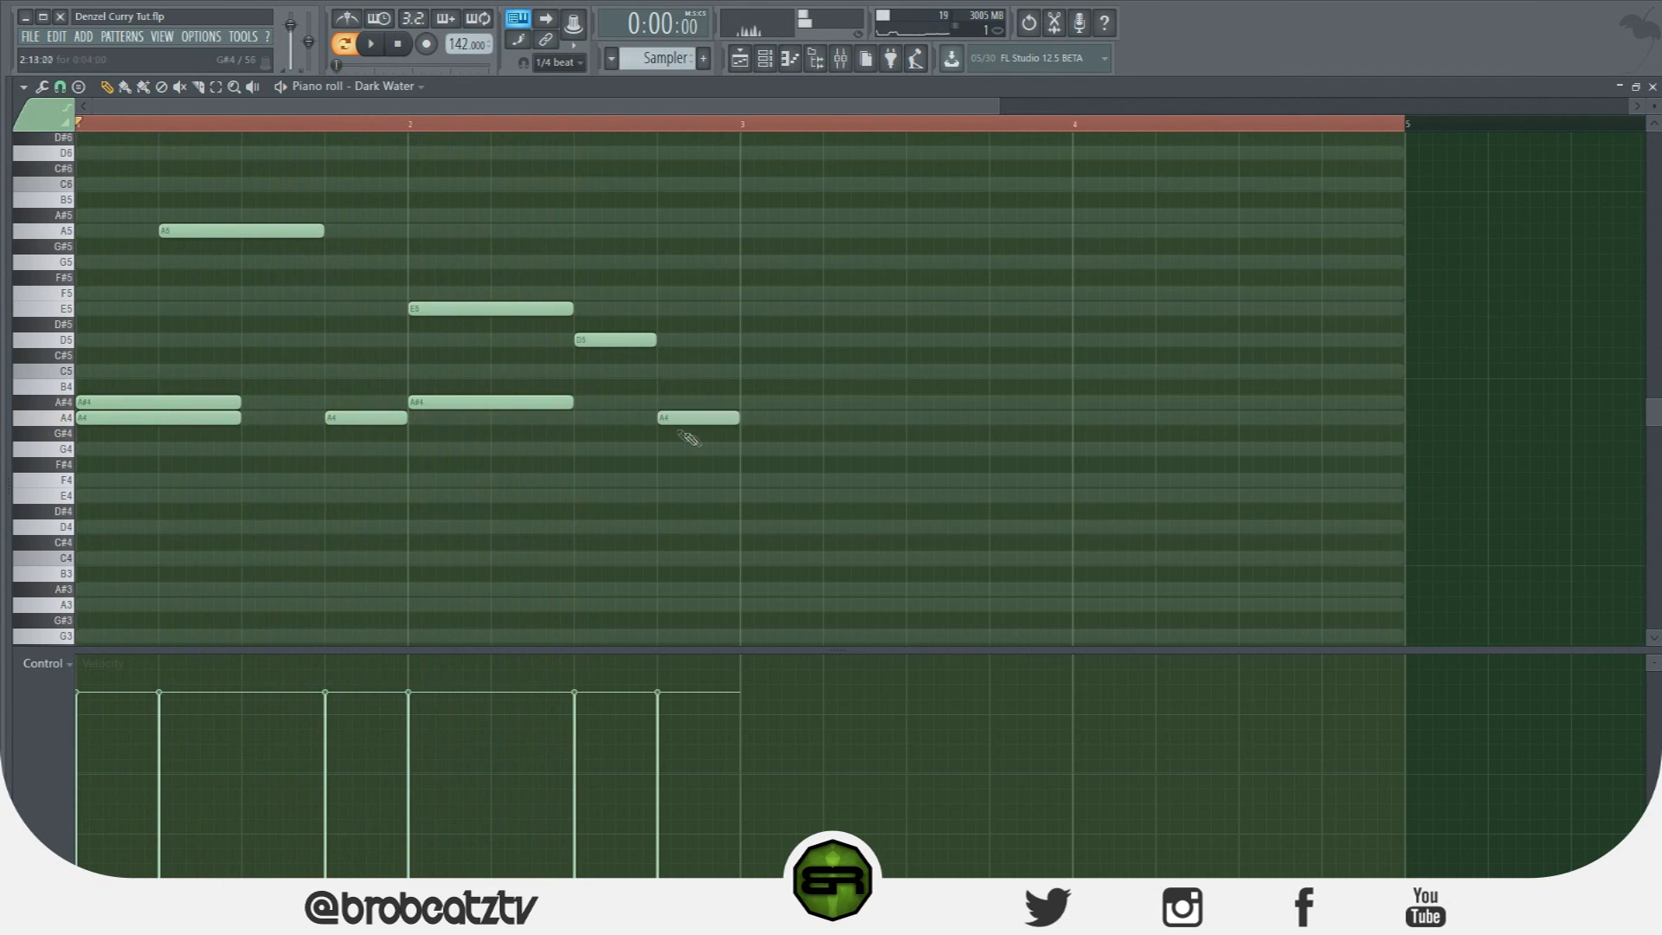
Duplicate the two-bar melody into bars 3–4 with Ctrl+B.
{"action": "key", "text": "ctrl+a"}
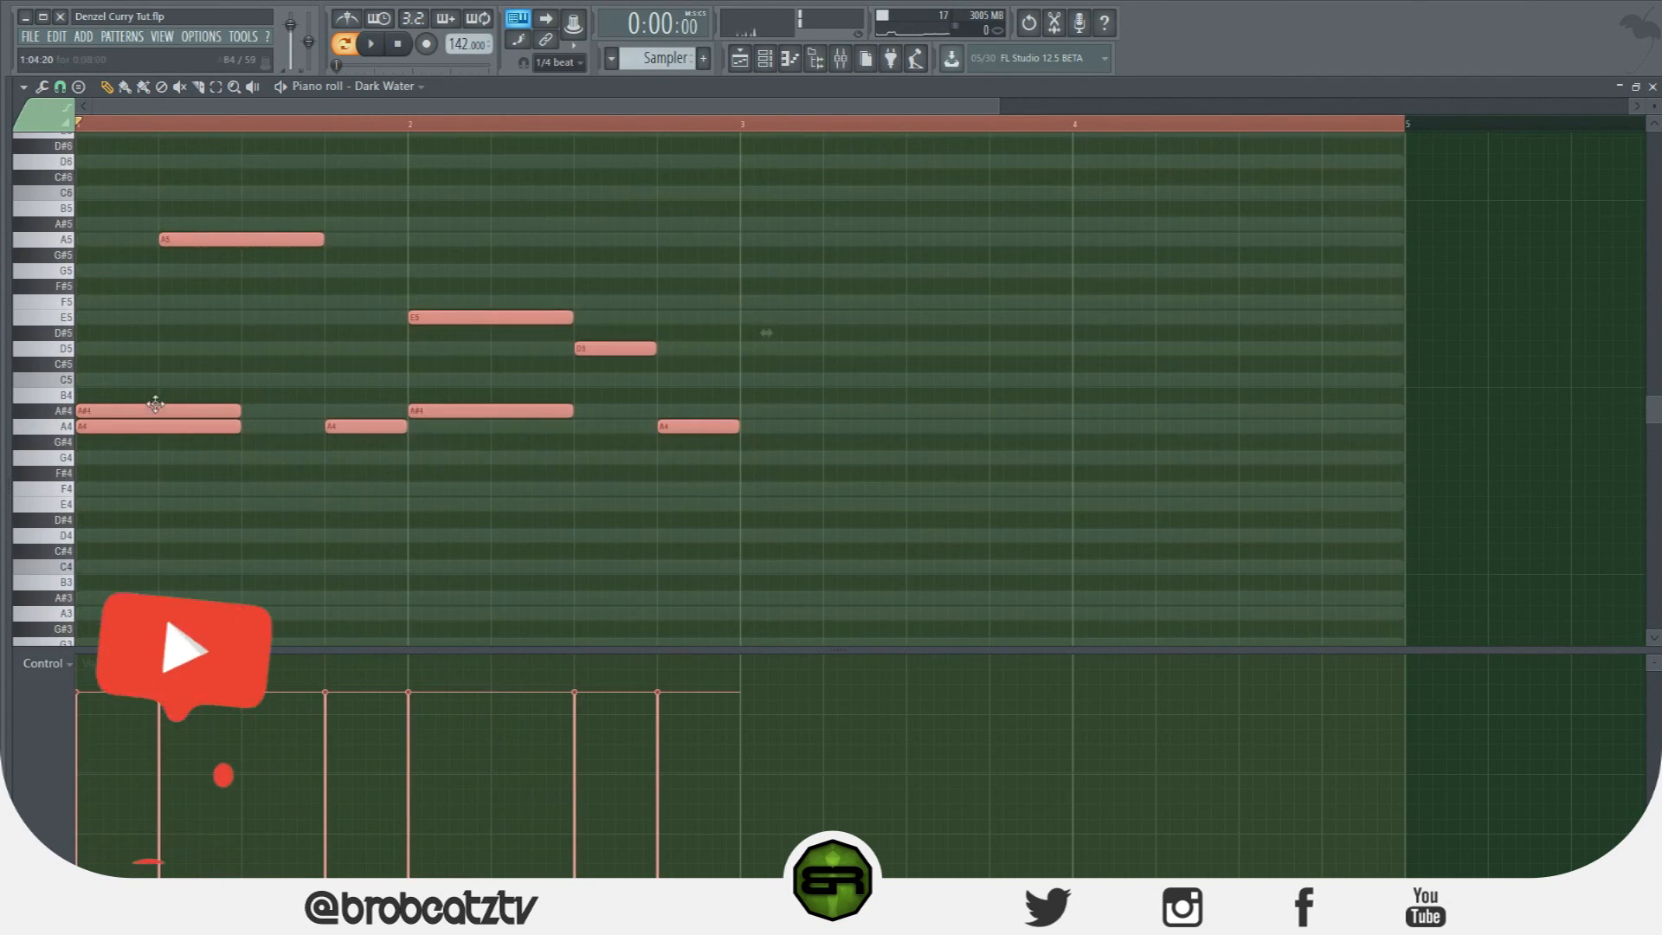
{"action": "key", "text": "ctrl+b"}
{"action": "key", "text": "ctrl+d"}
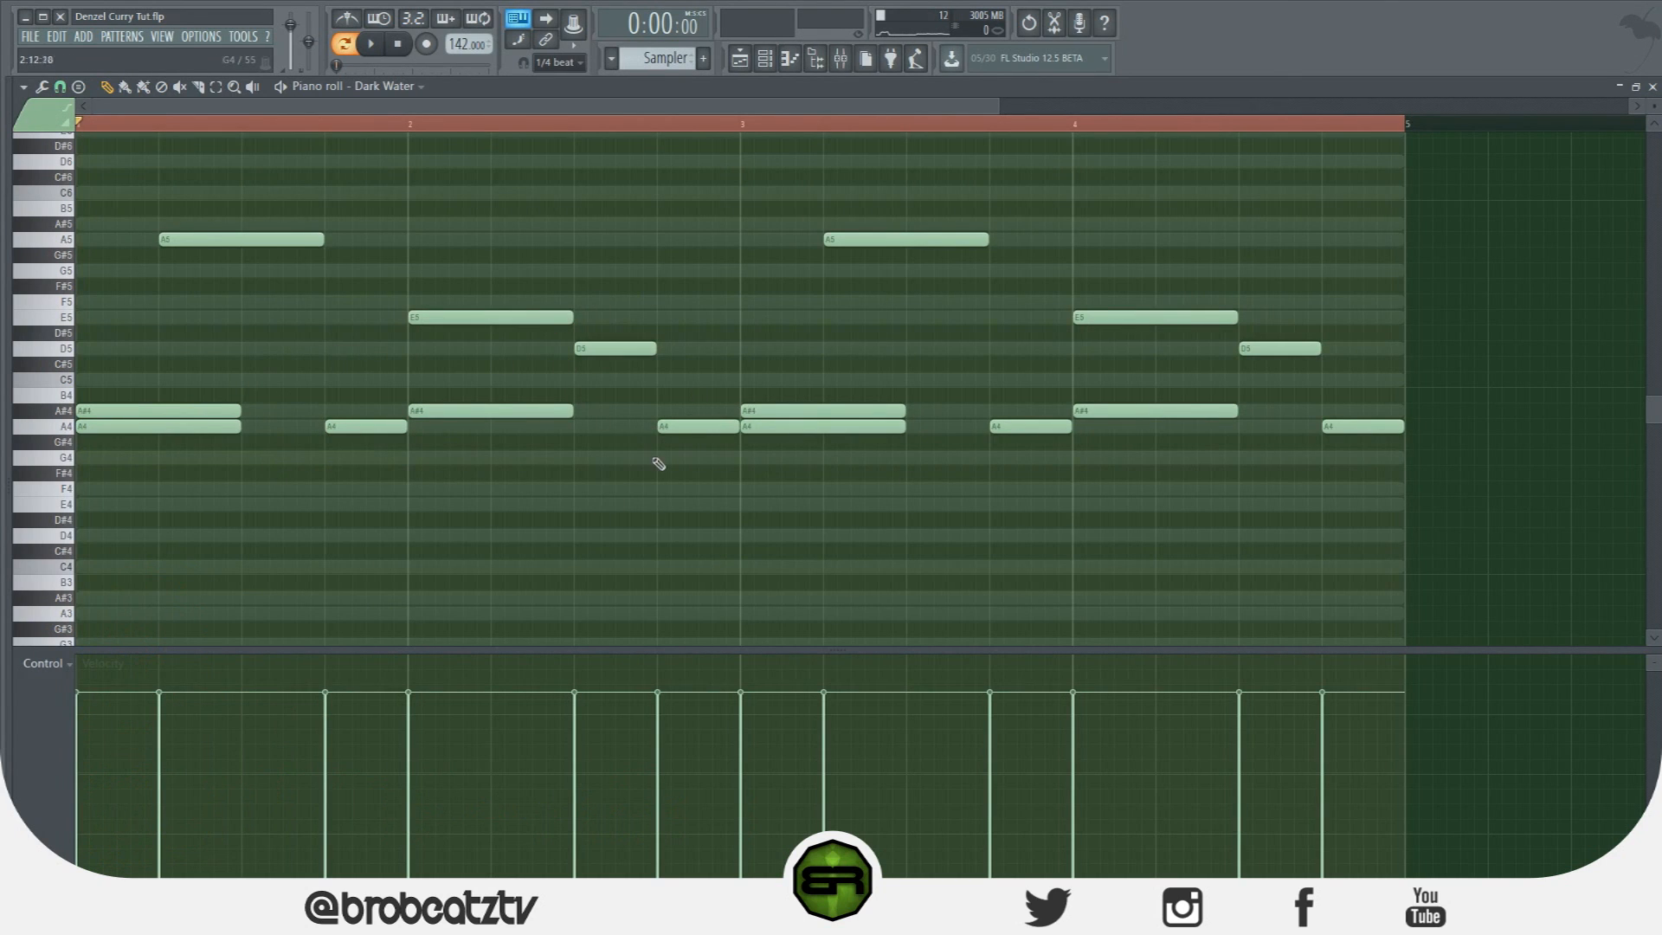
Review the repeated A5, E5, A#4 and A4 notes, then bring up the channel rack.
{"action": "left_click_drag", "start_coordinate": [1381, 185], "coordinate": [74, 530]}
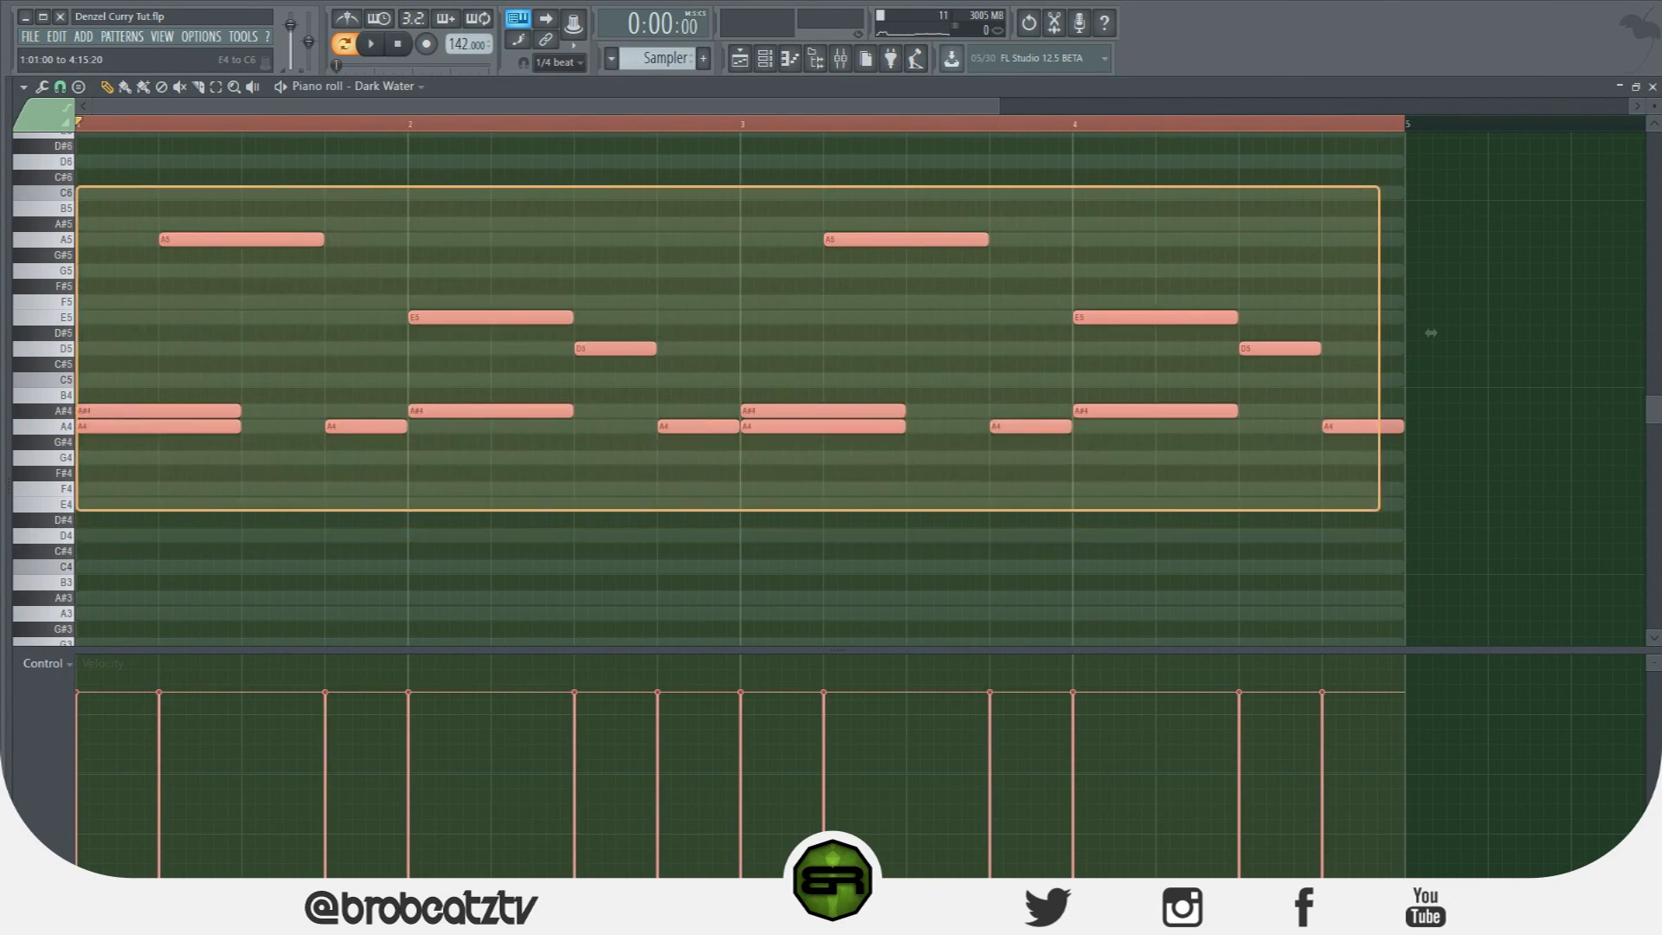
{"action": "left_click_drag", "start_coordinate": [1428, 402], "coordinate": [1447, 465]}
{"action": "left_click", "coordinate": [281, 484]}
{"action": "left_click", "coordinate": [1444, 465], "text": "ctrl"}
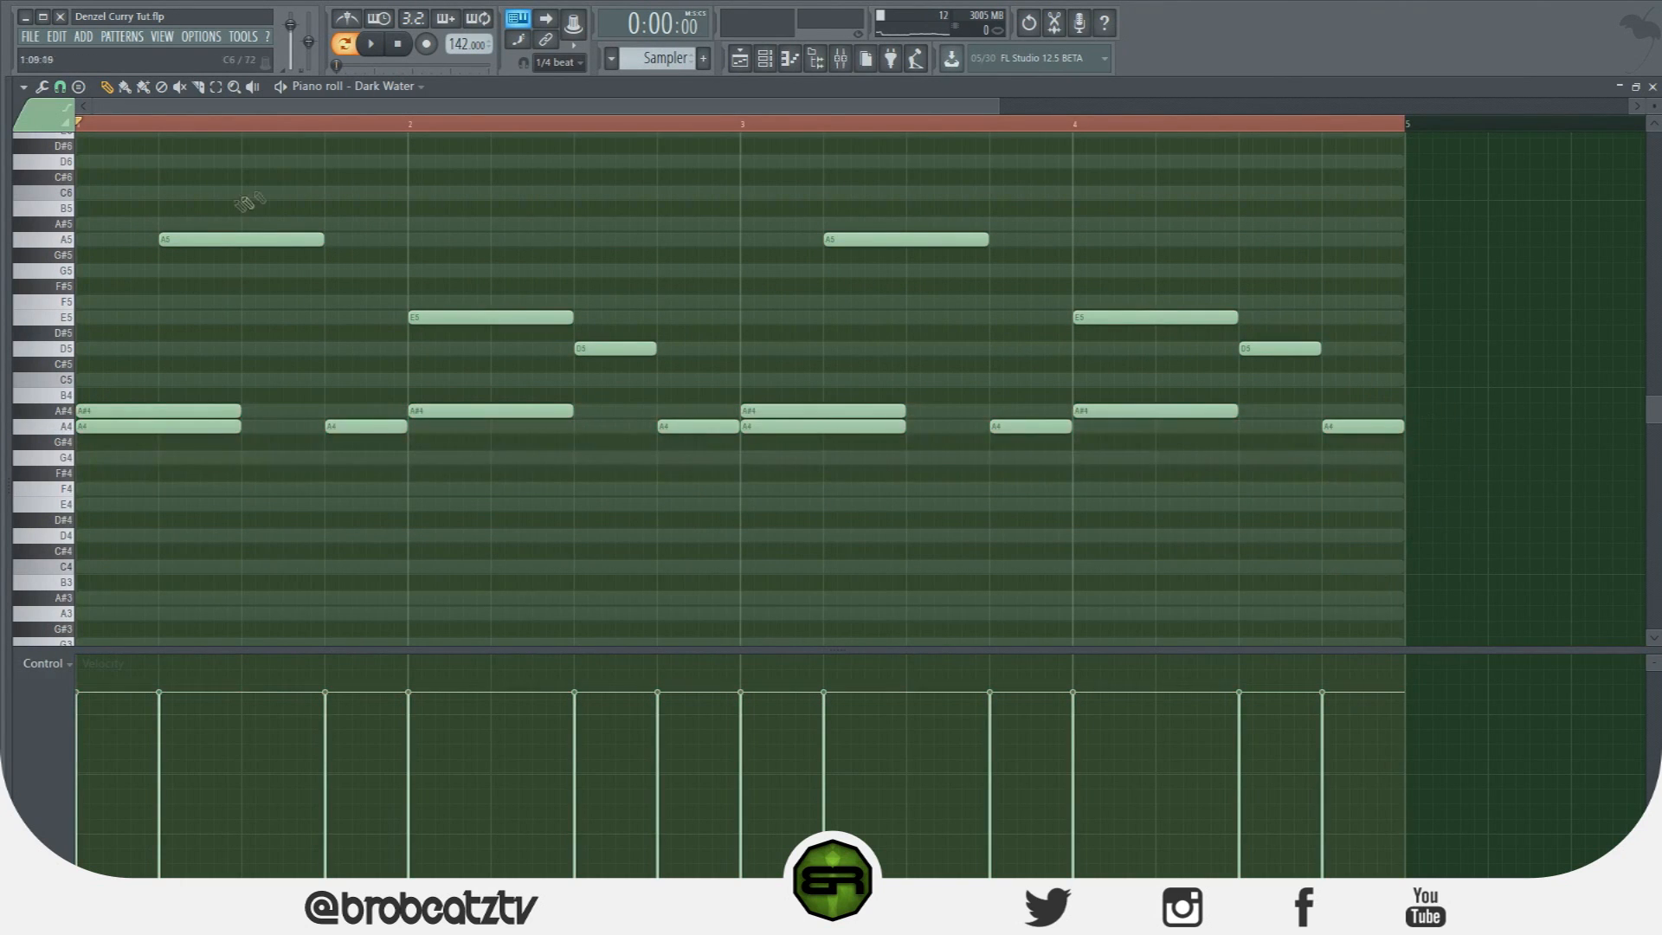
{"action": "left_click_drag", "start_coordinate": [95, 296], "coordinate": [74, 439]}
{"action": "left_click_drag", "start_coordinate": [82, 227], "coordinate": [323, 232]}
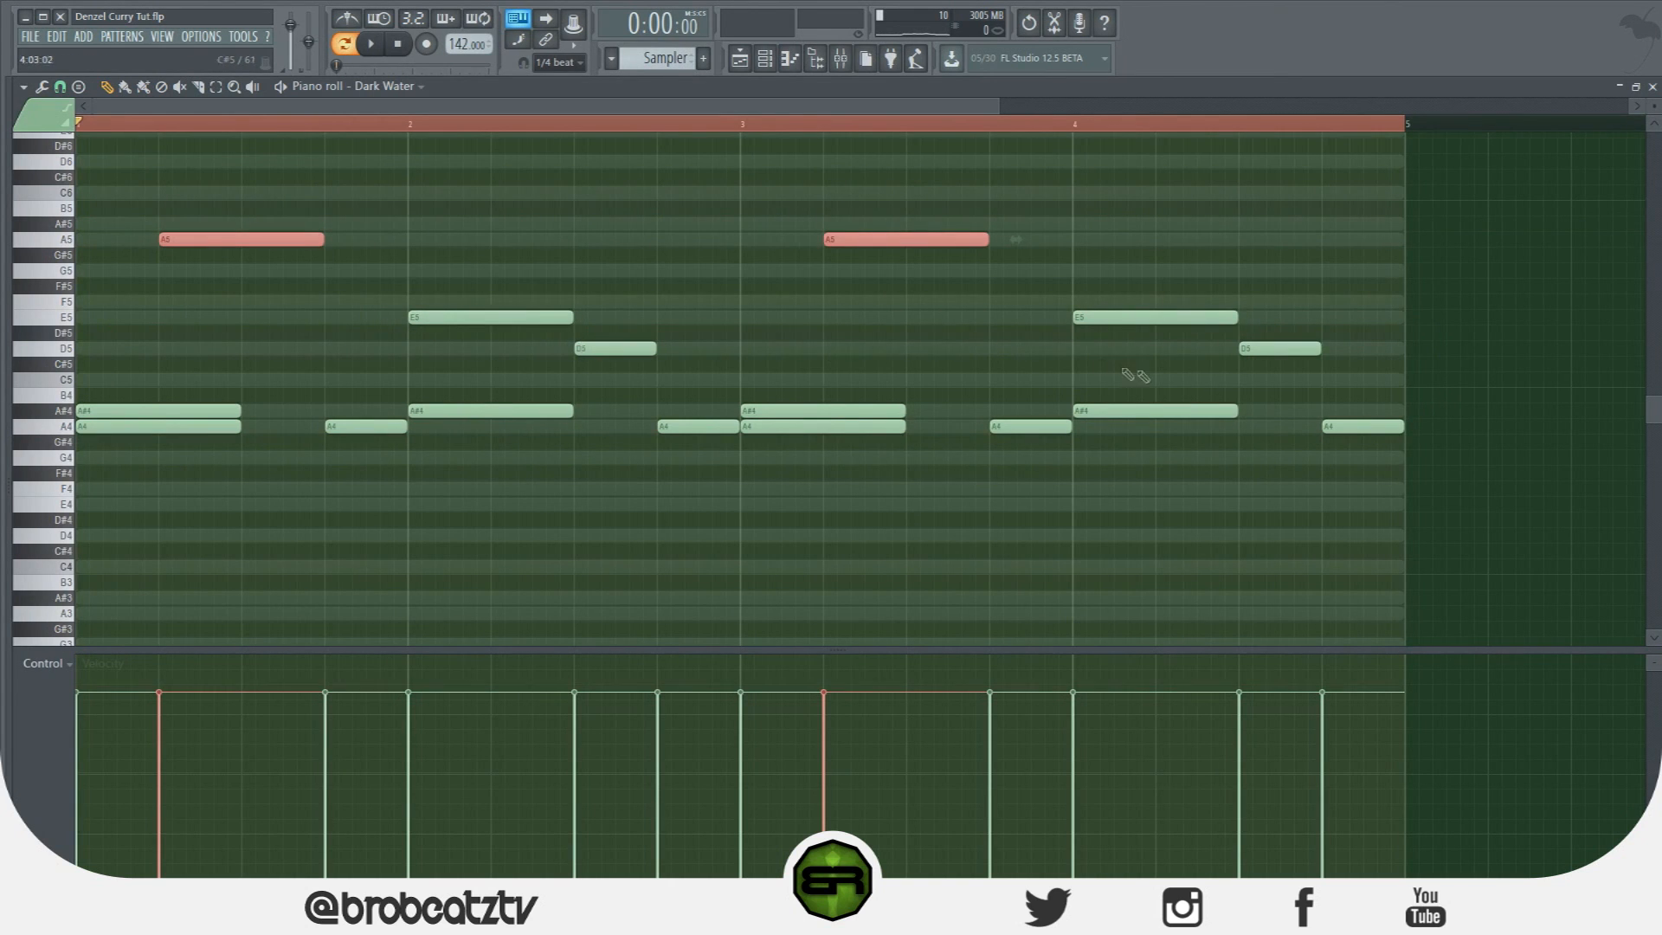
{"action": "left_click", "coordinate": [41, 350]}
{"action": "left_click", "coordinate": [704, 211]}
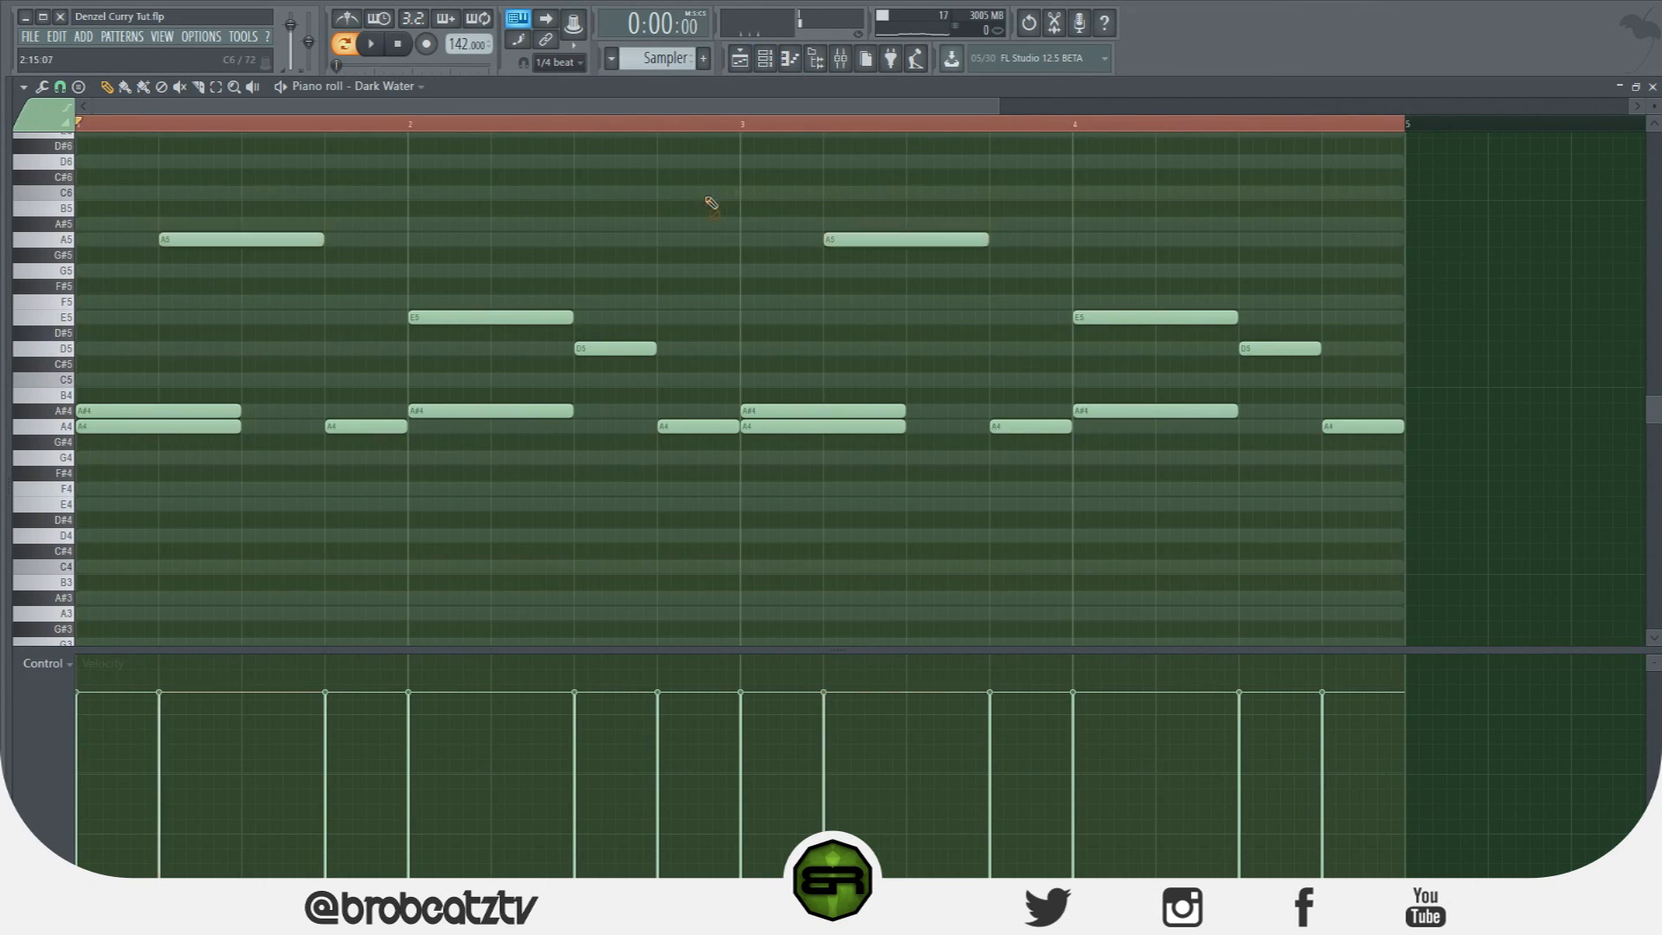
{"action": "left_click", "coordinate": [764, 59]}
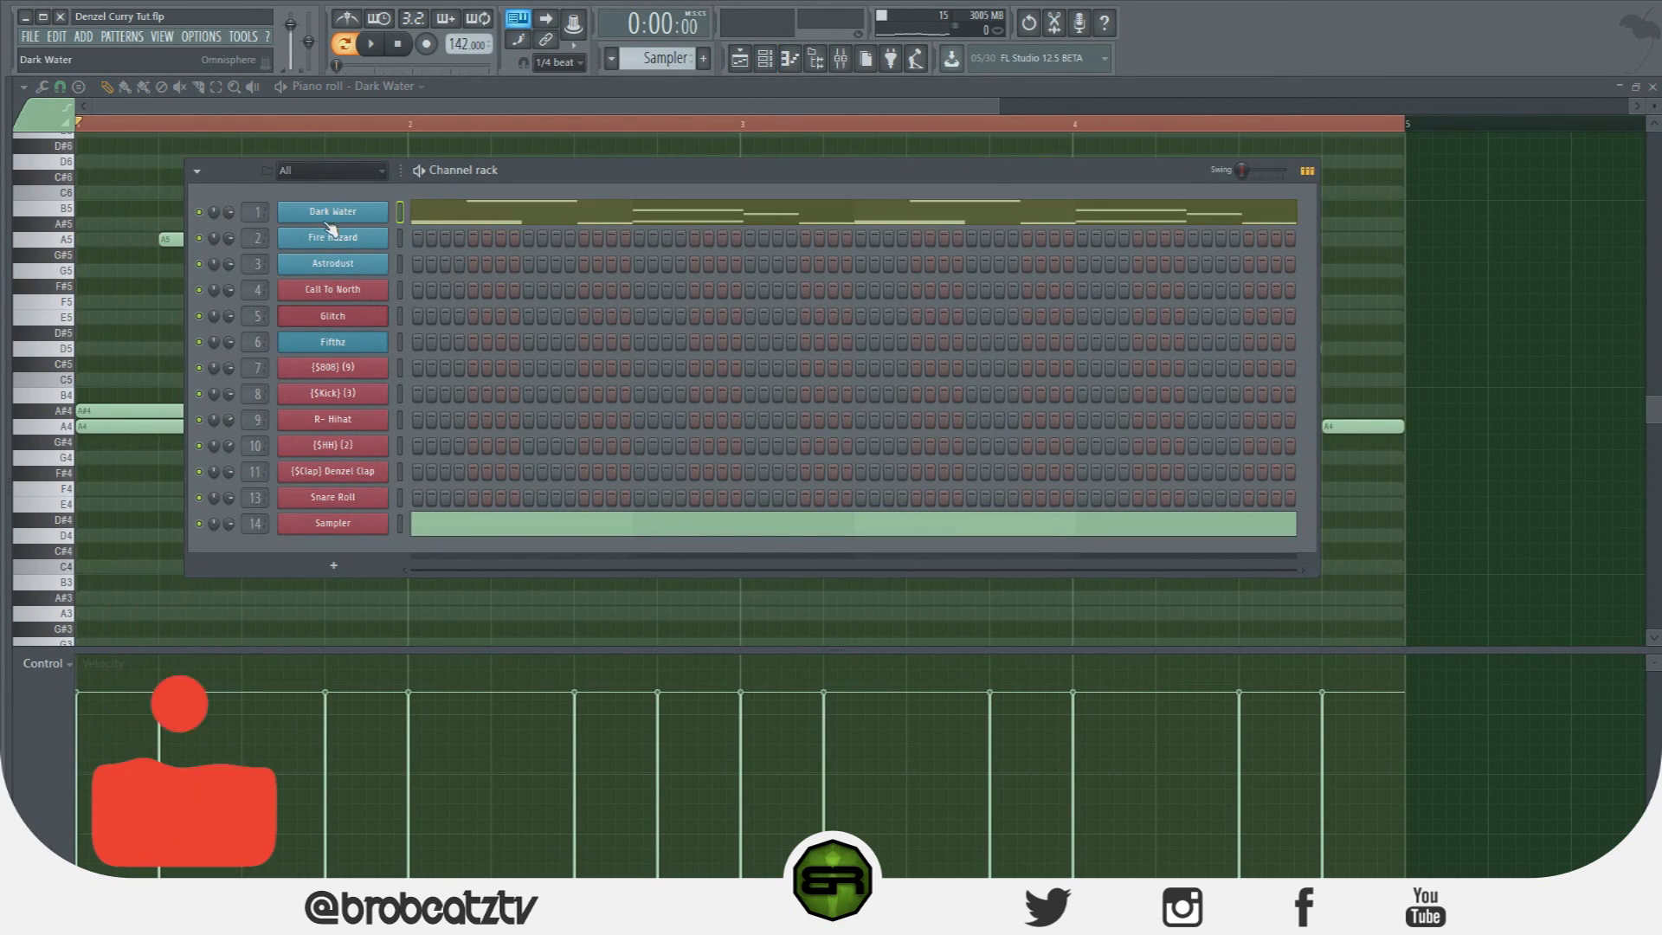
Write short A4, A#4, A5 and A4 notes across bar 1 in Fire Hazard's piano roll.
{"action": "right_click", "coordinate": [381, 238]}
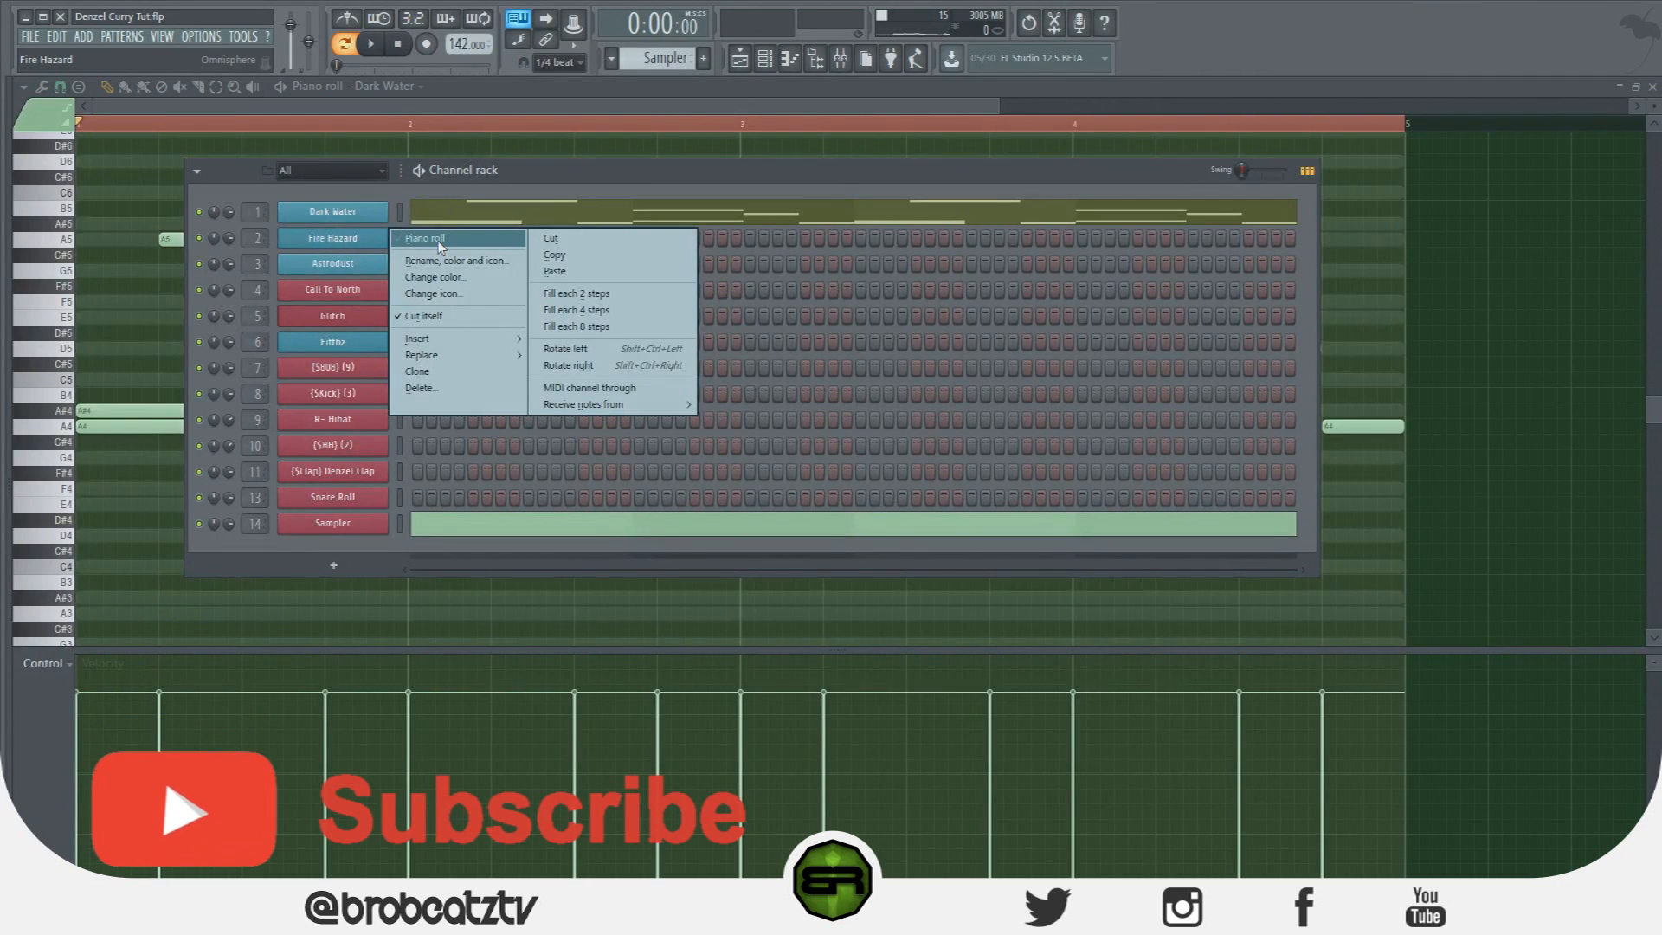
{"action": "left_click", "coordinate": [425, 238]}
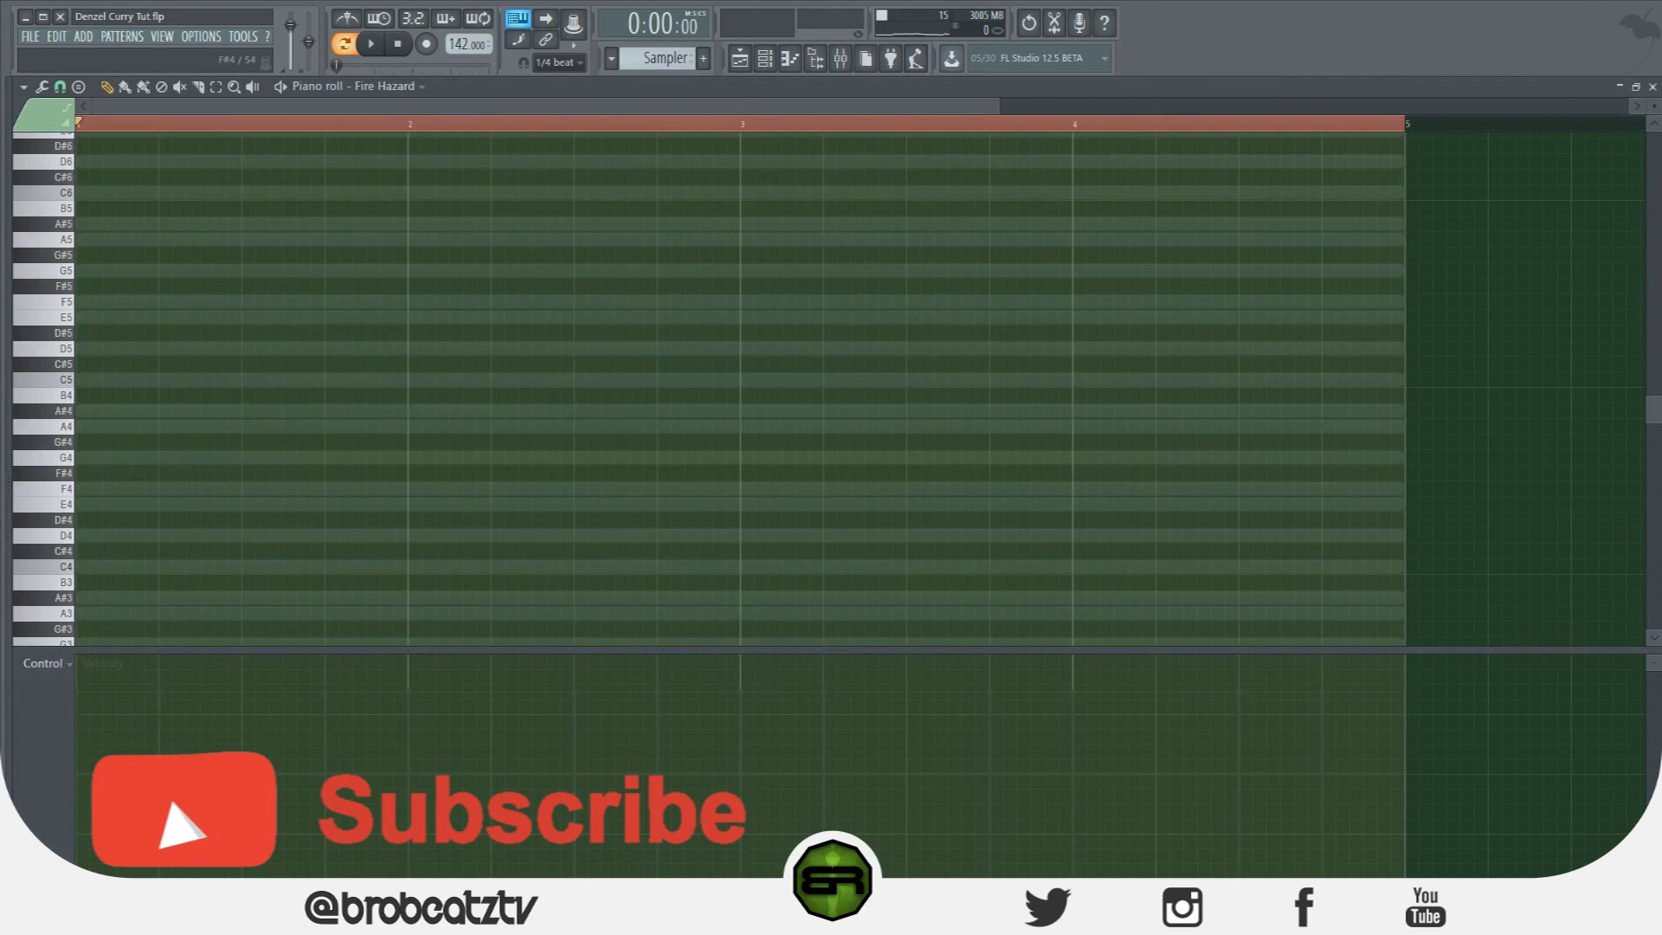
{"action": "left_click", "coordinate": [118, 429]}
{"action": "left_click_drag", "start_coordinate": [159, 430], "coordinate": [95, 440]}
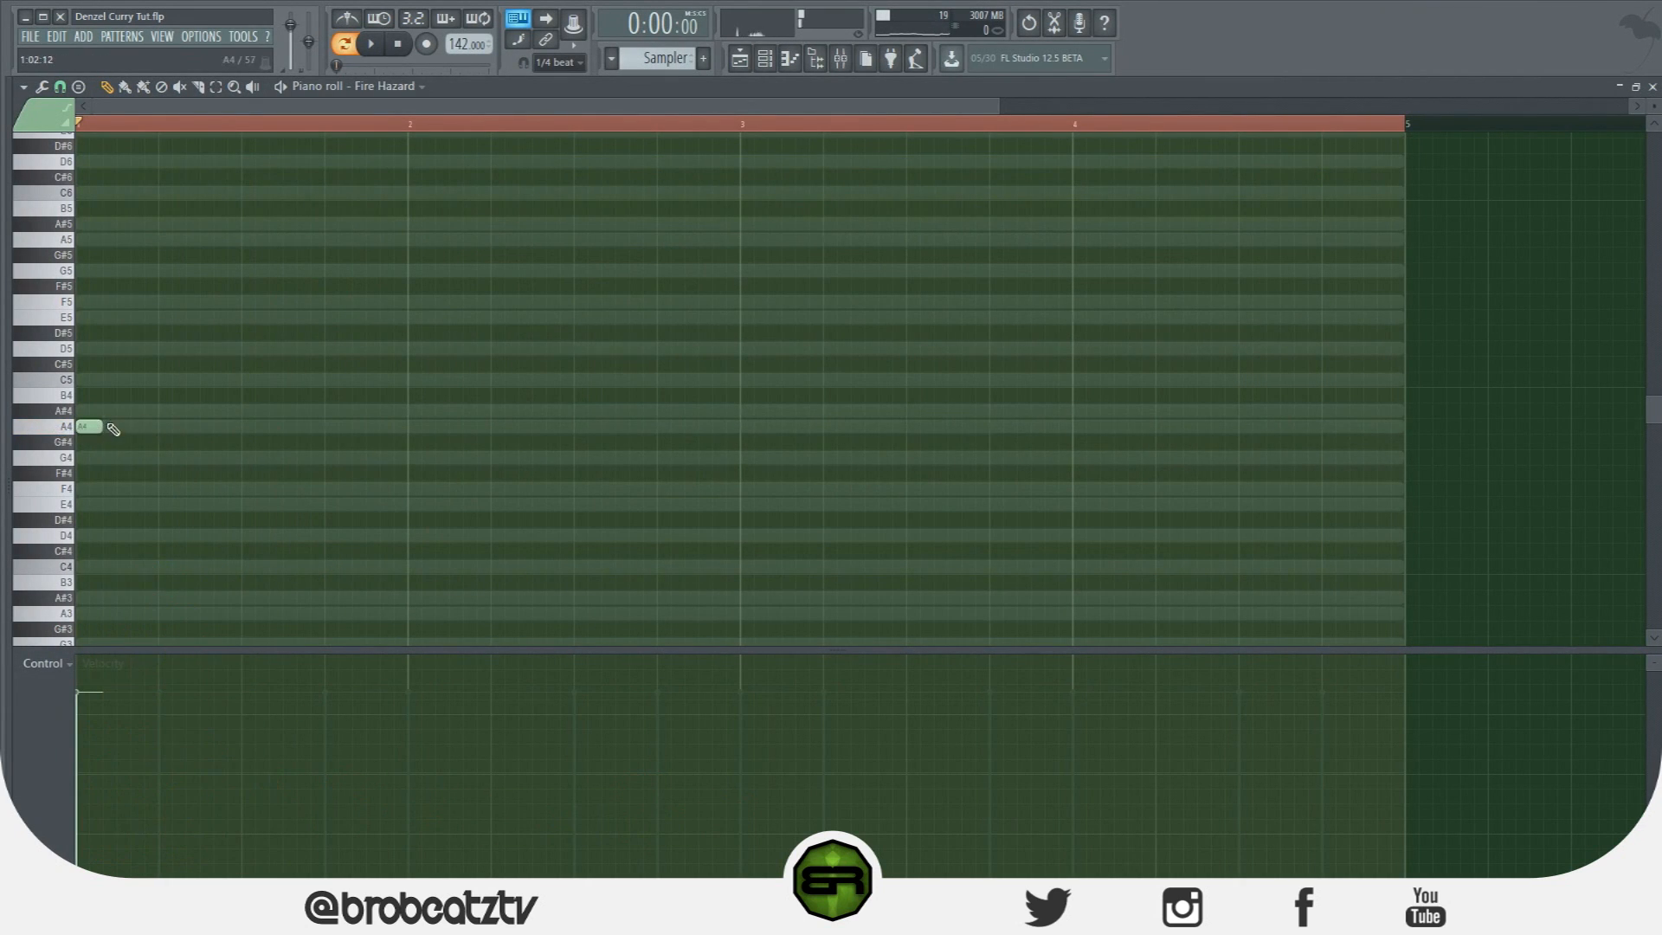
{"action": "left_click", "coordinate": [166, 411]}
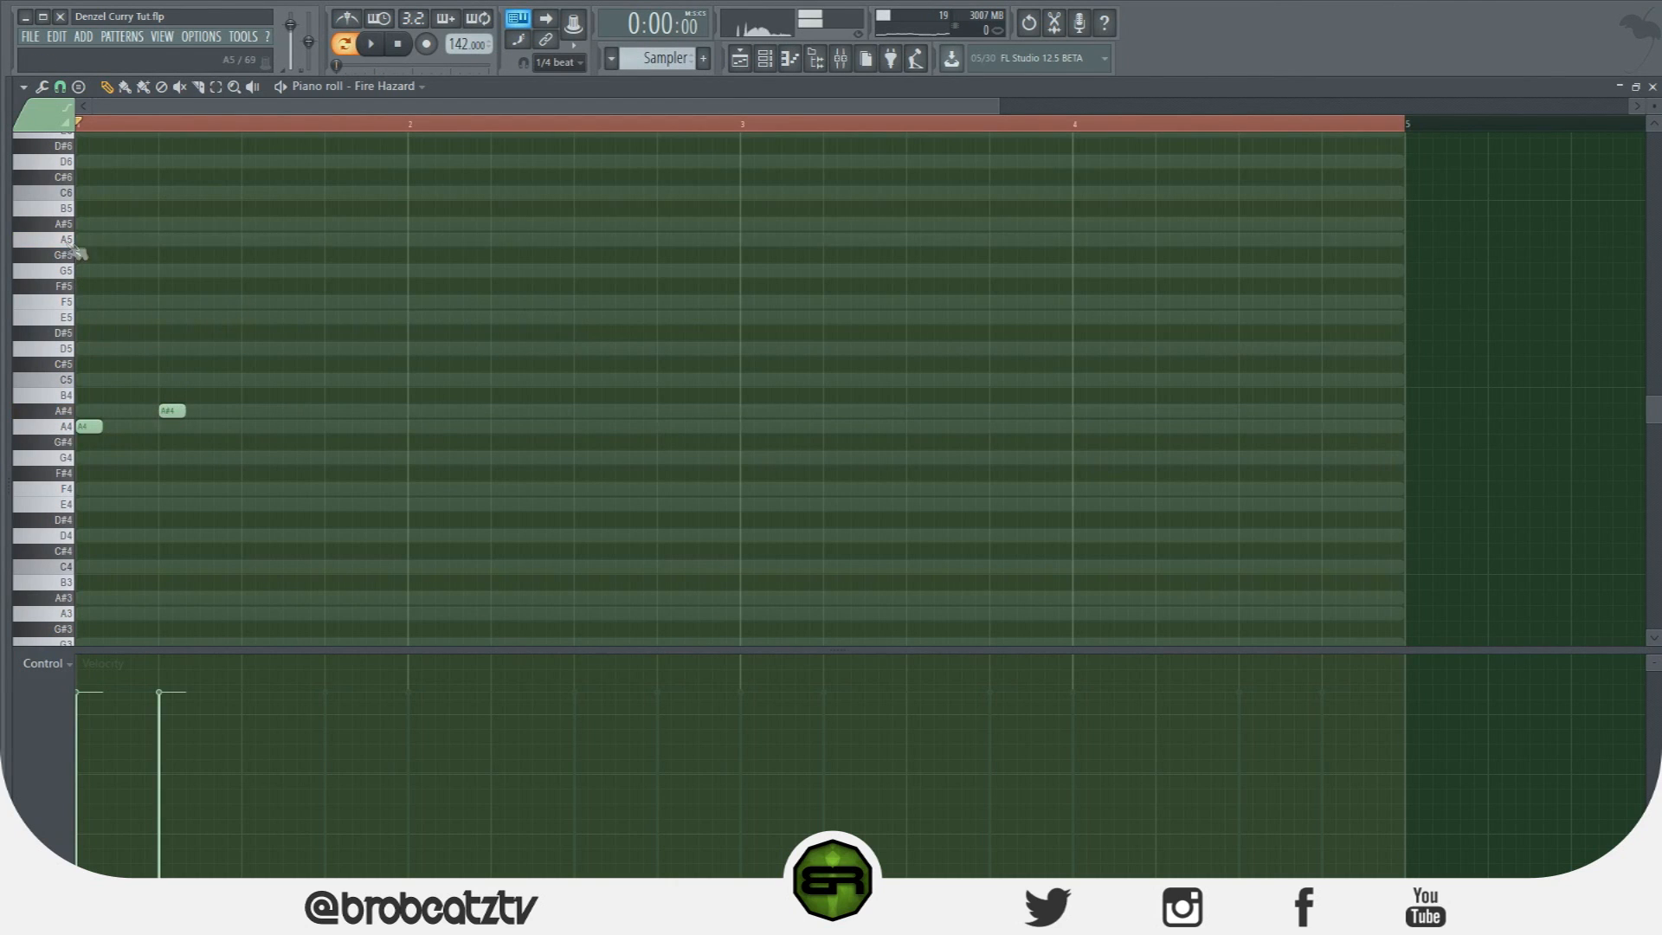
{"action": "left_click", "coordinate": [251, 240]}
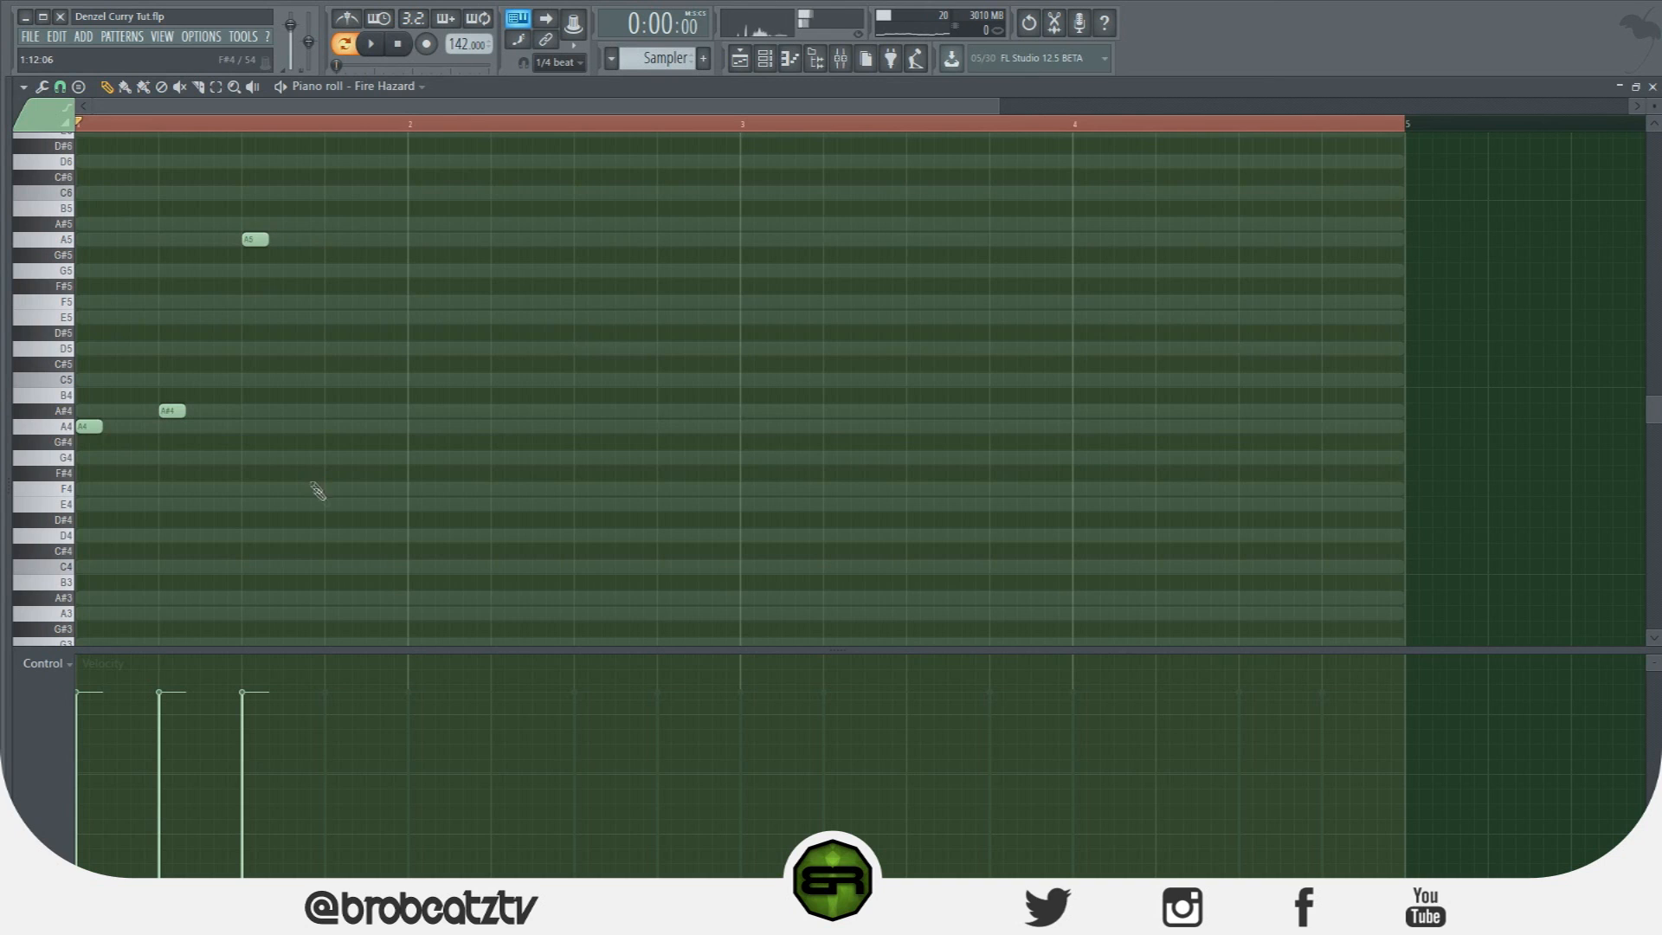
{"action": "left_click", "coordinate": [328, 426]}
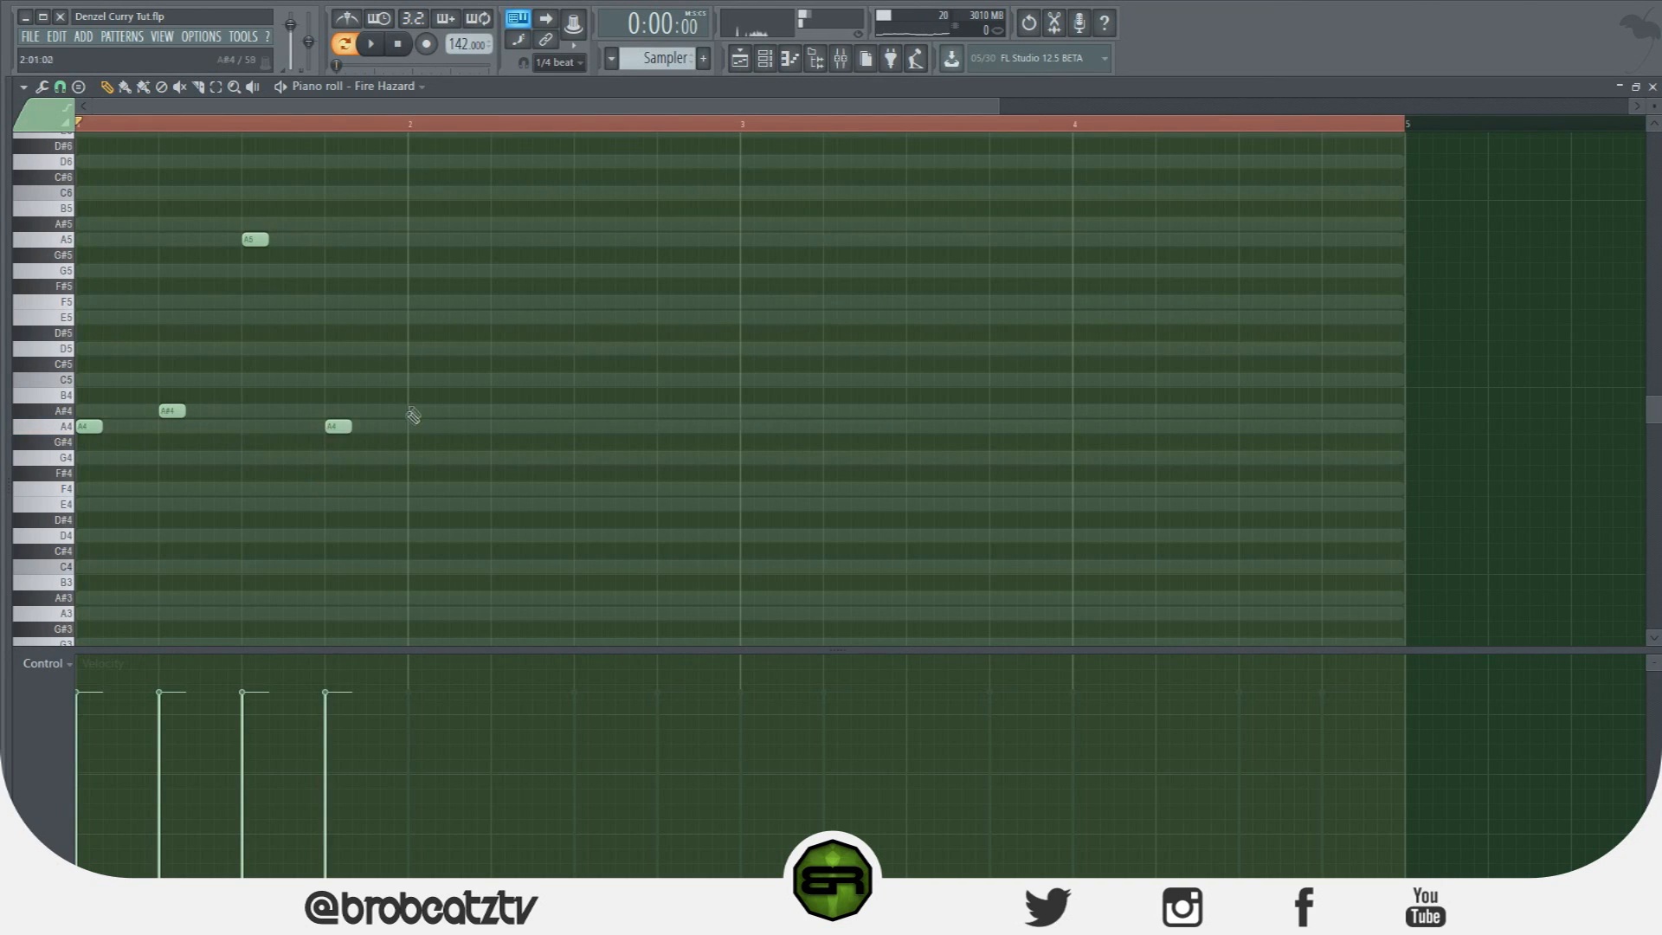
Add short A#4, E5, D5 and A4 notes in bar 2, nudging D5 one step later.
{"action": "left_click", "coordinate": [414, 411]}
{"action": "left_click", "coordinate": [497, 318]}
{"action": "left_click", "coordinate": [567, 349]}
{"action": "left_click", "coordinate": [663, 427]}
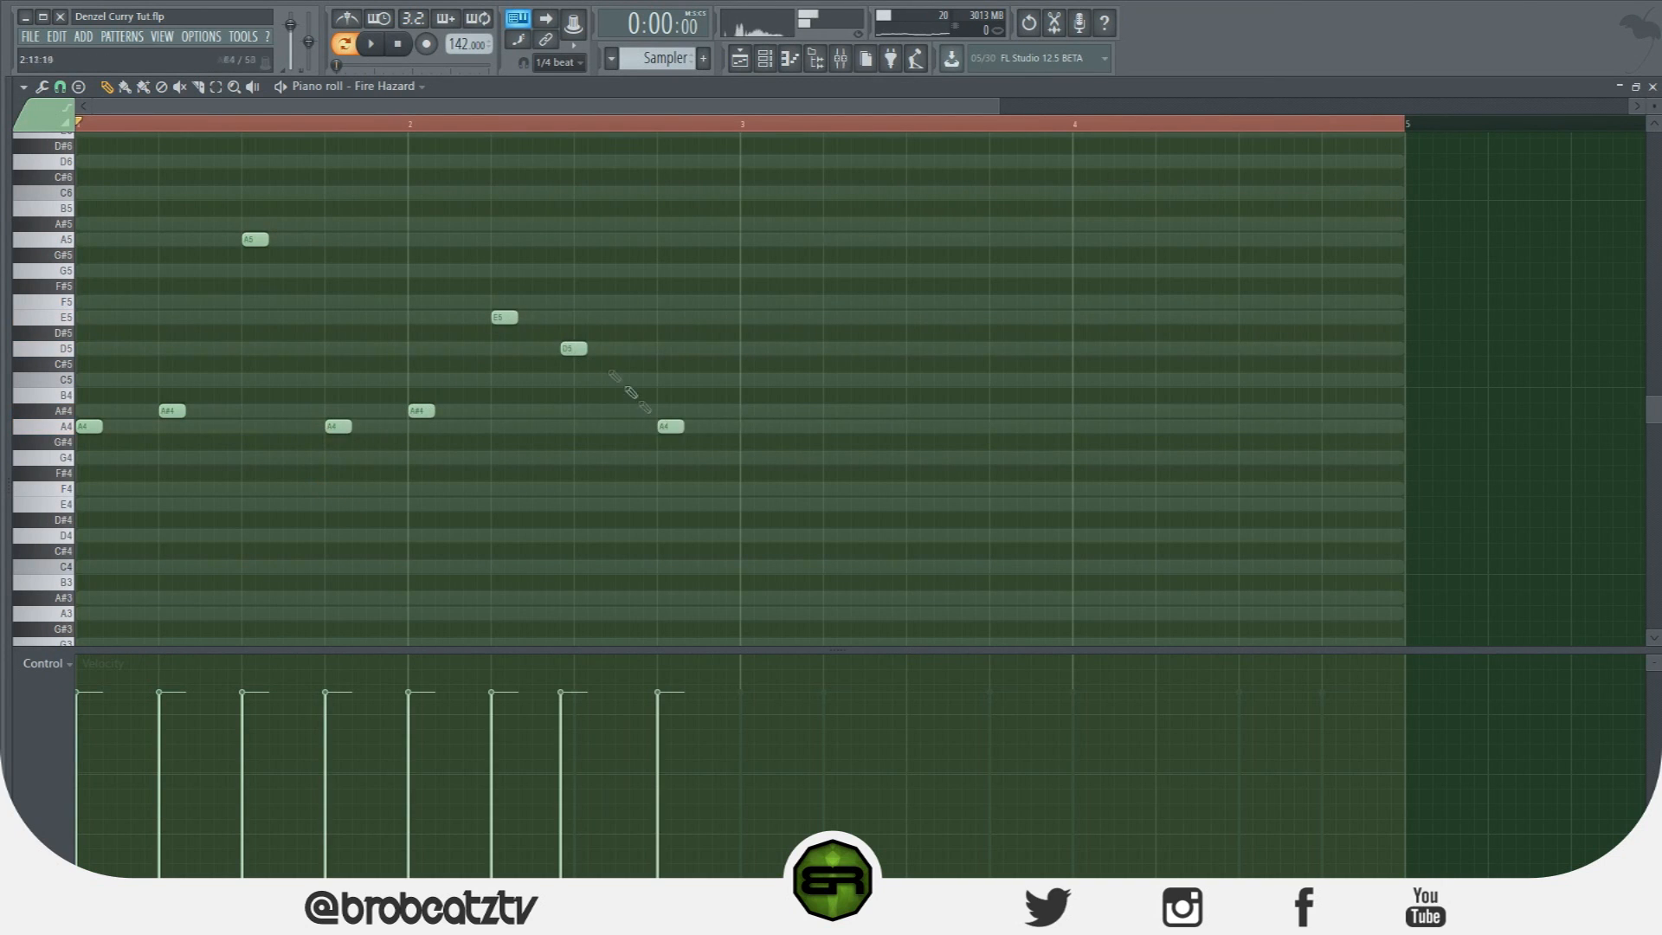
{"action": "left_click_drag", "start_coordinate": [576, 349], "coordinate": [589, 349]}
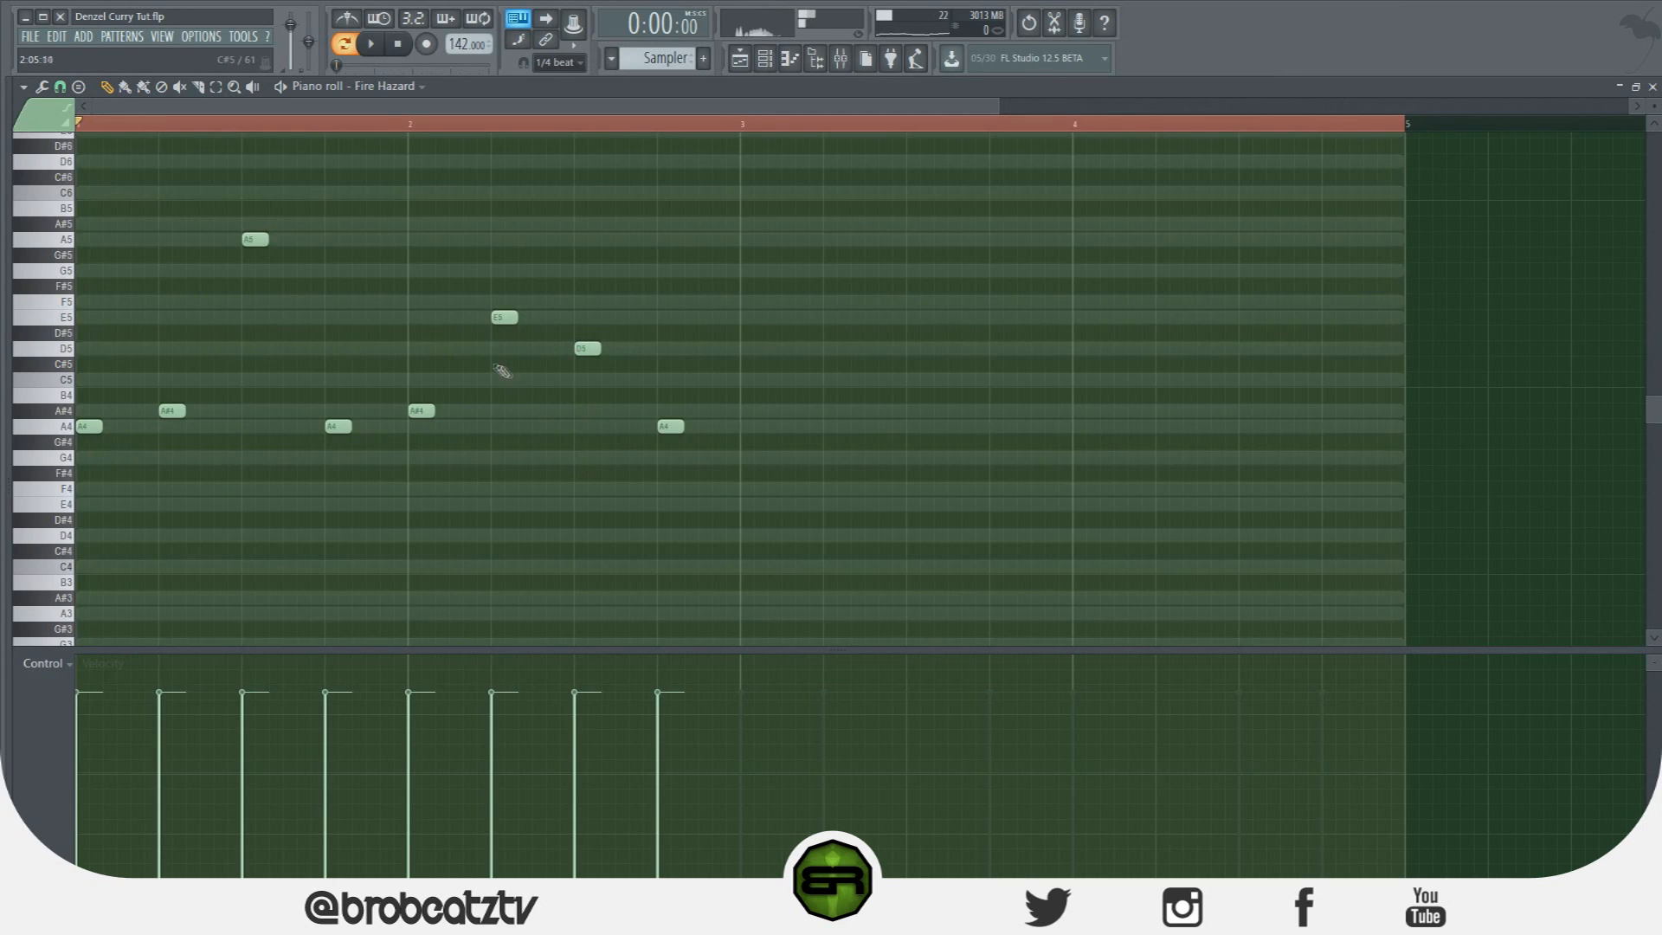
Duplicate Fire Hazard's eight notes into bars 3–4 and align the copy at bar 3.
{"action": "key", "text": "ctrl+a"}
{"action": "scroll", "coordinate": [712, 371], "scroll_direction": "up", "scroll_amount": 1}
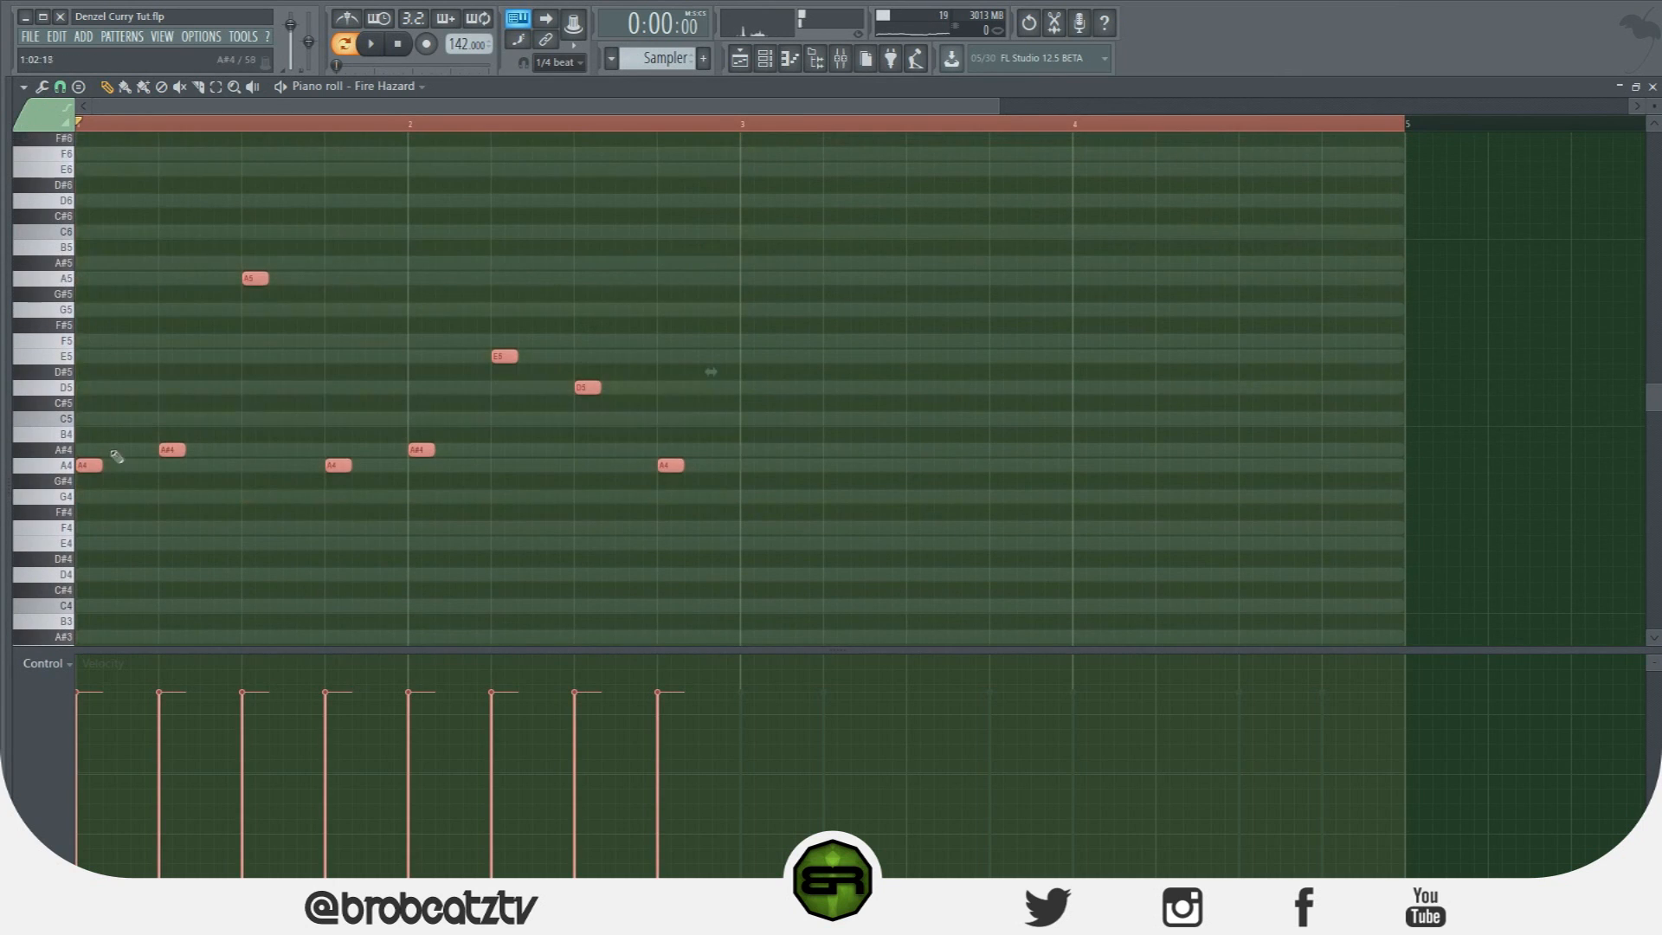
{"action": "key", "text": "ctrl+b"}
{"action": "left_click_drag", "start_coordinate": [746, 477], "coordinate": [759, 477]}
{"action": "left_click", "coordinate": [1024, 496], "text": "ctrl"}
Replace the repeated E5 with an F5 in bar 4 and play the melody back.
{"action": "left_click", "coordinate": [1170, 342]}
{"action": "right_click", "coordinate": [1167, 356]}
{"action": "right_click", "coordinate": [1175, 343]}
{"action": "left_click", "coordinate": [1158, 346]}
{"action": "key", "text": "space"}
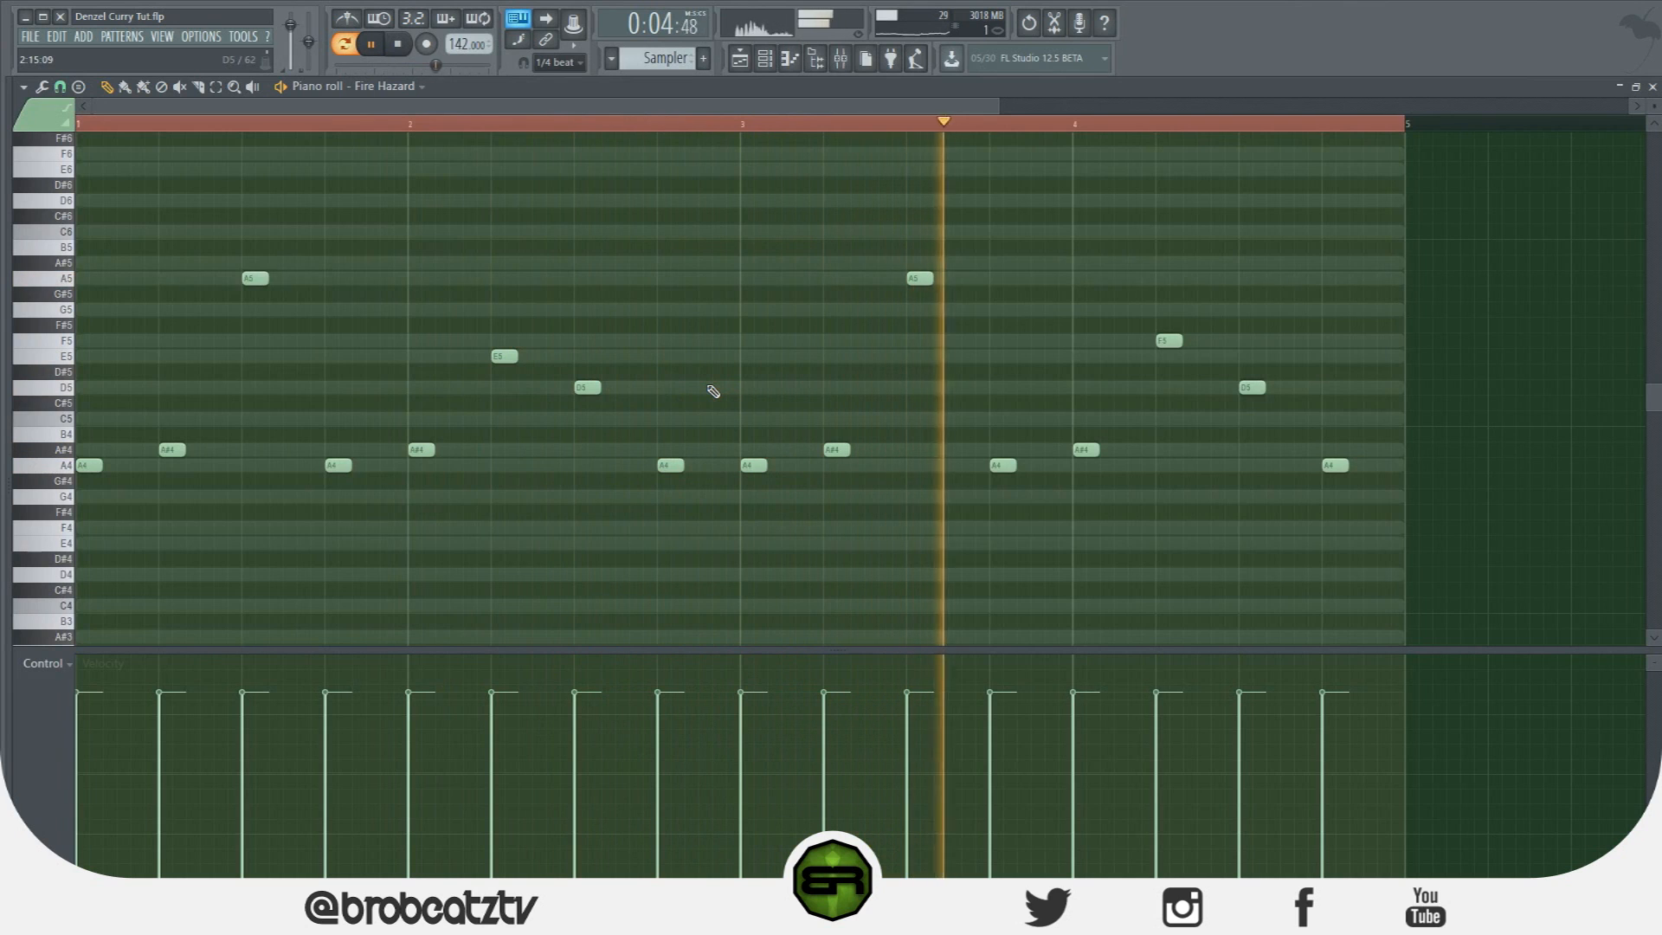
{"action": "key", "text": "space"}
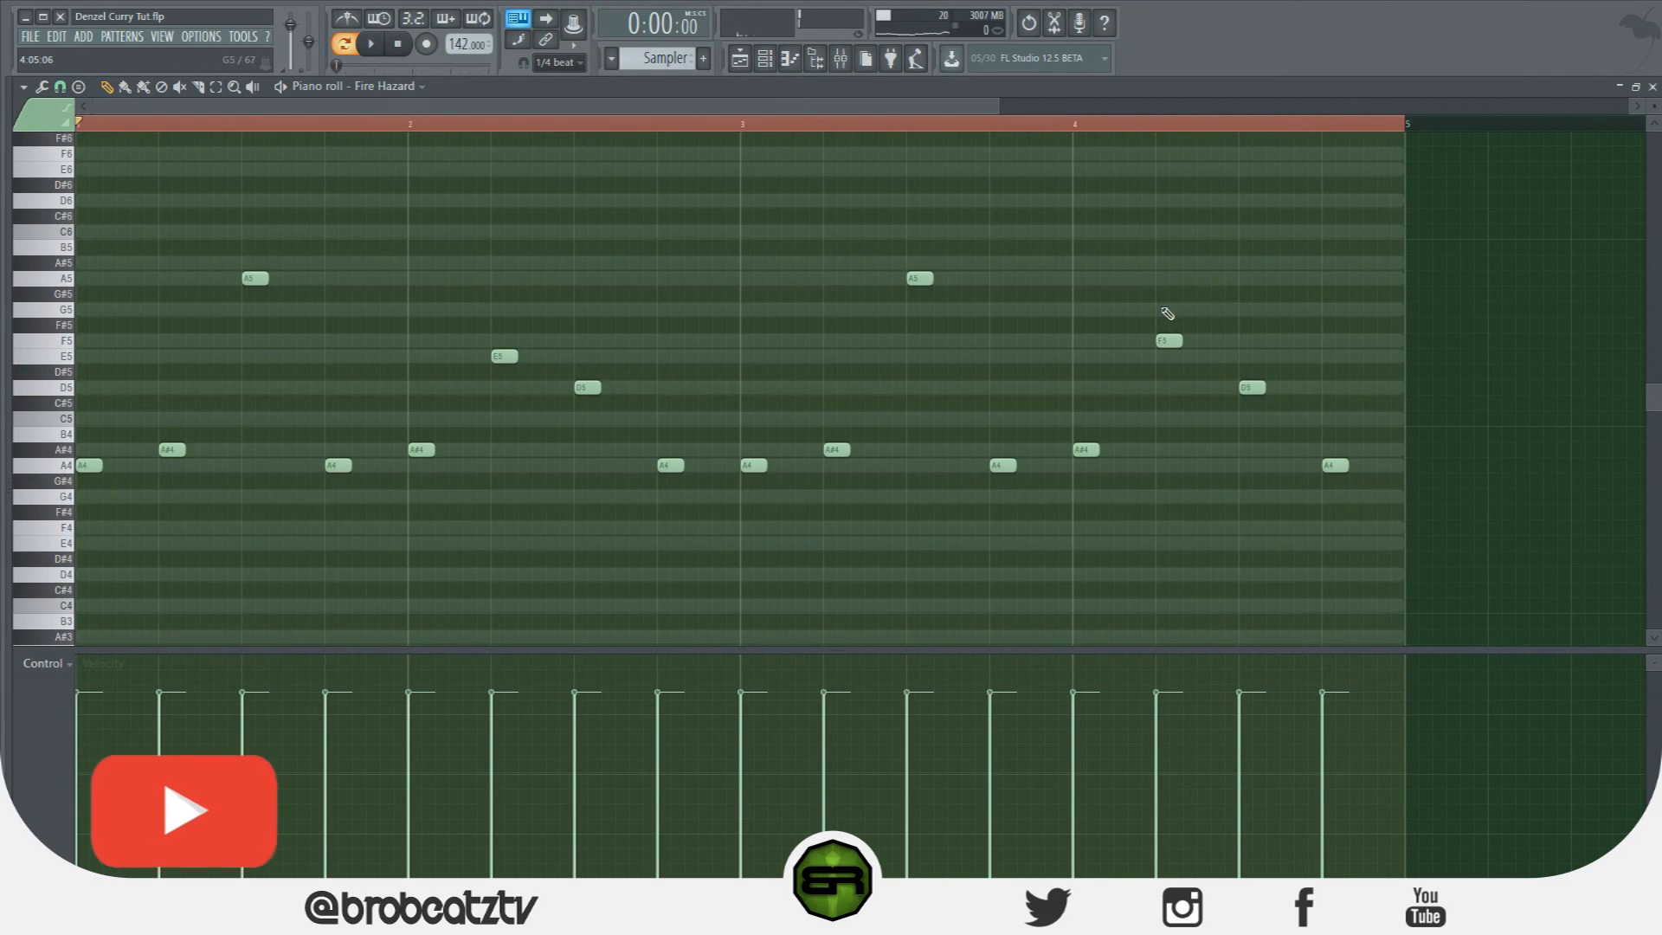
Copy Fire Hazard's notes and paste them into the Astrodust and Fifthz channels.
{"action": "left_click", "coordinate": [765, 75]}
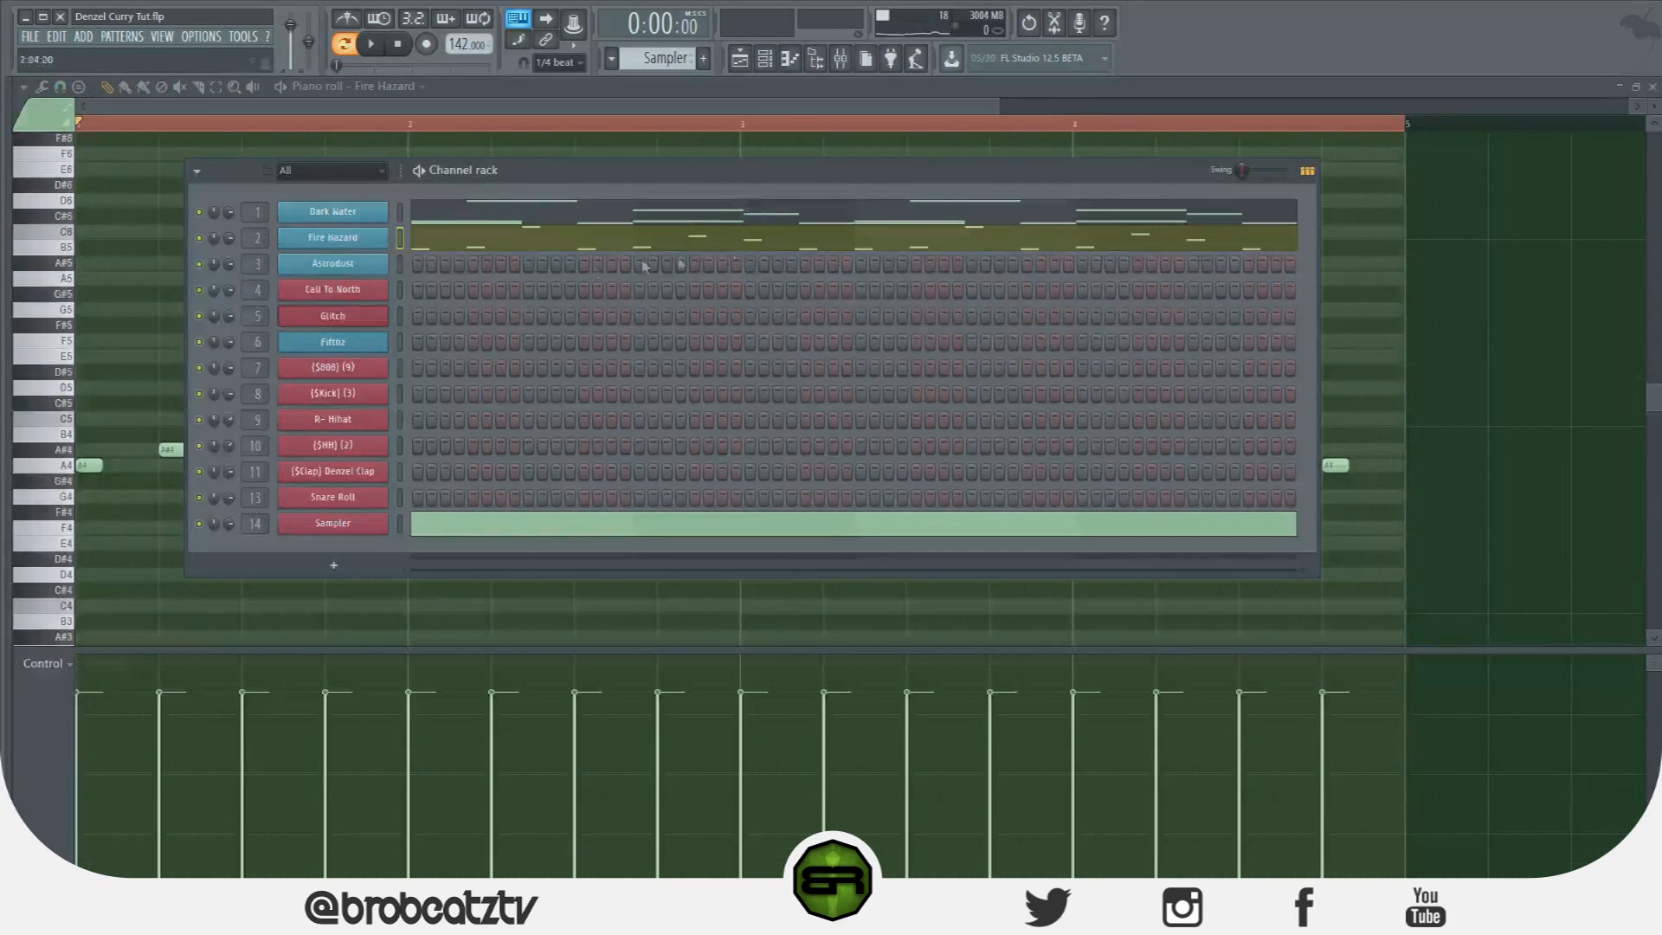
{"action": "right_click", "coordinate": [341, 242]}
{"action": "left_click", "coordinate": [552, 256]}
{"action": "right_click", "coordinate": [344, 263]}
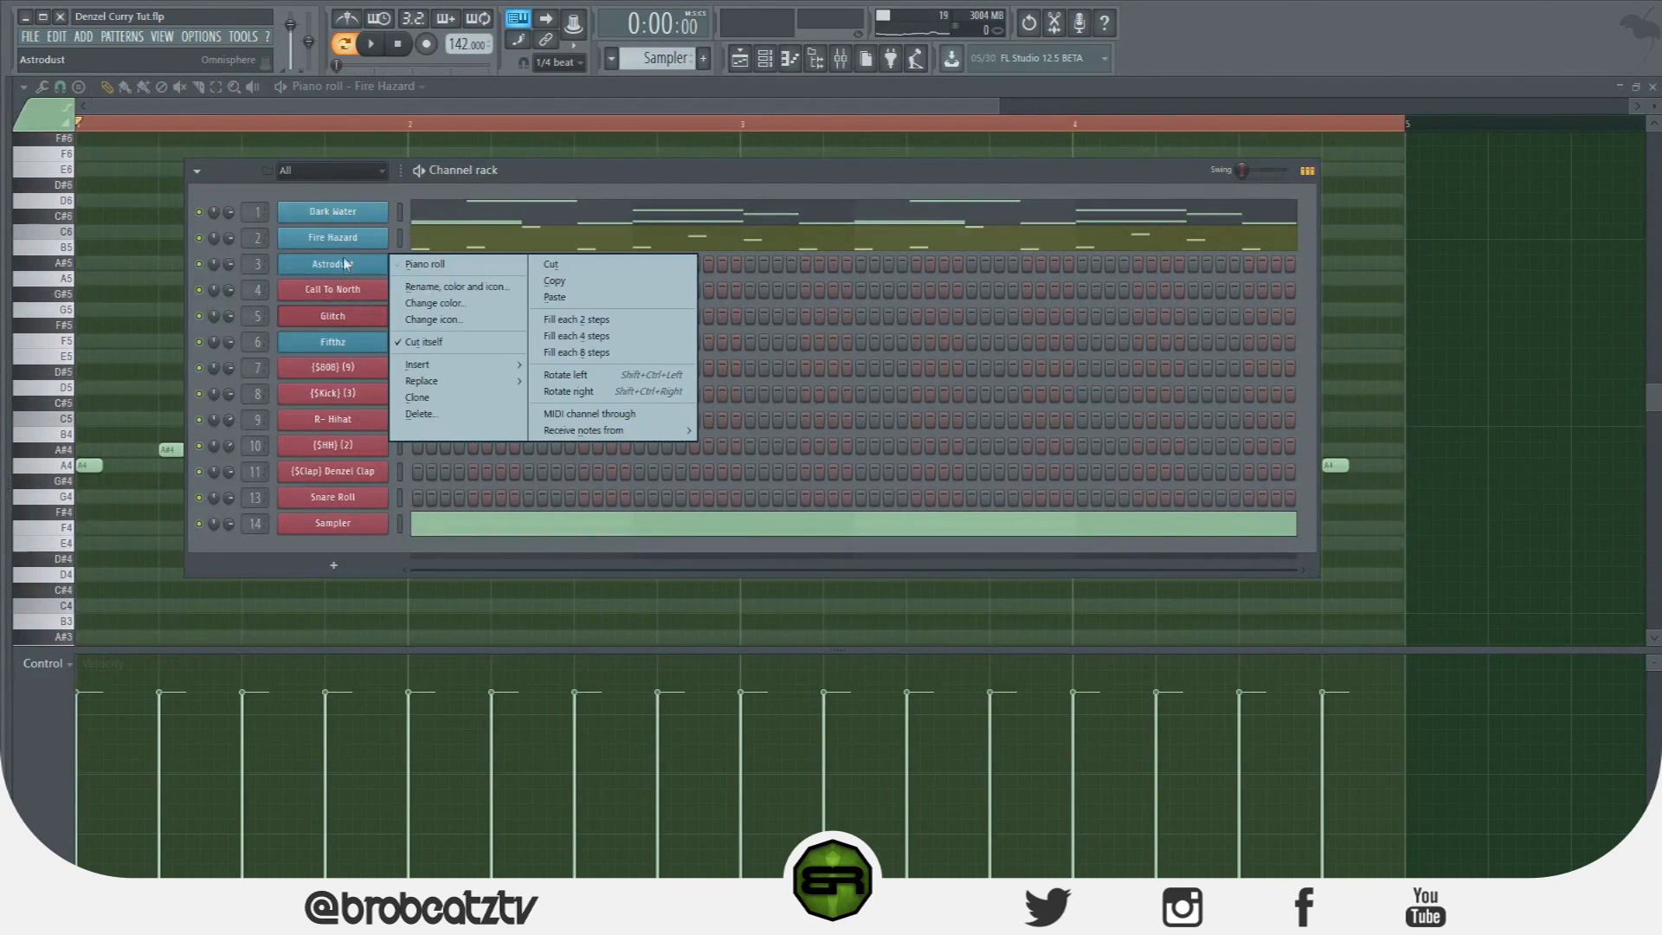
{"action": "left_click", "coordinate": [580, 298]}
{"action": "right_click", "coordinate": [344, 342]}
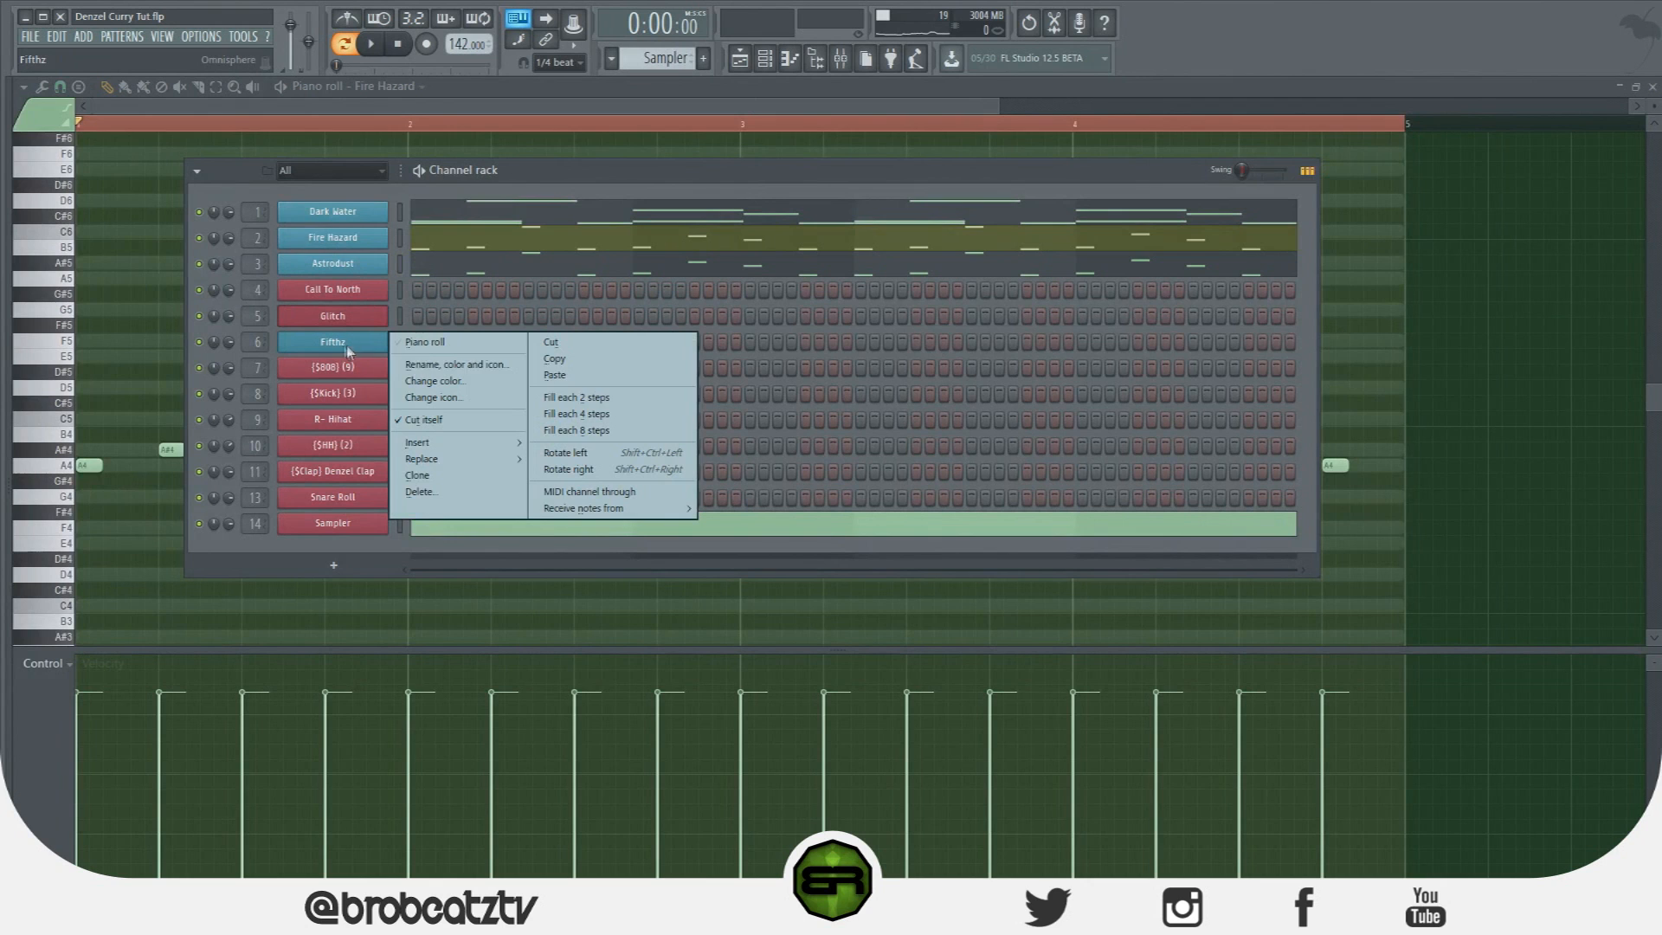
{"action": "left_click", "coordinate": [596, 380]}
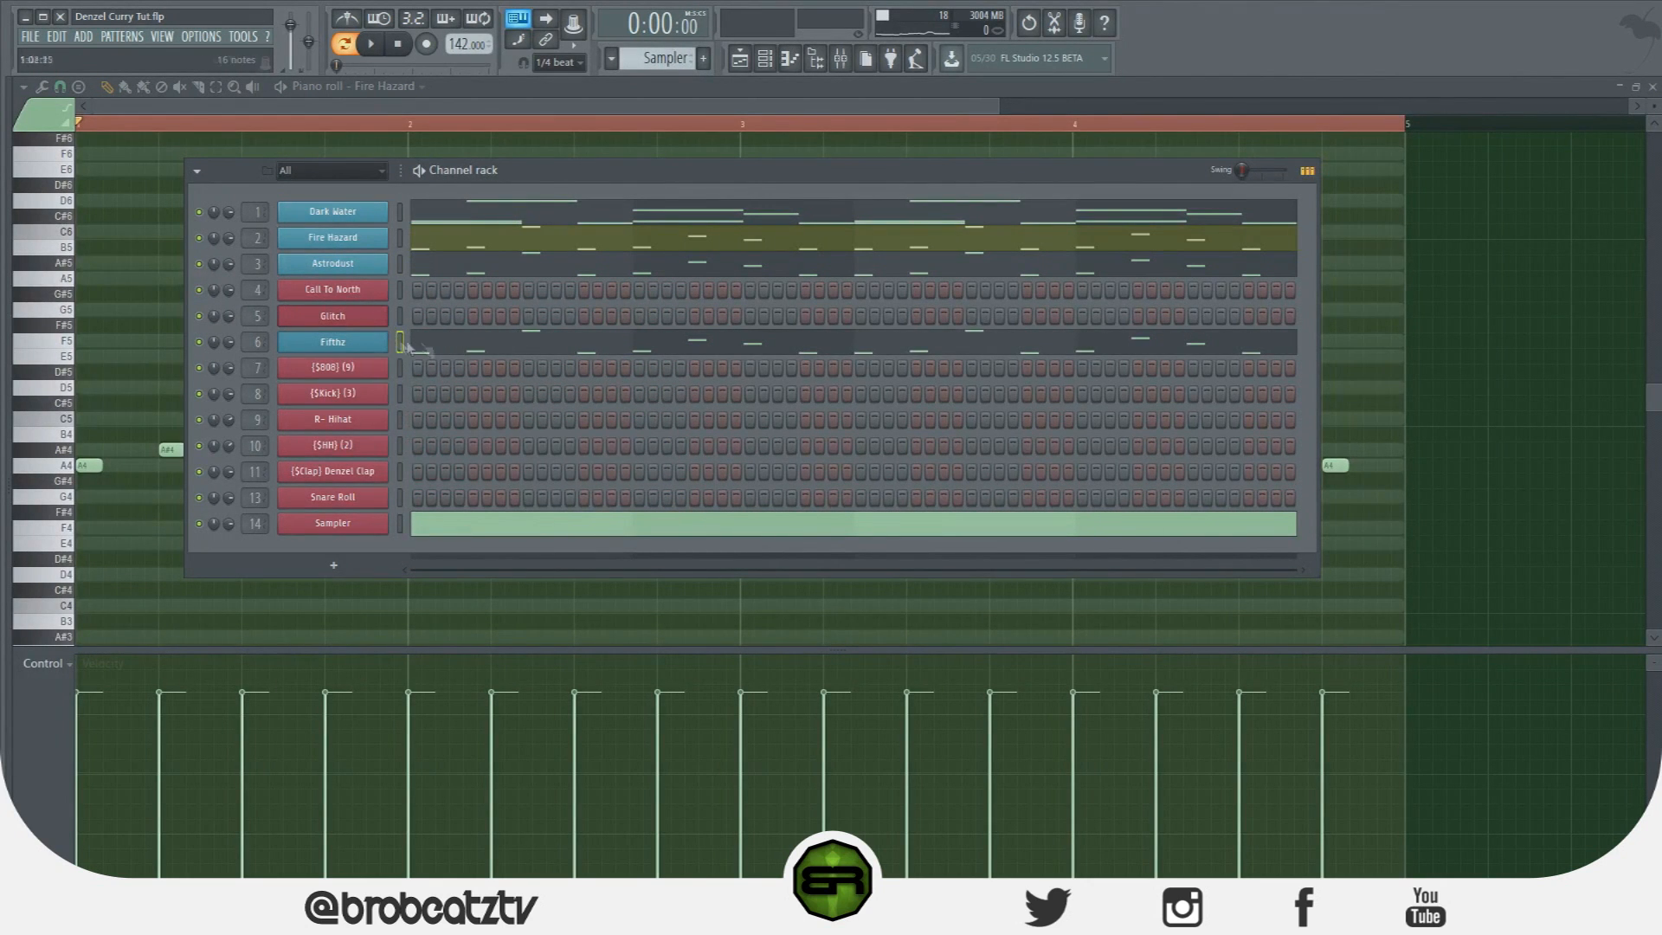
Play the layered melody channels, then open Call To North in the piano roll.
{"action": "key", "text": "space"}
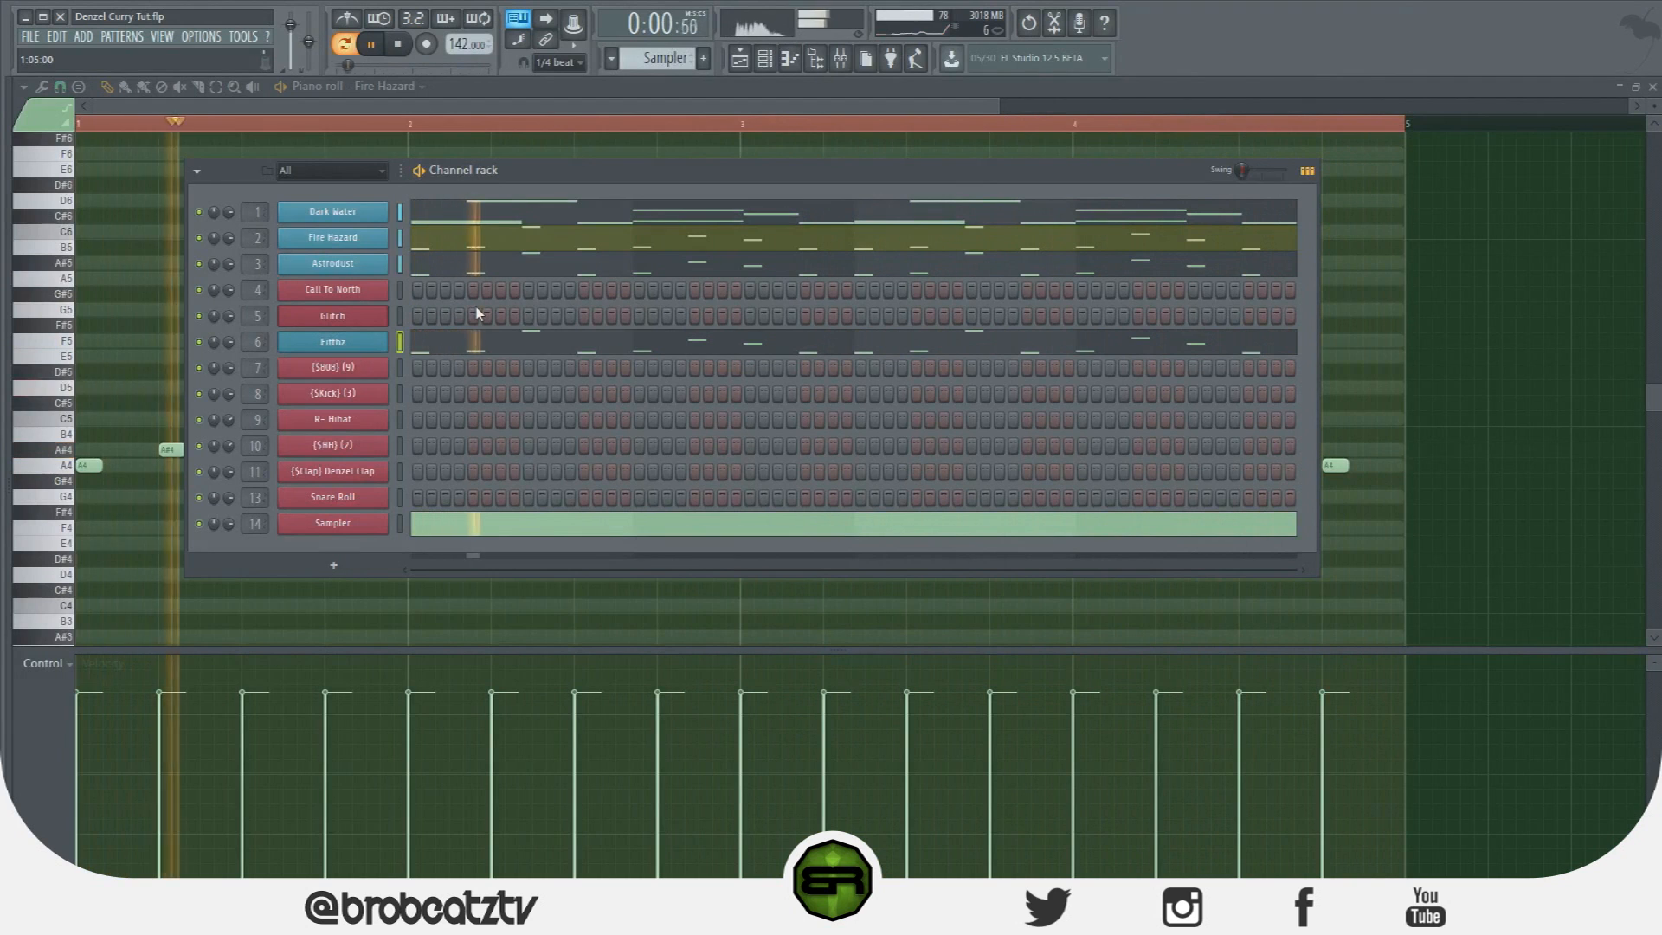
{"action": "key", "text": "space"}
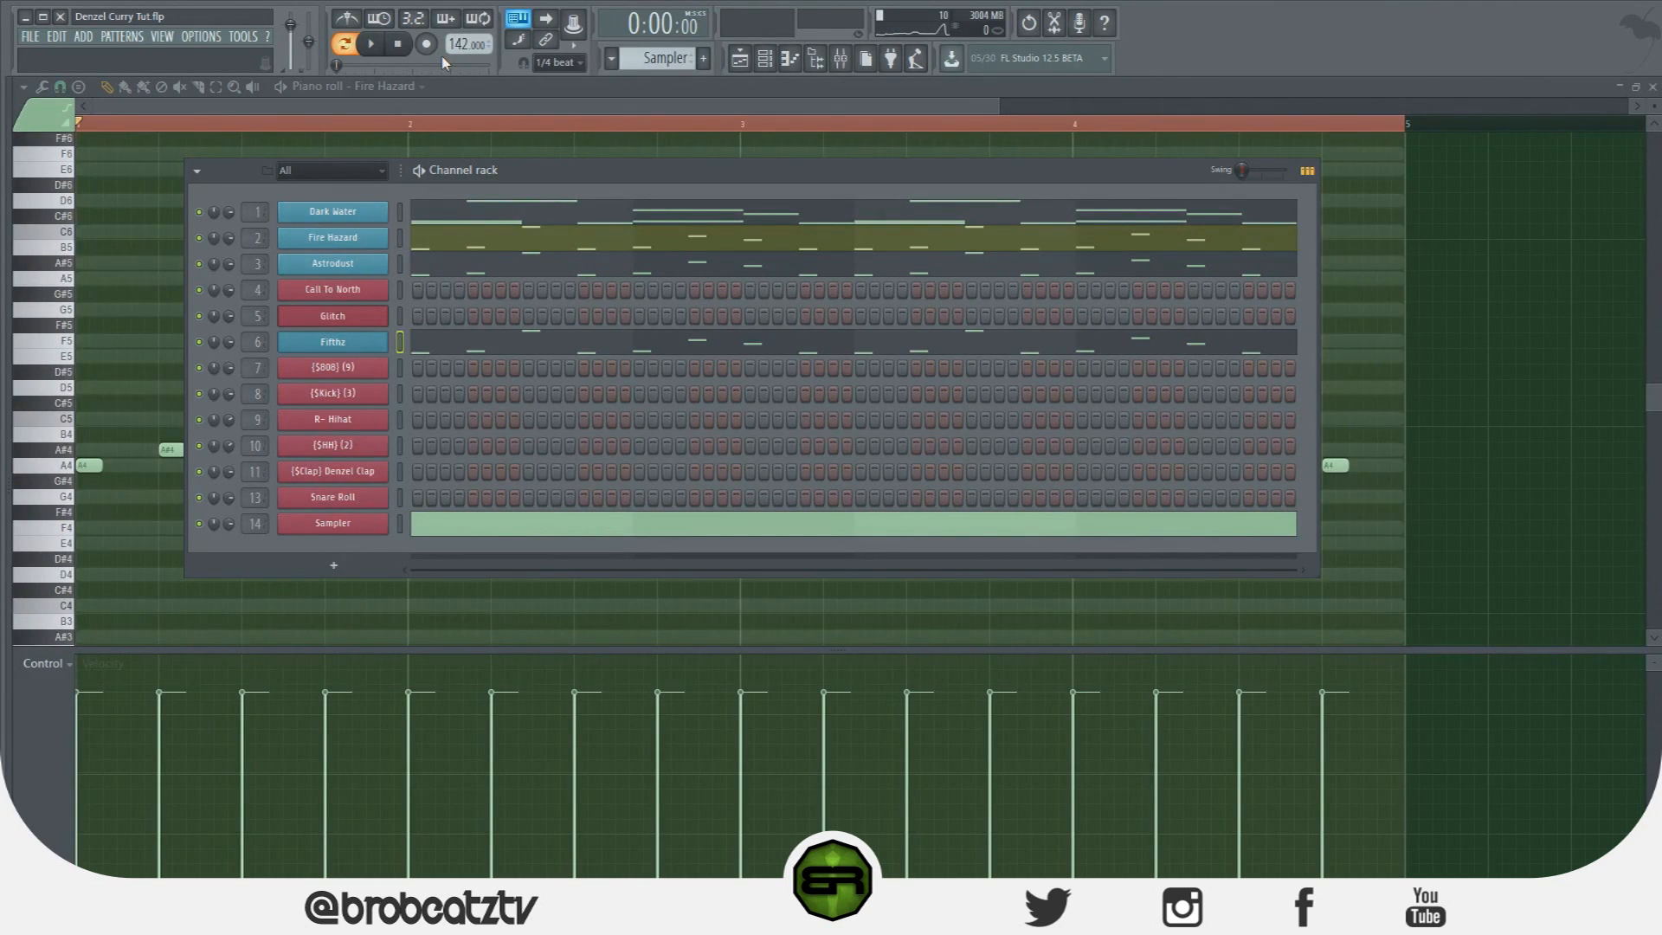
{"action": "left_click_drag", "start_coordinate": [521, 186], "coordinate": [500, 177]}
{"action": "right_click", "coordinate": [325, 352]}
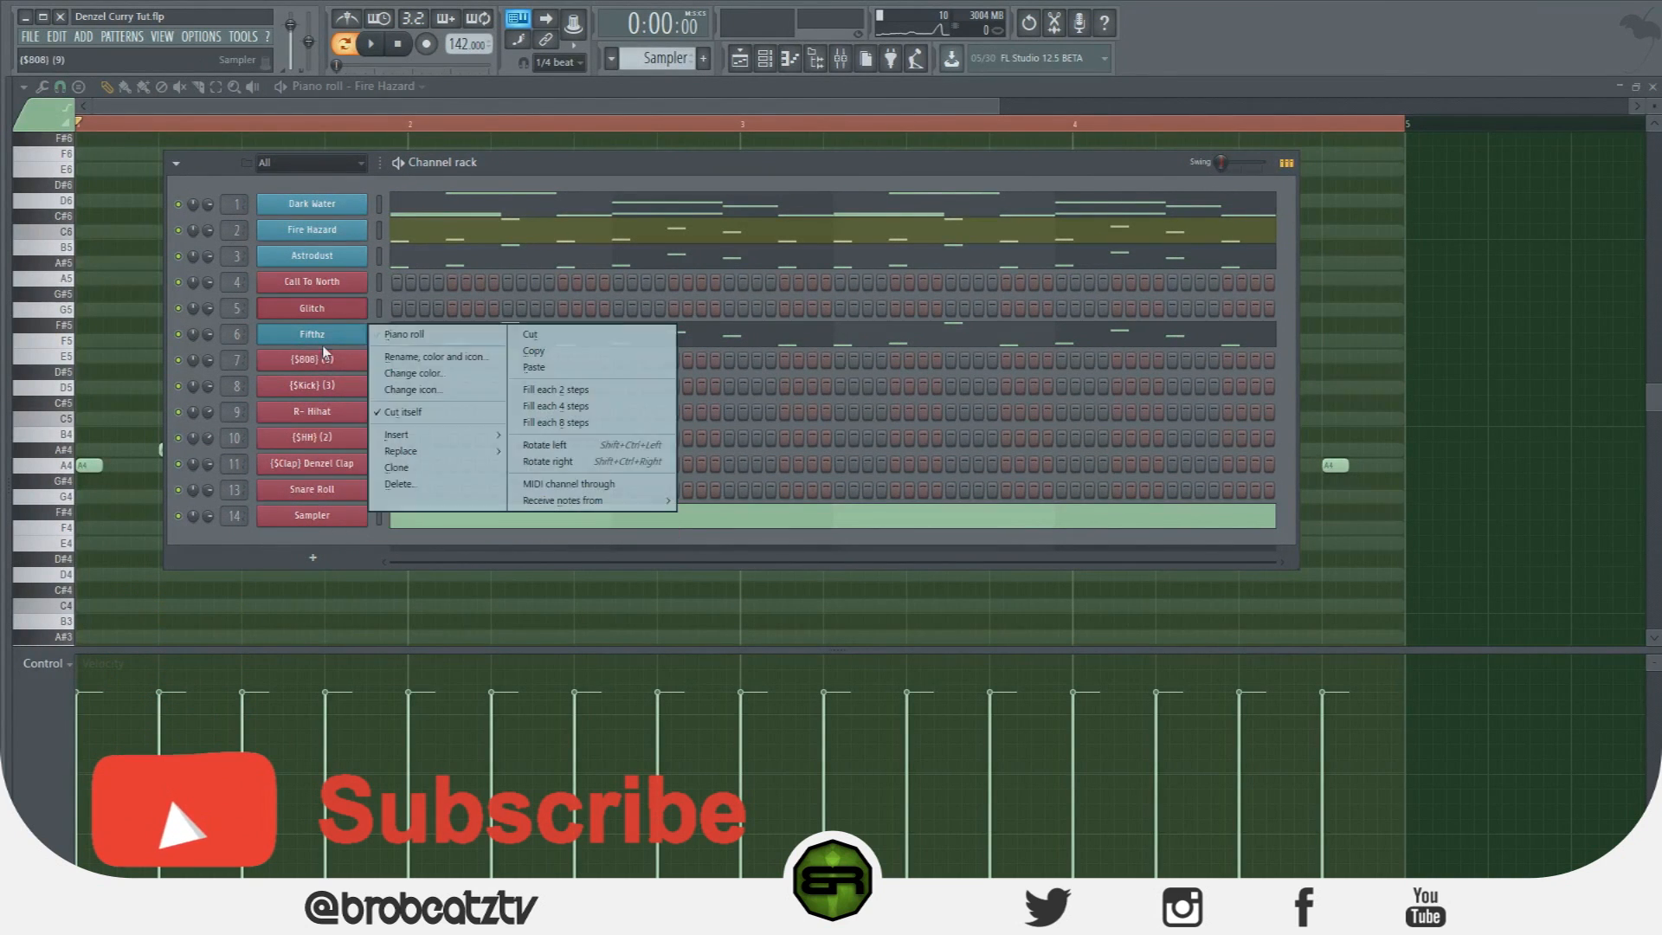
{"action": "left_click", "coordinate": [352, 313]}
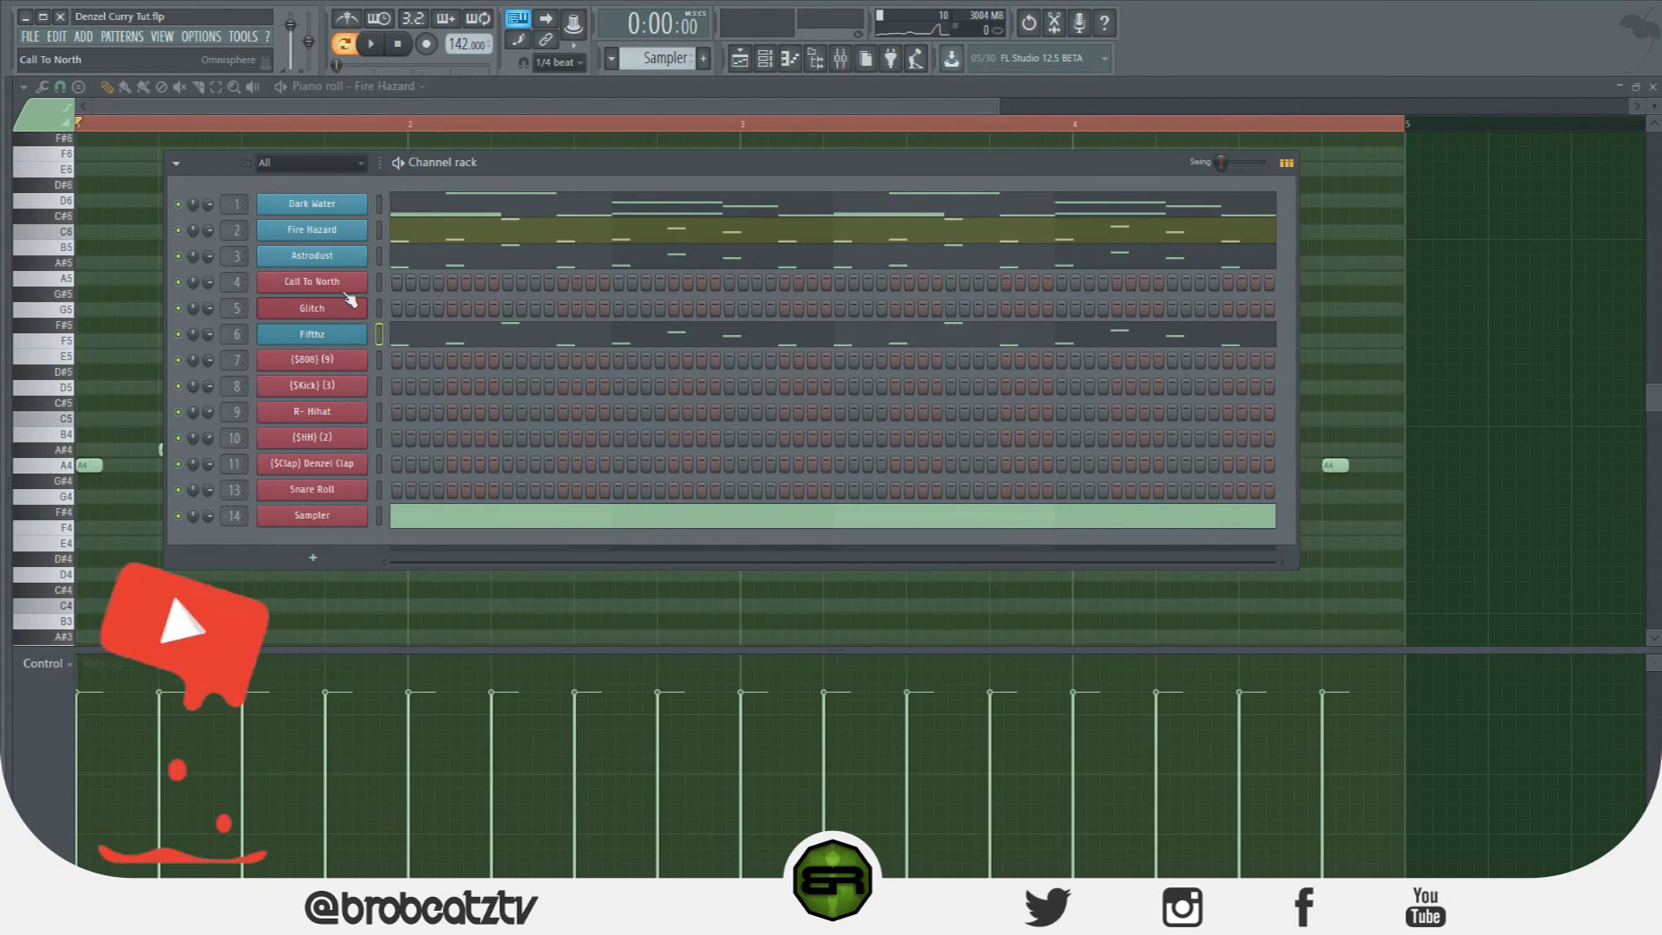
{"action": "right_click", "coordinate": [351, 301]}
{"action": "left_click", "coordinate": [453, 291]}
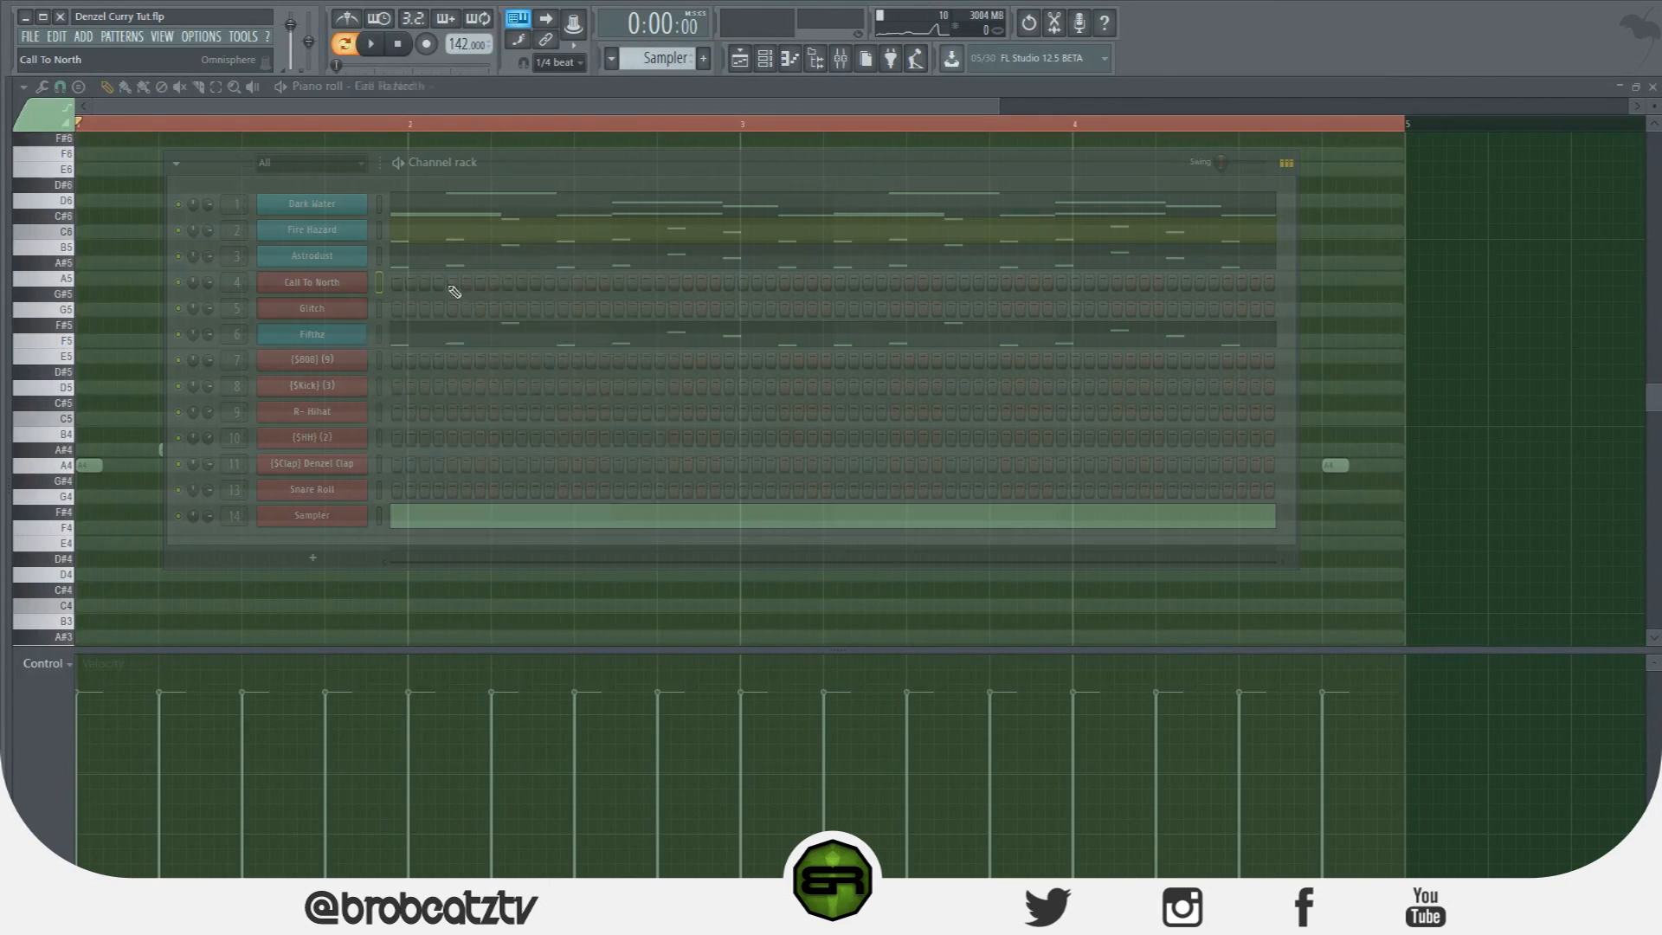
Place a short G4 note just before bar 2 in Call To North and audition it.
{"action": "left_click", "coordinate": [765, 58]}
{"action": "left_click", "coordinate": [103, 421]}
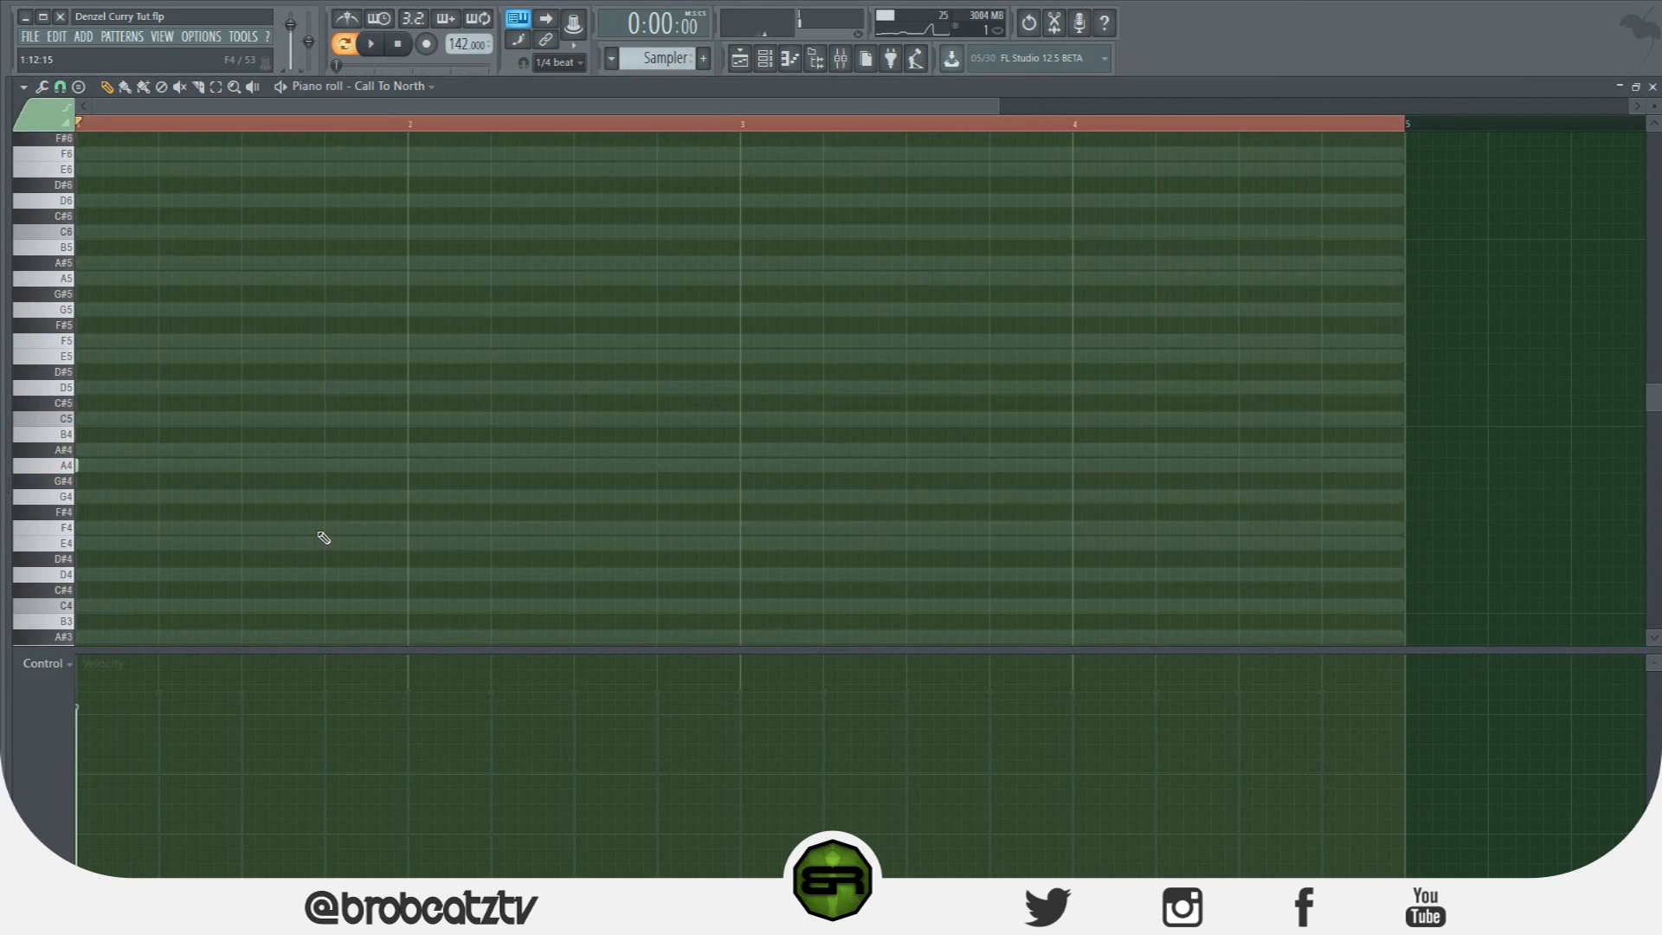
{"action": "left_click", "coordinate": [325, 496]}
{"action": "key", "text": "space"}
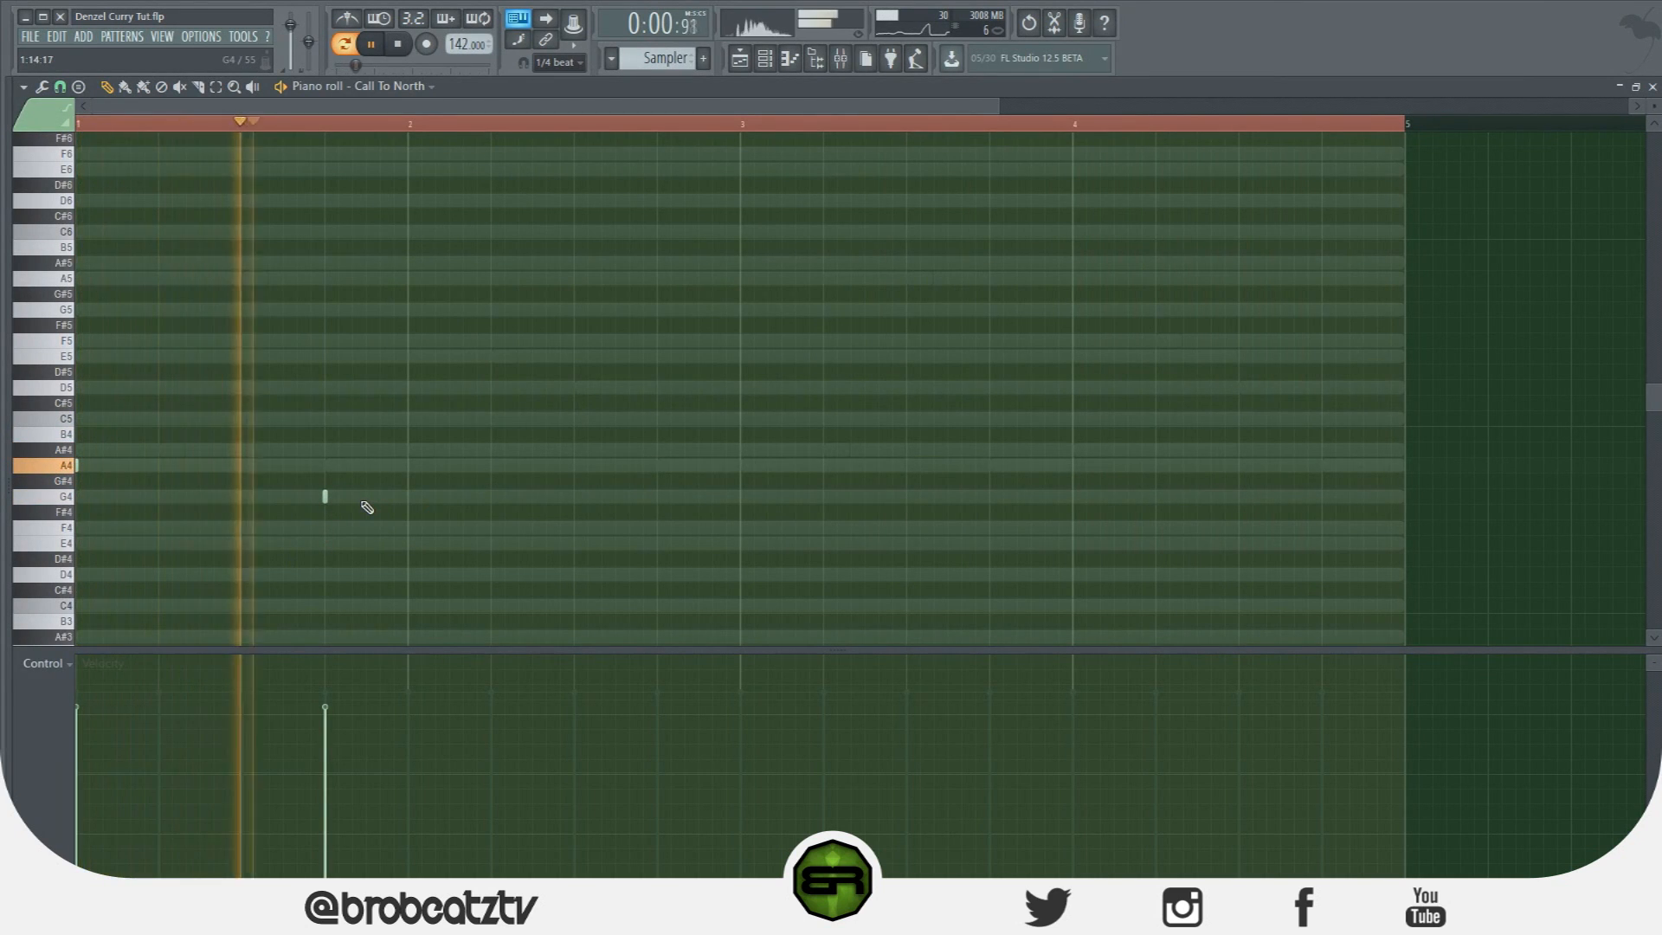
{"action": "key", "text": "space"}
Add an A#4 note at bar 3, play the pattern, and bring up the mixer.
{"action": "left_click", "coordinate": [740, 450]}
{"action": "key", "text": "ctrl+a"}
{"action": "key", "text": "ctrl+d"}
{"action": "key", "text": "space"}
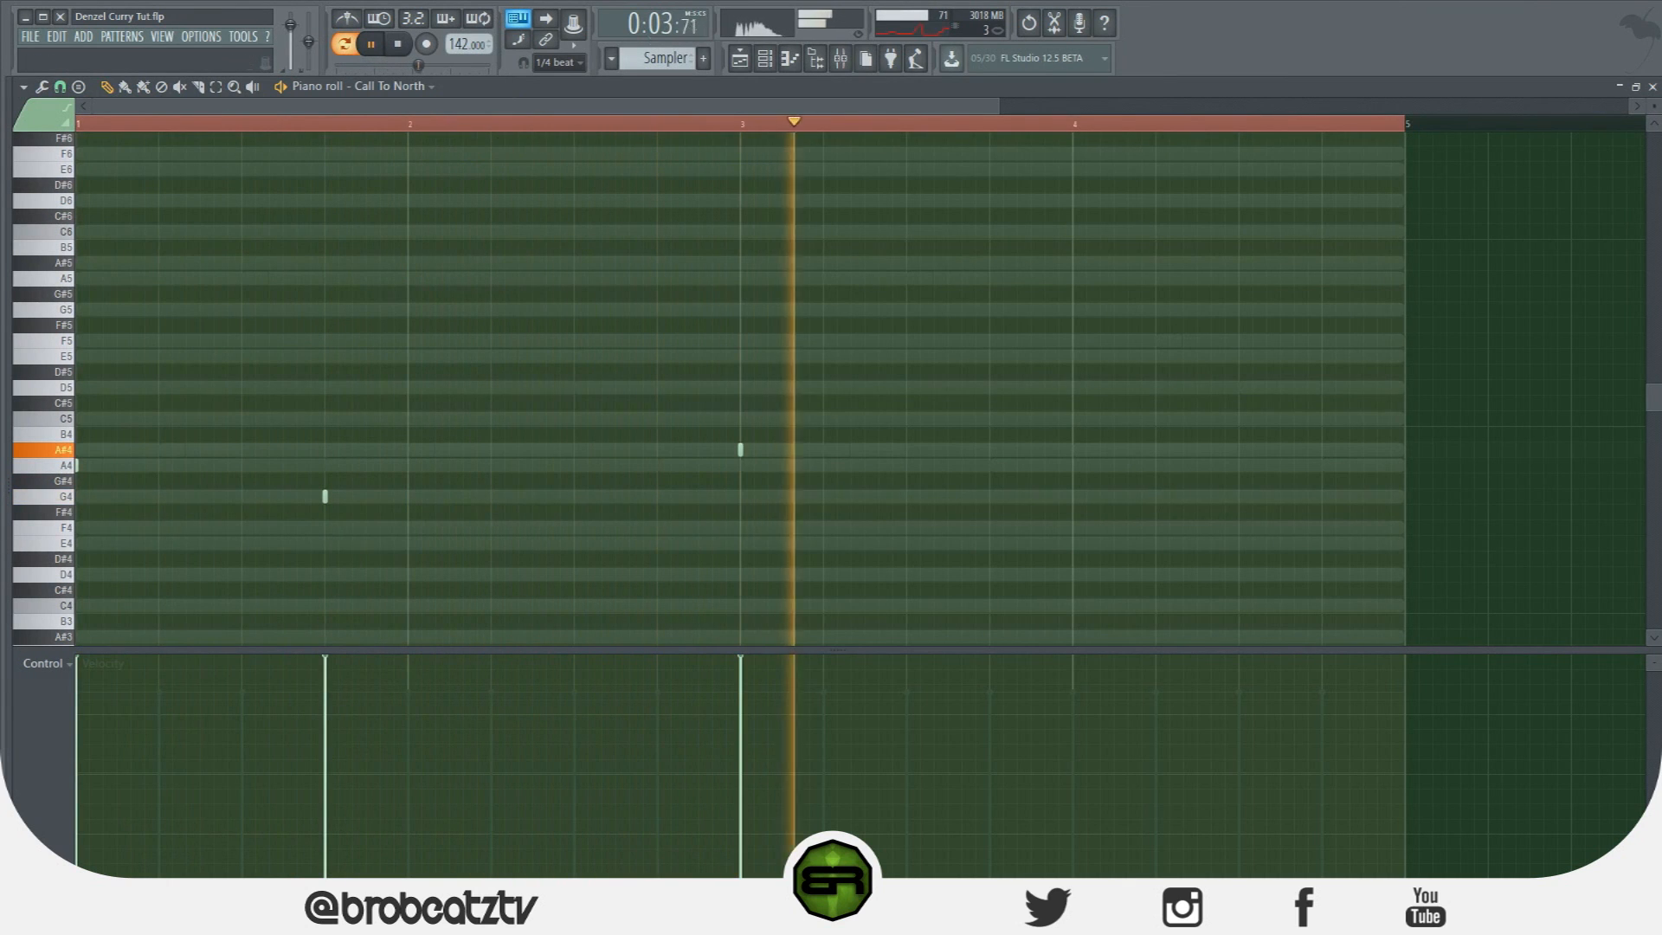
{"action": "key", "text": "F9"}
Lower the Dark Water and Pieces 2 faders slightly and check the levels on playback.
{"action": "key", "text": "space"}
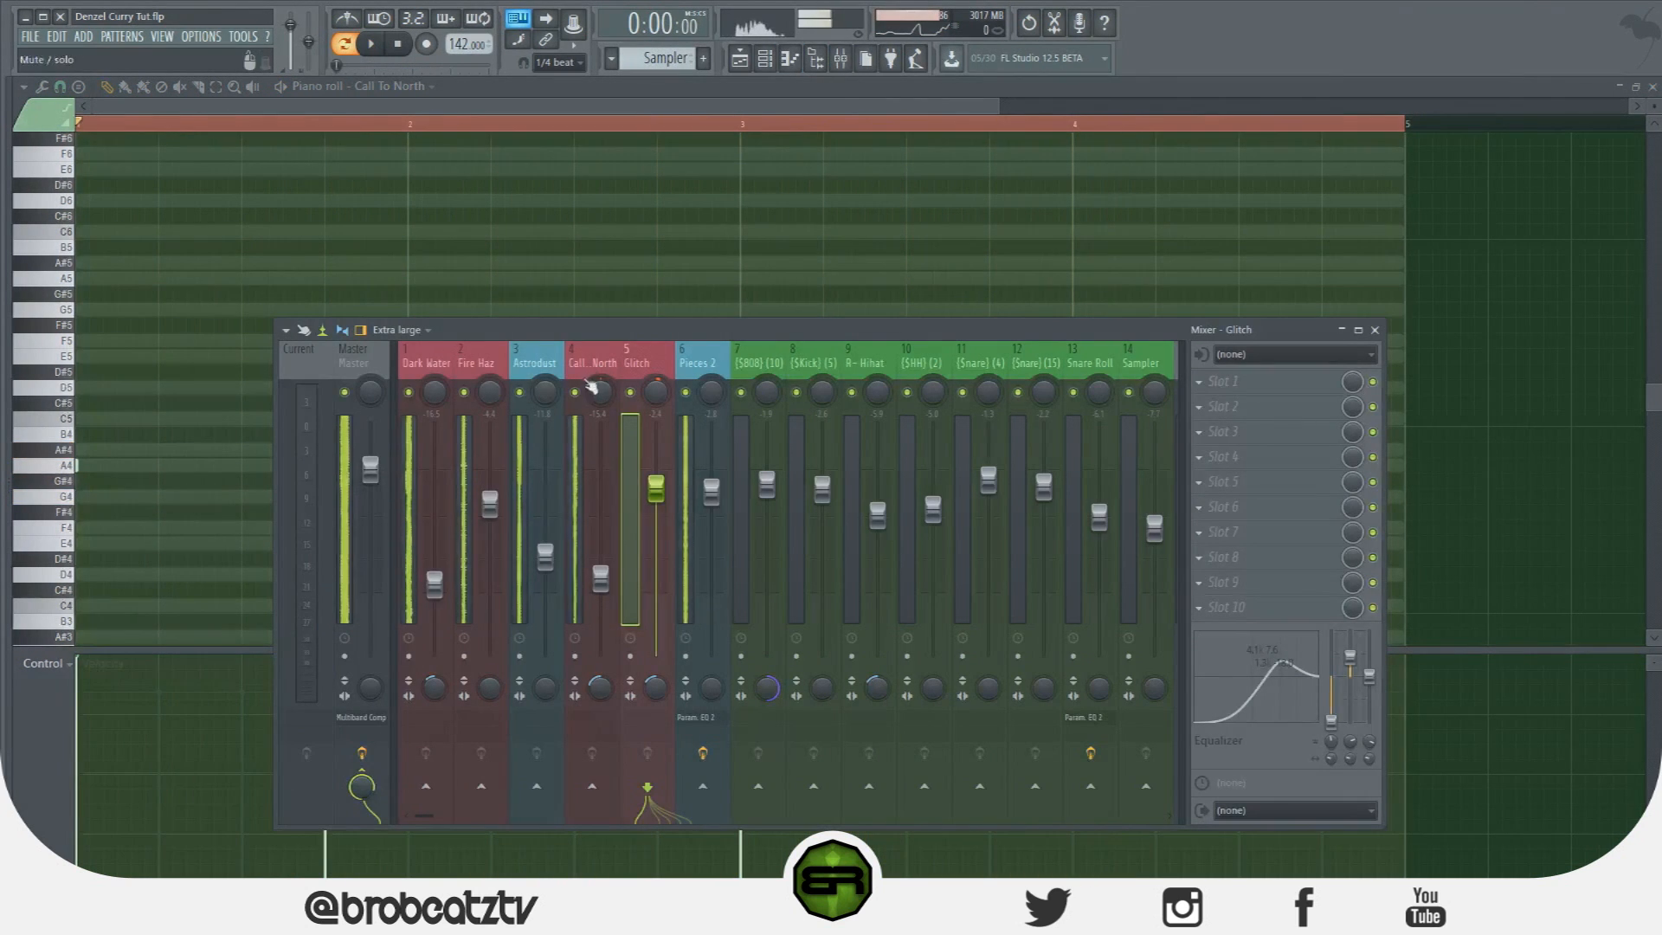
{"action": "left_click_drag", "start_coordinate": [435, 585], "coordinate": [435, 590]}
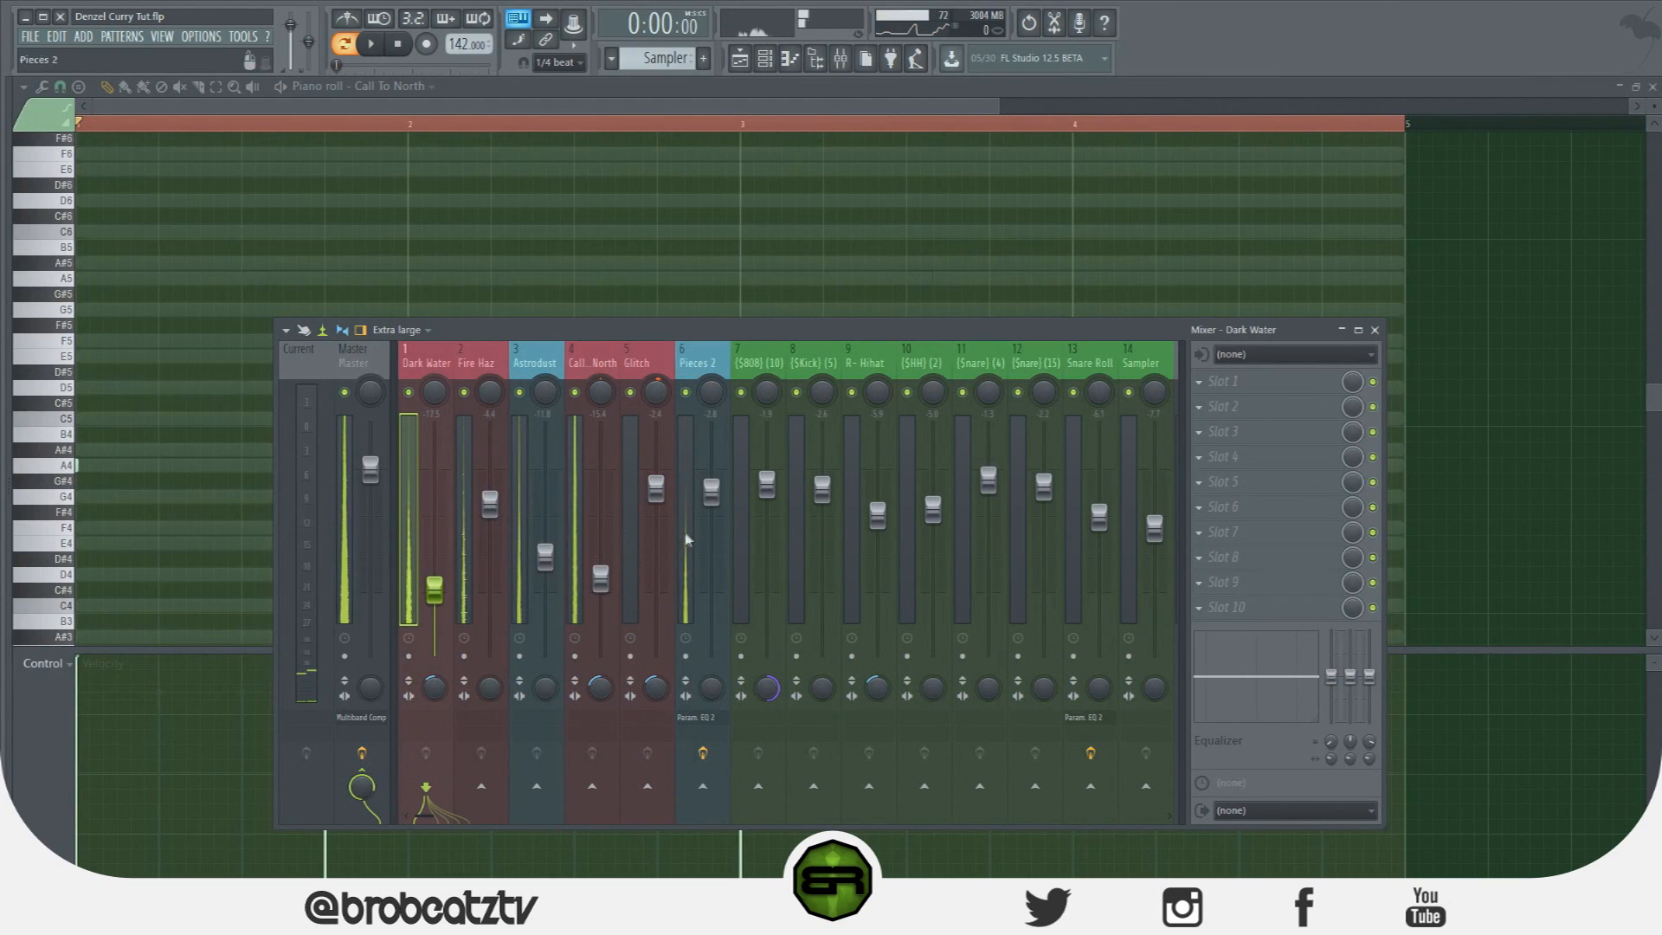
{"action": "left_click_drag", "start_coordinate": [711, 492], "coordinate": [714, 502]}
{"action": "key", "text": "space"}
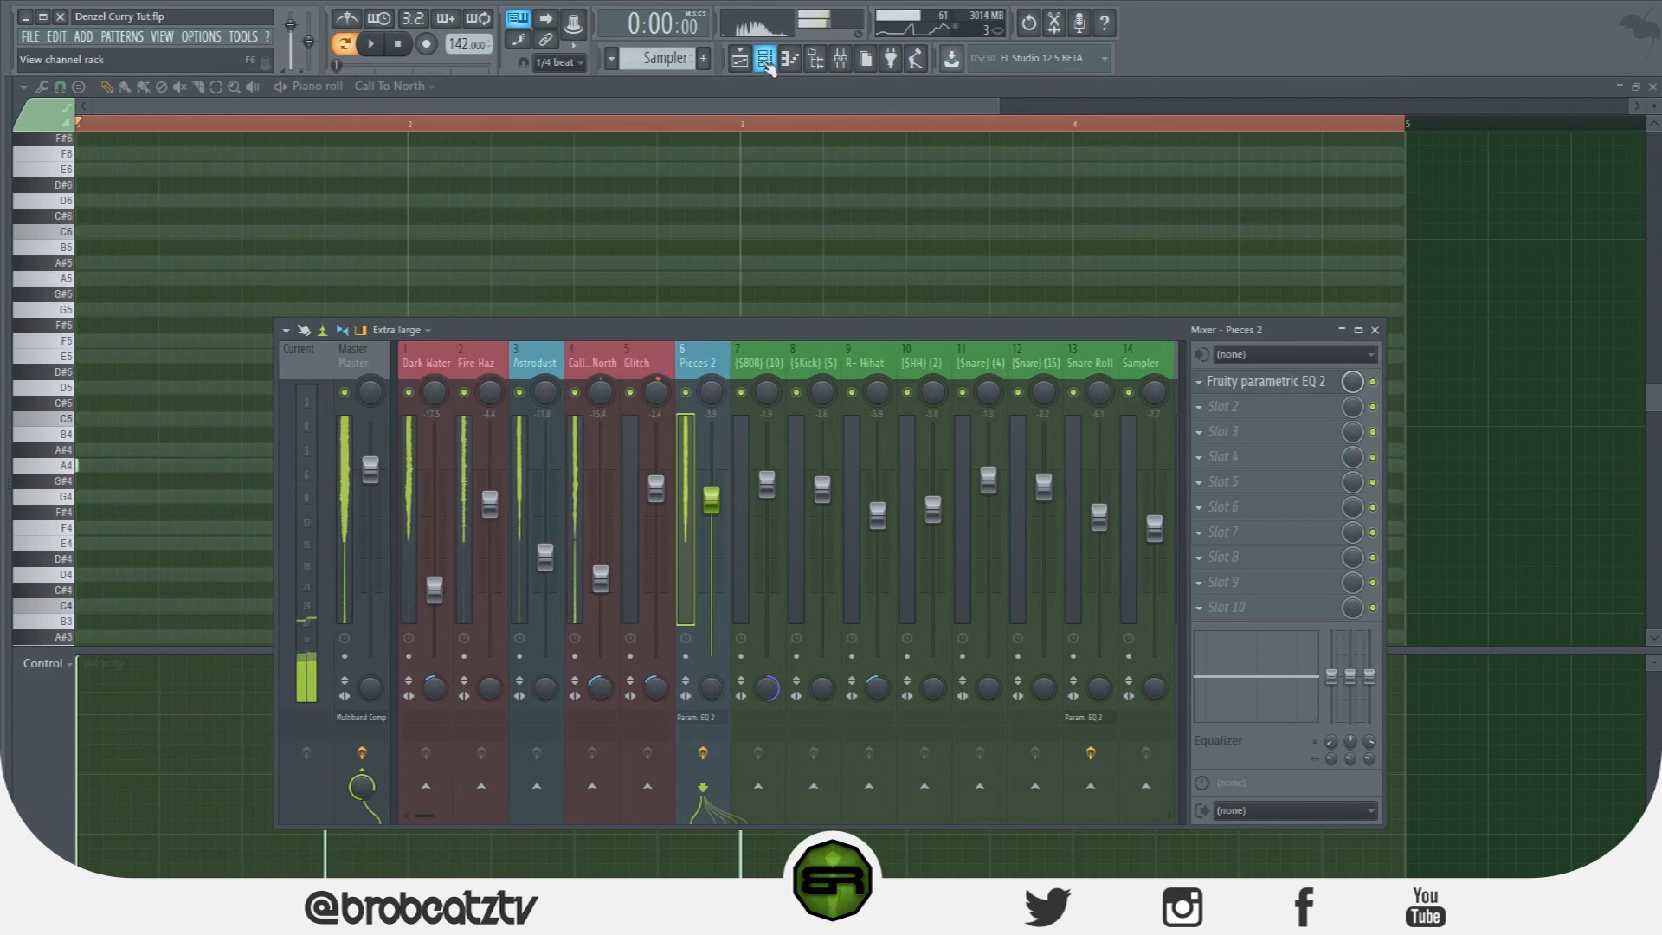
{"action": "key", "text": "space"}
{"action": "key", "text": "F6"}
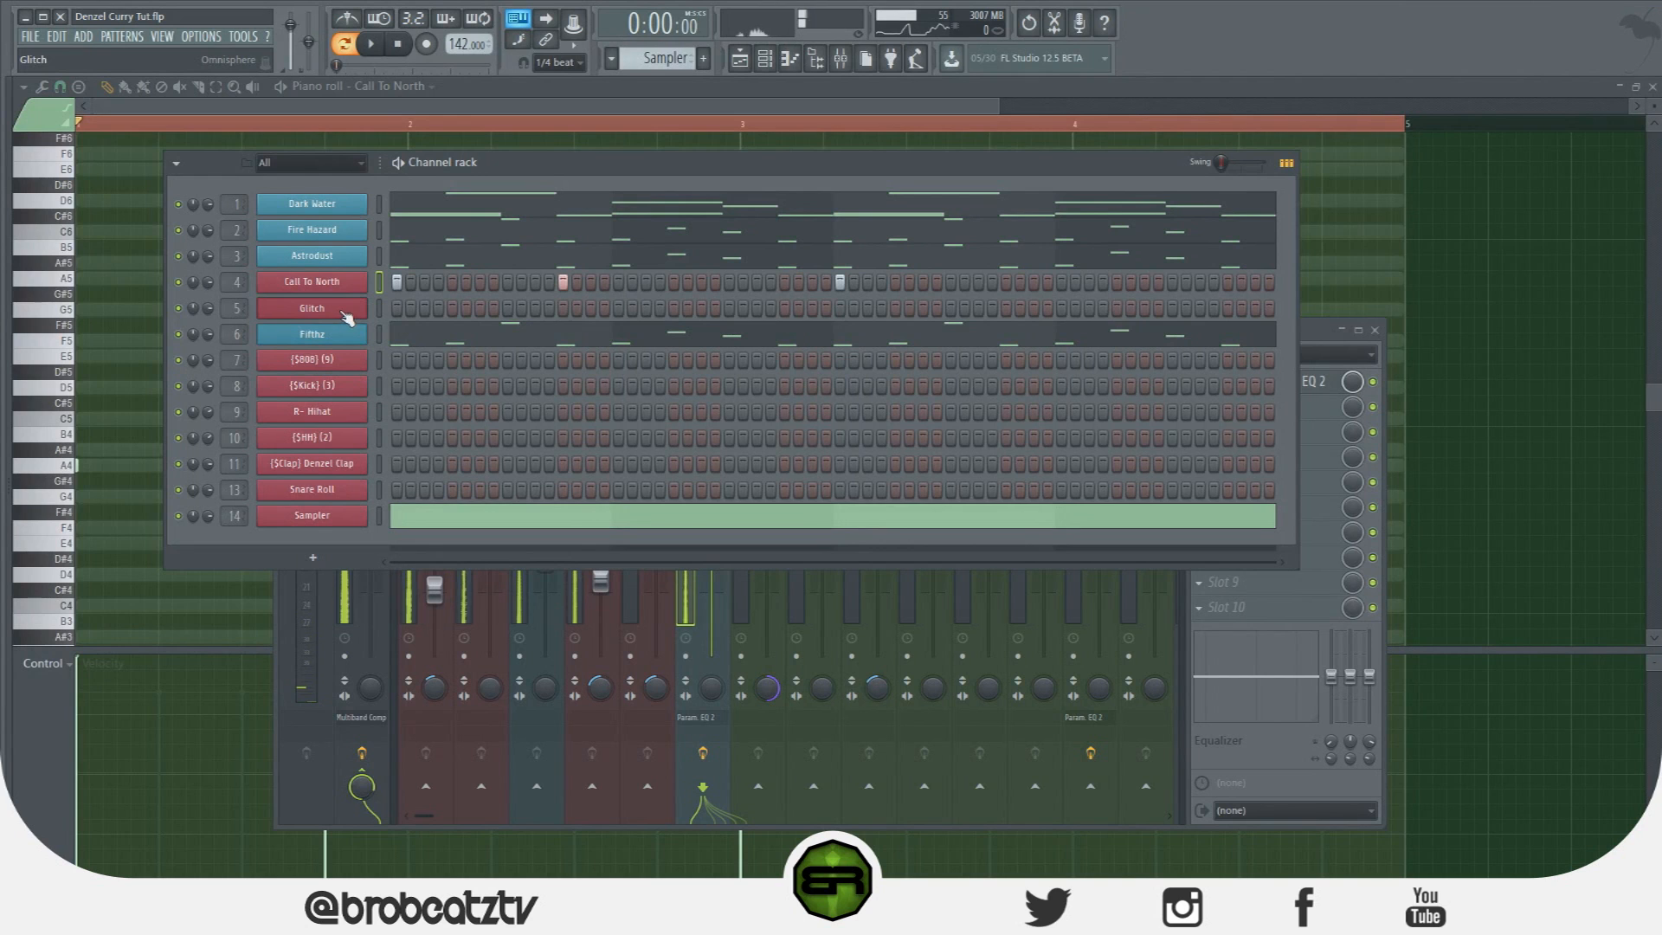
Copy Dark Water's notes into the Glitch channel and play the beat.
{"action": "right_click", "coordinate": [352, 208]}
{"action": "left_click", "coordinate": [370, 325]}
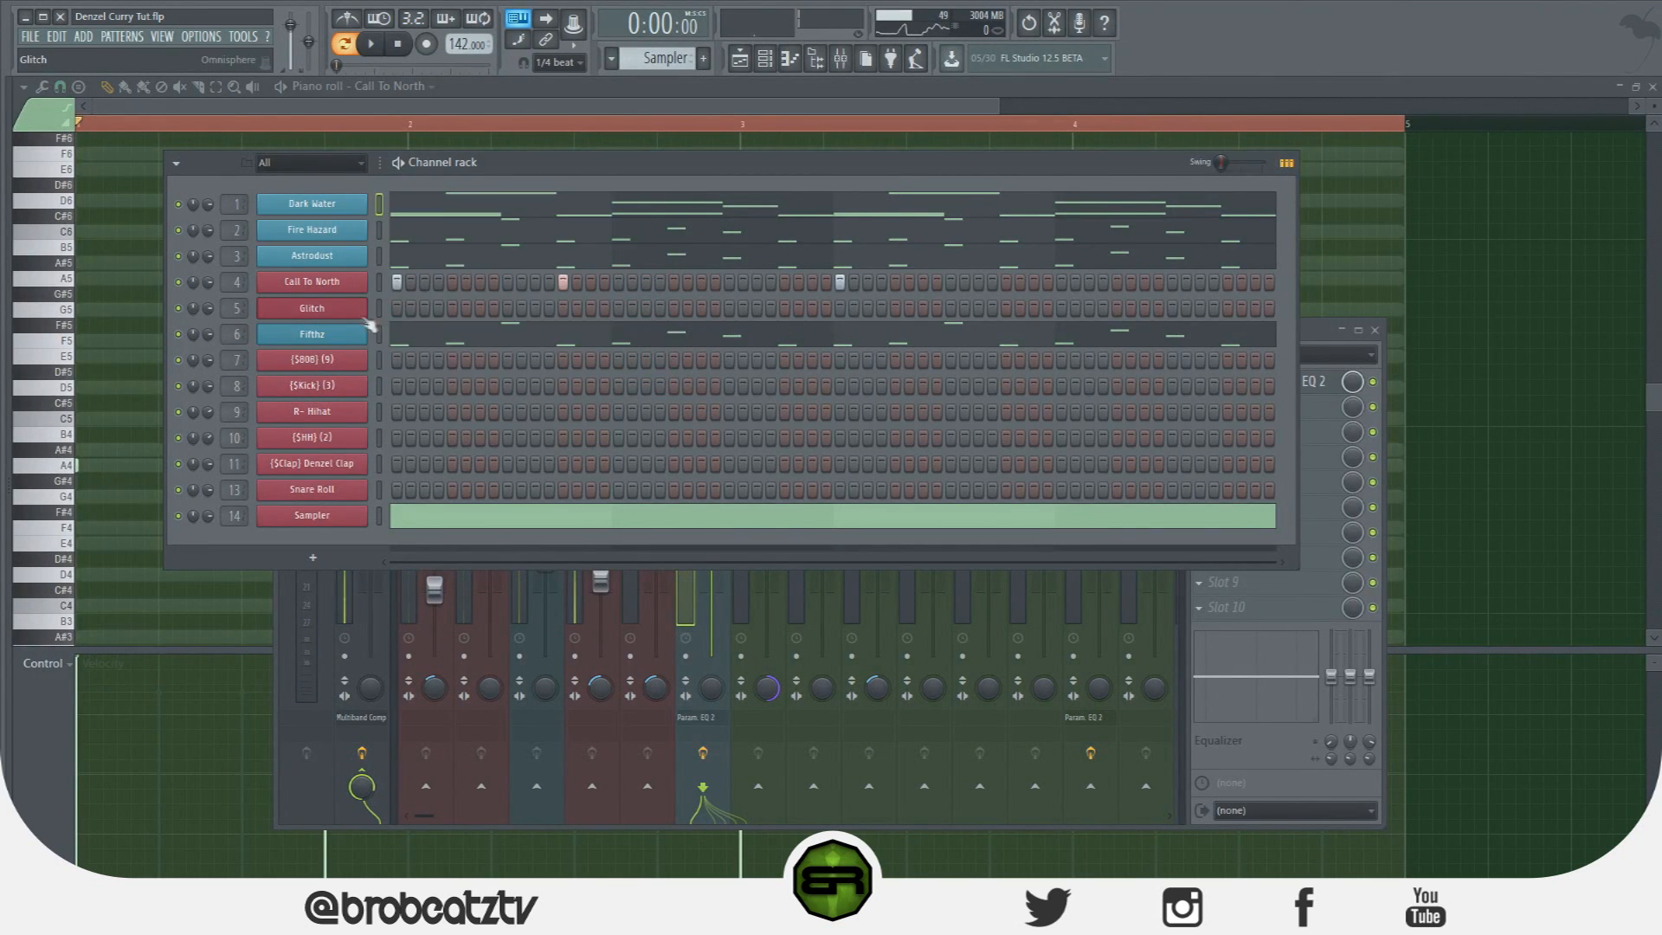
{"action": "right_click", "coordinate": [367, 305]}
{"action": "left_click", "coordinate": [569, 349]}
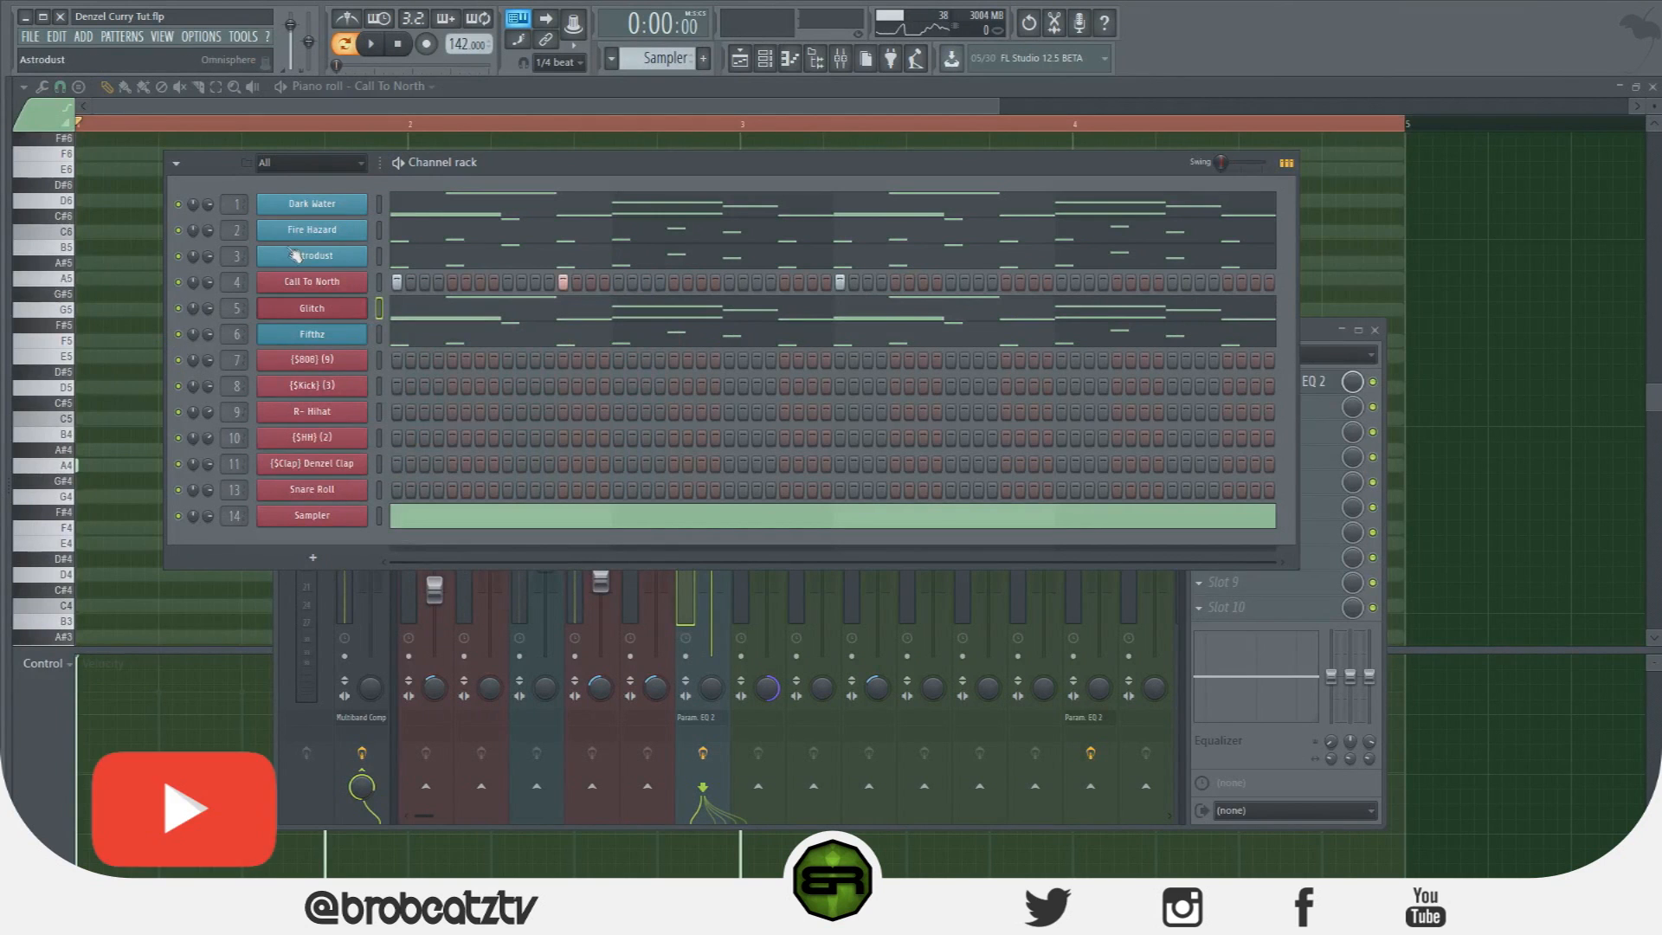
{"action": "key", "text": "space"}
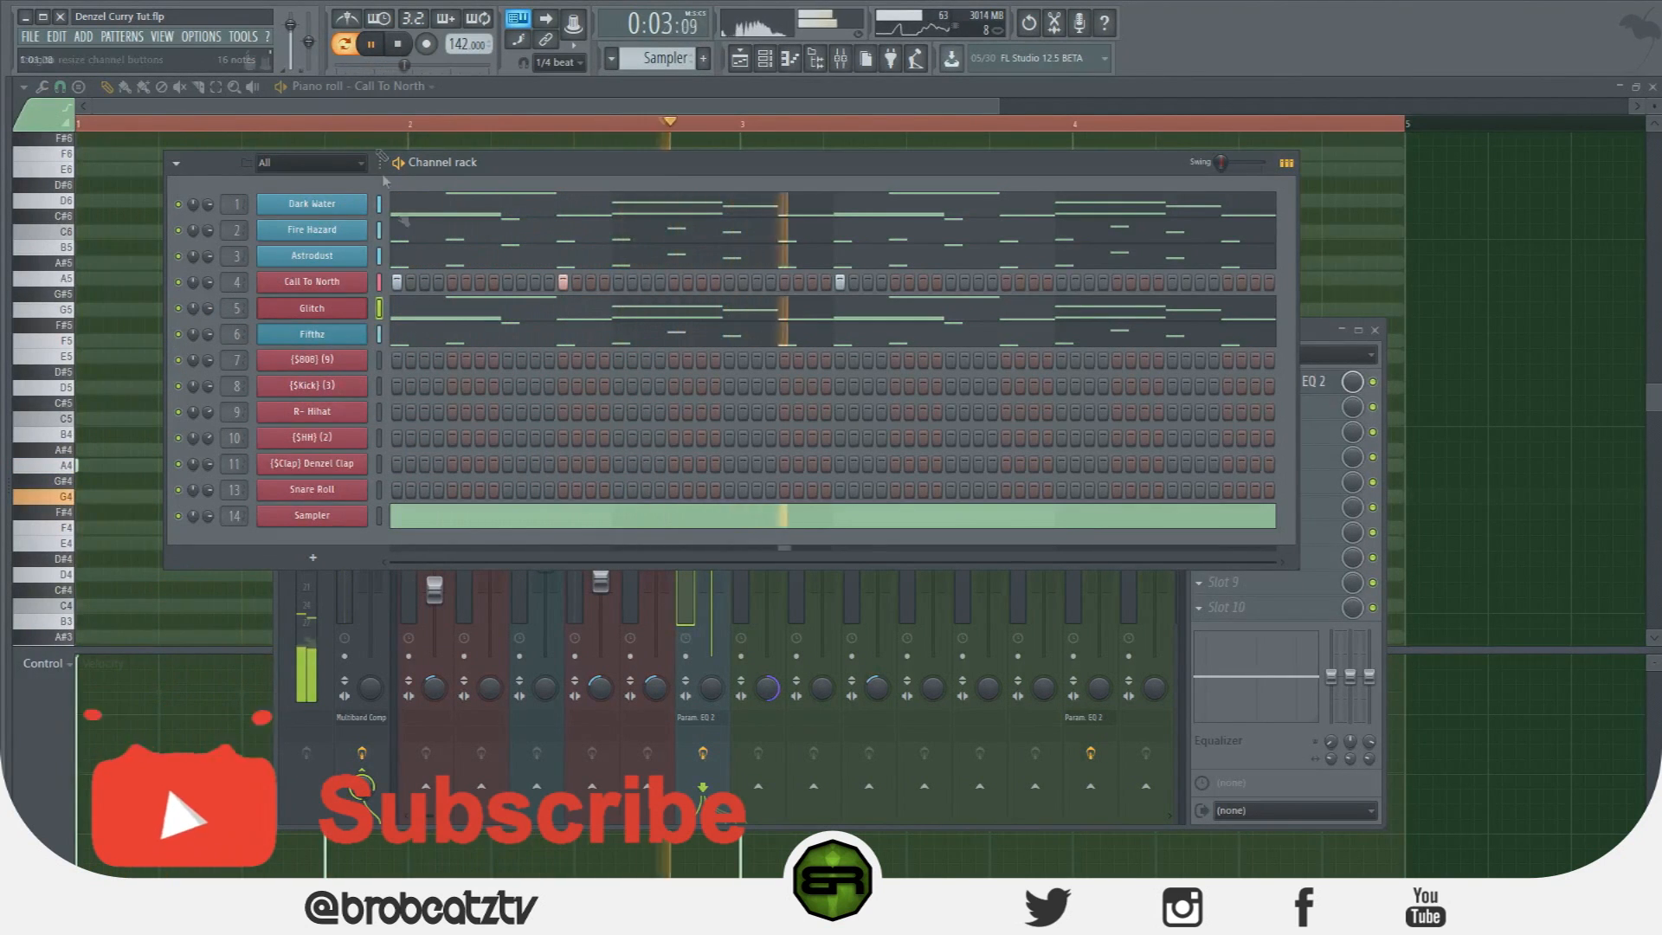
{"action": "key", "text": "space"}
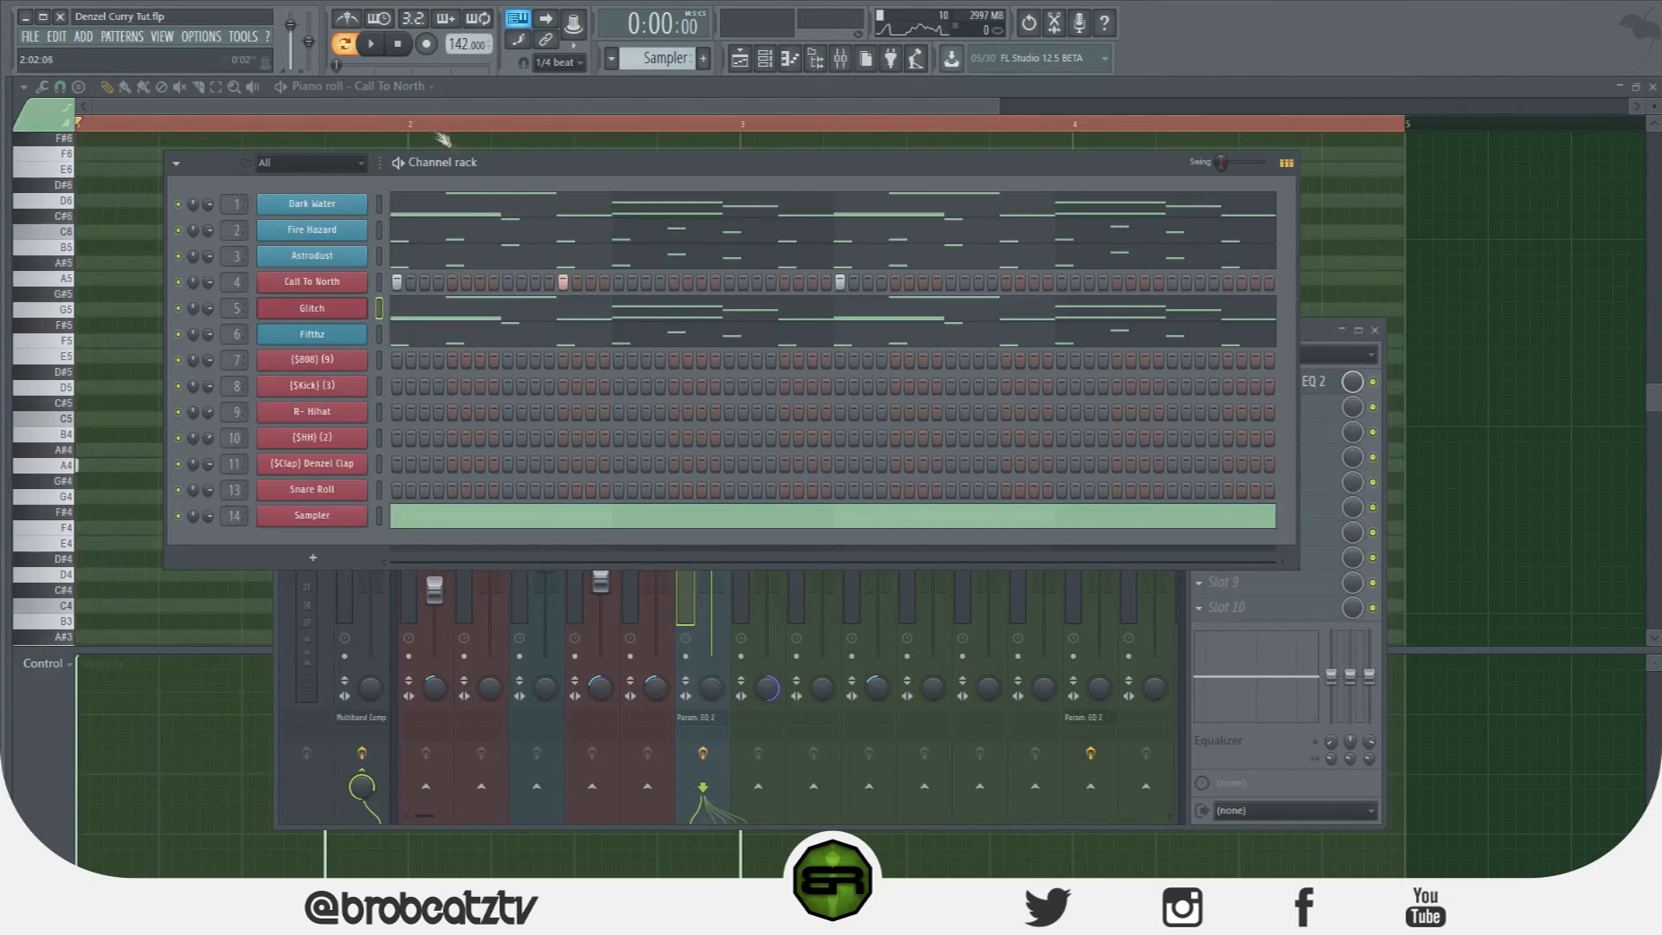
Shift the channel rack lower, replay the beat, and bring up the $808 channel's options.
{"action": "mouse_move", "coordinate": [489, 173]}
{"action": "left_mouse_down"}
{"action": "mouse_move", "coordinate": [555, 270]}
{"action": "mouse_move", "coordinate": [515, 192]}
{"action": "left_mouse_up"}
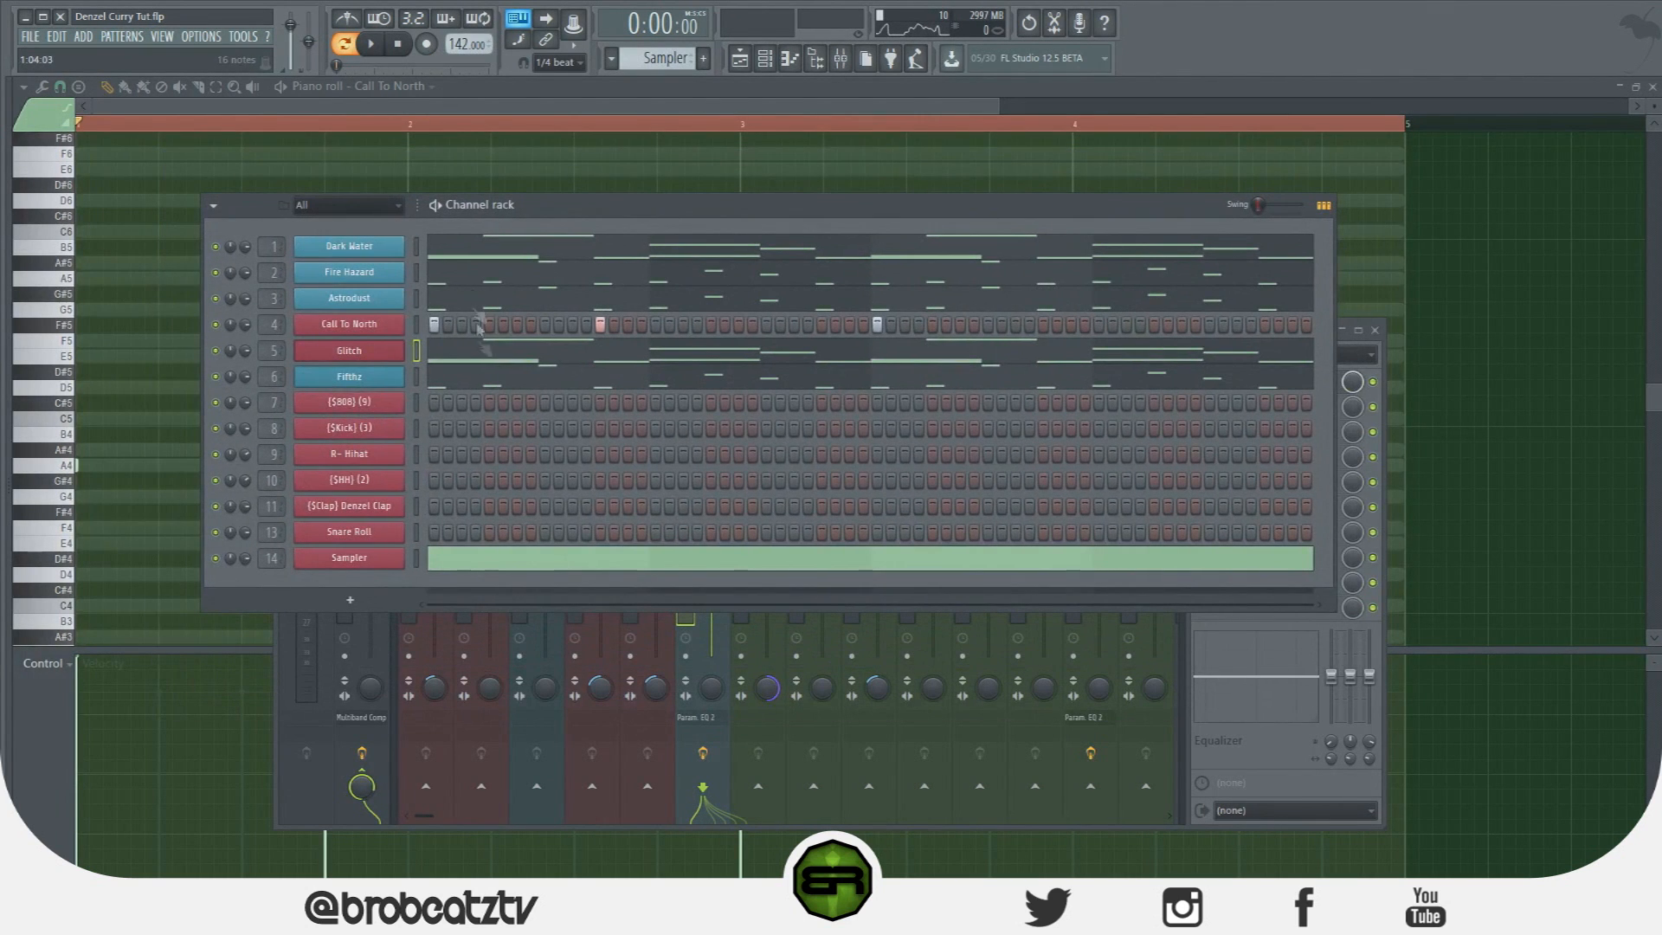
{"action": "key", "text": "space"}
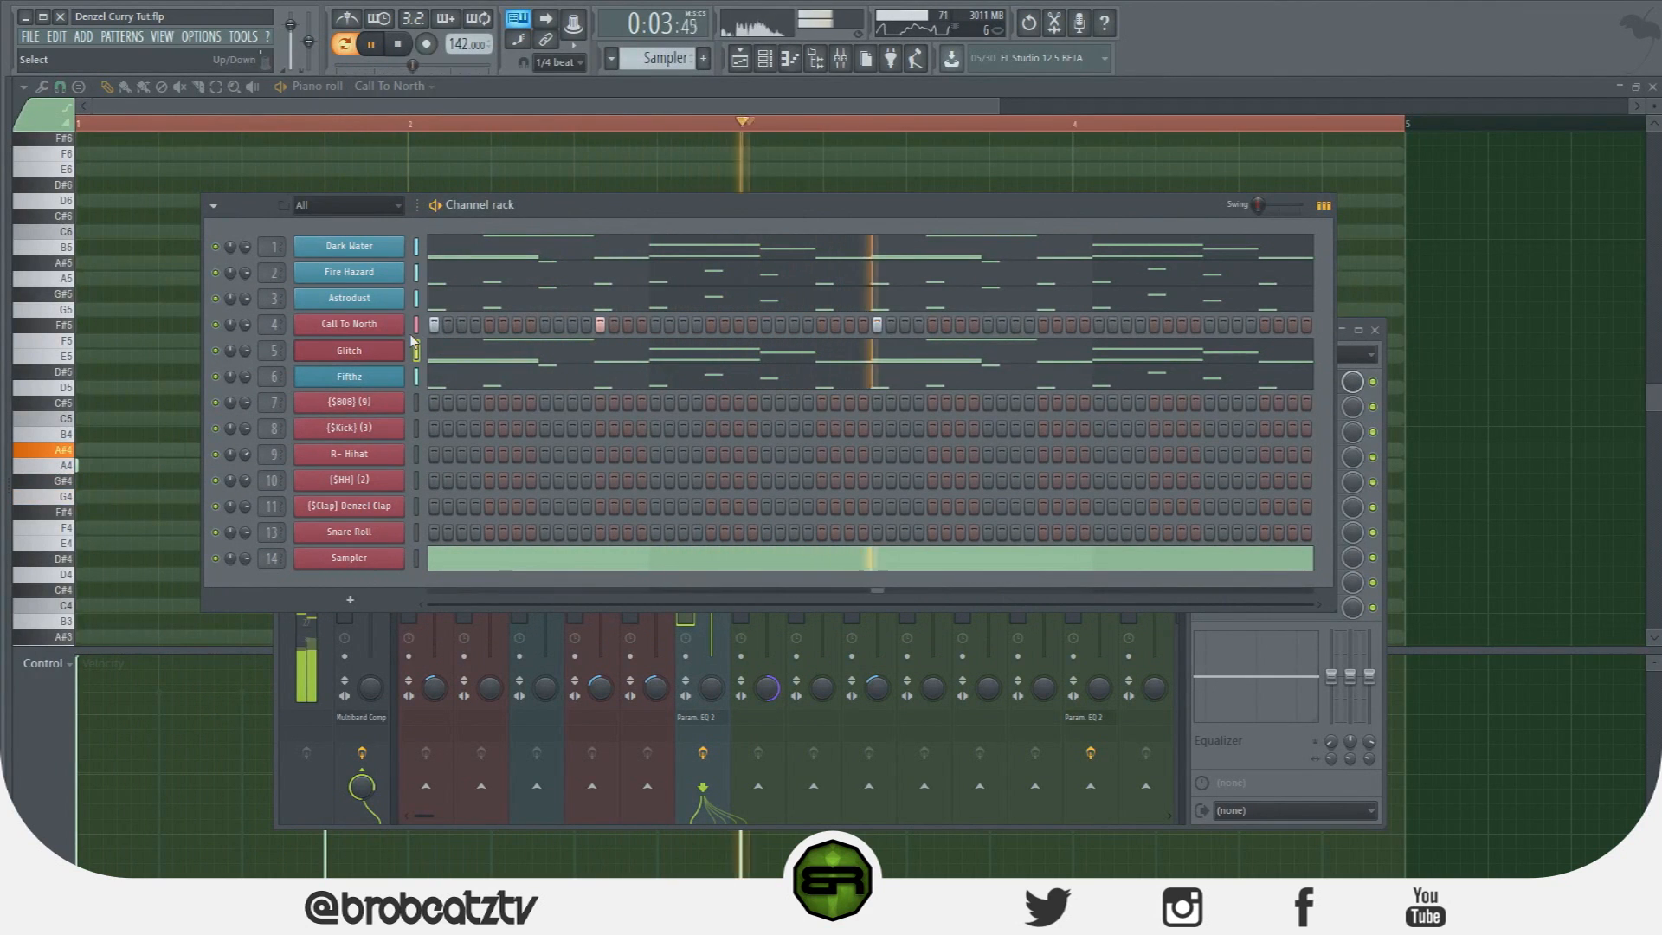
{"action": "key", "text": "space"}
{"action": "key", "text": "space"}
{"action": "left_click", "coordinate": [398, 47]}
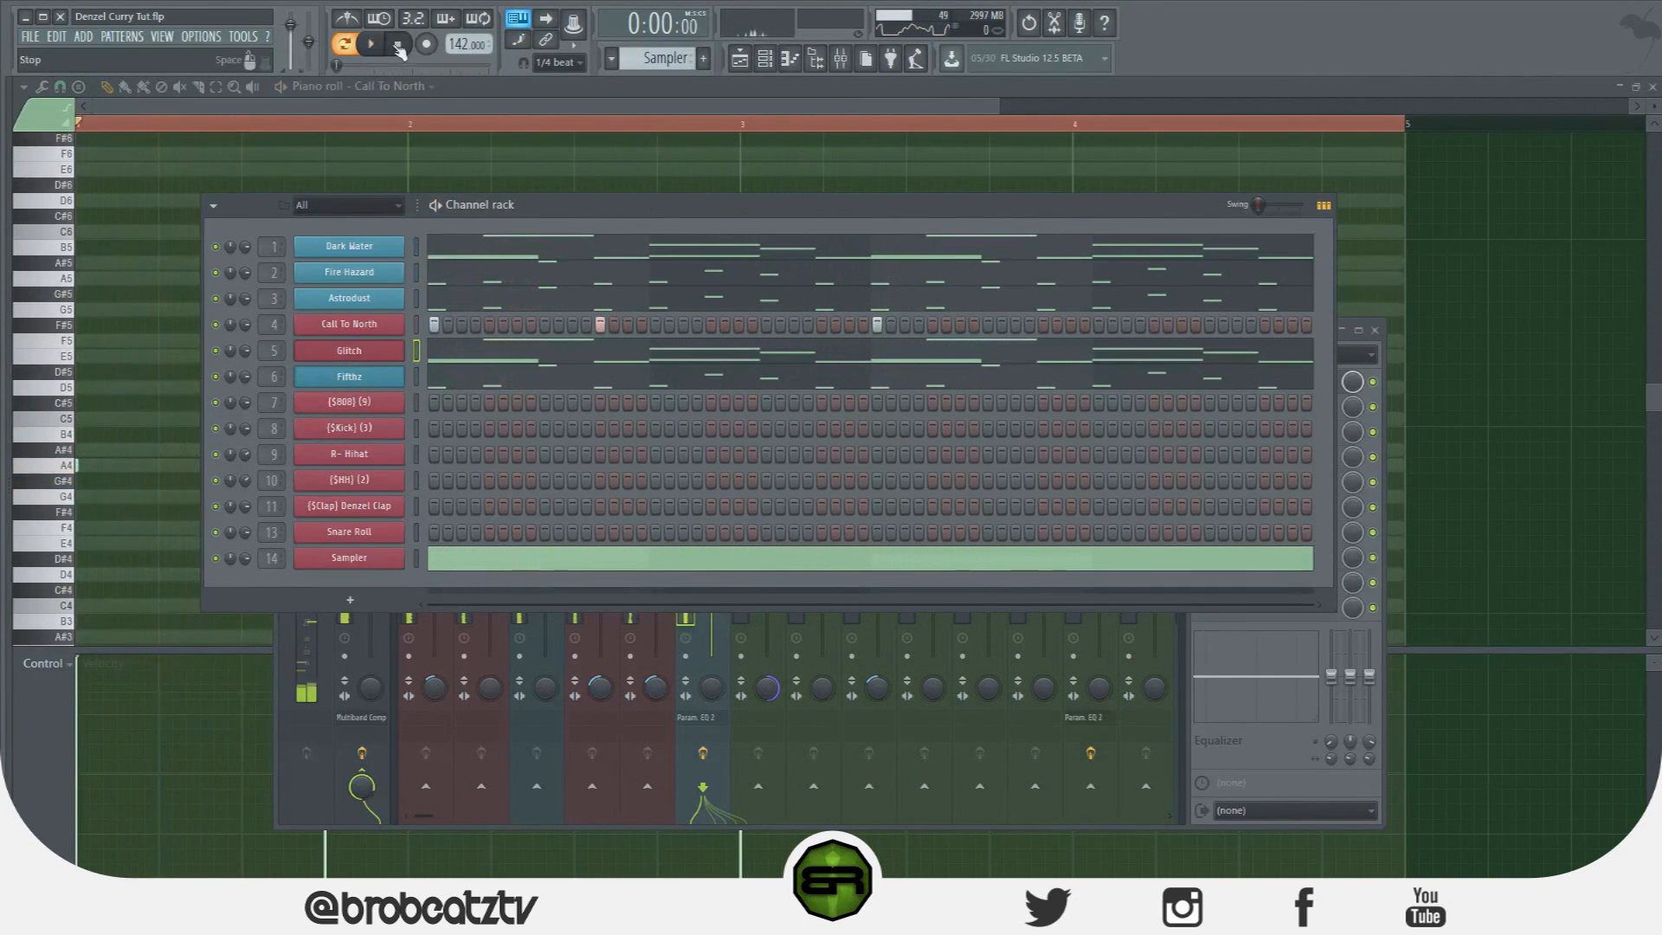
{"action": "right_click", "coordinate": [373, 413]}
{"action": "left_click", "coordinate": [372, 413]}
{"action": "right_click", "coordinate": [374, 413]}
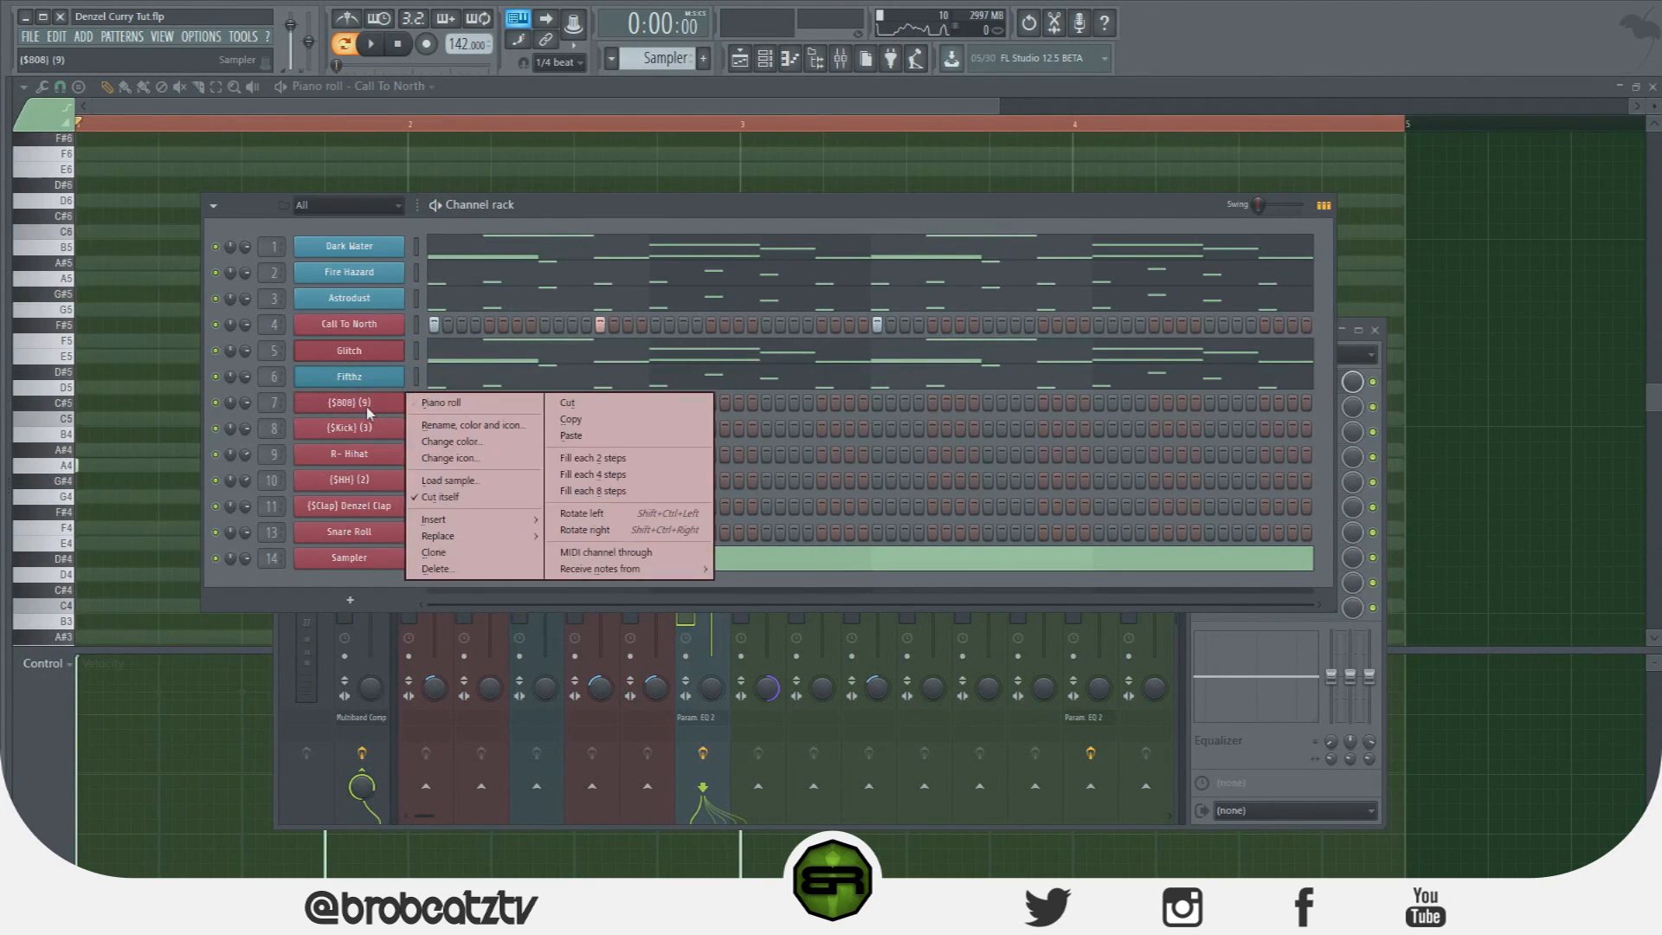
Zoom to bars 1–4 in the $808 piano roll and audition E7, F7 and F#7 during playback.
{"action": "left_click", "coordinate": [439, 404]}
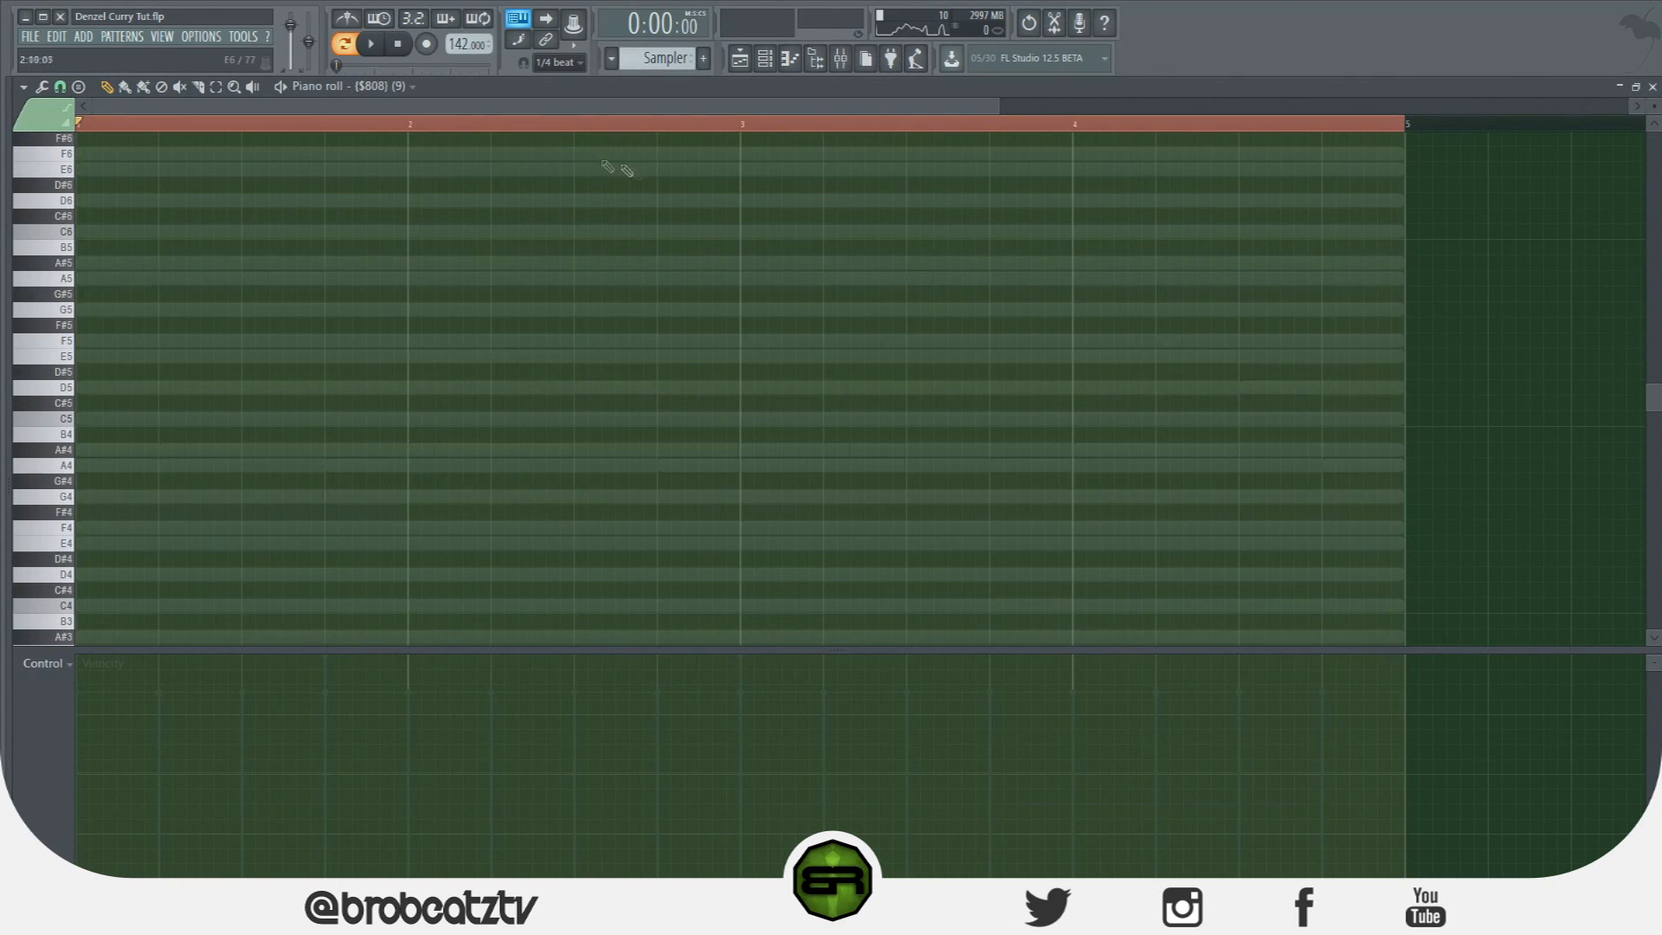
{"action": "left_click_drag", "start_coordinate": [1001, 107], "coordinate": [845, 131]}
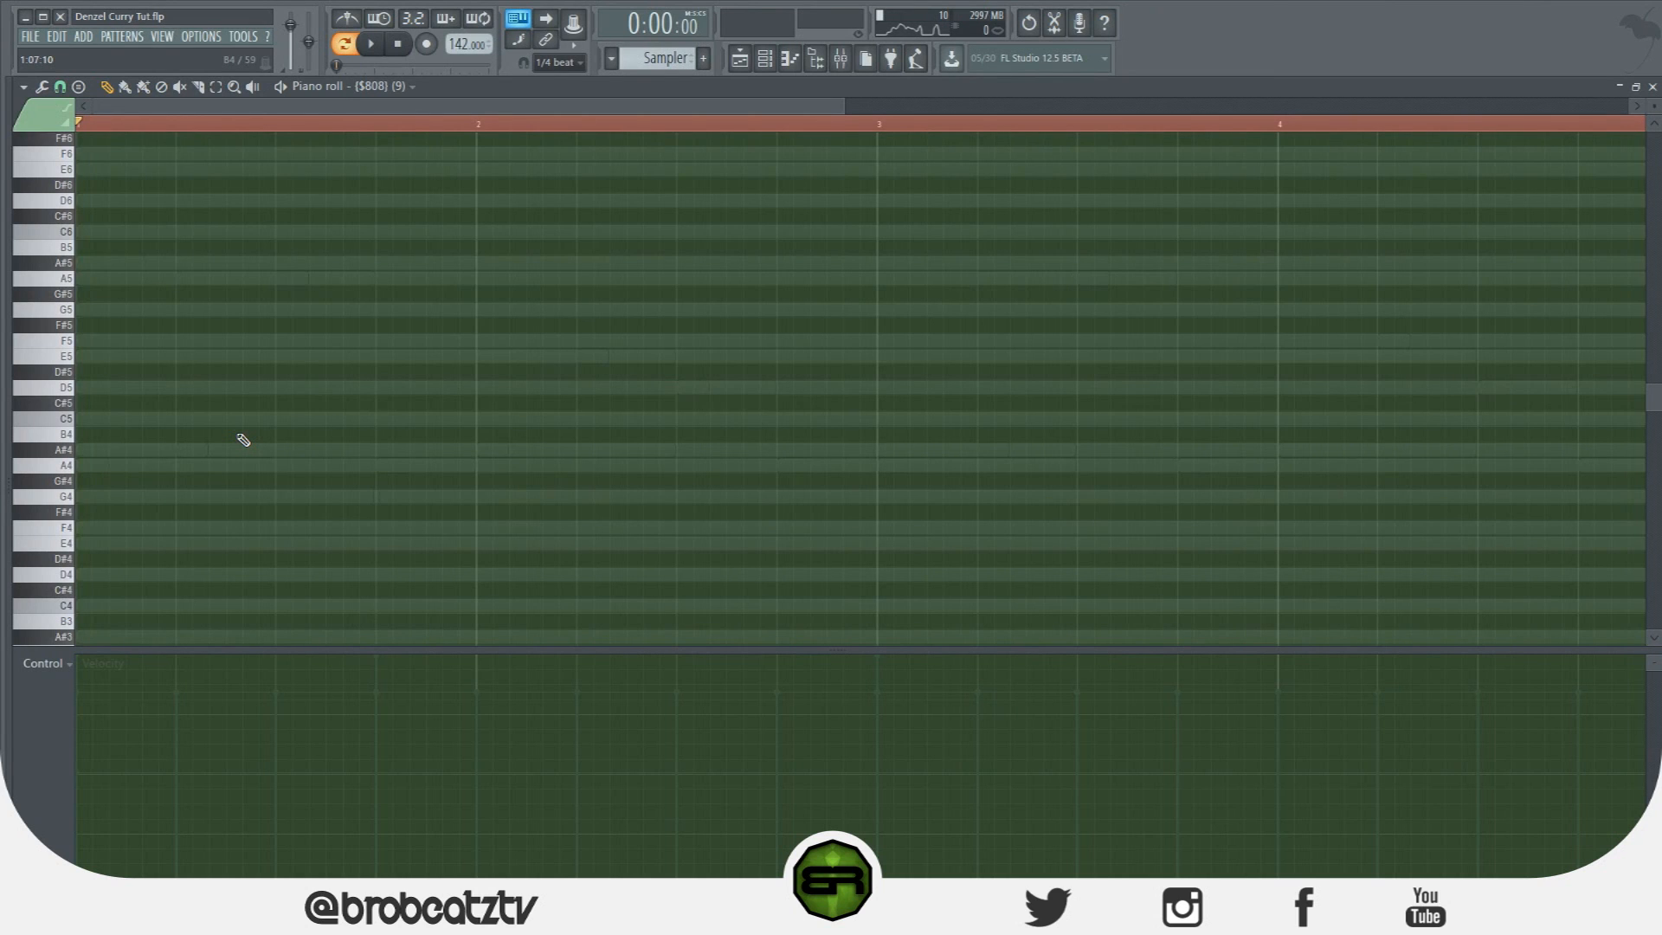
{"action": "scroll", "coordinate": [138, 389], "scroll_direction": "up", "scroll_amount": 5}
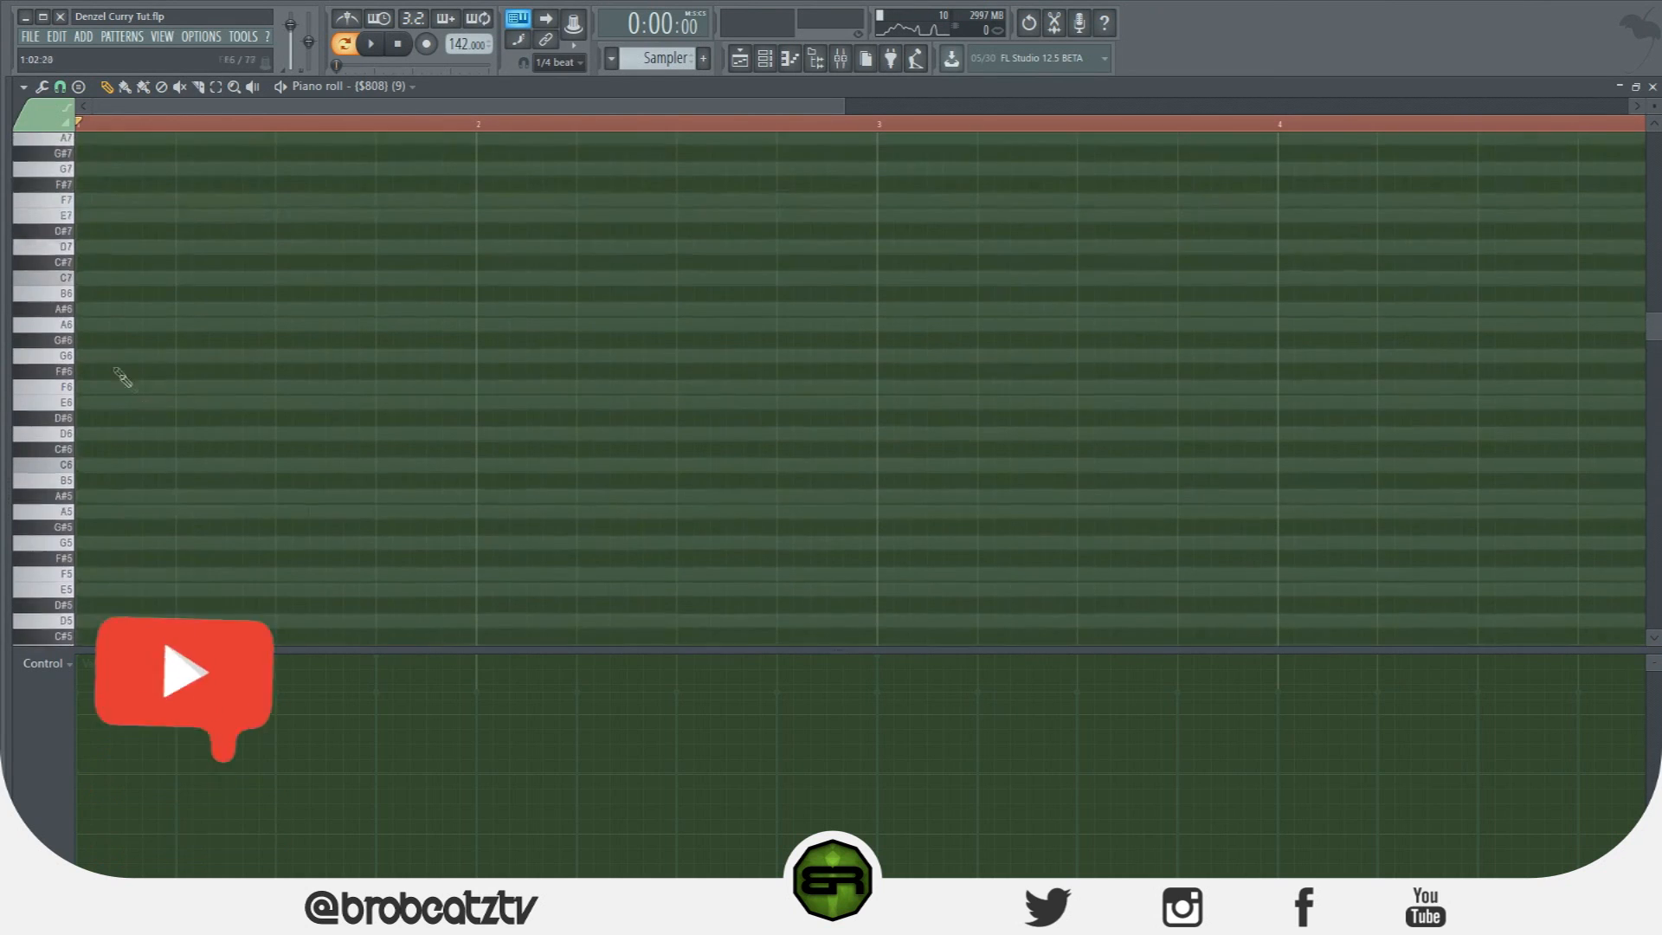
{"action": "key", "text": "space"}
{"action": "left_click", "coordinate": [62, 217]}
{"action": "left_click", "coordinate": [62, 201]}
{"action": "left_click", "coordinate": [63, 188]}
{"action": "left_click", "coordinate": [66, 215]}
{"action": "key", "text": "space"}
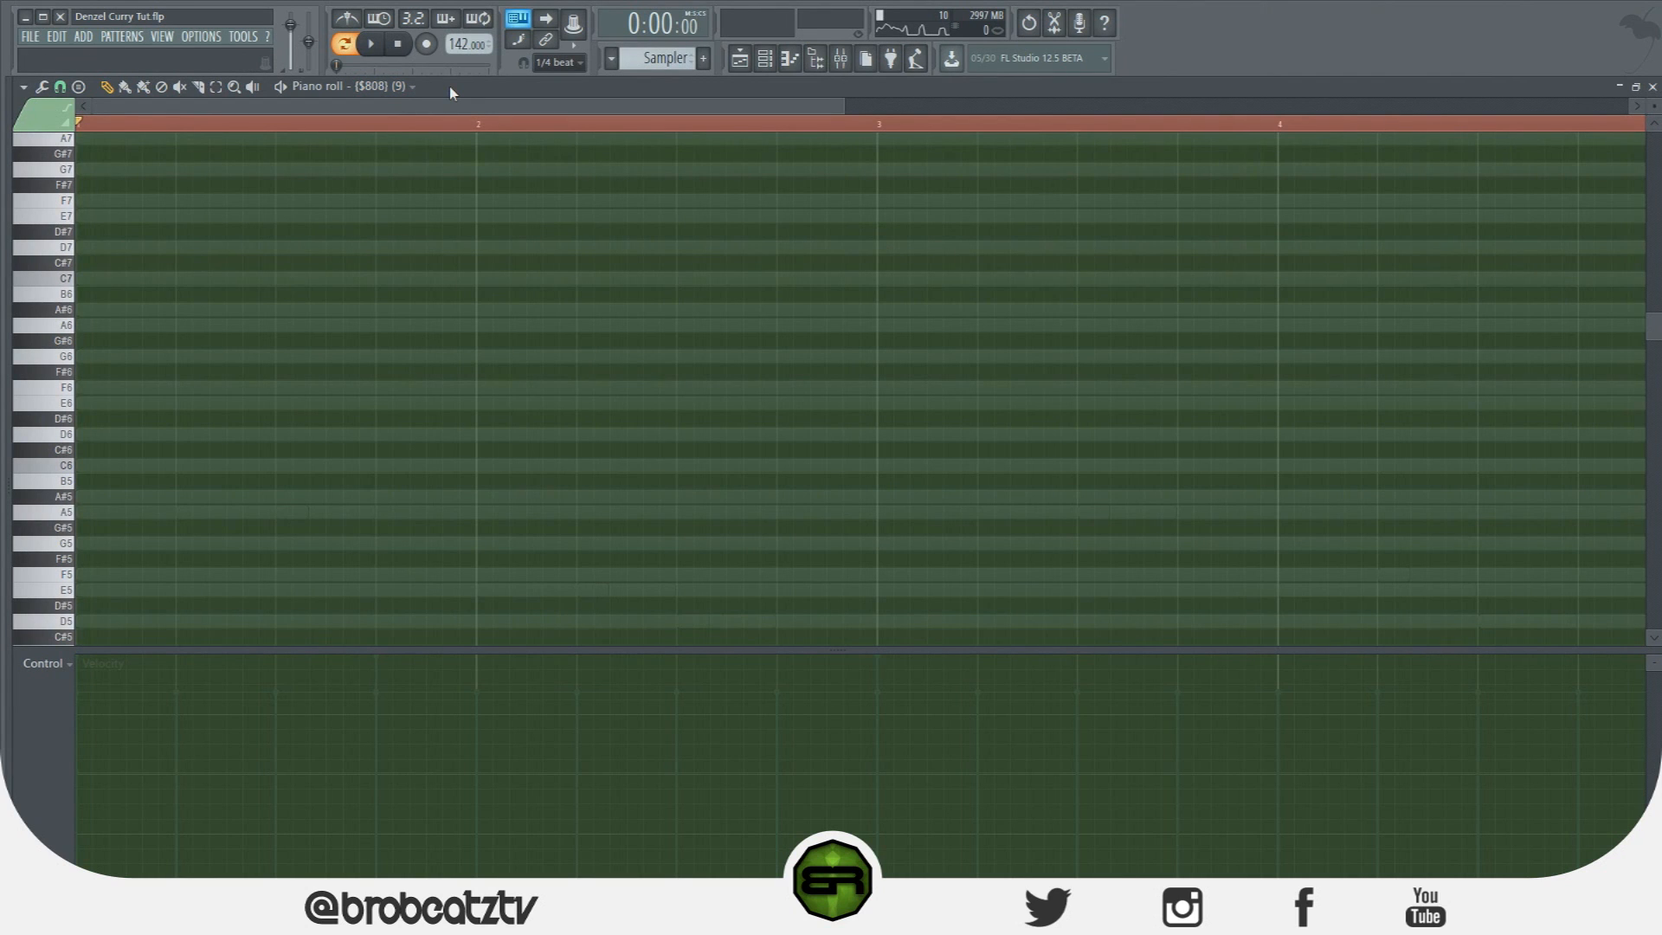
Audition A7, B7, A#7 and G7, then open and close the $808 channel settings.
{"action": "scroll", "coordinate": [357, 269], "scroll_direction": "up", "scroll_amount": 2}
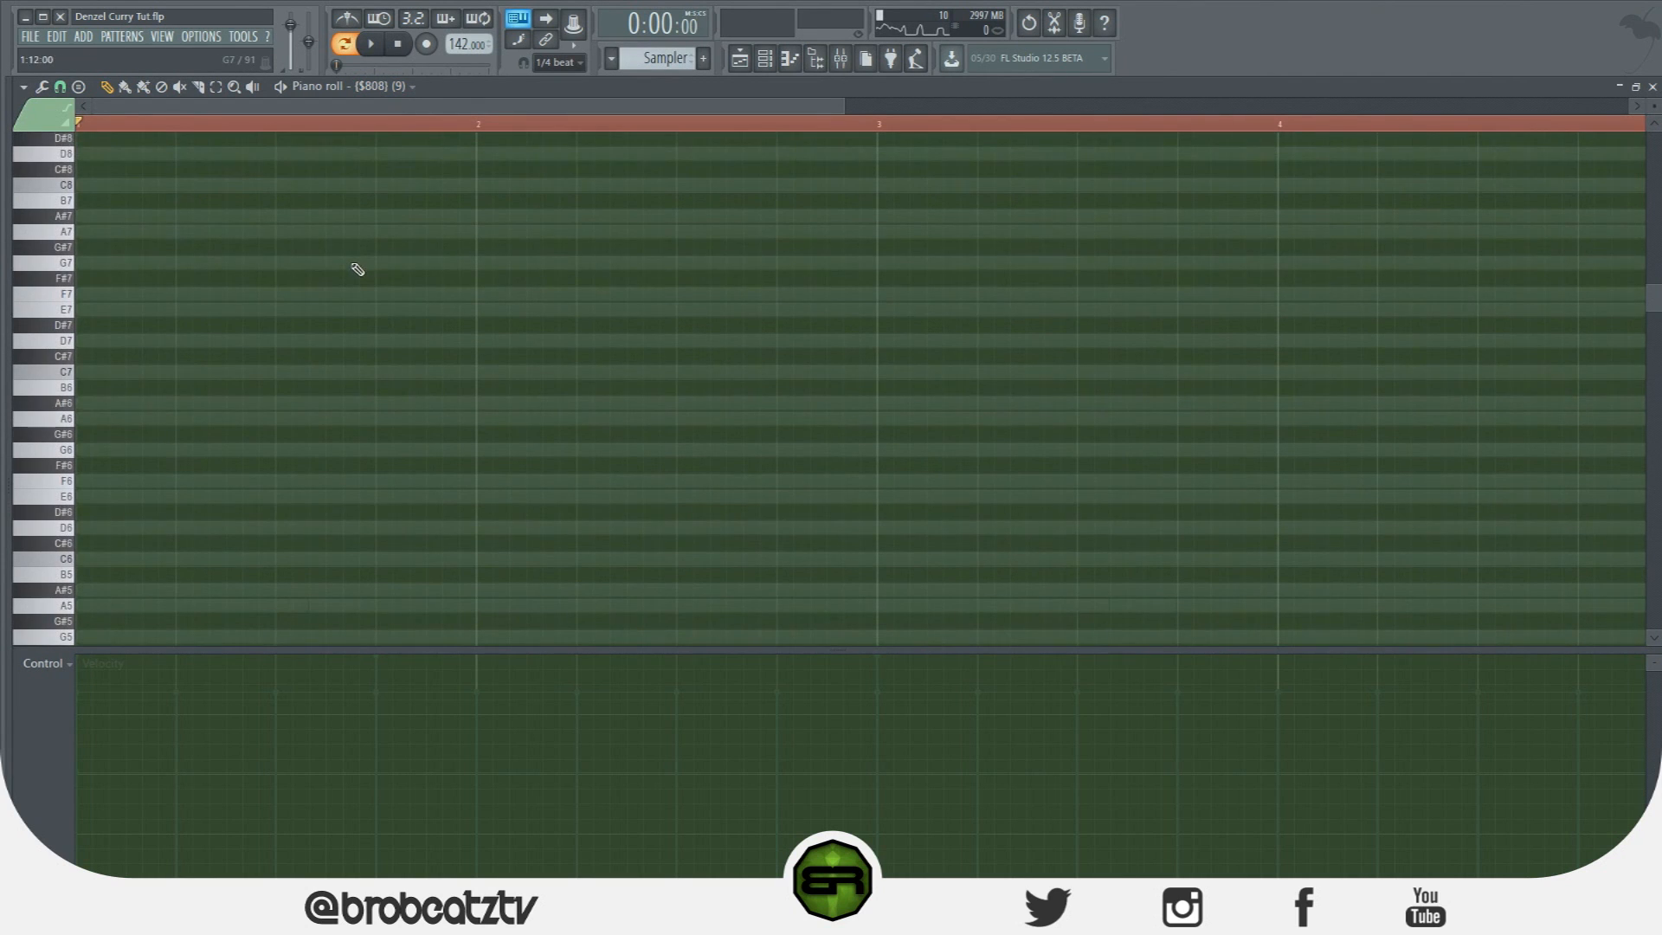
{"action": "left_click", "coordinate": [66, 232]}
{"action": "left_click", "coordinate": [70, 201]}
{"action": "left_click", "coordinate": [70, 216]}
{"action": "left_click", "coordinate": [73, 262]}
{"action": "scroll", "coordinate": [92, 297], "scroll_direction": "down", "scroll_amount": 2}
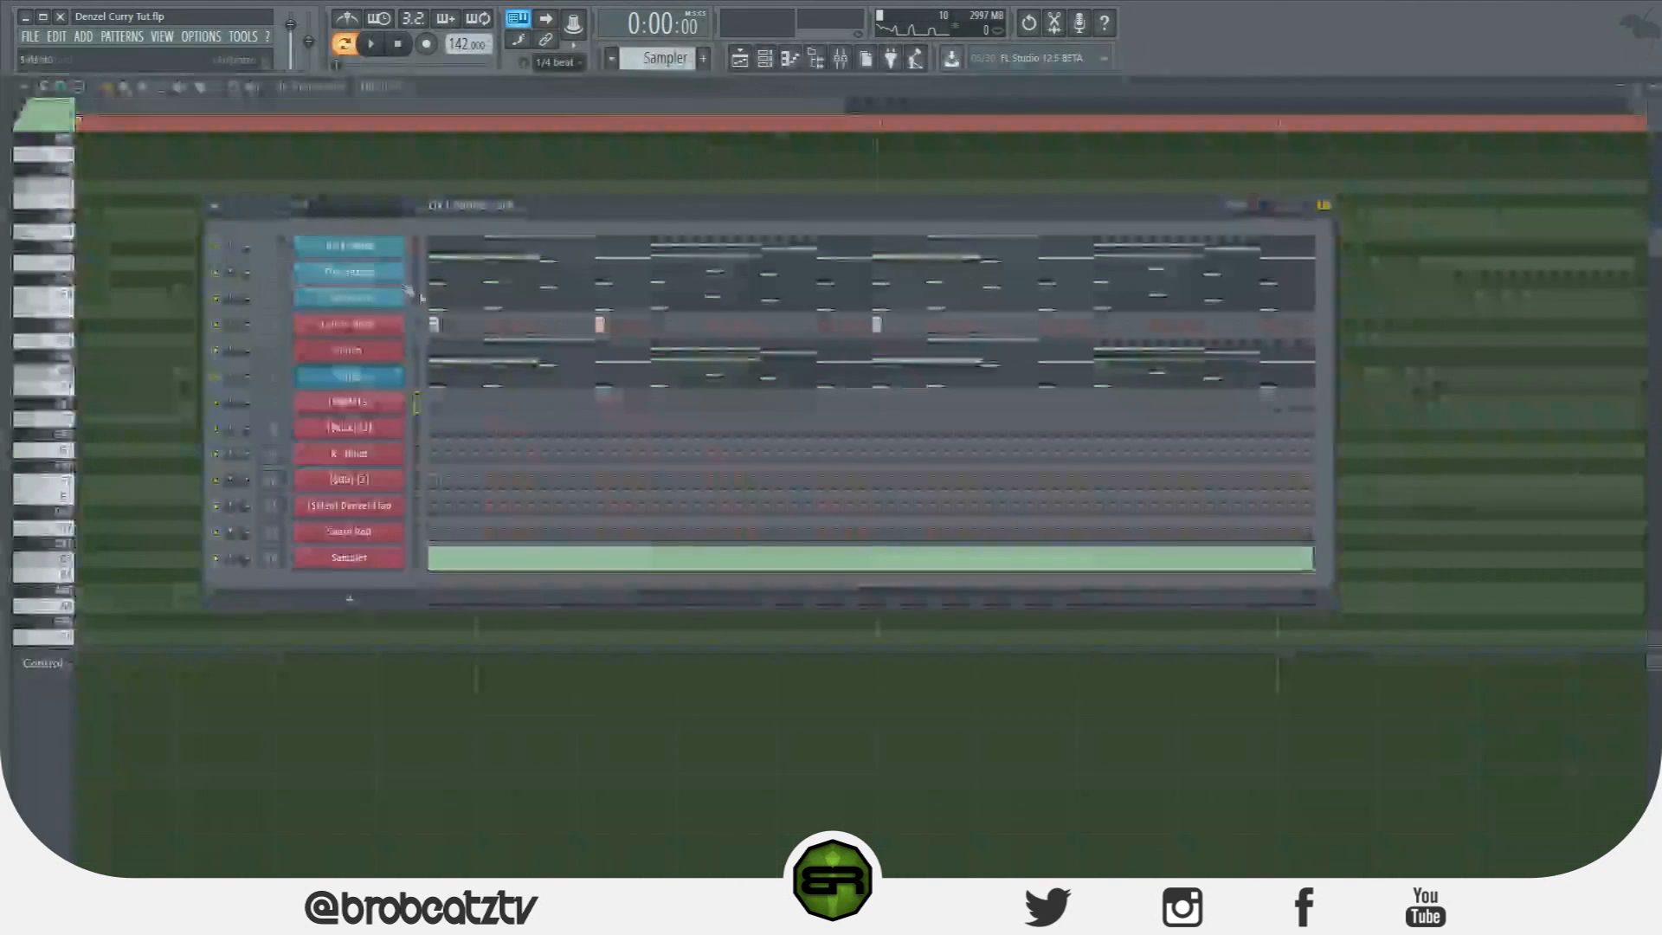
{"action": "left_click", "coordinate": [363, 478]}
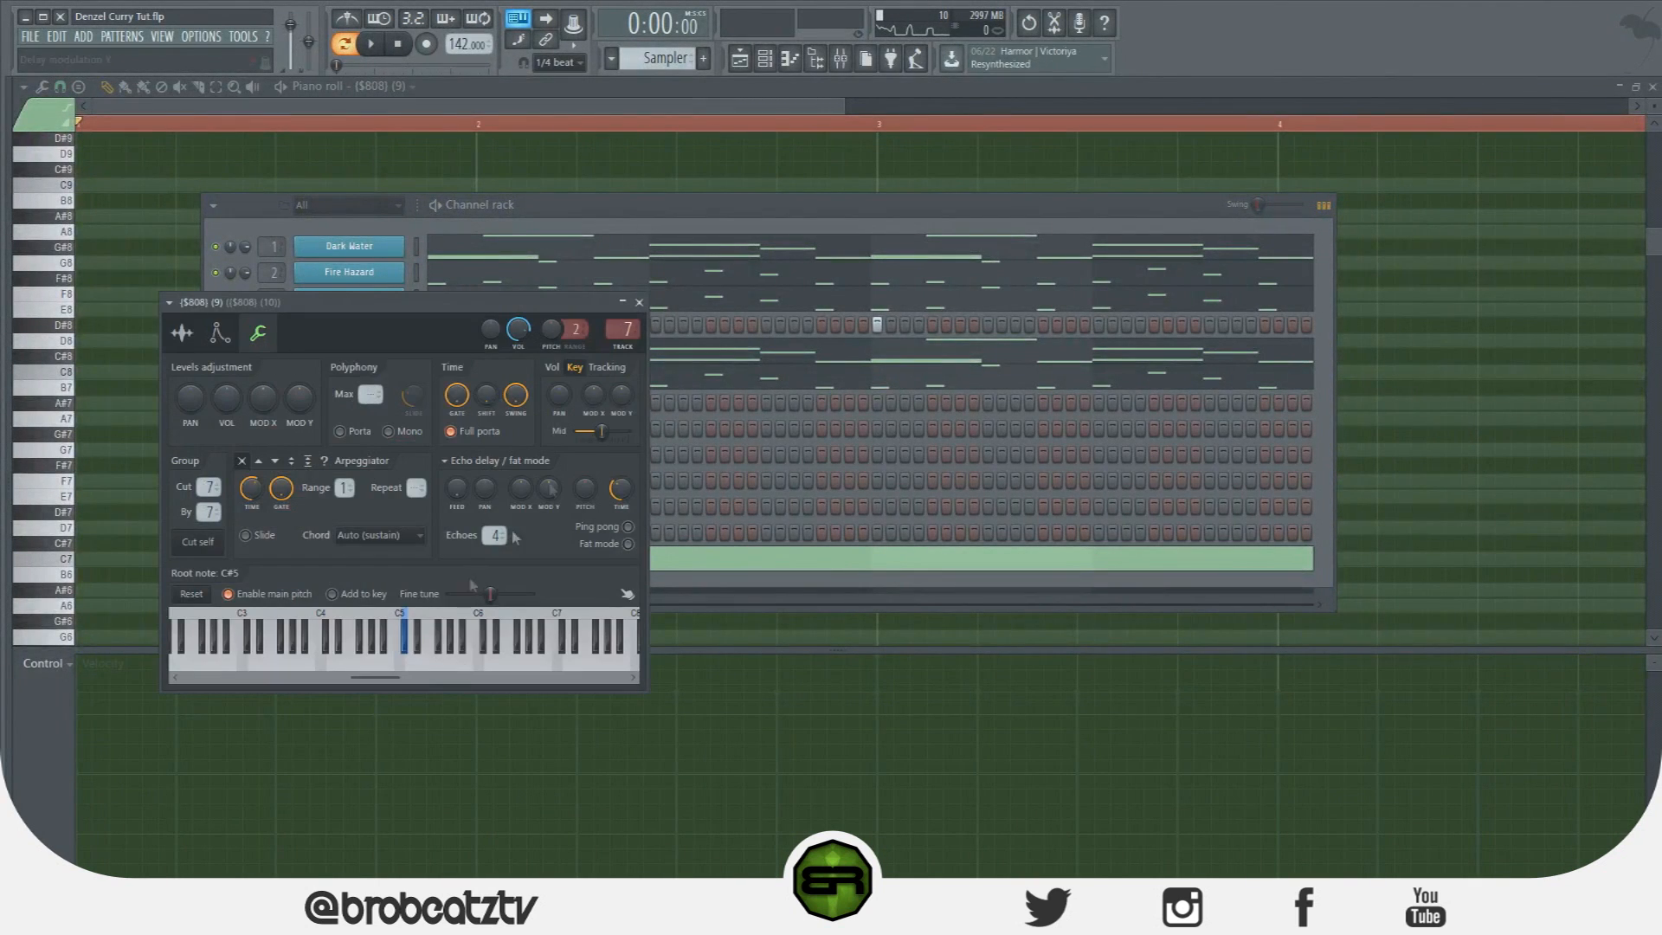
{"action": "left_click", "coordinate": [638, 302]}
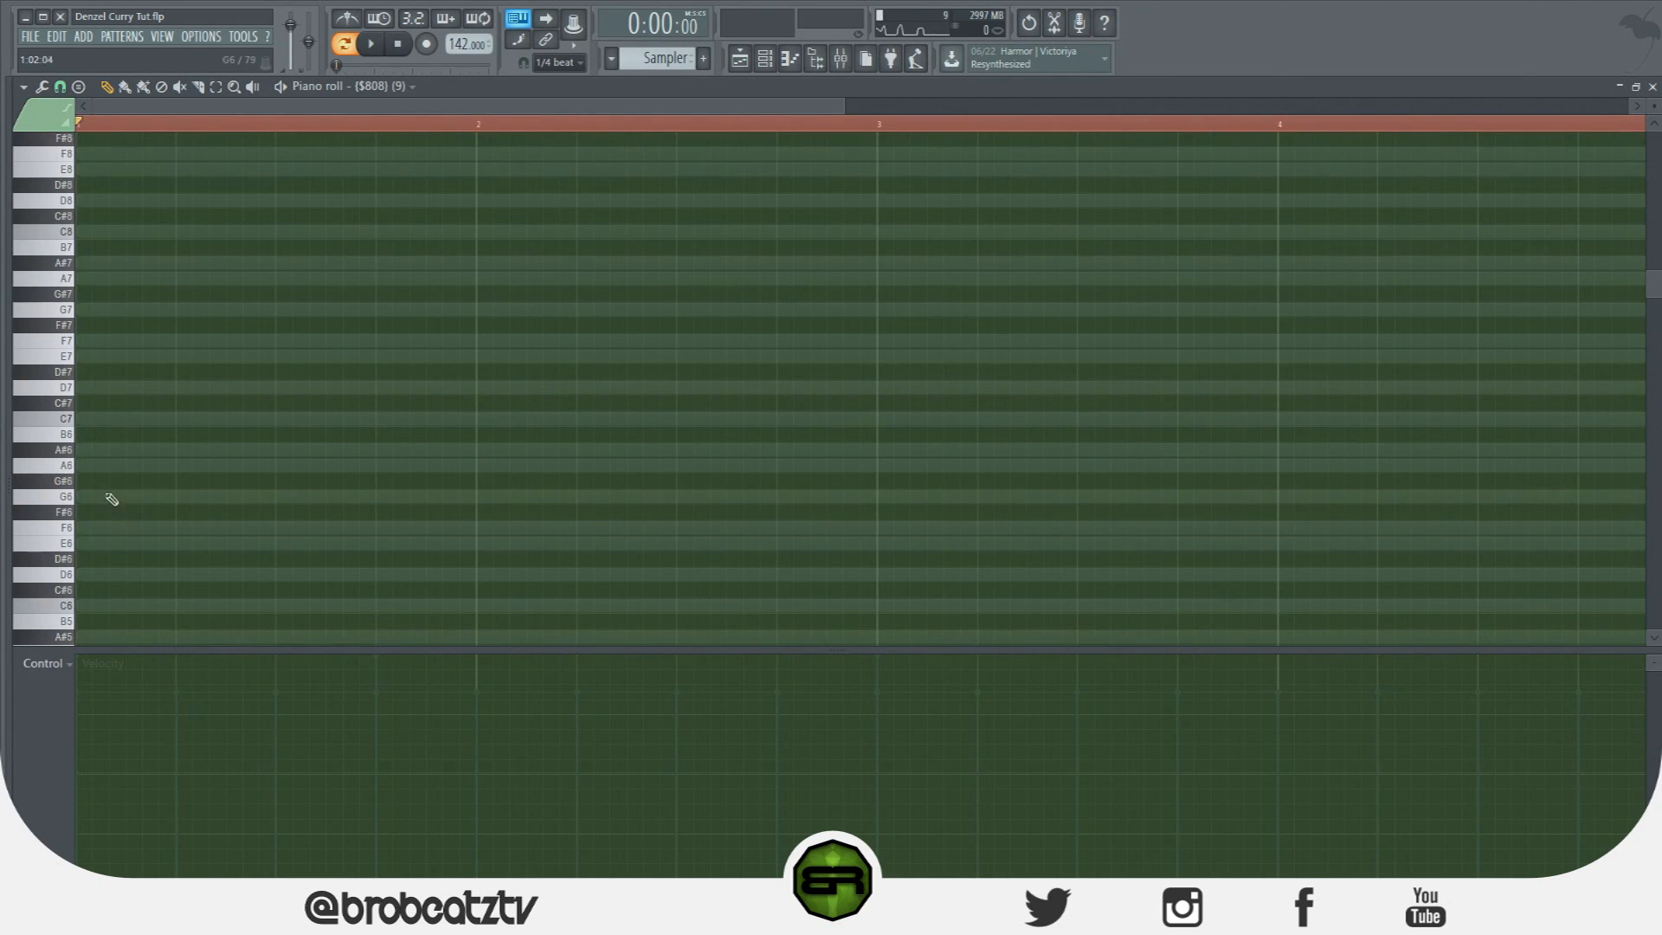
{"action": "scroll", "coordinate": [119, 545], "scroll_direction": "down", "scroll_amount": 5}
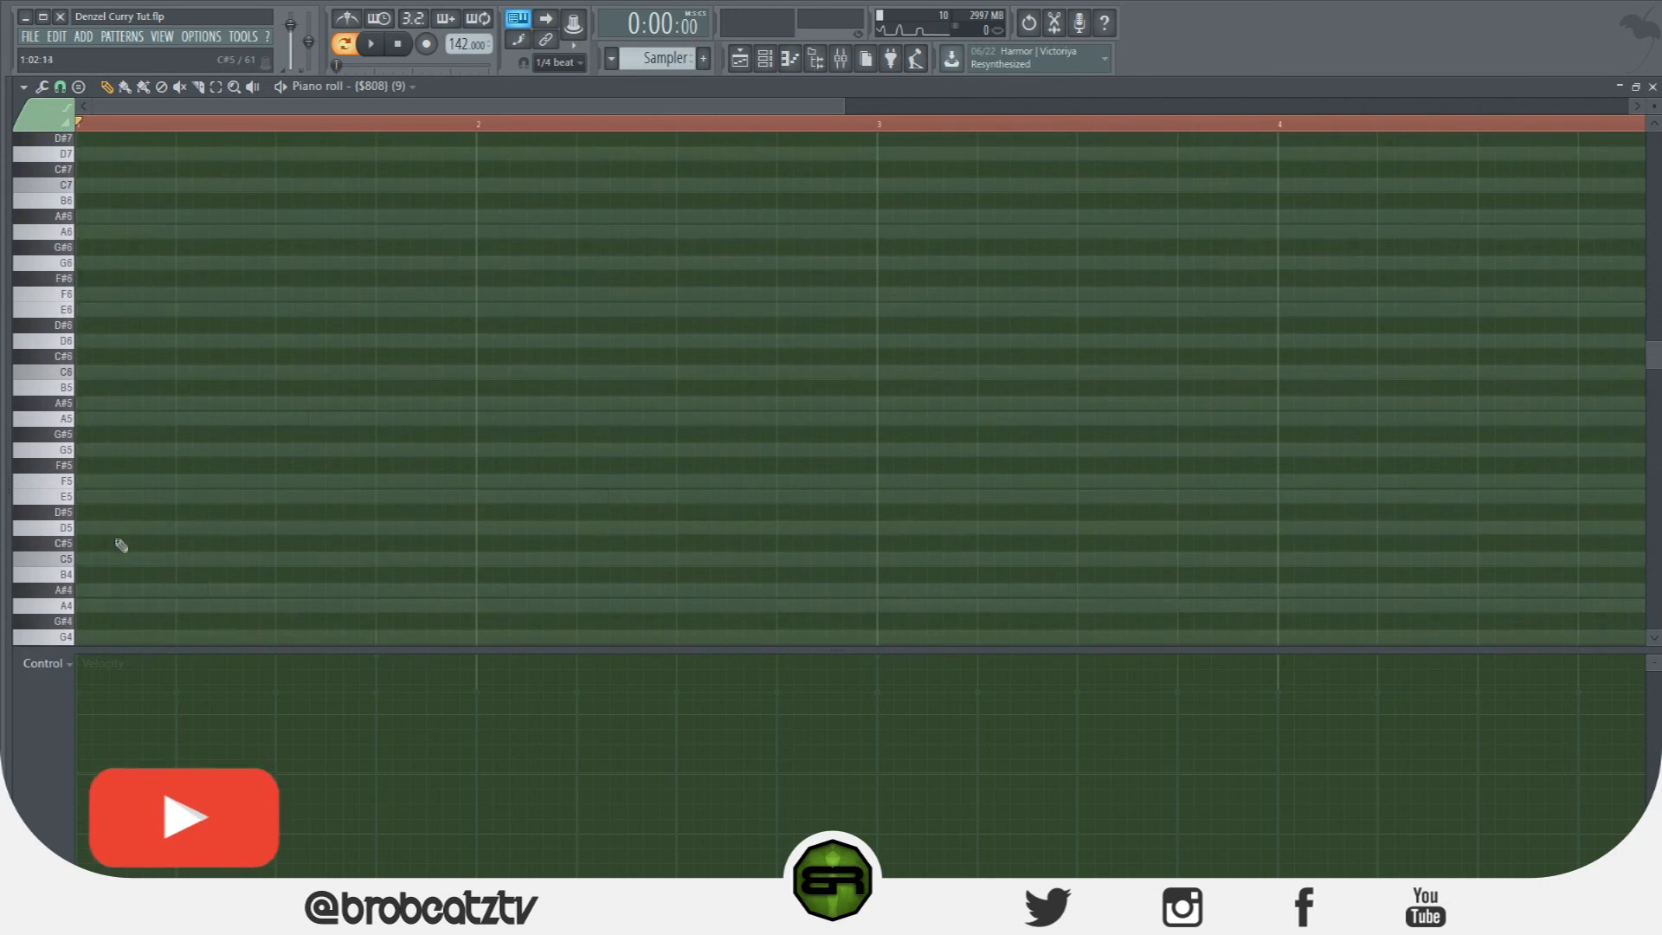
Draw three E5 notes from the start of bar 1, lengthening the first and third.
{"action": "left_click", "coordinate": [82, 497]}
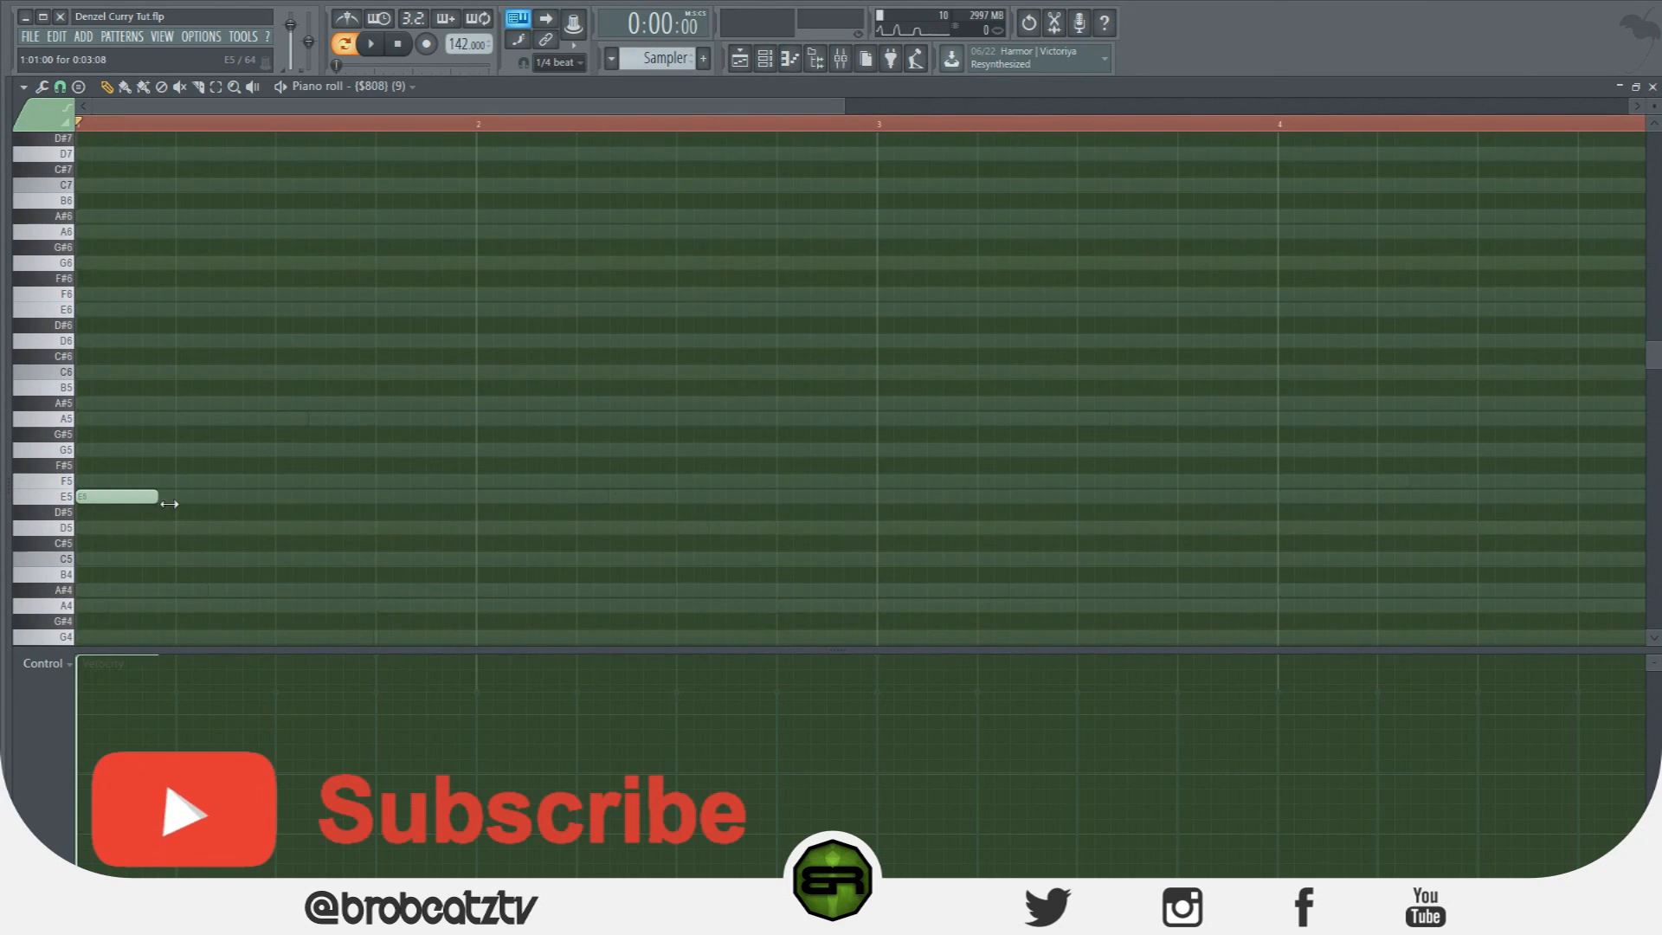
{"action": "left_click_drag", "start_coordinate": [170, 501], "coordinate": [224, 504]}
{"action": "left_click", "coordinate": [233, 497]}
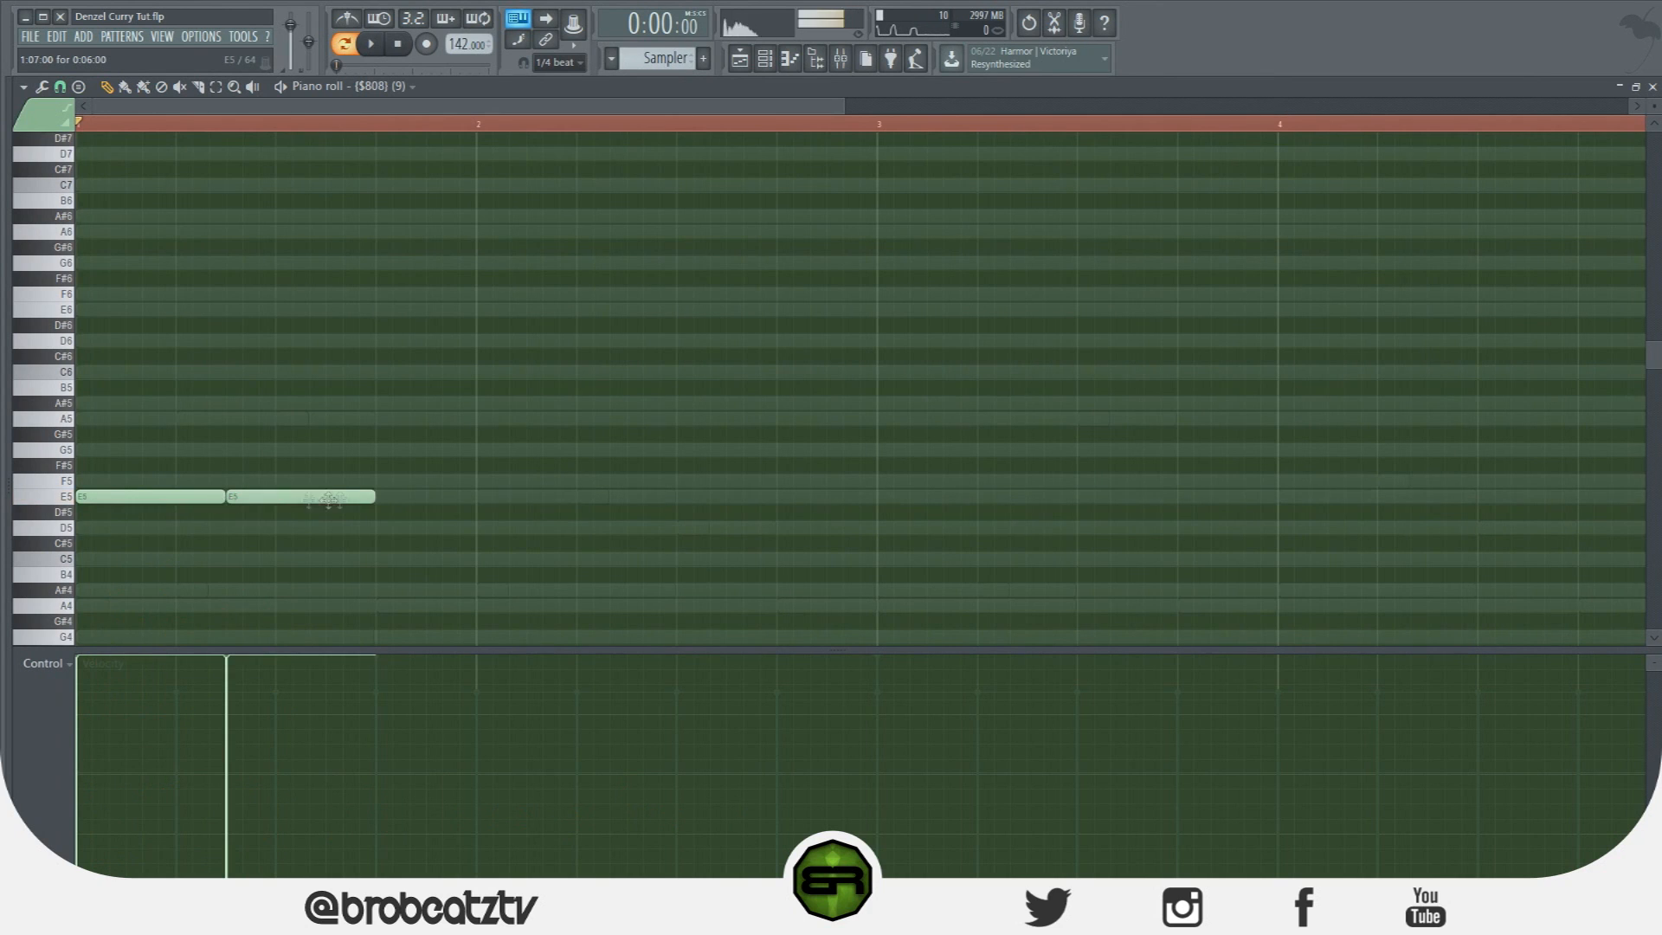
{"action": "left_click", "coordinate": [395, 498]}
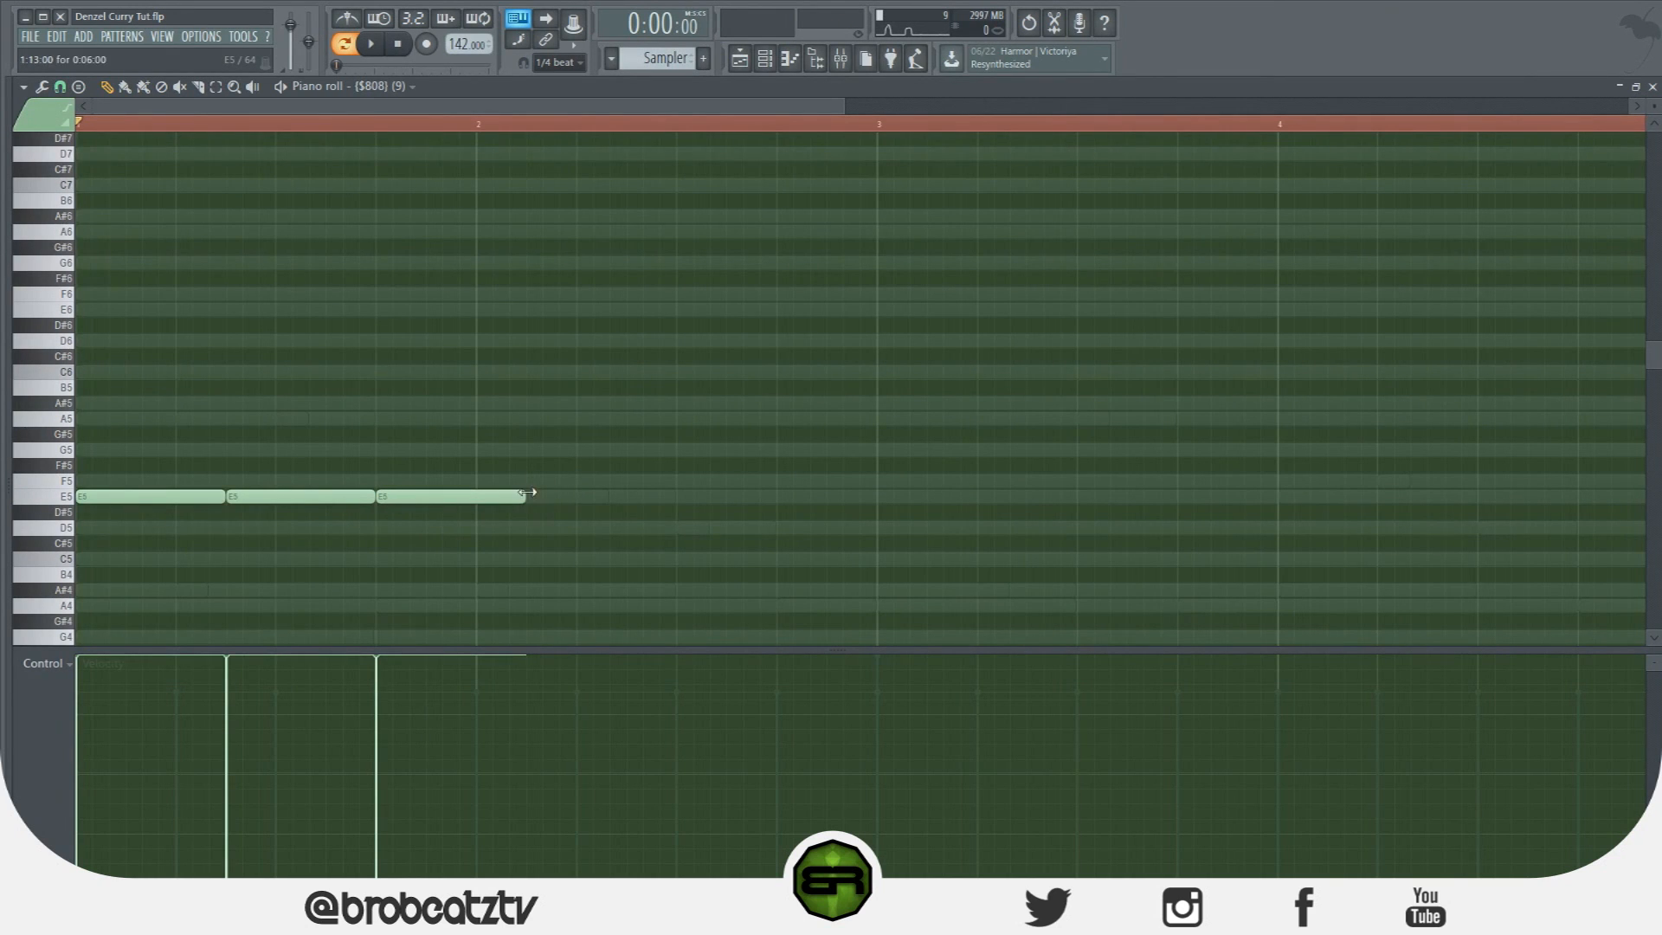
{"action": "left_click_drag", "start_coordinate": [520, 498], "coordinate": [561, 506]}
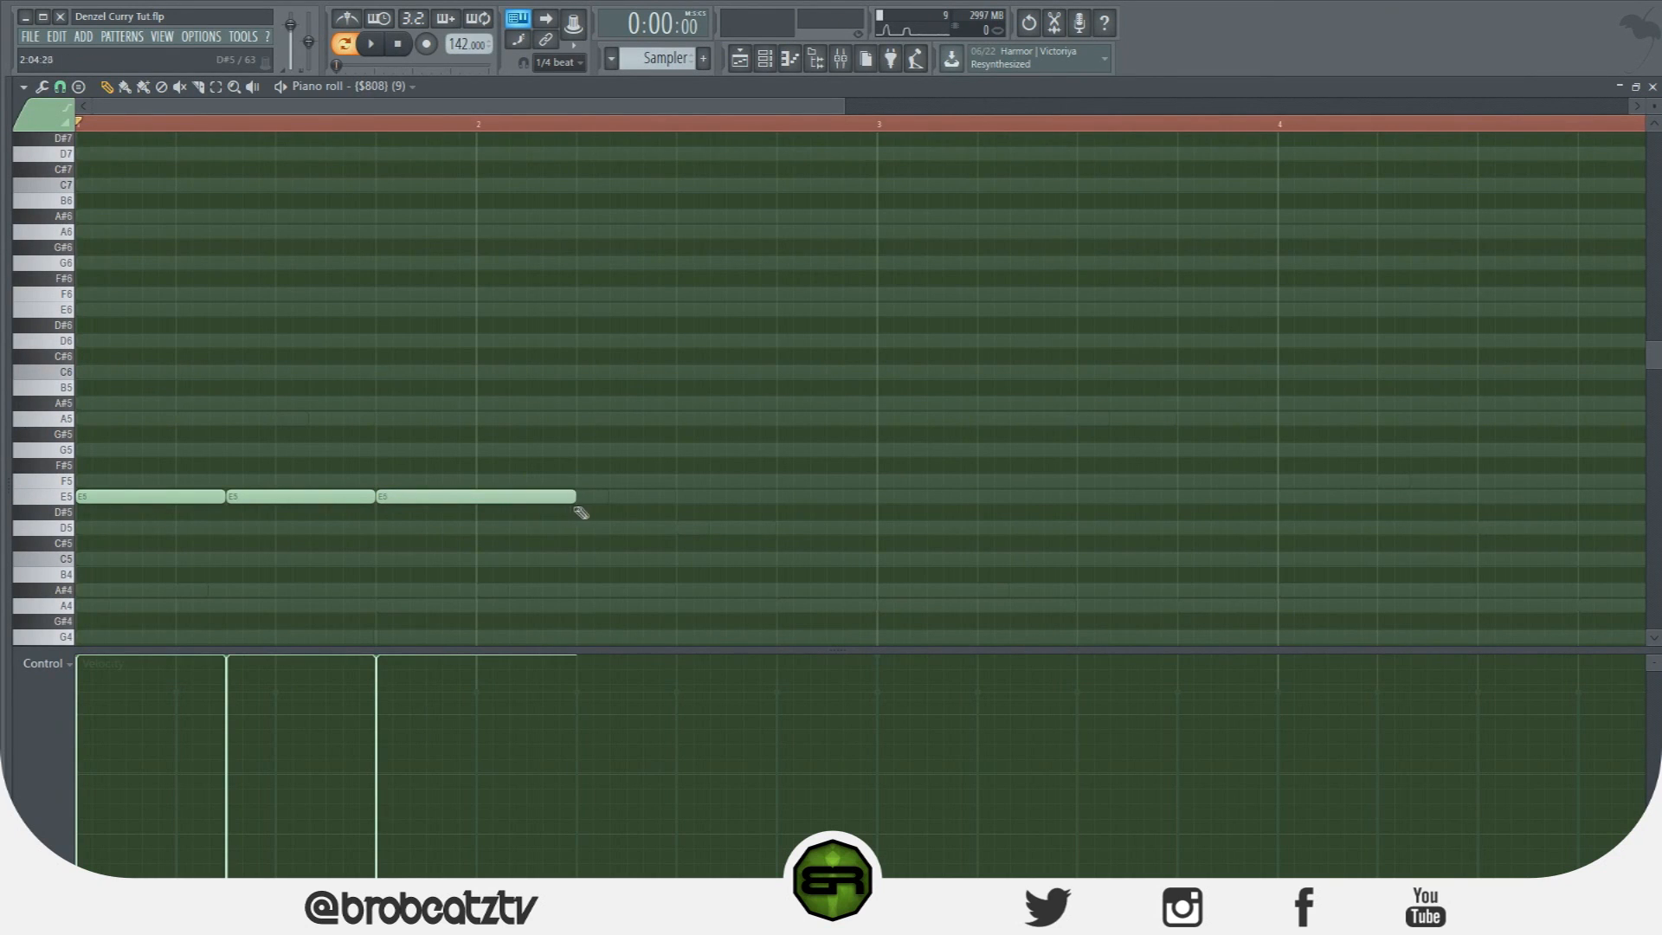
Place a fourth E5 note after the third, check it on playback, and shorten it.
{"action": "left_click", "coordinate": [601, 499]}
{"action": "right_click", "coordinate": [601, 498]}
{"action": "key", "text": "space"}
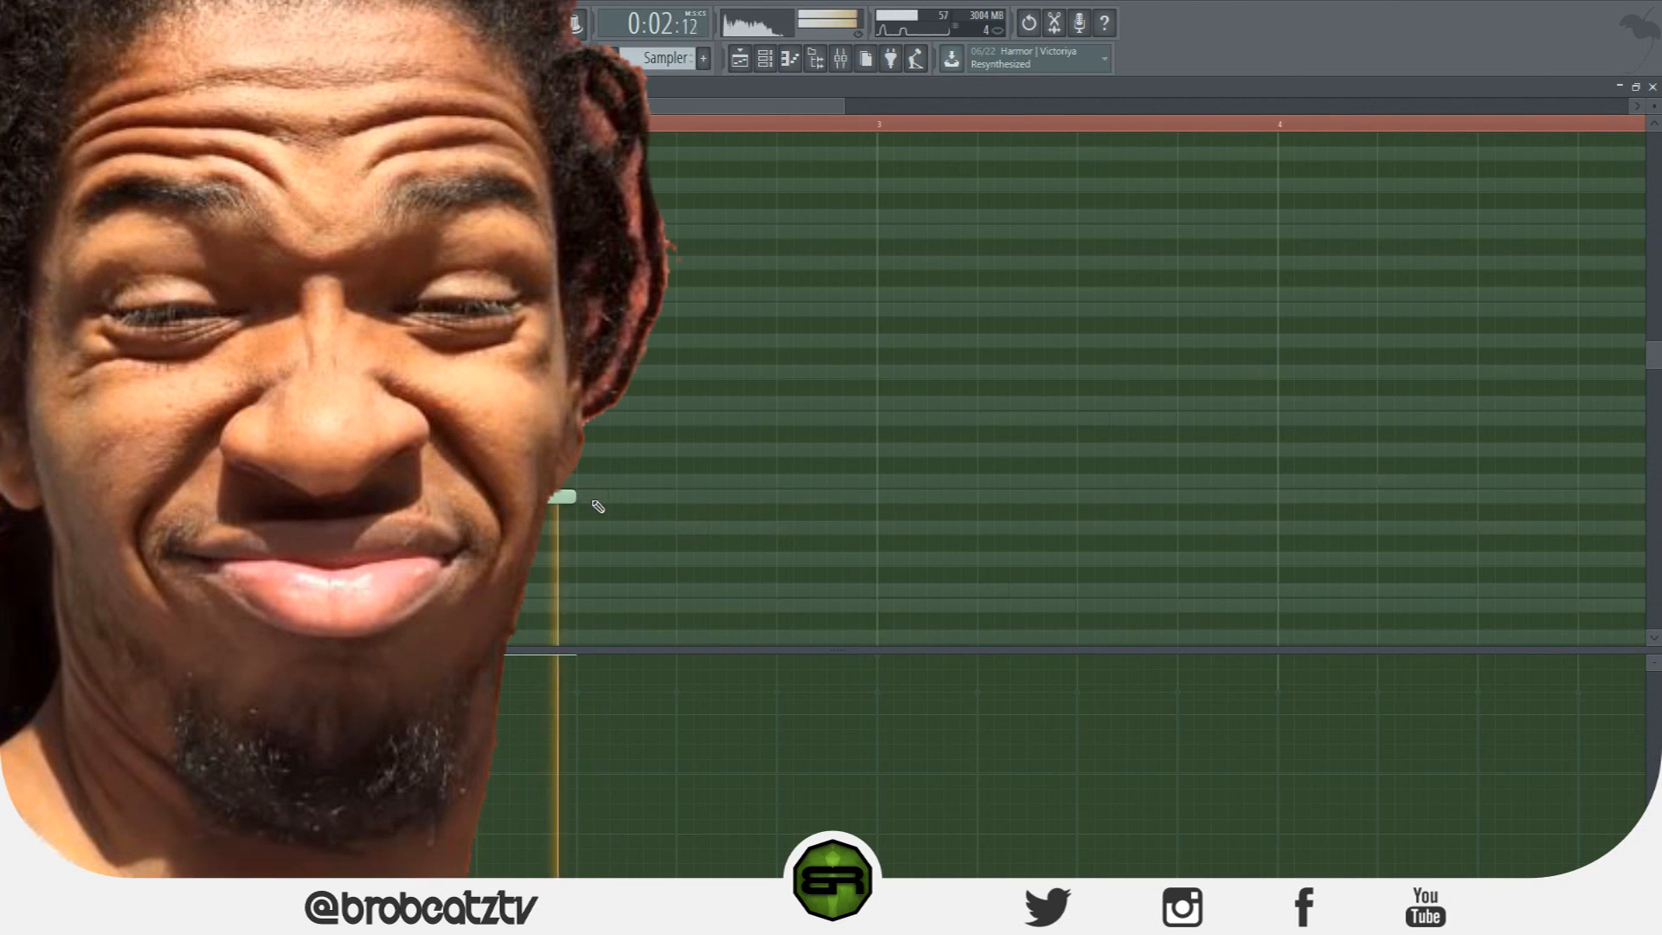
{"action": "left_click", "coordinate": [602, 499]}
{"action": "key", "text": "space"}
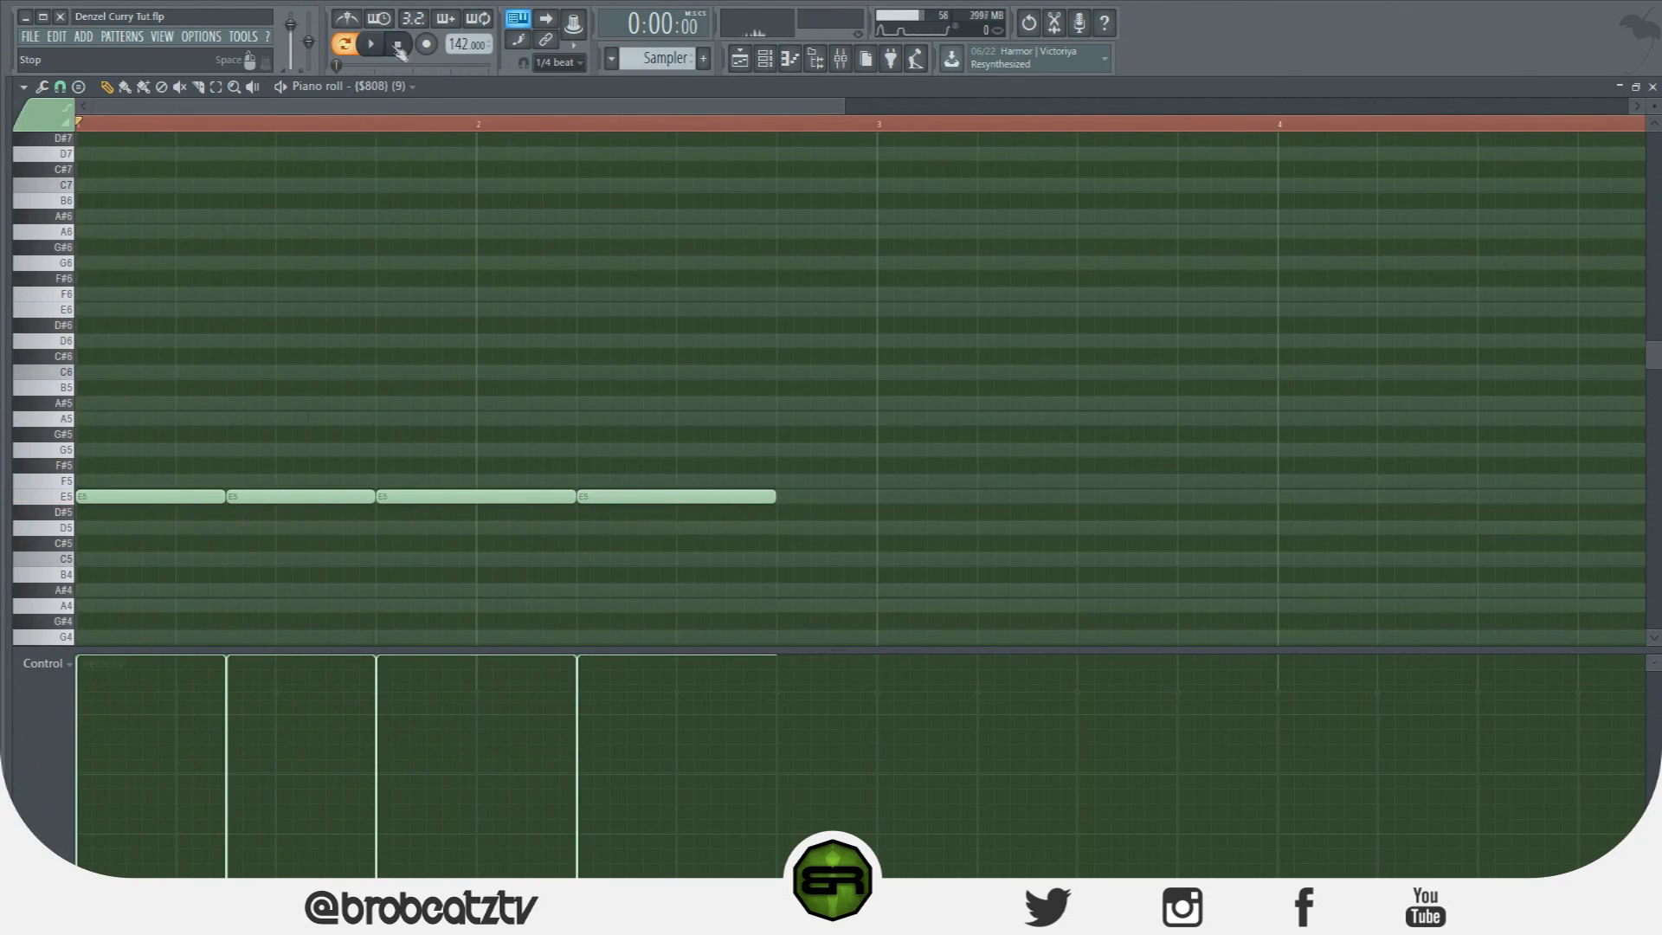
{"action": "left_click_drag", "start_coordinate": [765, 498], "coordinate": [727, 498]}
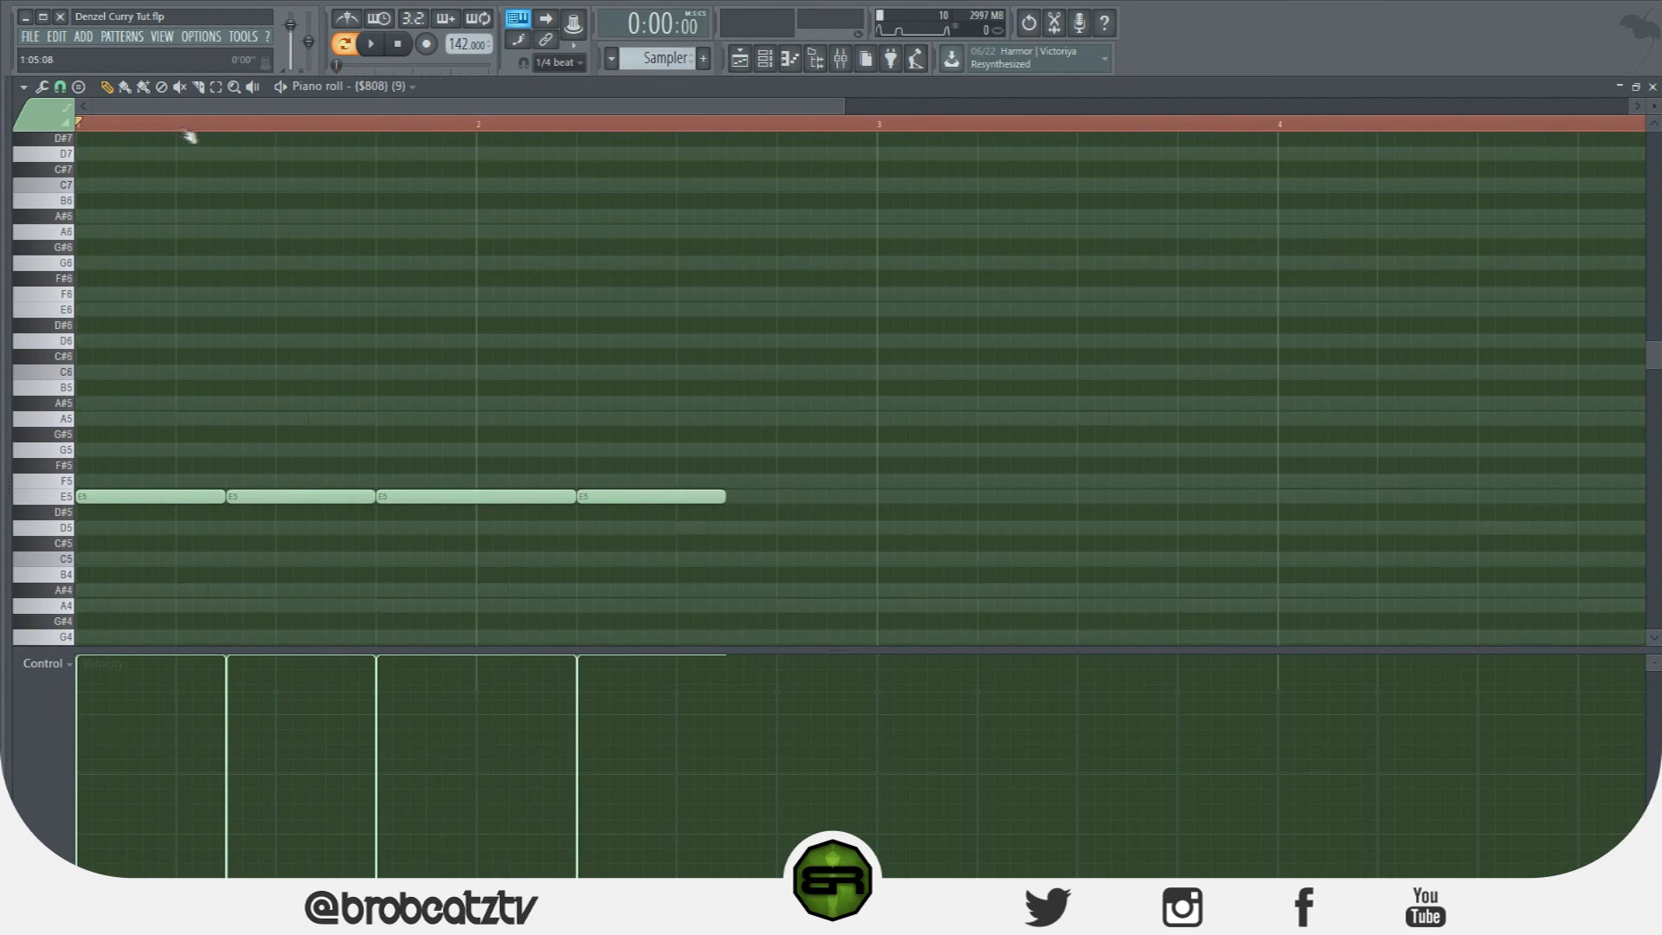
{"action": "left_click", "coordinate": [66, 90]}
{"action": "left_click", "coordinate": [63, 89]}
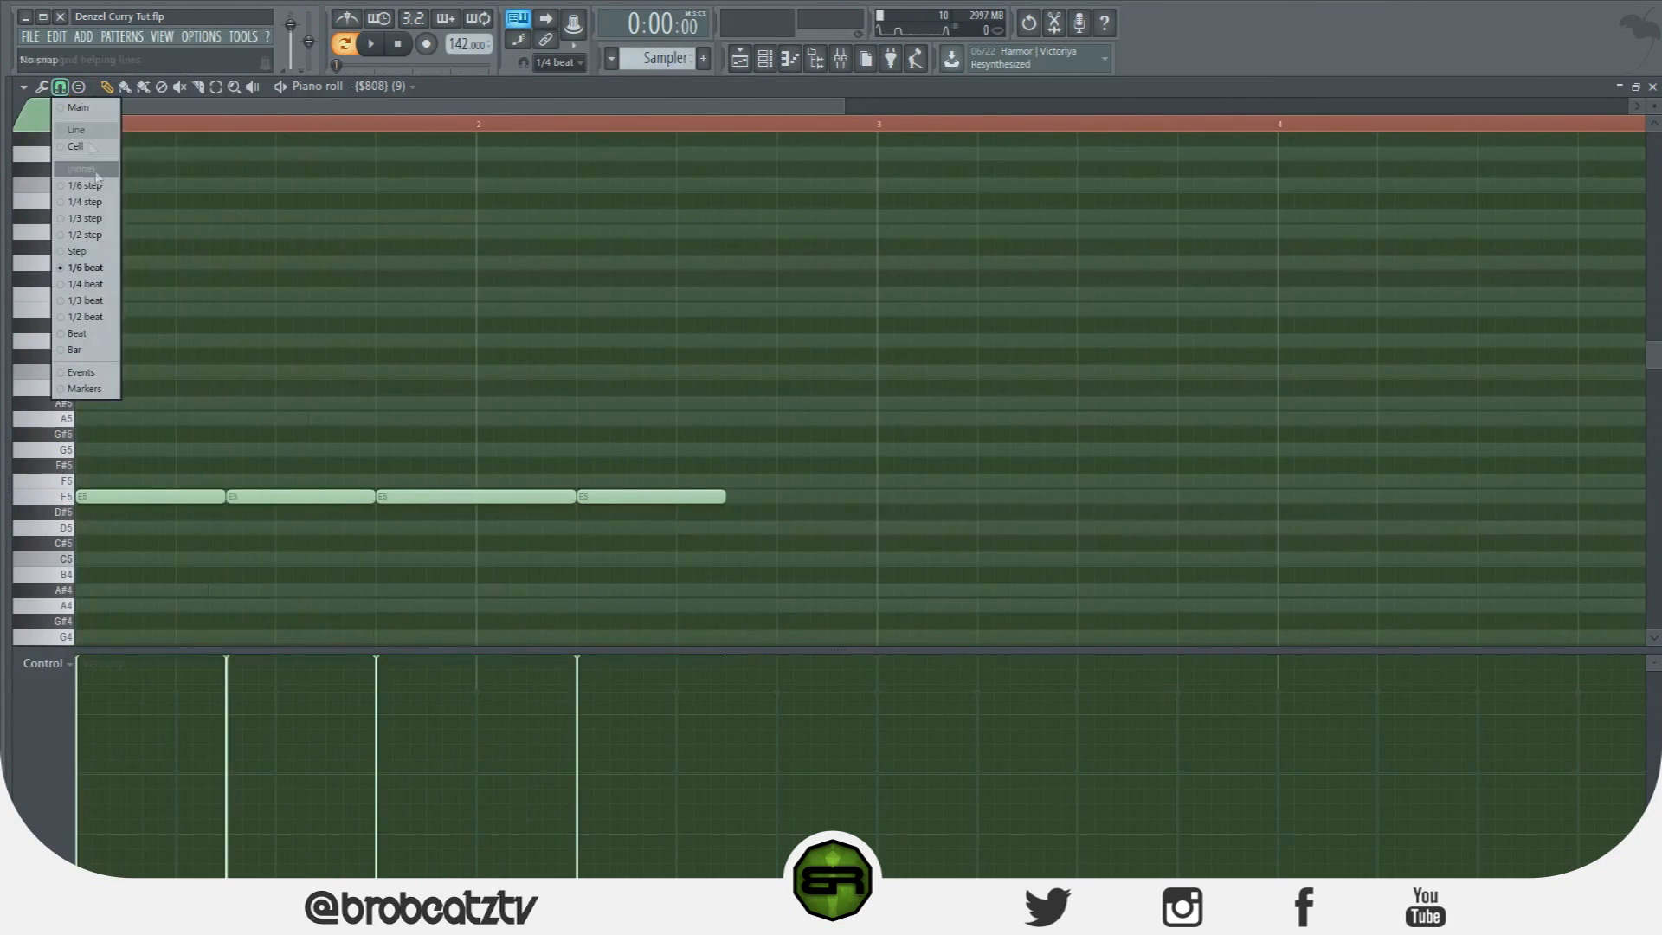
With snap at 1/6 beat, add three short E5 notes after the fourth, removing a stray D#5.
{"action": "left_click", "coordinate": [91, 268]}
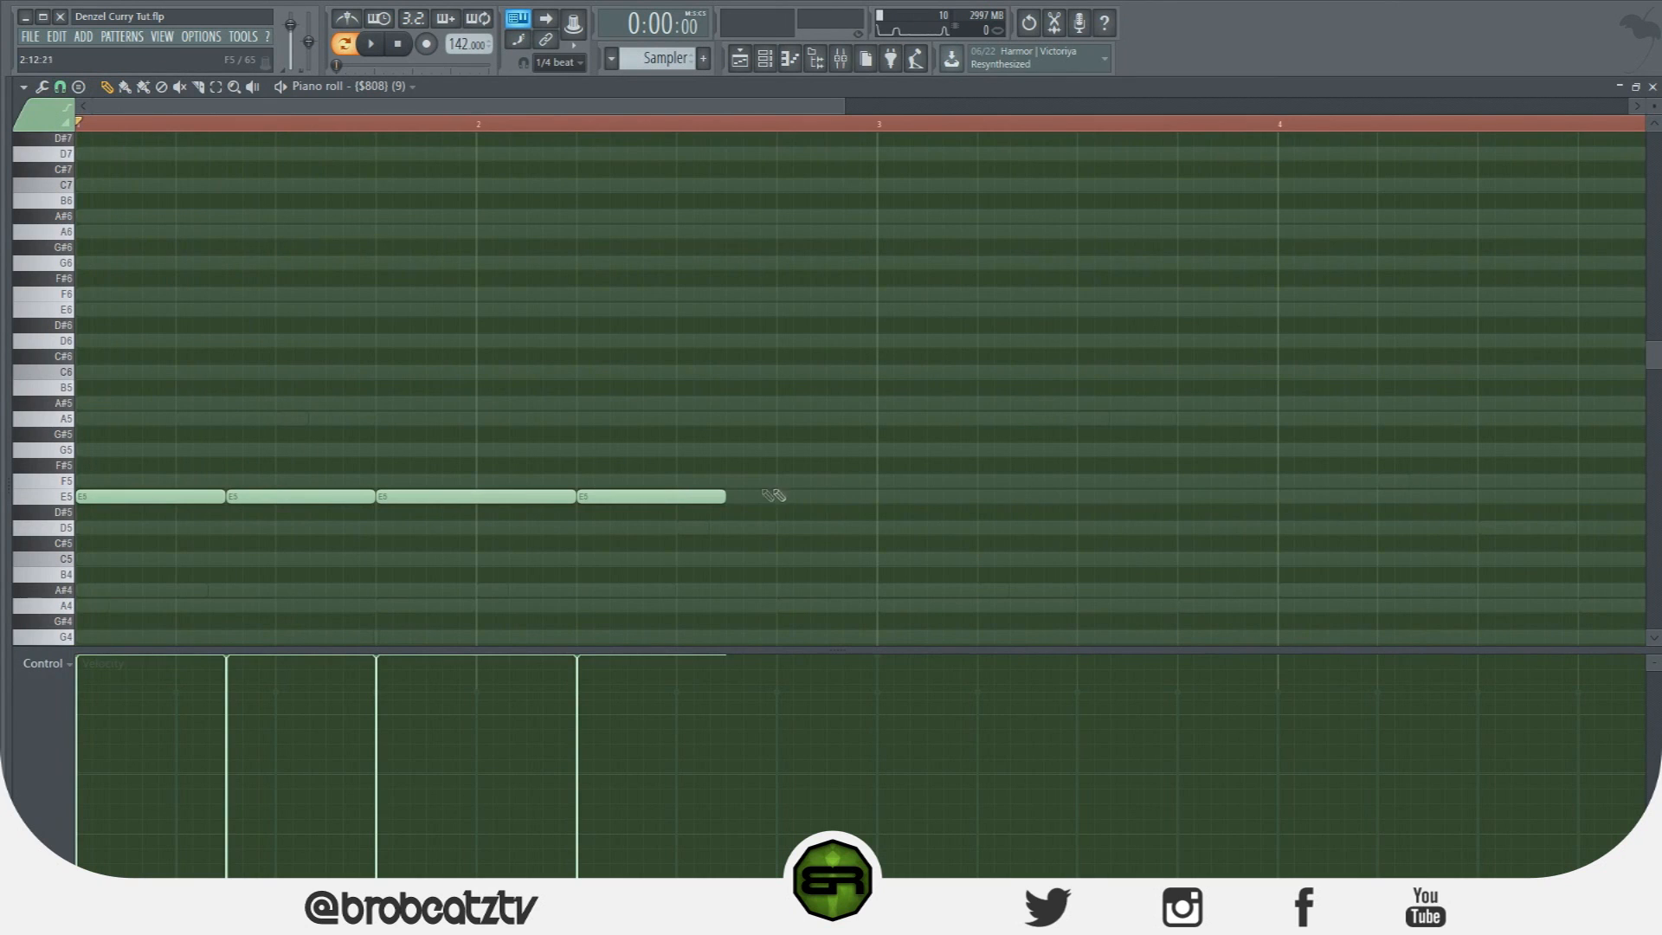
{"action": "left_click", "coordinate": [734, 497]}
{"action": "left_click_drag", "start_coordinate": [870, 497], "coordinate": [745, 497]}
{"action": "left_click", "coordinate": [750, 497]}
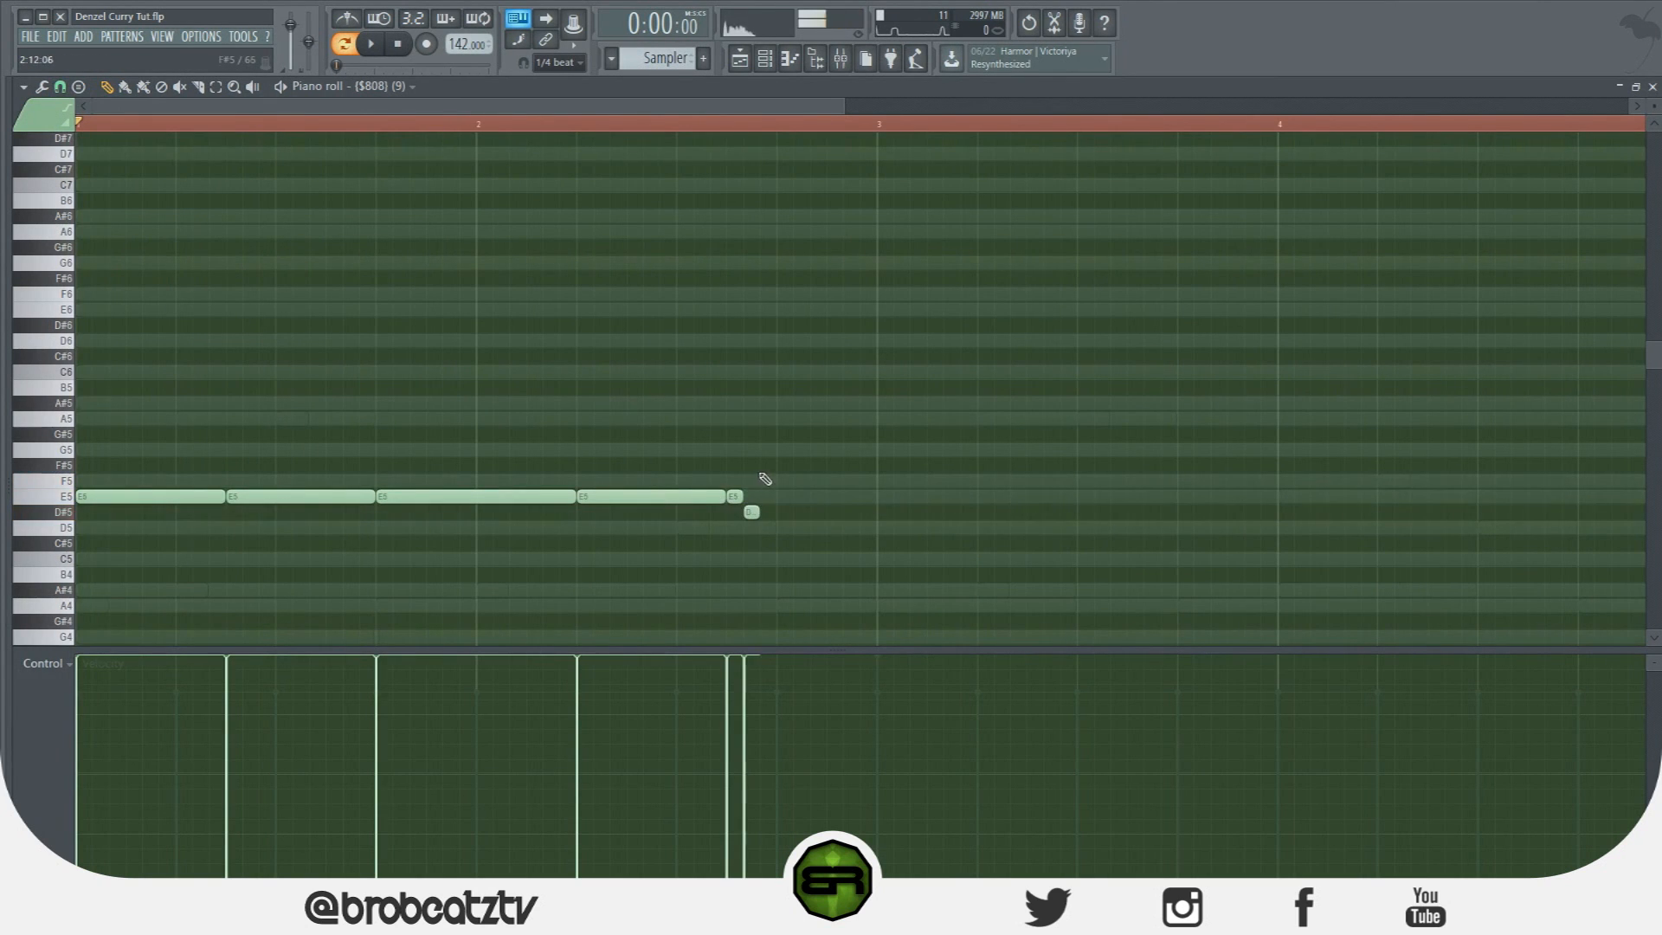
{"action": "left_click", "coordinate": [765, 496]}
{"action": "right_click", "coordinate": [751, 513]}
{"action": "left_click", "coordinate": [769, 496]}
Shorten the three roll notes with snap off, restore 1/6-beat snap, and lengthen the last one.
{"action": "left_click_drag", "start_coordinate": [803, 496], "coordinate": [729, 480]}
{"action": "left_click", "coordinate": [61, 87]}
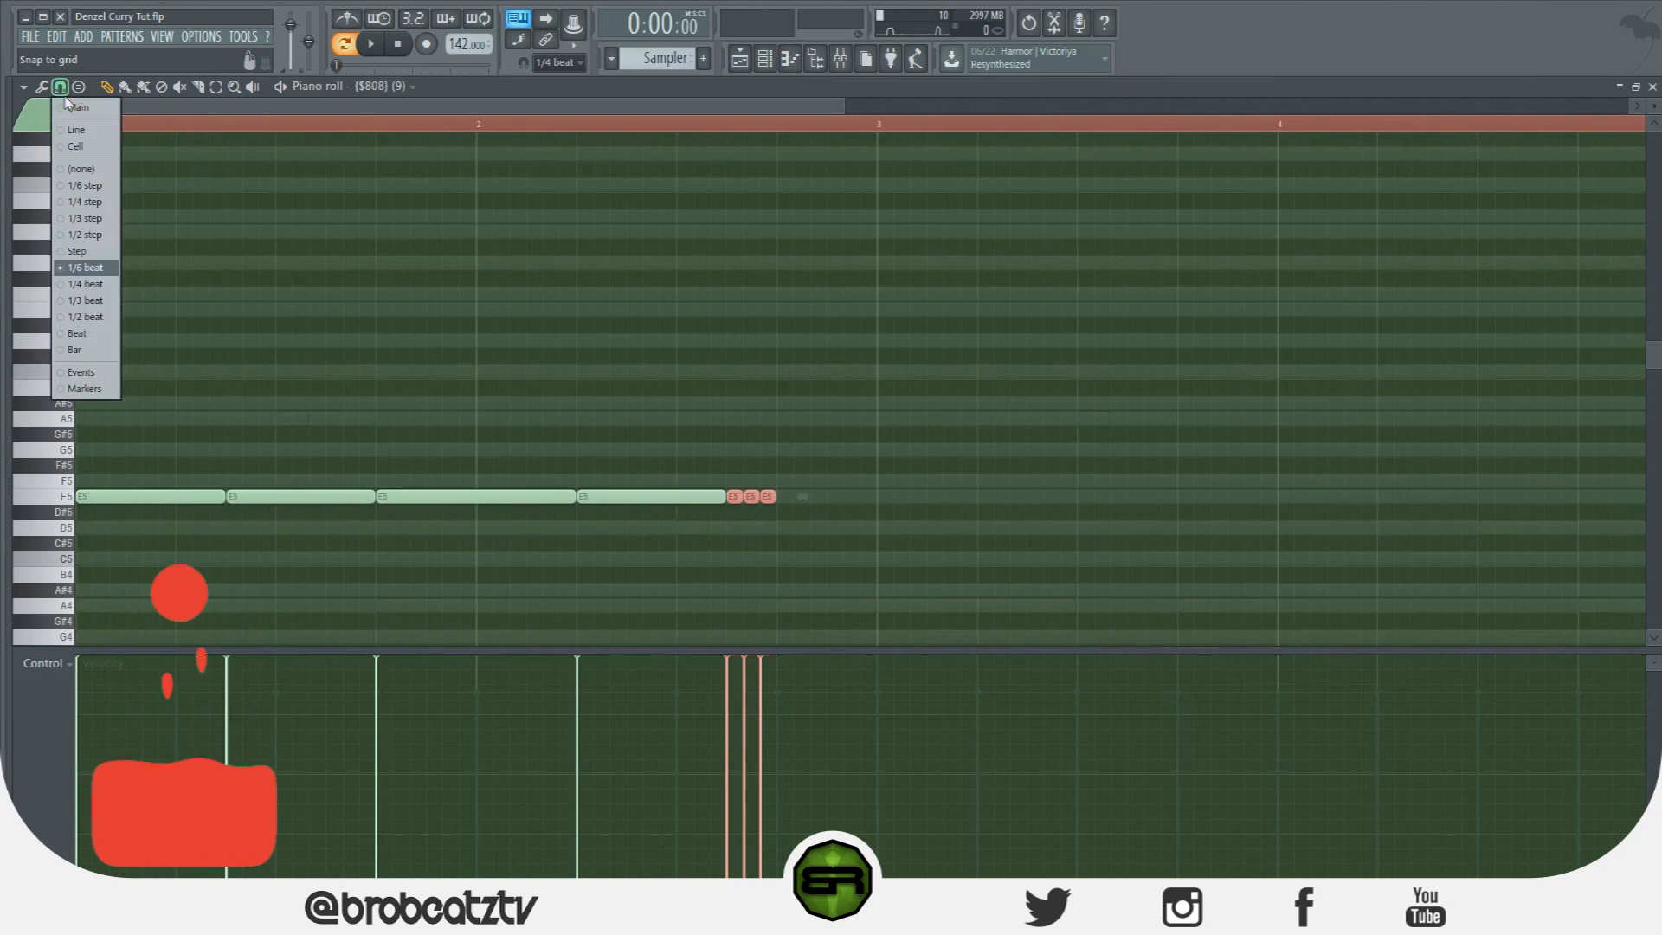
{"action": "left_click", "coordinate": [93, 171]}
{"action": "left_click_drag", "start_coordinate": [770, 497], "coordinate": [766, 496]}
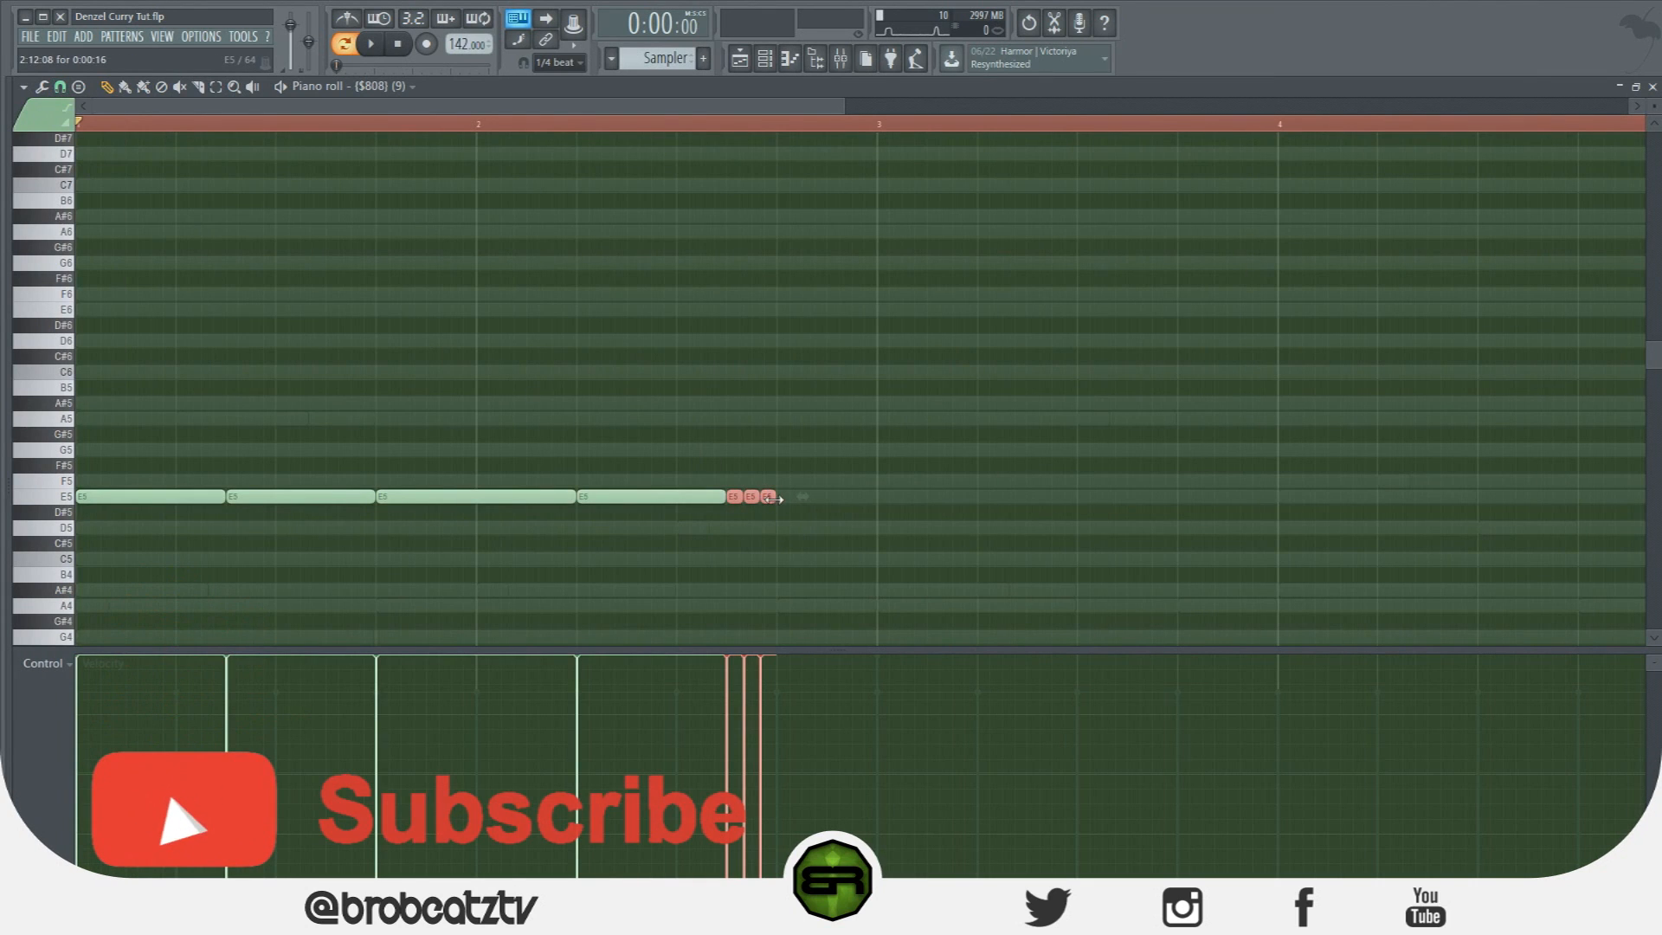
{"action": "left_click", "coordinate": [50, 113]}
{"action": "left_click", "coordinate": [60, 87]}
{"action": "left_click", "coordinate": [68, 111]}
{"action": "left_click", "coordinate": [65, 87]}
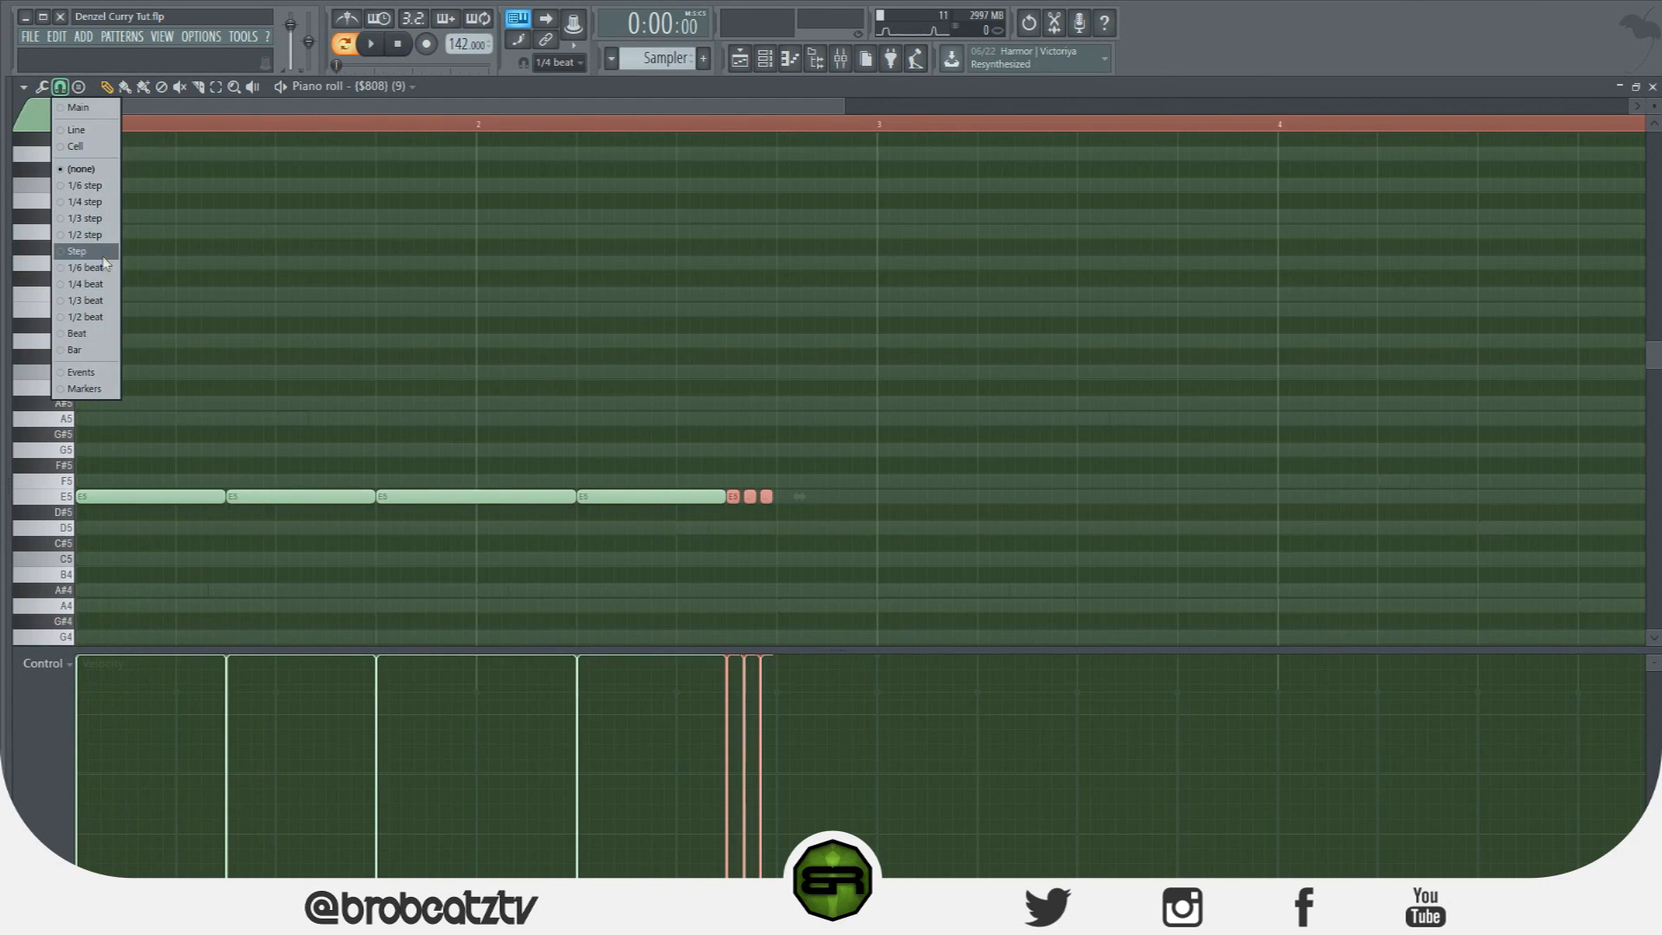
{"action": "left_click", "coordinate": [105, 268]}
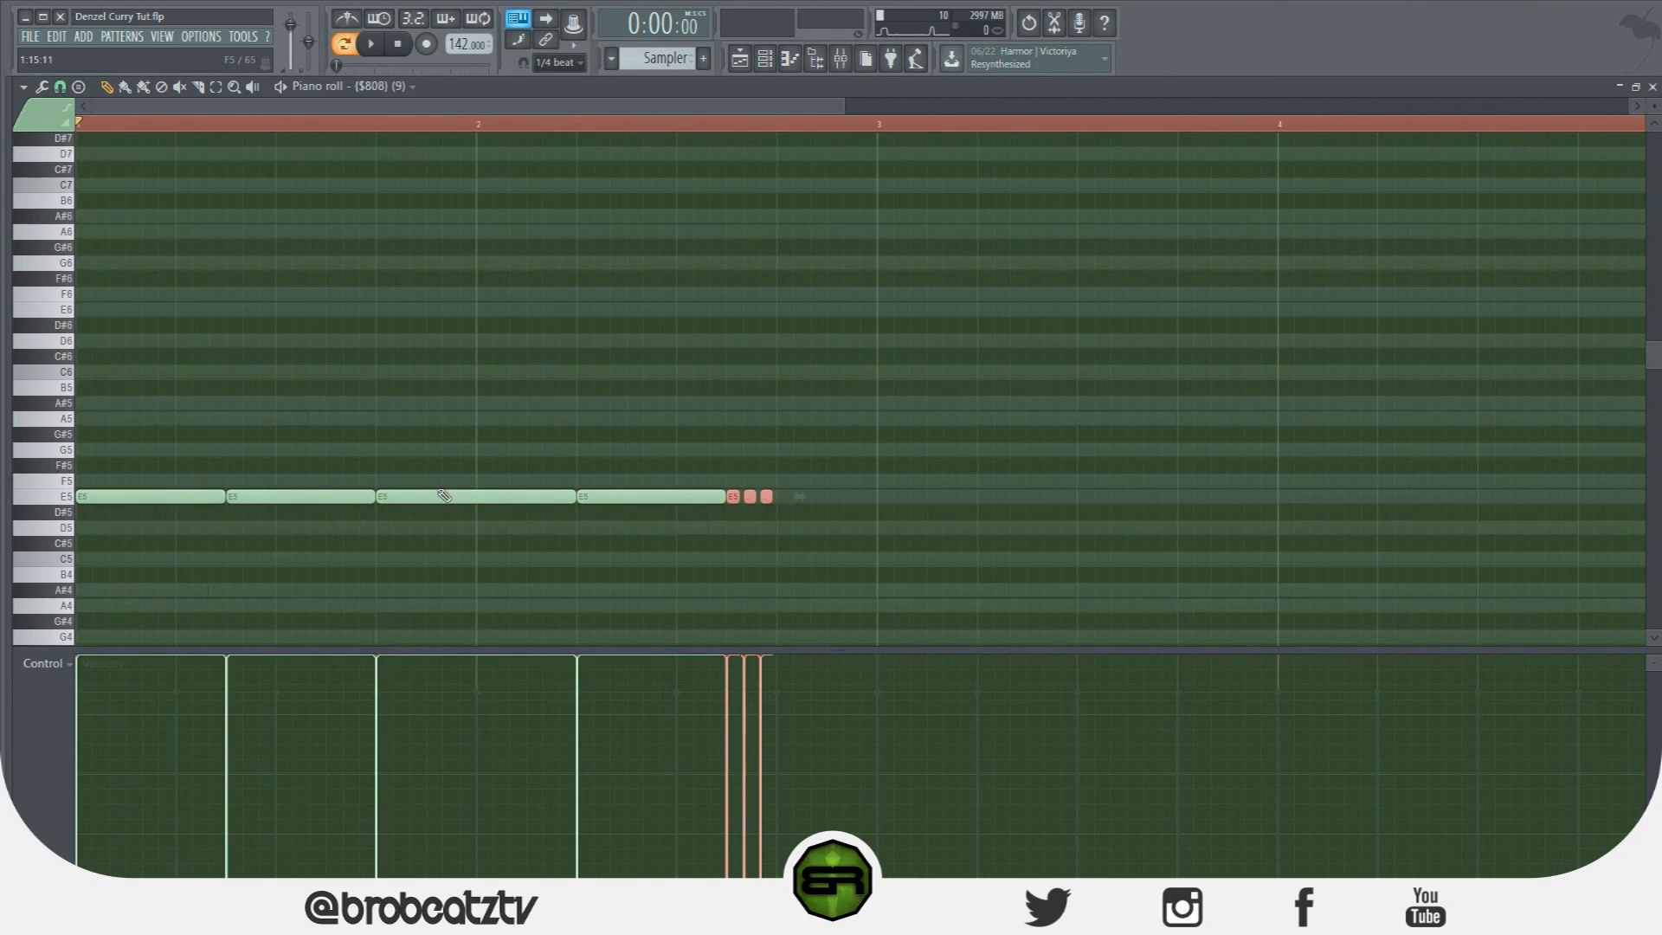
{"action": "left_click", "coordinate": [599, 496]}
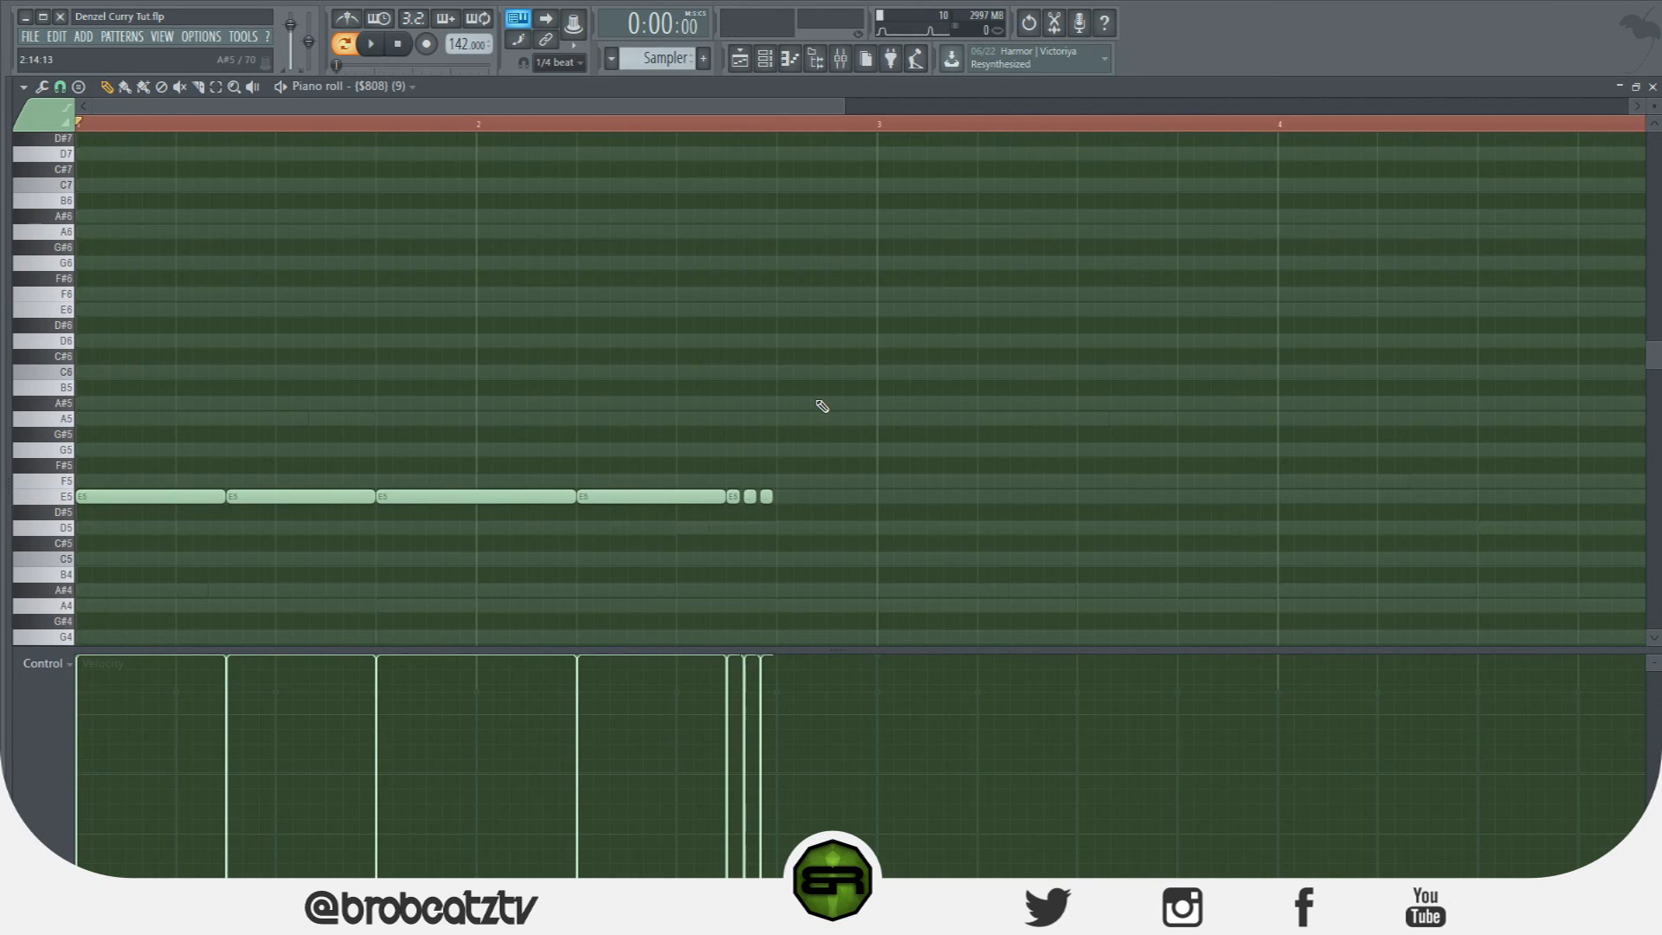
{"action": "left_click_drag", "start_coordinate": [773, 498], "coordinate": [812, 503]}
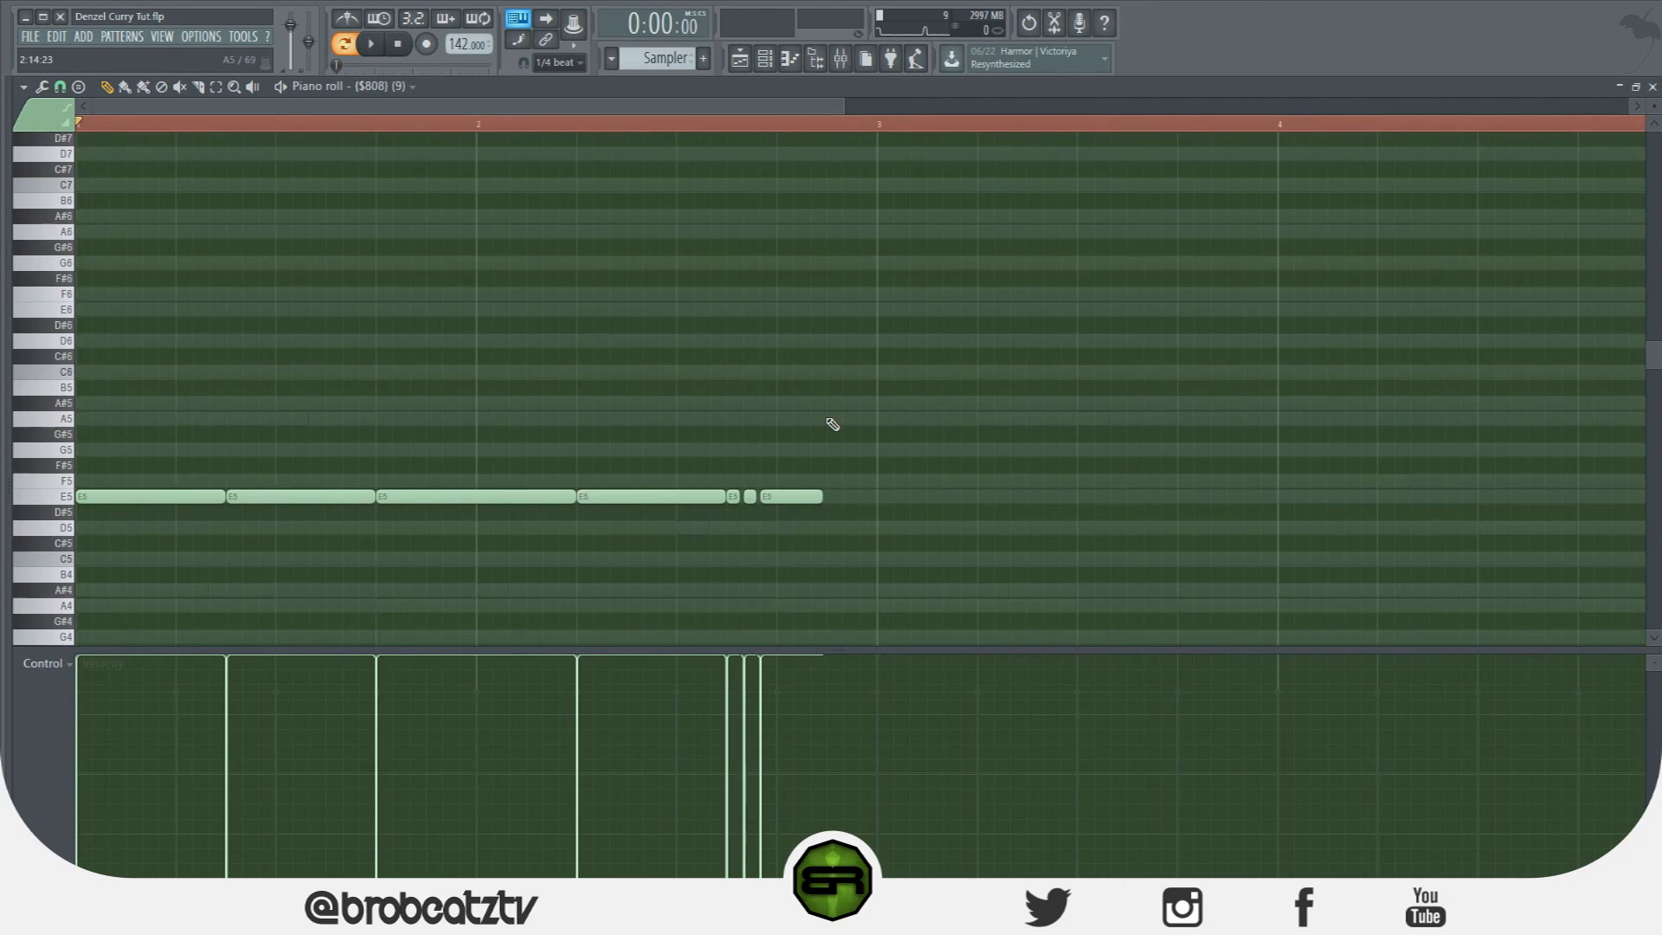
Draw a short E6 note near bar 3 and extend the last E5 note to meet it.
{"action": "left_click", "coordinate": [826, 312]}
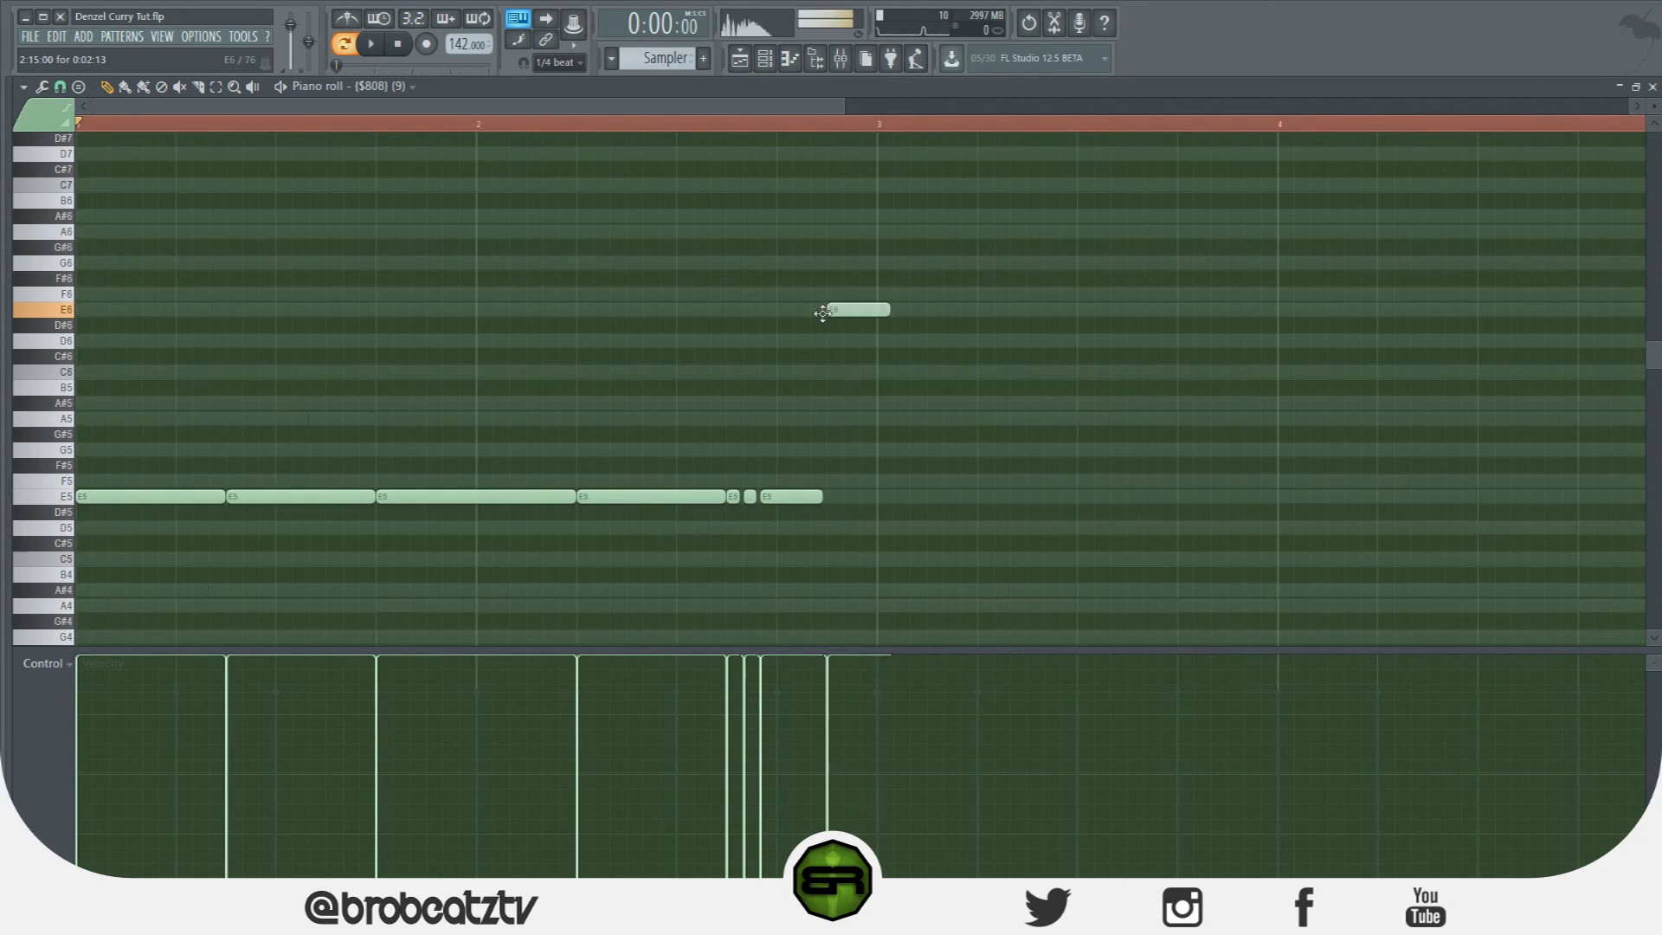
{"action": "left_click_drag", "start_coordinate": [891, 315], "coordinate": [847, 322]}
{"action": "left_click", "coordinate": [891, 395]}
{"action": "left_click_drag", "start_coordinate": [814, 496], "coordinate": [822, 496]}
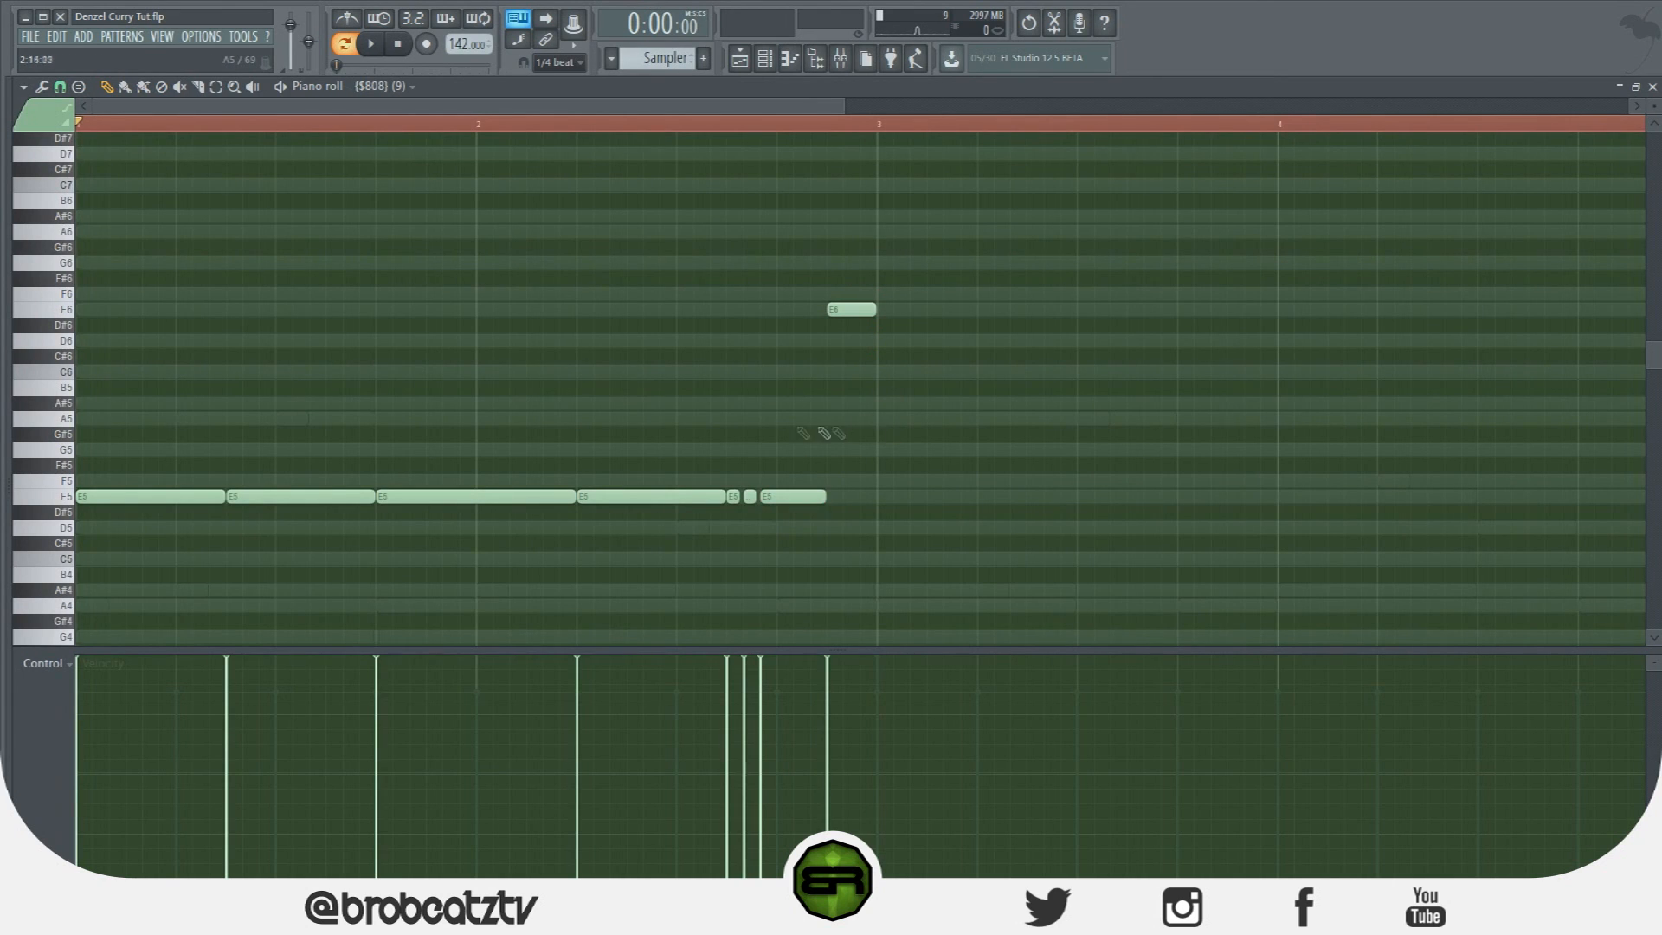
Glance at the Dark Water channel's notes, then switch back to editing the 808.
{"action": "left_click", "coordinate": [765, 58]}
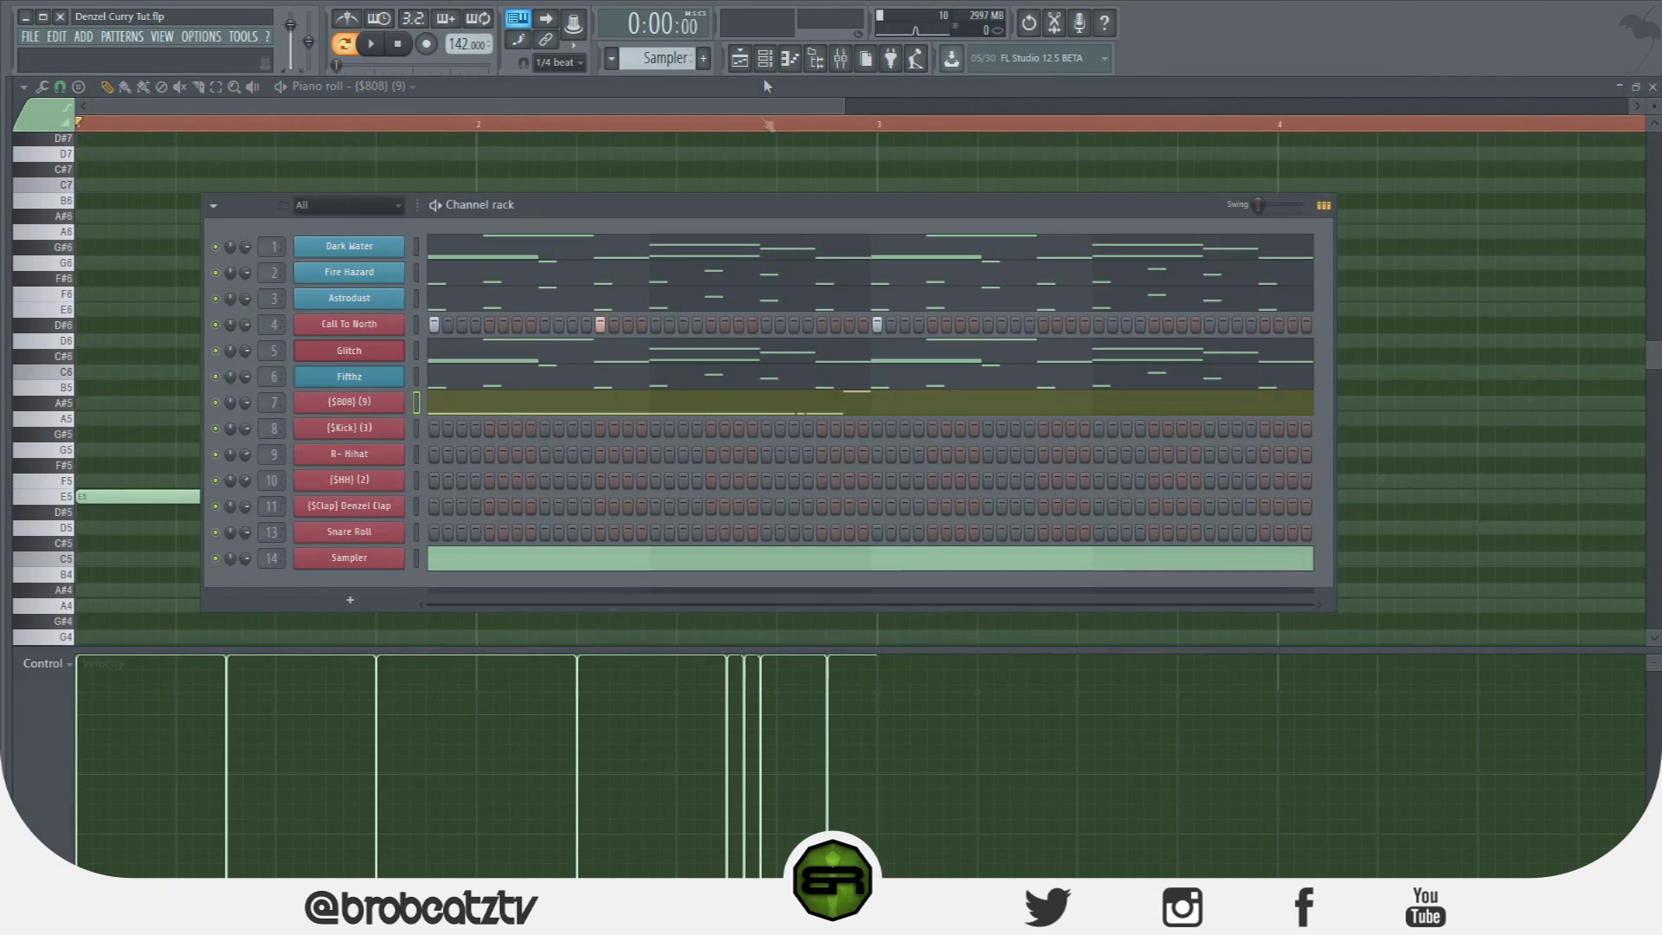
{"action": "left_click", "coordinate": [673, 265]}
{"action": "left_click", "coordinate": [765, 58]}
{"action": "left_click", "coordinate": [474, 404]}
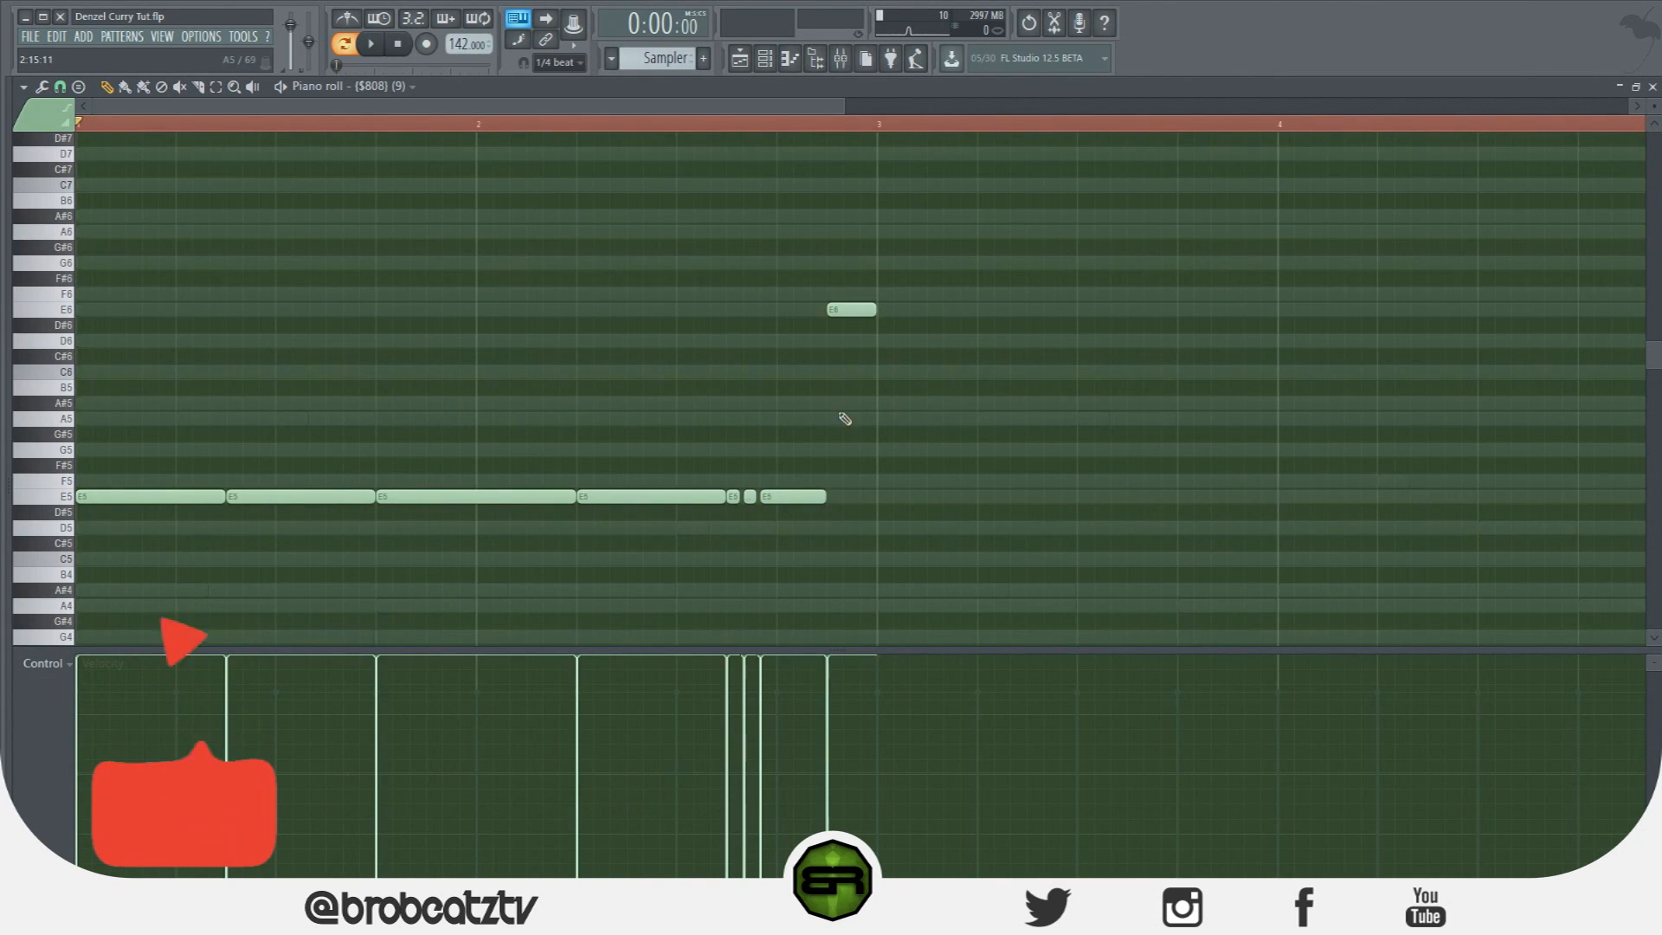
Replace the E6 note with an A#5 ending at bar 3 and play the pattern to check.
{"action": "left_click", "coordinate": [853, 402]}
{"action": "right_click", "coordinate": [862, 309]}
{"action": "key", "text": "space"}
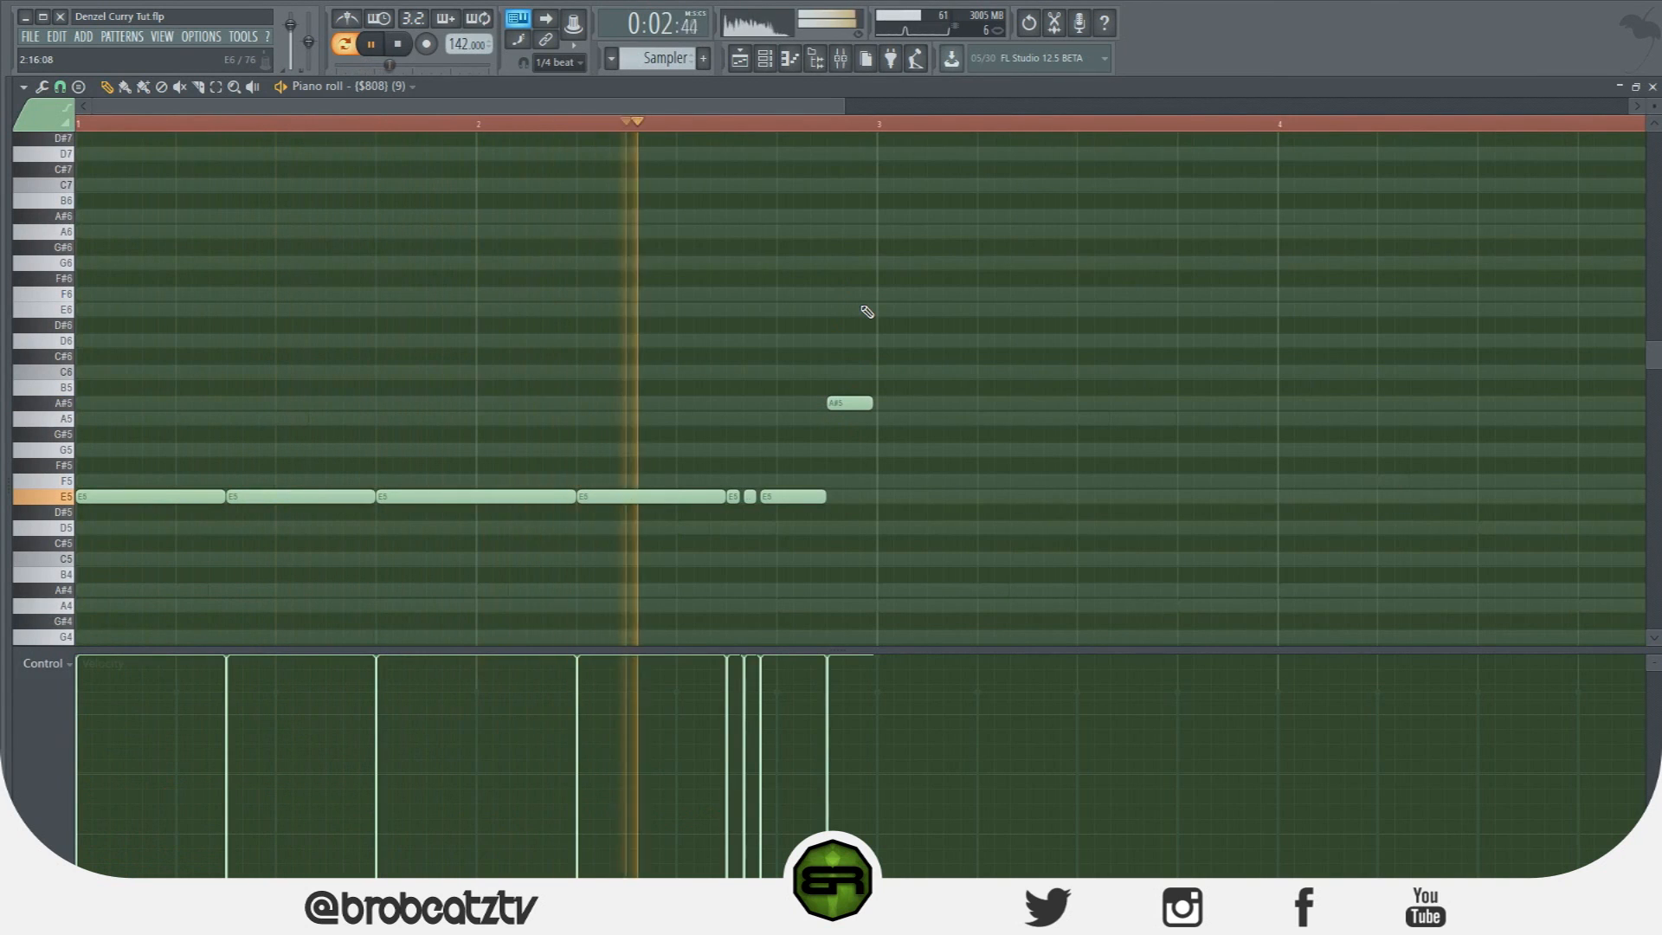
{"action": "key", "text": "space"}
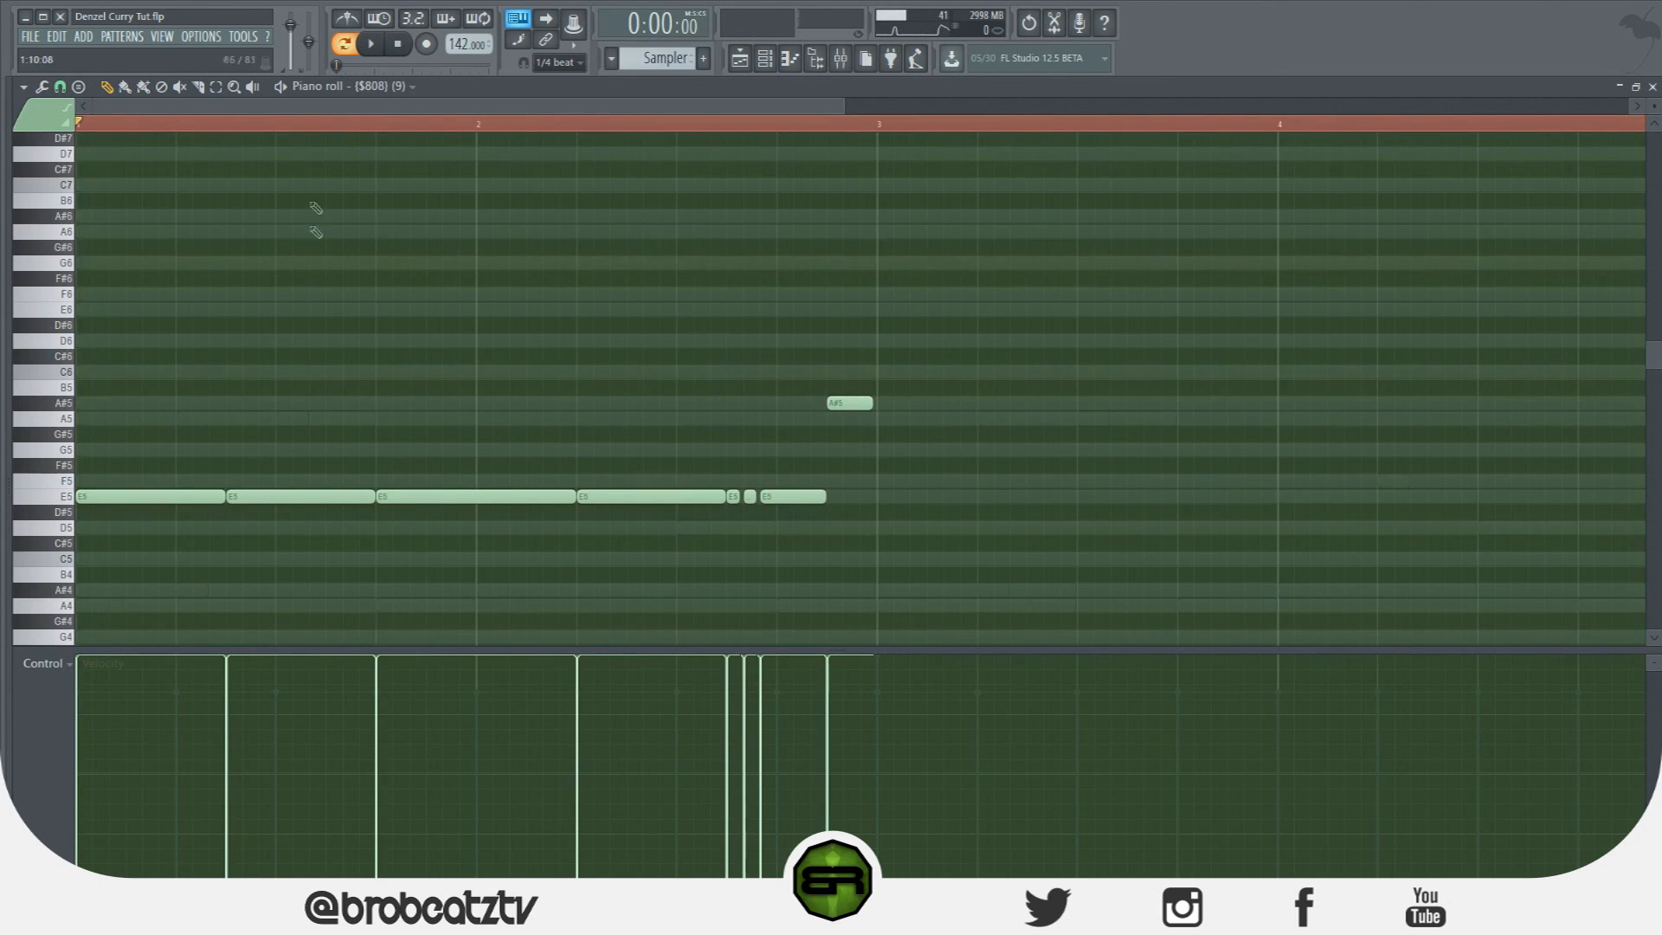
{"action": "scroll", "coordinate": [1158, 523], "scroll_direction": "down", "scroll_amount": 3}
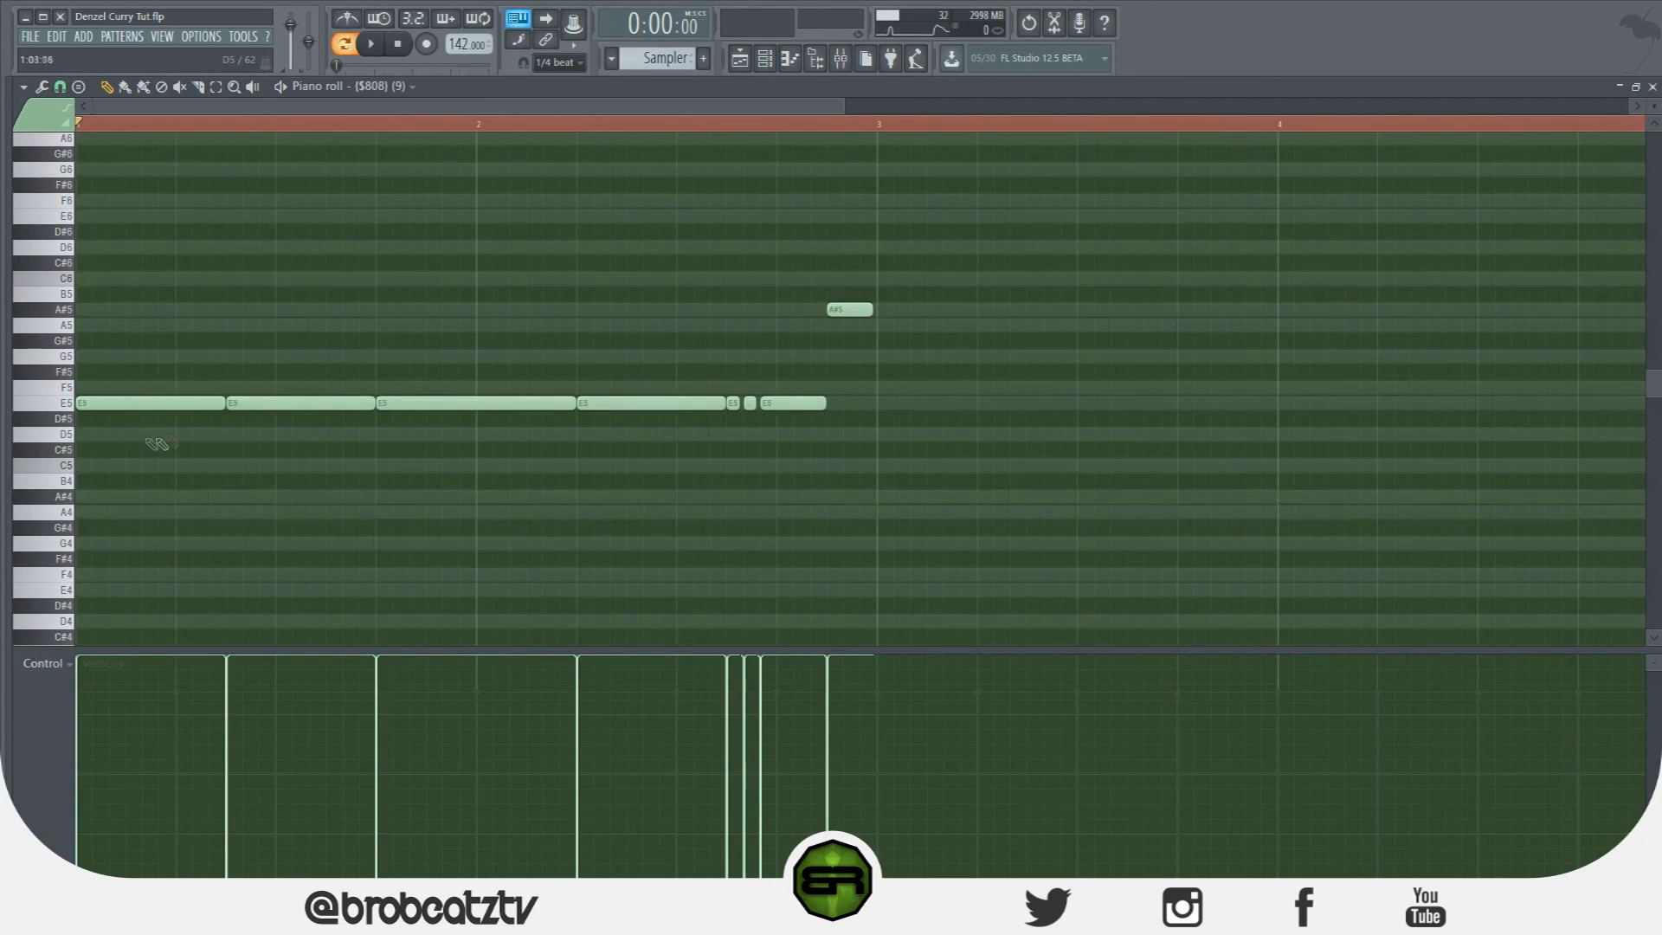
Draw D5, D5, A#4 and D5 notes across bars 3–4, lengthening the A#4 and shortening the last D5.
{"action": "left_click", "coordinate": [882, 438]}
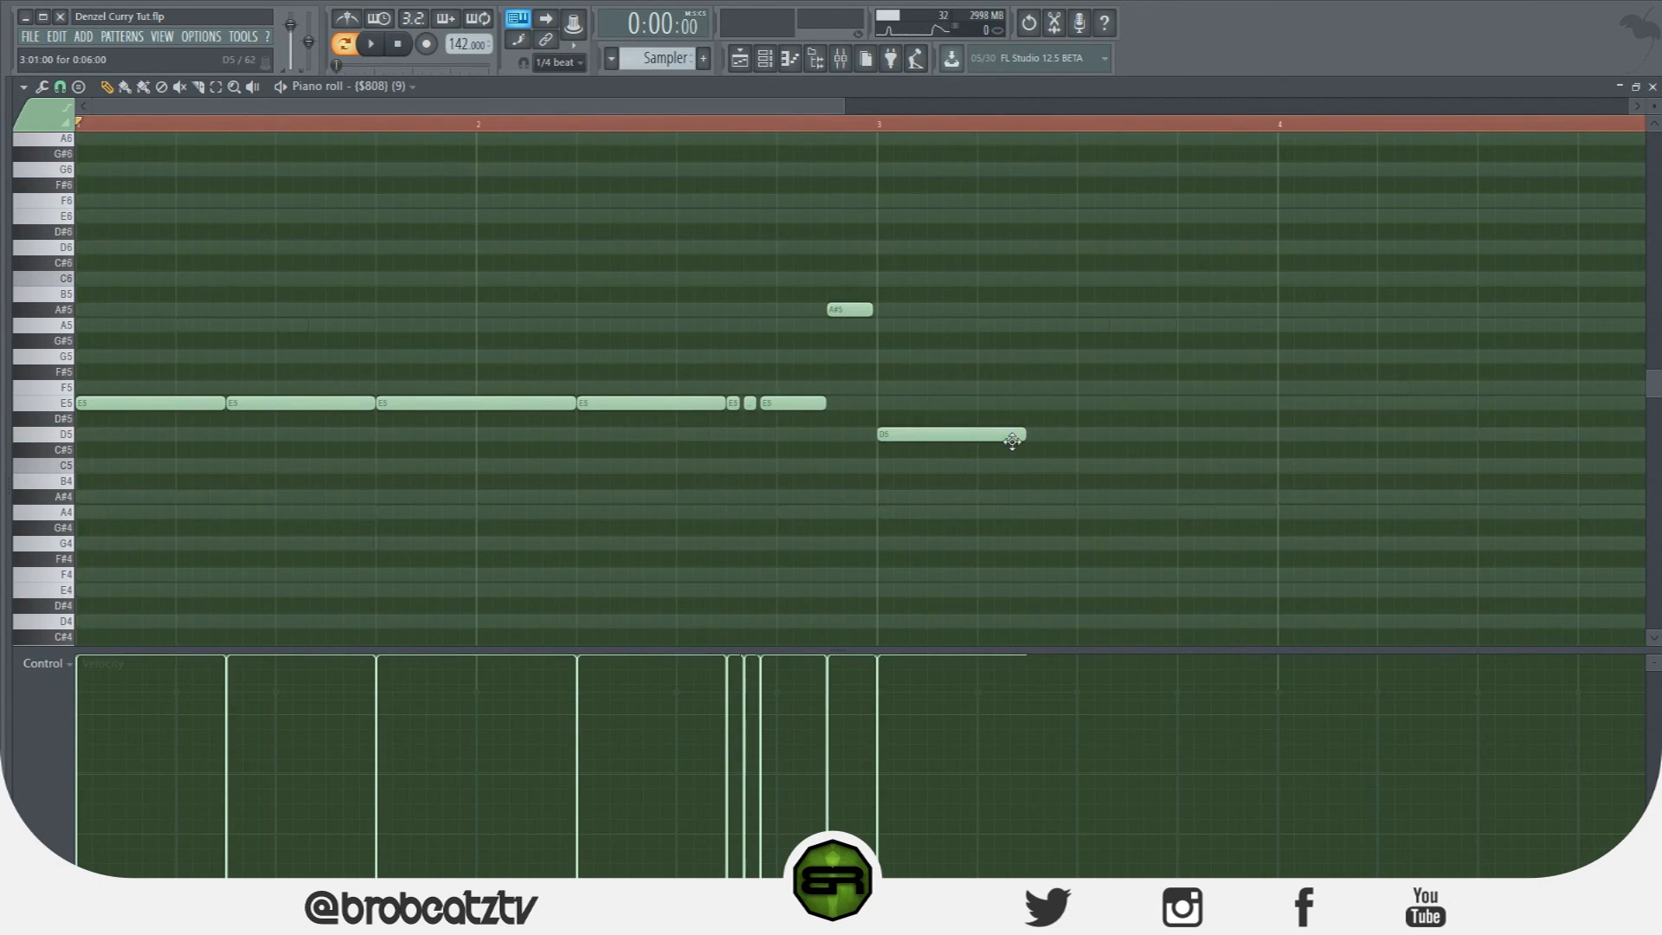
{"action": "left_click", "coordinate": [1039, 437]}
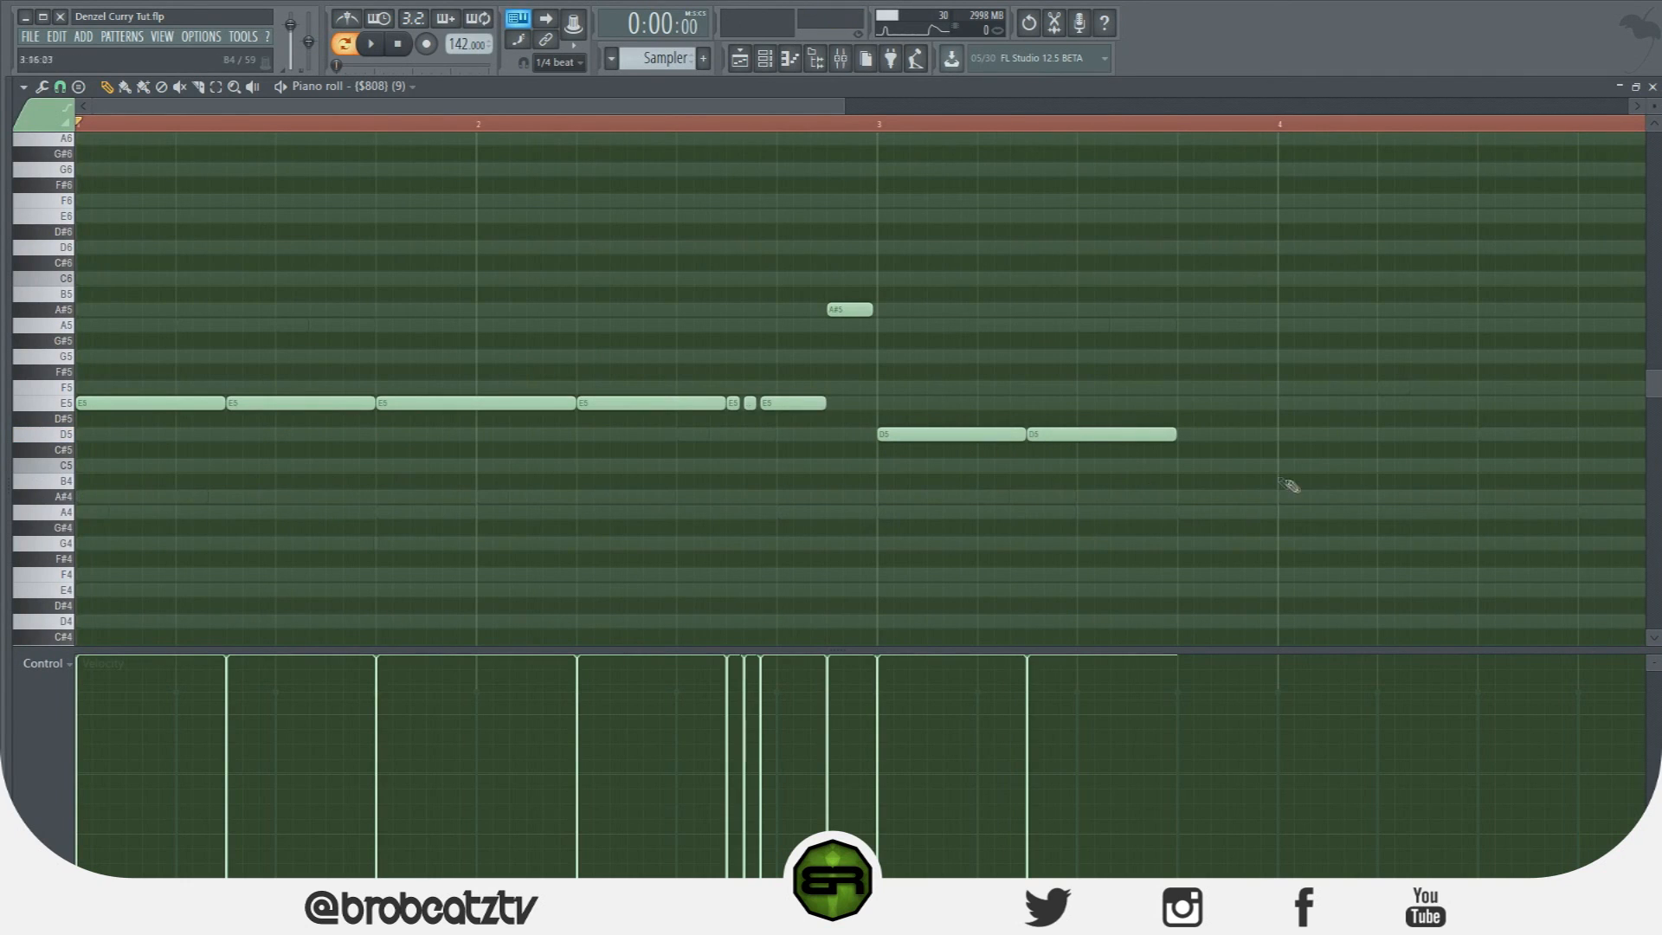
{"action": "left_click", "coordinate": [1184, 501]}
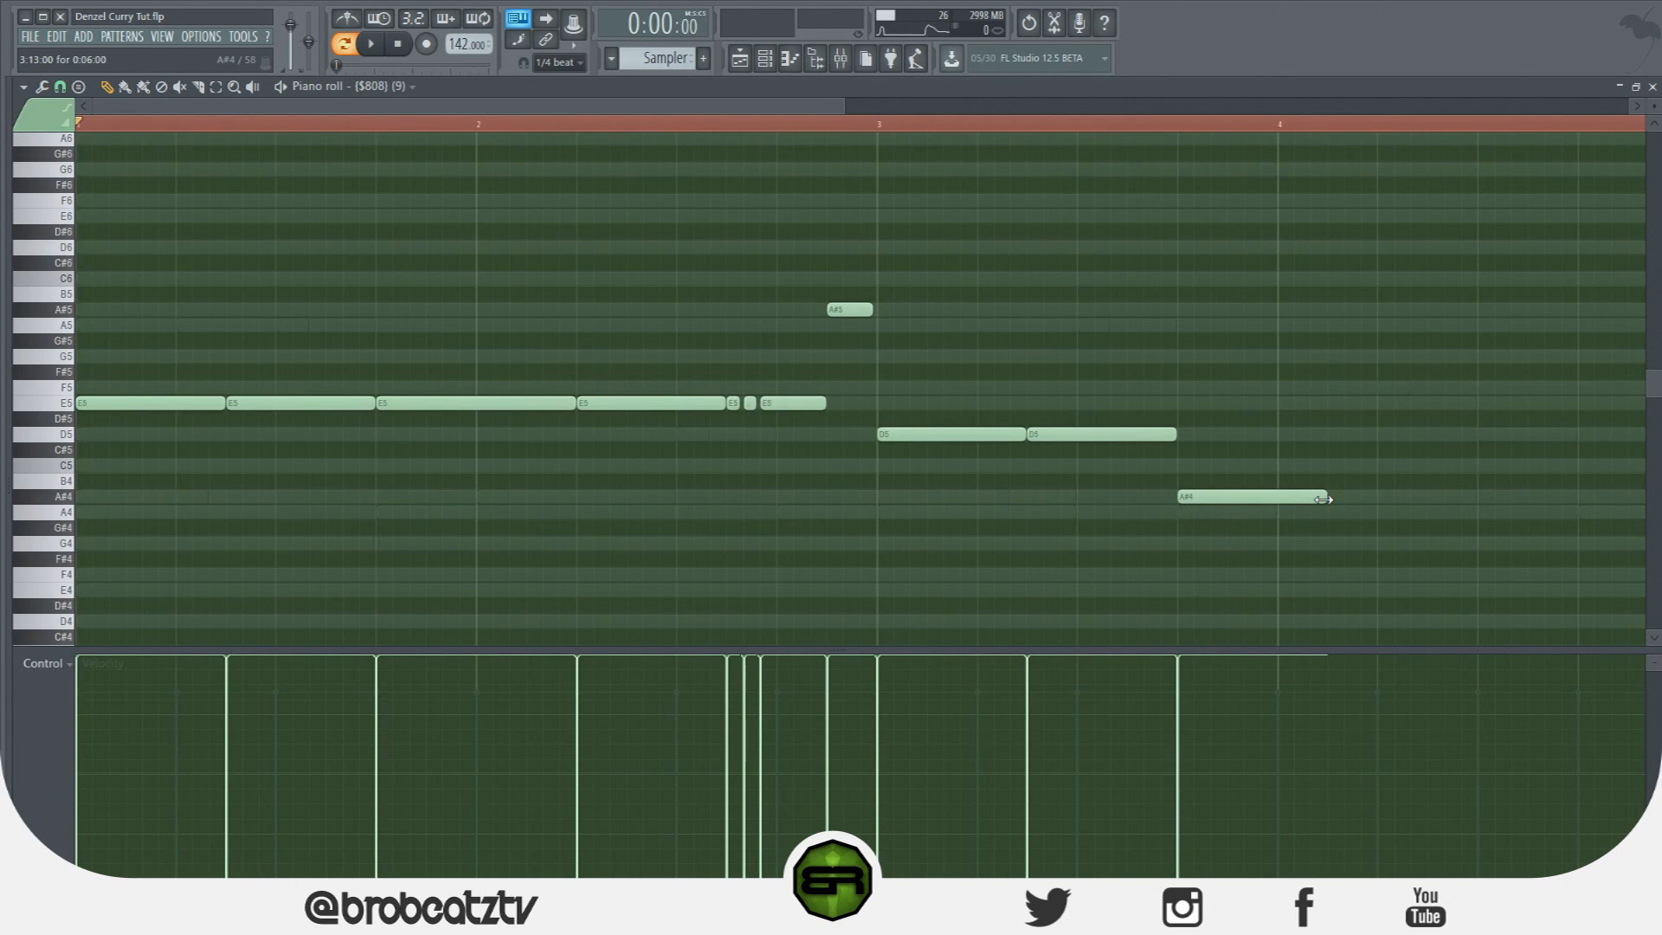
{"action": "left_click_drag", "start_coordinate": [1322, 499], "coordinate": [1376, 499]}
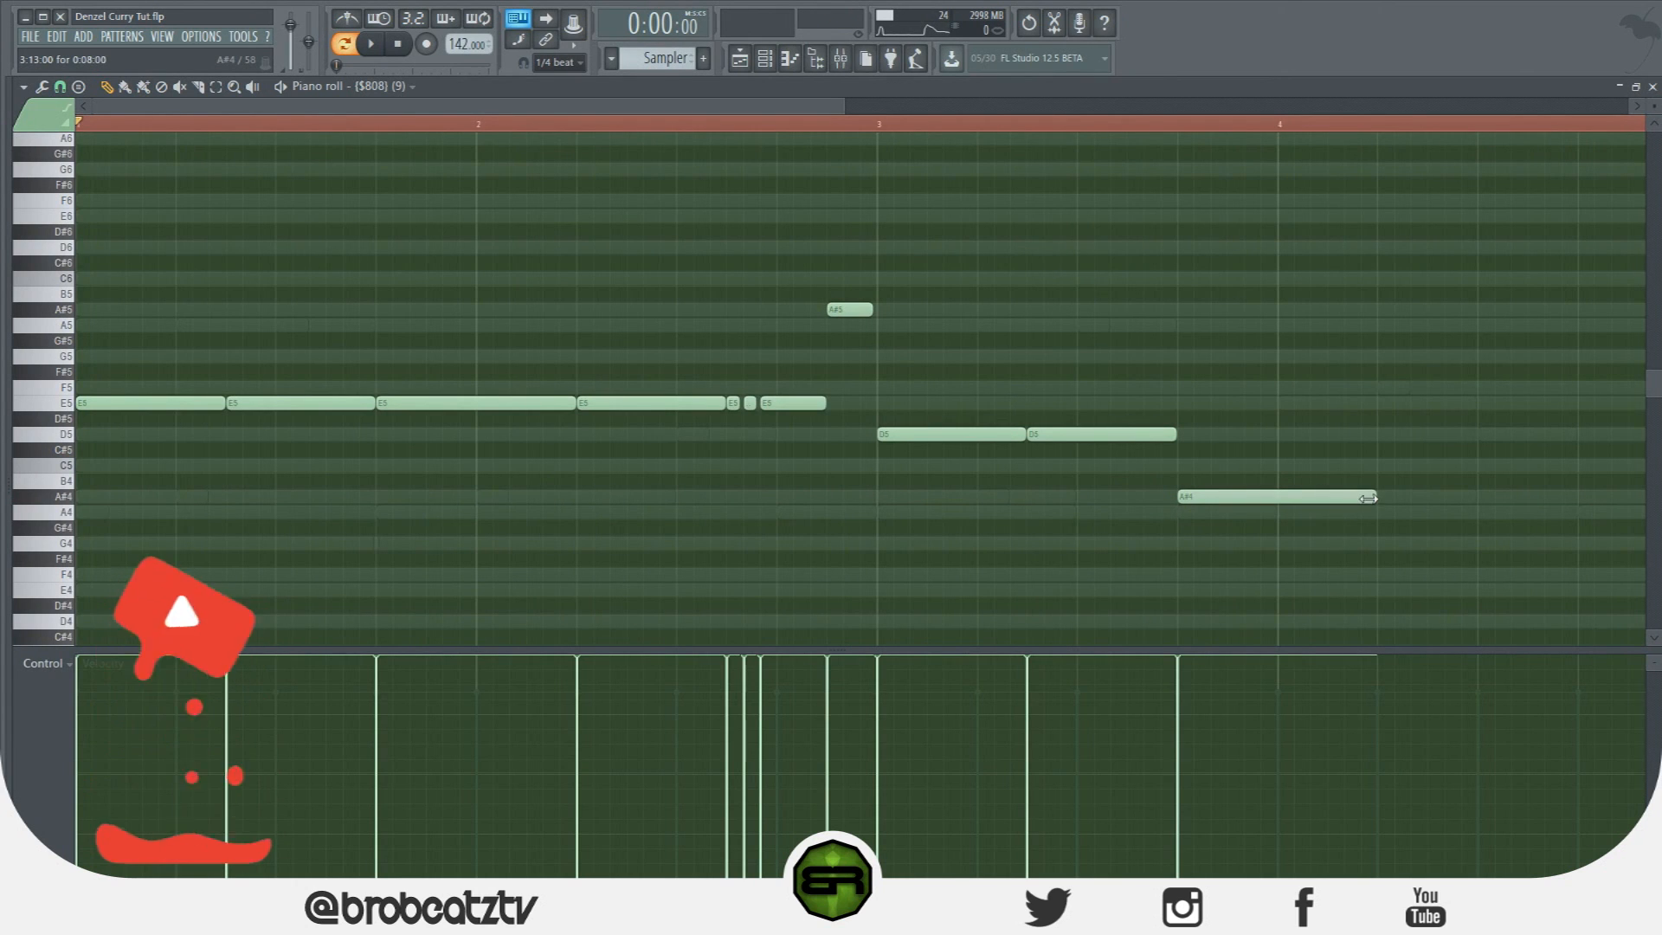
{"action": "left_click", "coordinate": [1379, 436]}
{"action": "scroll", "coordinate": [1071, 430], "scroll_direction": "right", "scroll_amount": 5}
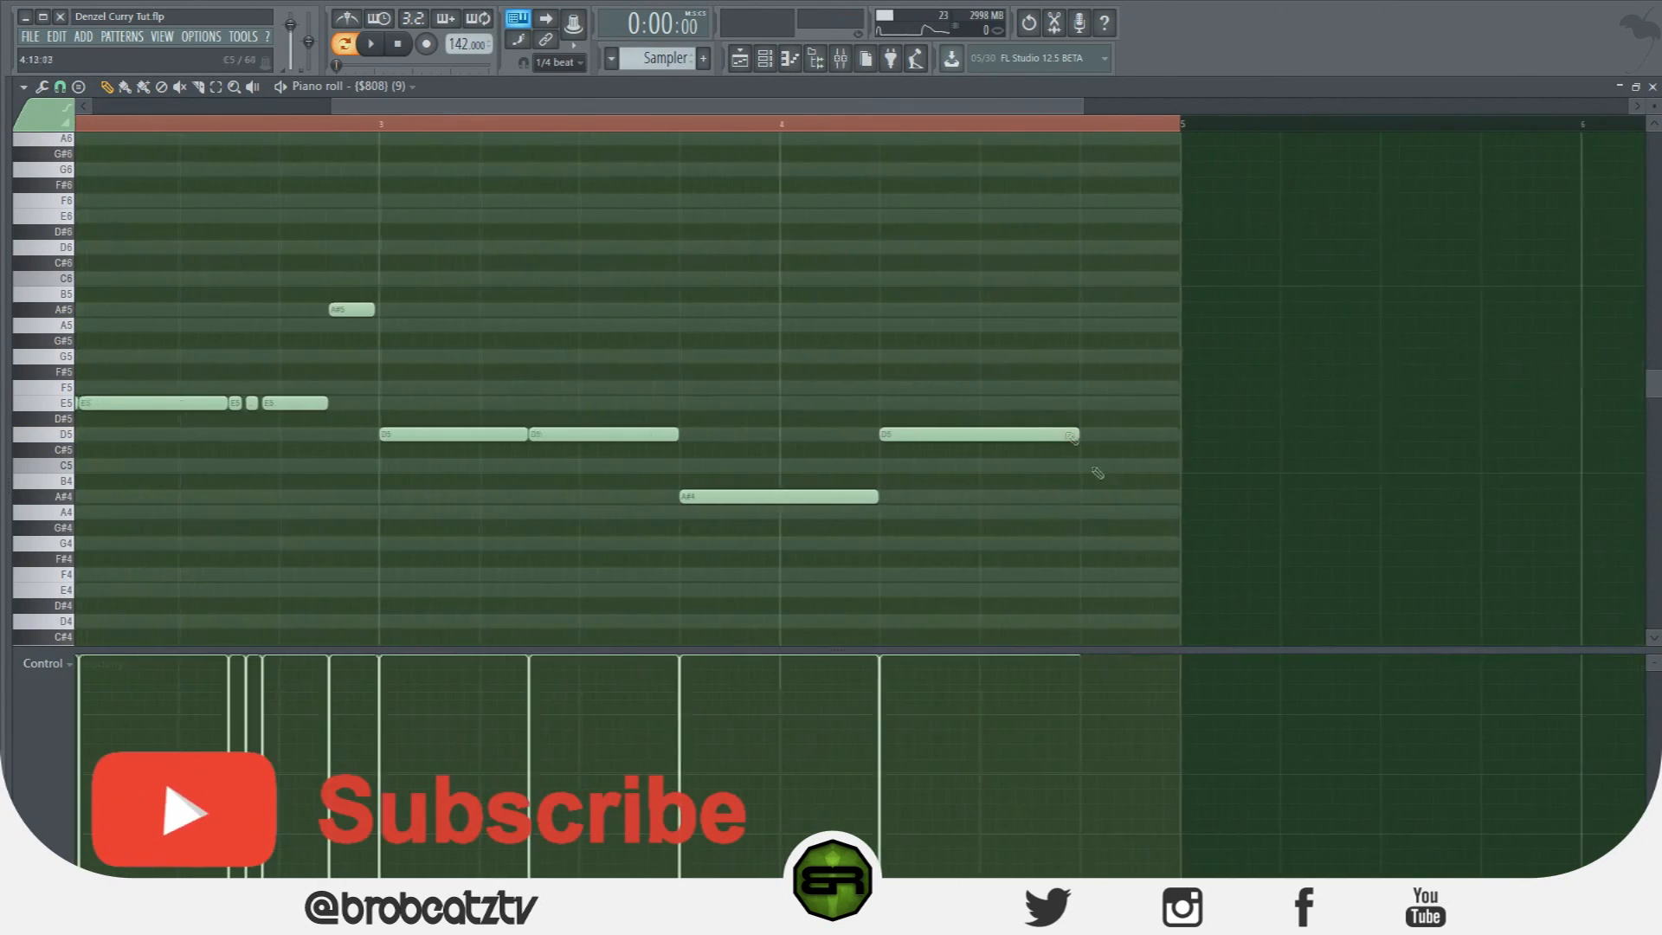
{"action": "left_click_drag", "start_coordinate": [1072, 430], "coordinate": [1025, 438]}
Duplicate the three-note E5 roll near the end of bar 4 and add a closing G5 note.
{"action": "left_click", "coordinate": [216, 87]}
{"action": "mouse_move", "coordinate": [339, 381]}
{"action": "left_mouse_down"}
{"action": "mouse_move", "coordinate": [237, 424]}
{"action": "mouse_move", "coordinate": [286, 405]}
{"action": "mouse_move", "coordinate": [1068, 404]}
{"action": "left_mouse_up"}
{"action": "key", "text": "p"}
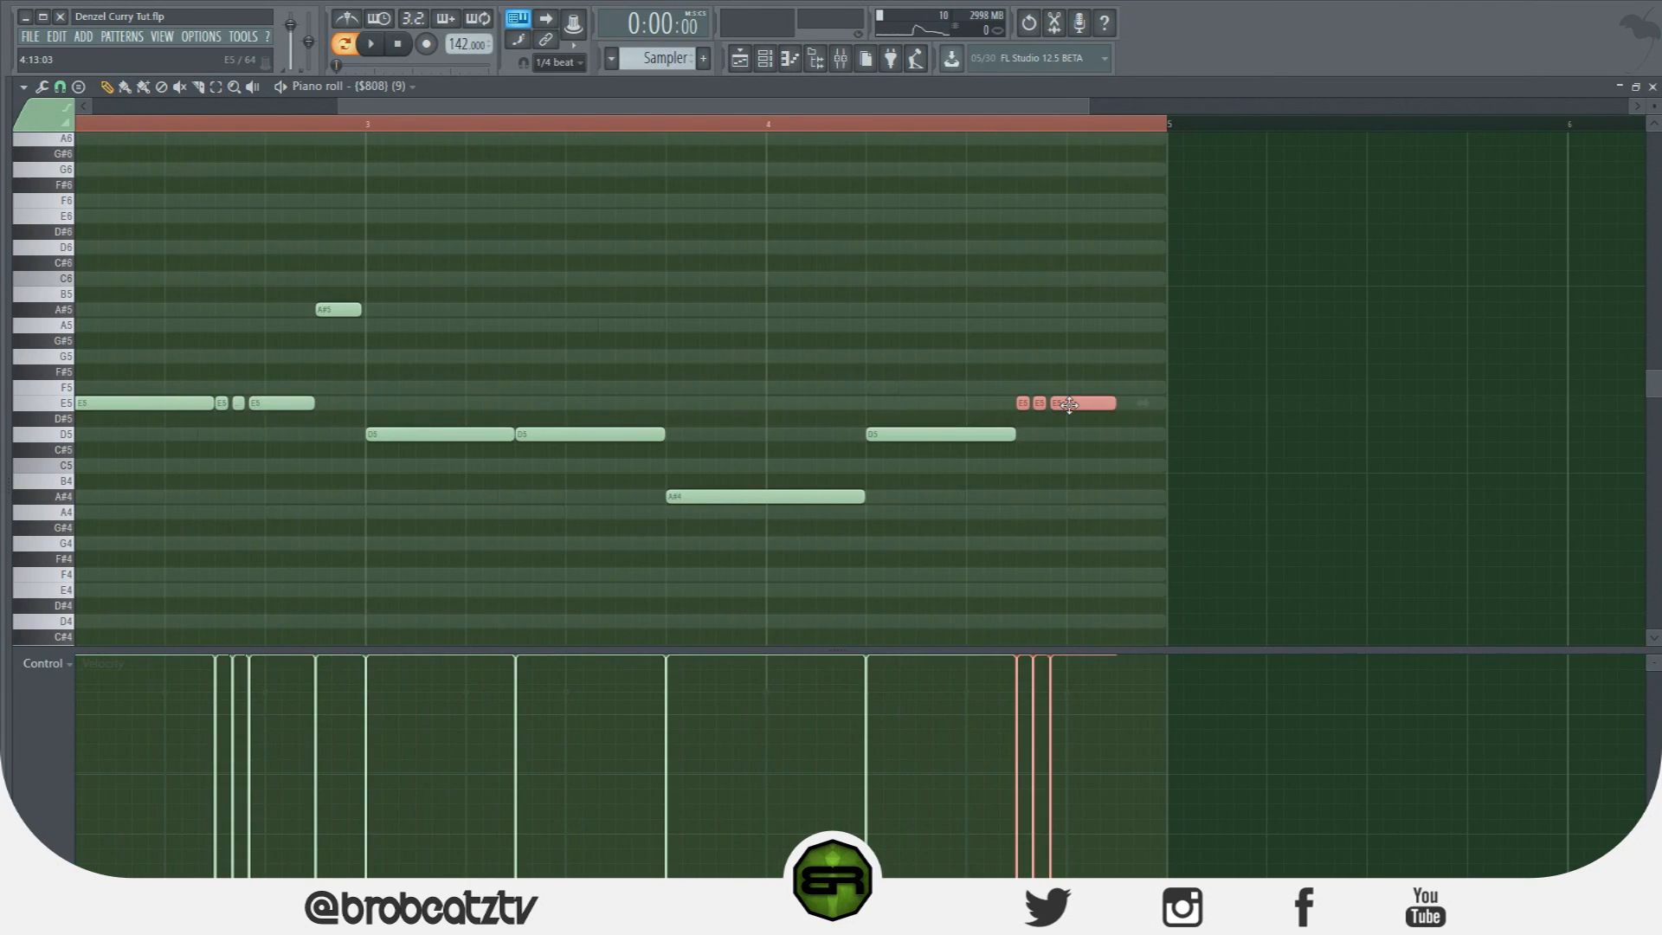
{"action": "left_click", "coordinate": [1108, 473]}
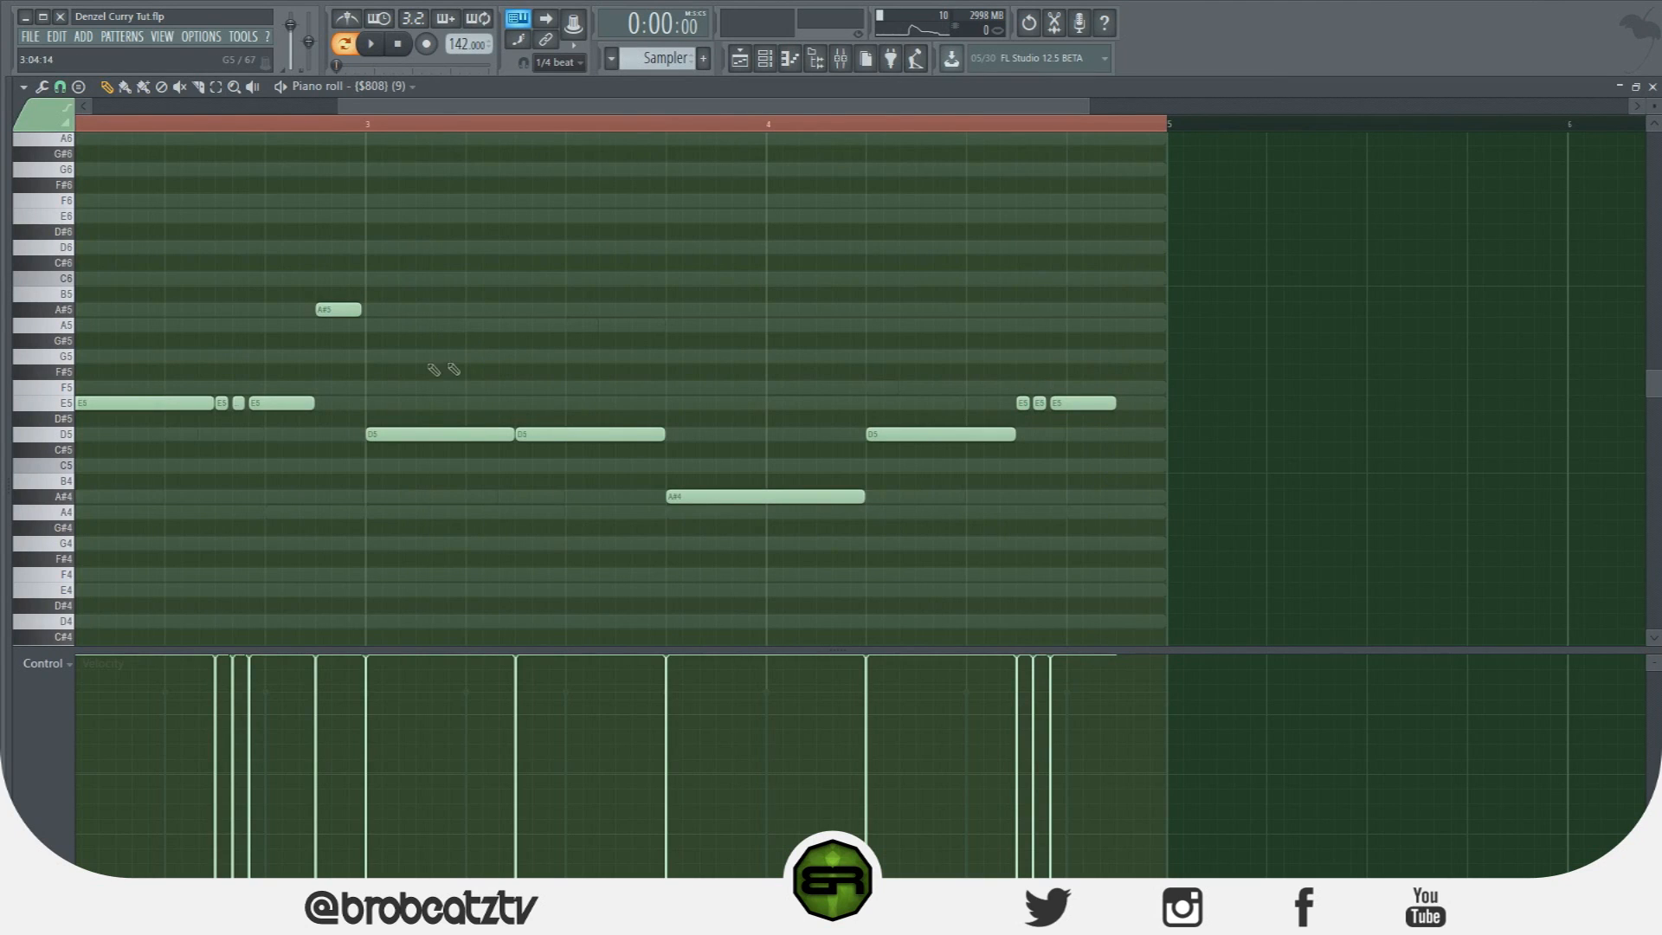
{"action": "mouse_move", "coordinate": [1118, 372]}
{"action": "left_mouse_down"}
{"action": "mouse_move", "coordinate": [1115, 323]}
{"action": "mouse_move", "coordinate": [1133, 356]}
{"action": "left_mouse_up"}
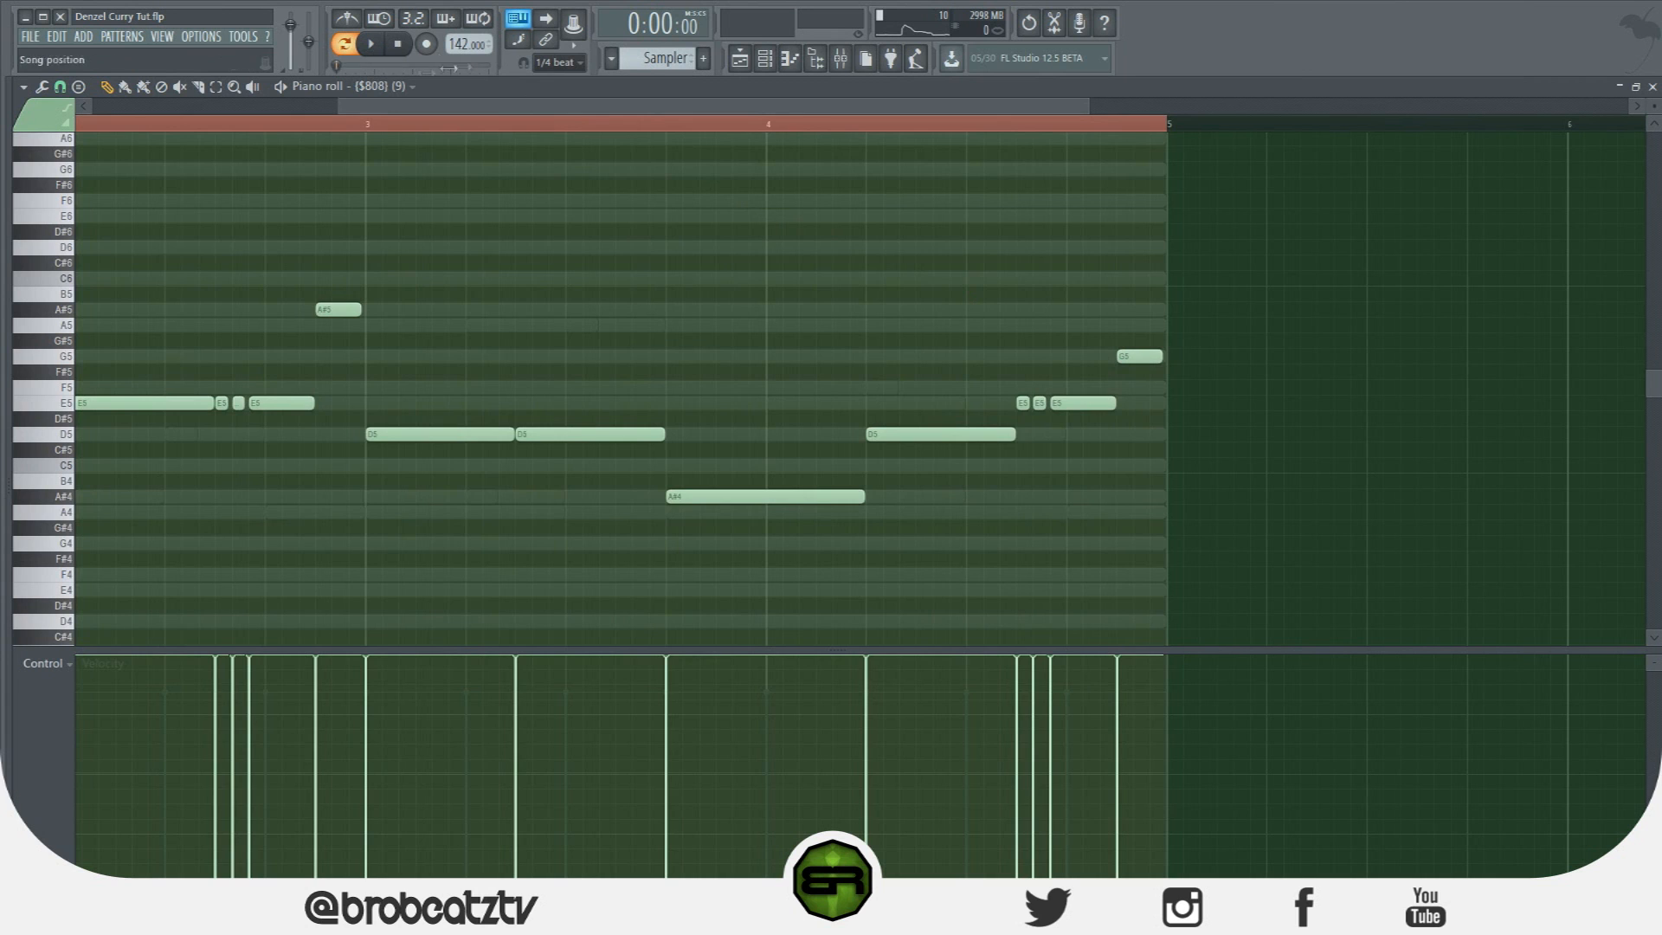
Audition the 808 line and swap its final G5 note for a G#5 at the end of bar 4.
{"action": "left_click_drag", "start_coordinate": [337, 105], "coordinate": [87, 106]}
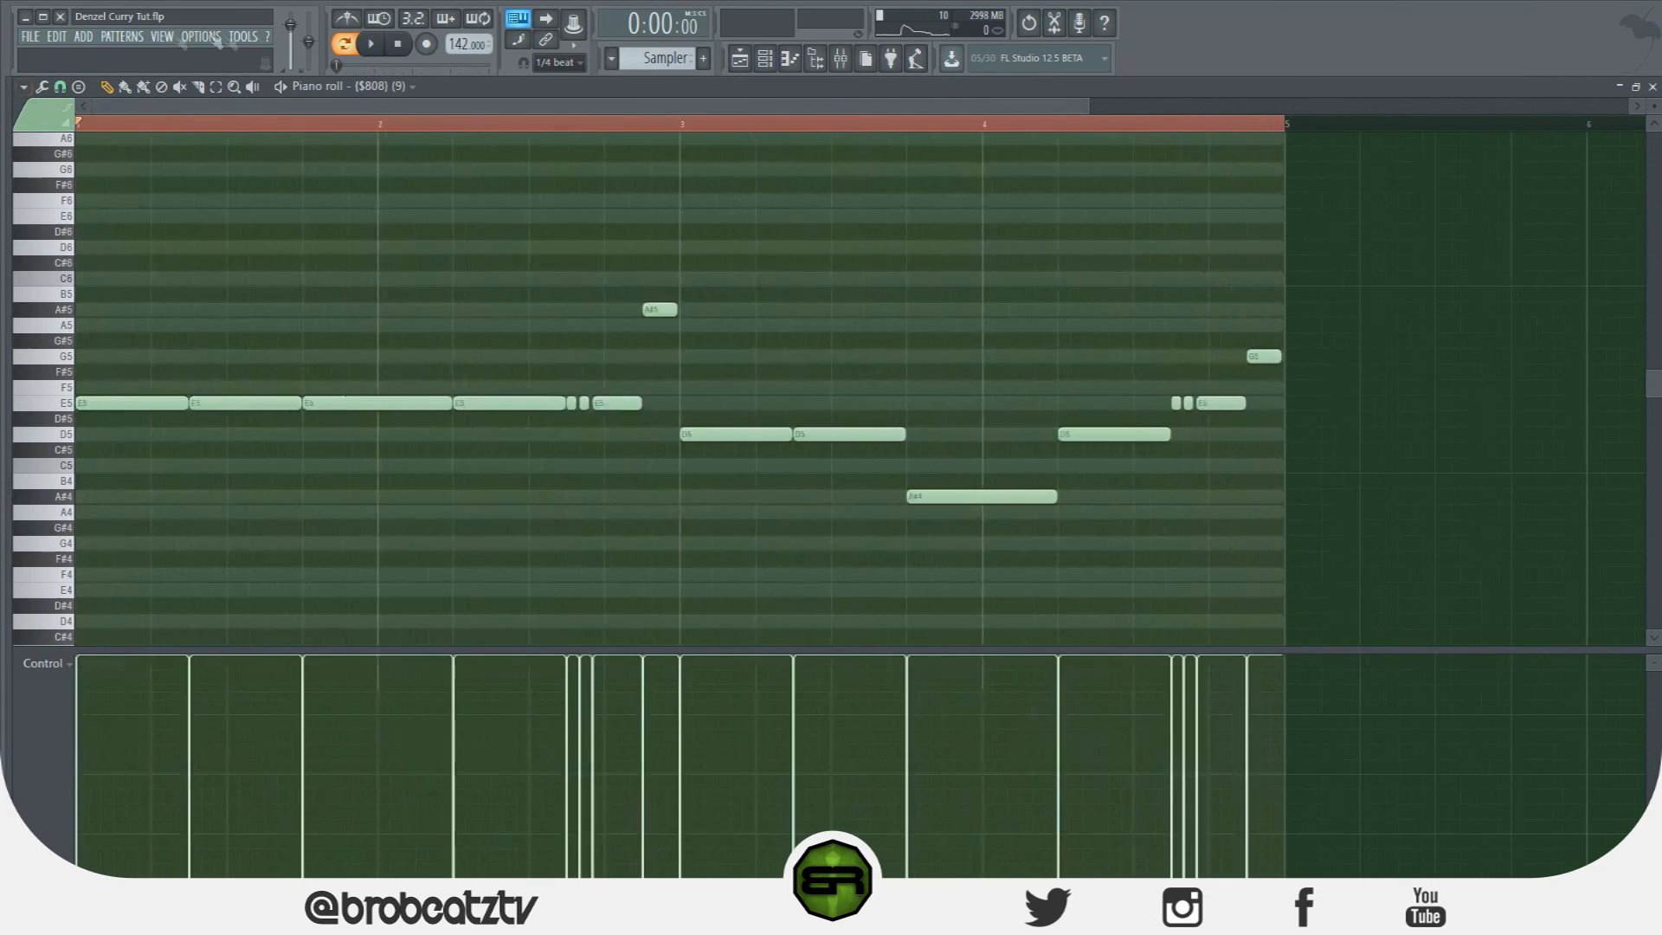
{"action": "left_click", "coordinate": [371, 45]}
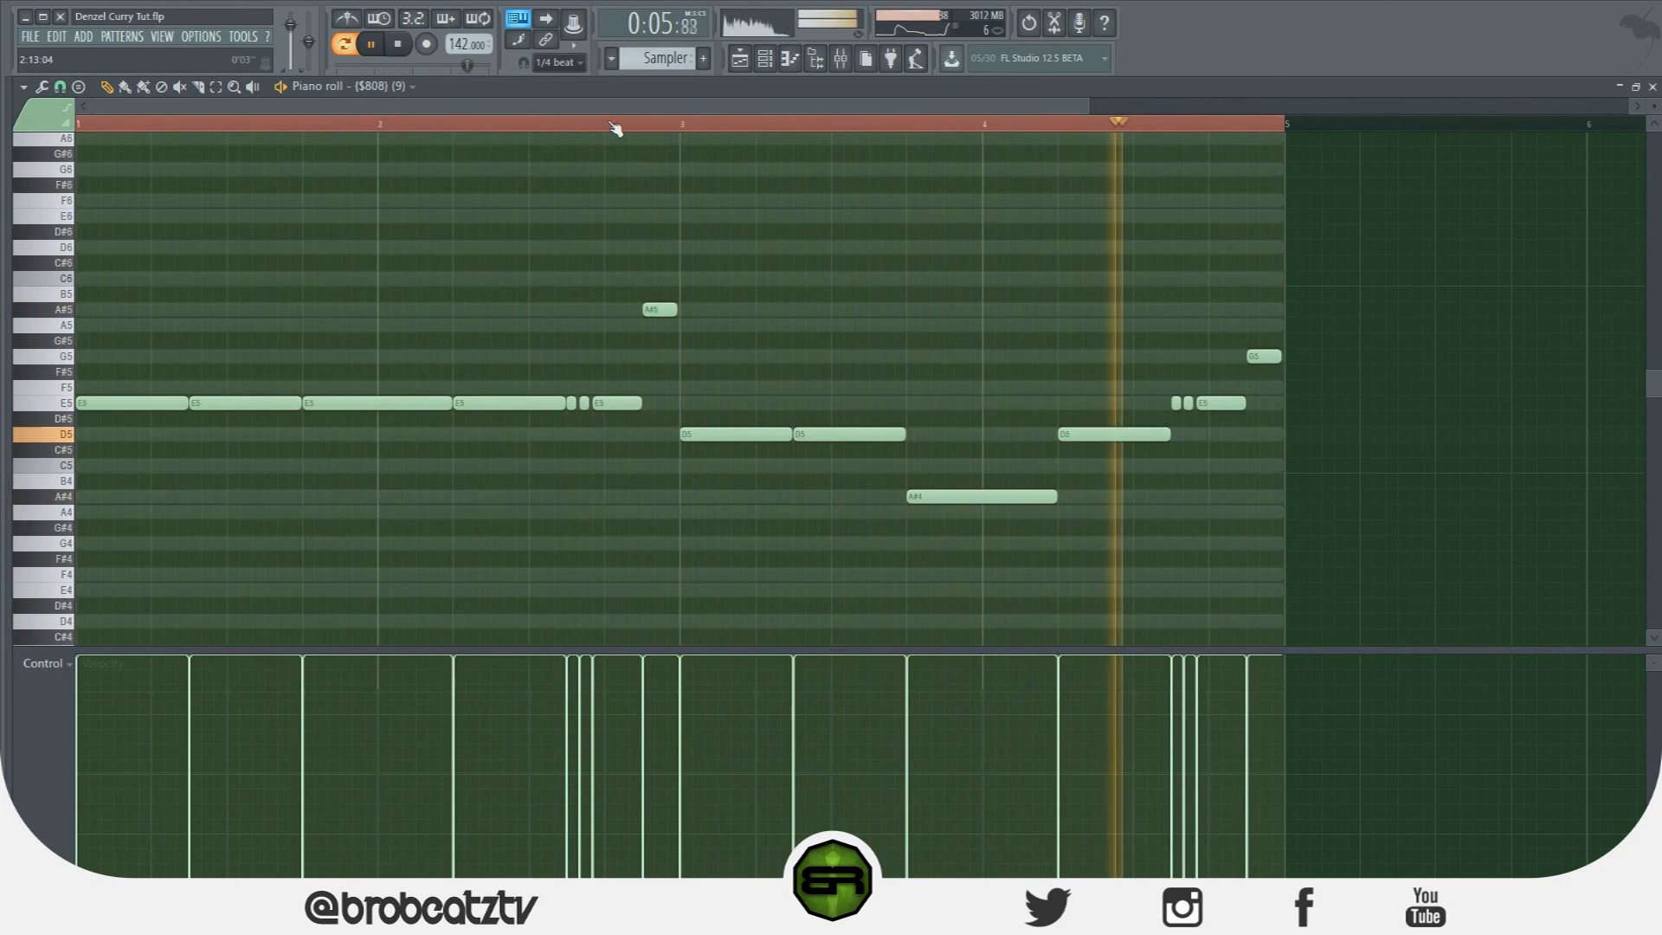
{"action": "key", "text": "space"}
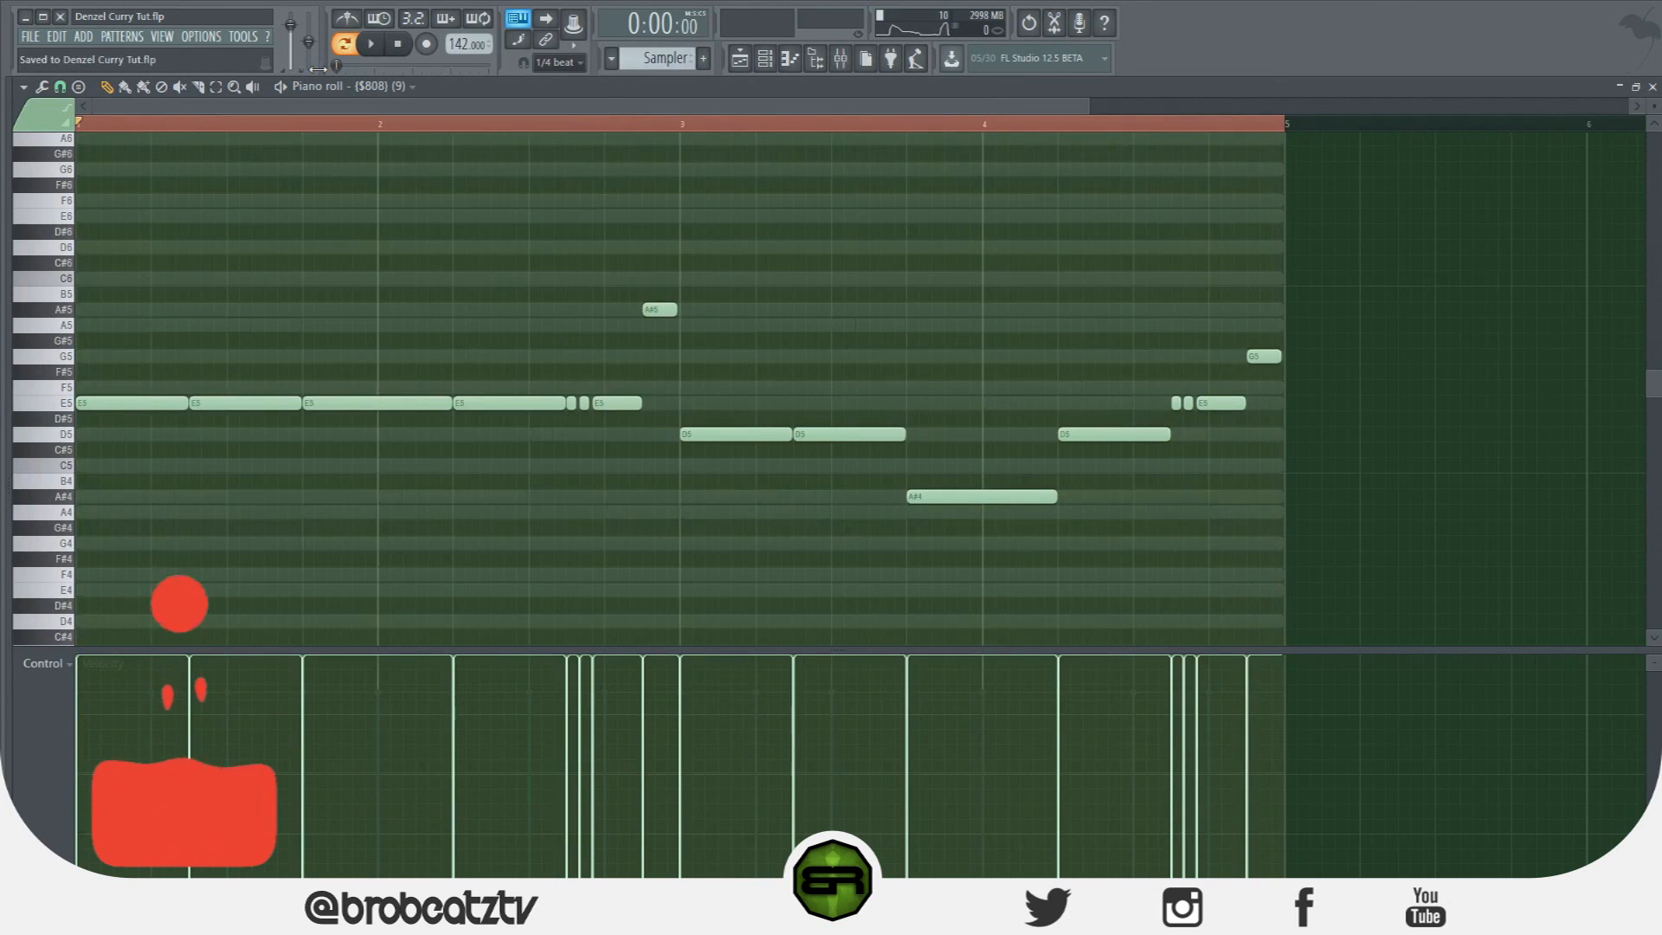
{"action": "left_click_drag", "start_coordinate": [1066, 111], "coordinate": [1136, 109]}
{"action": "left_click", "coordinate": [1040, 135]}
{"action": "key", "text": "space"}
{"action": "key", "text": "space"}
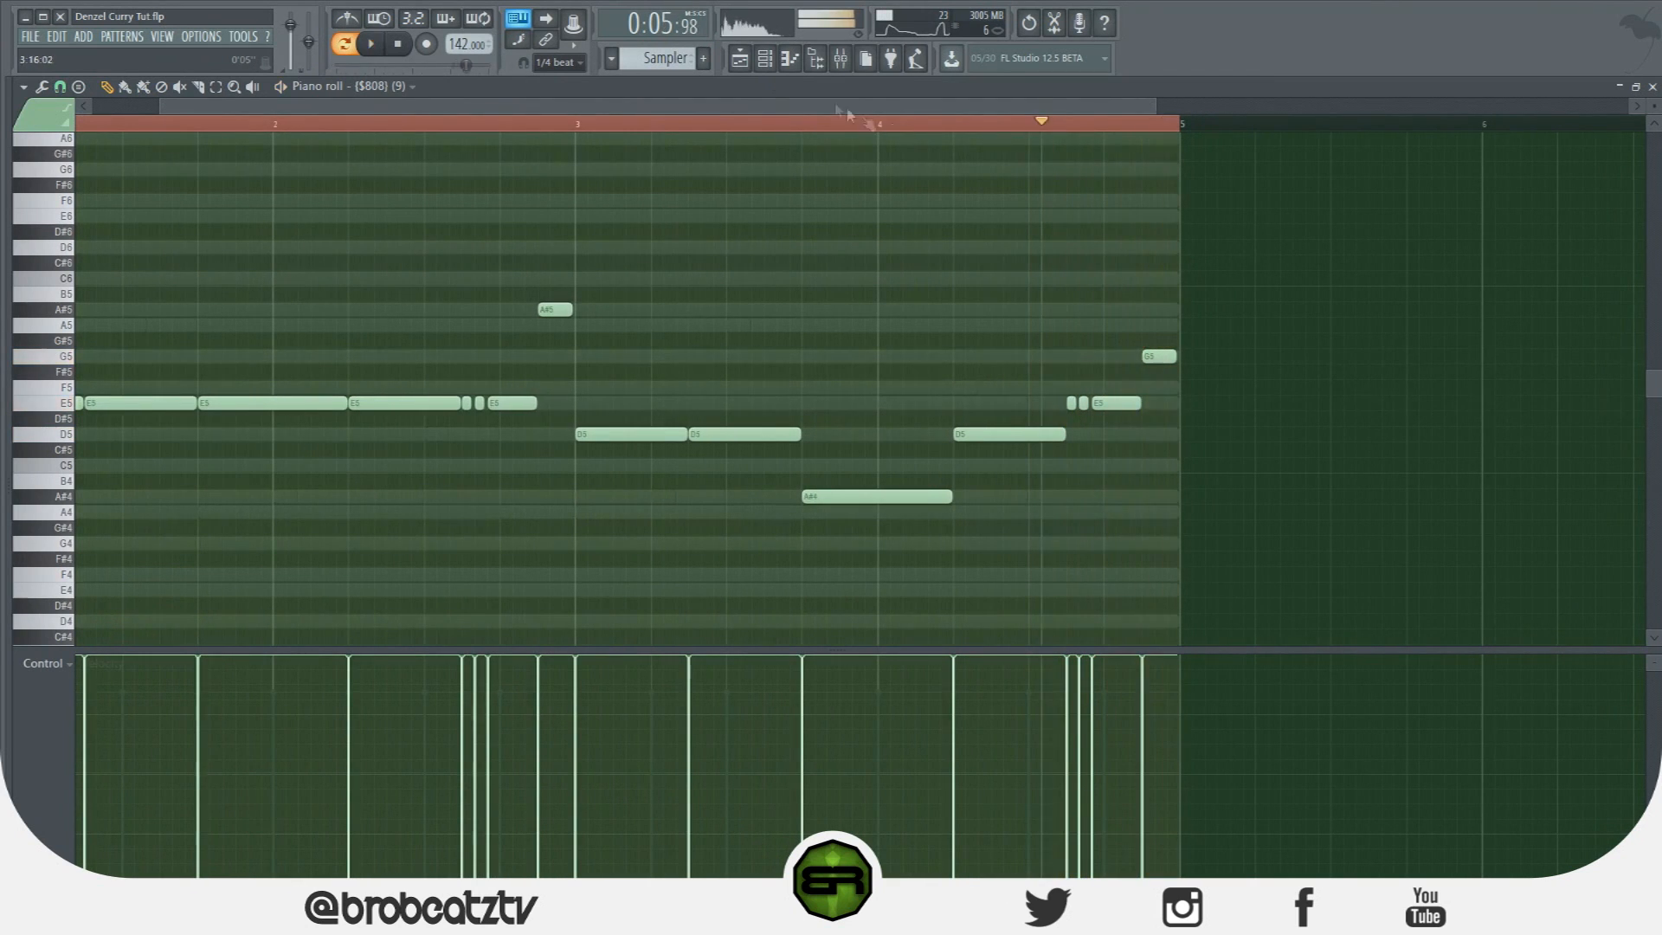
{"action": "left_click", "coordinate": [1151, 340]}
{"action": "right_click", "coordinate": [1157, 356]}
{"action": "key", "text": "space"}
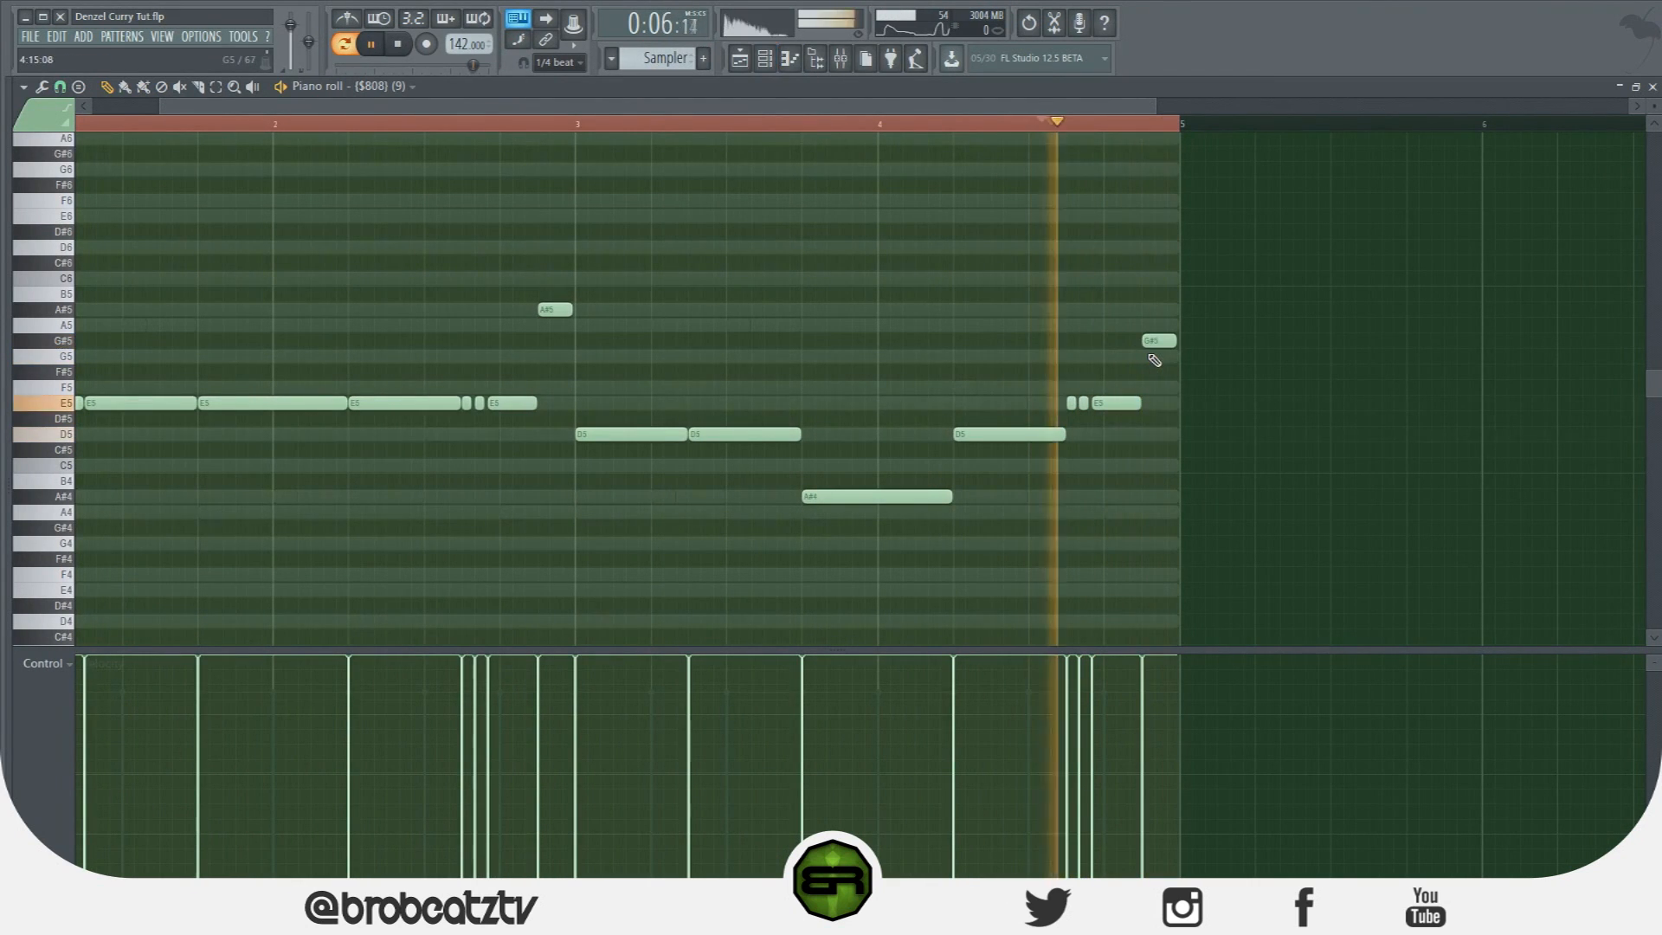
{"action": "key", "text": "space"}
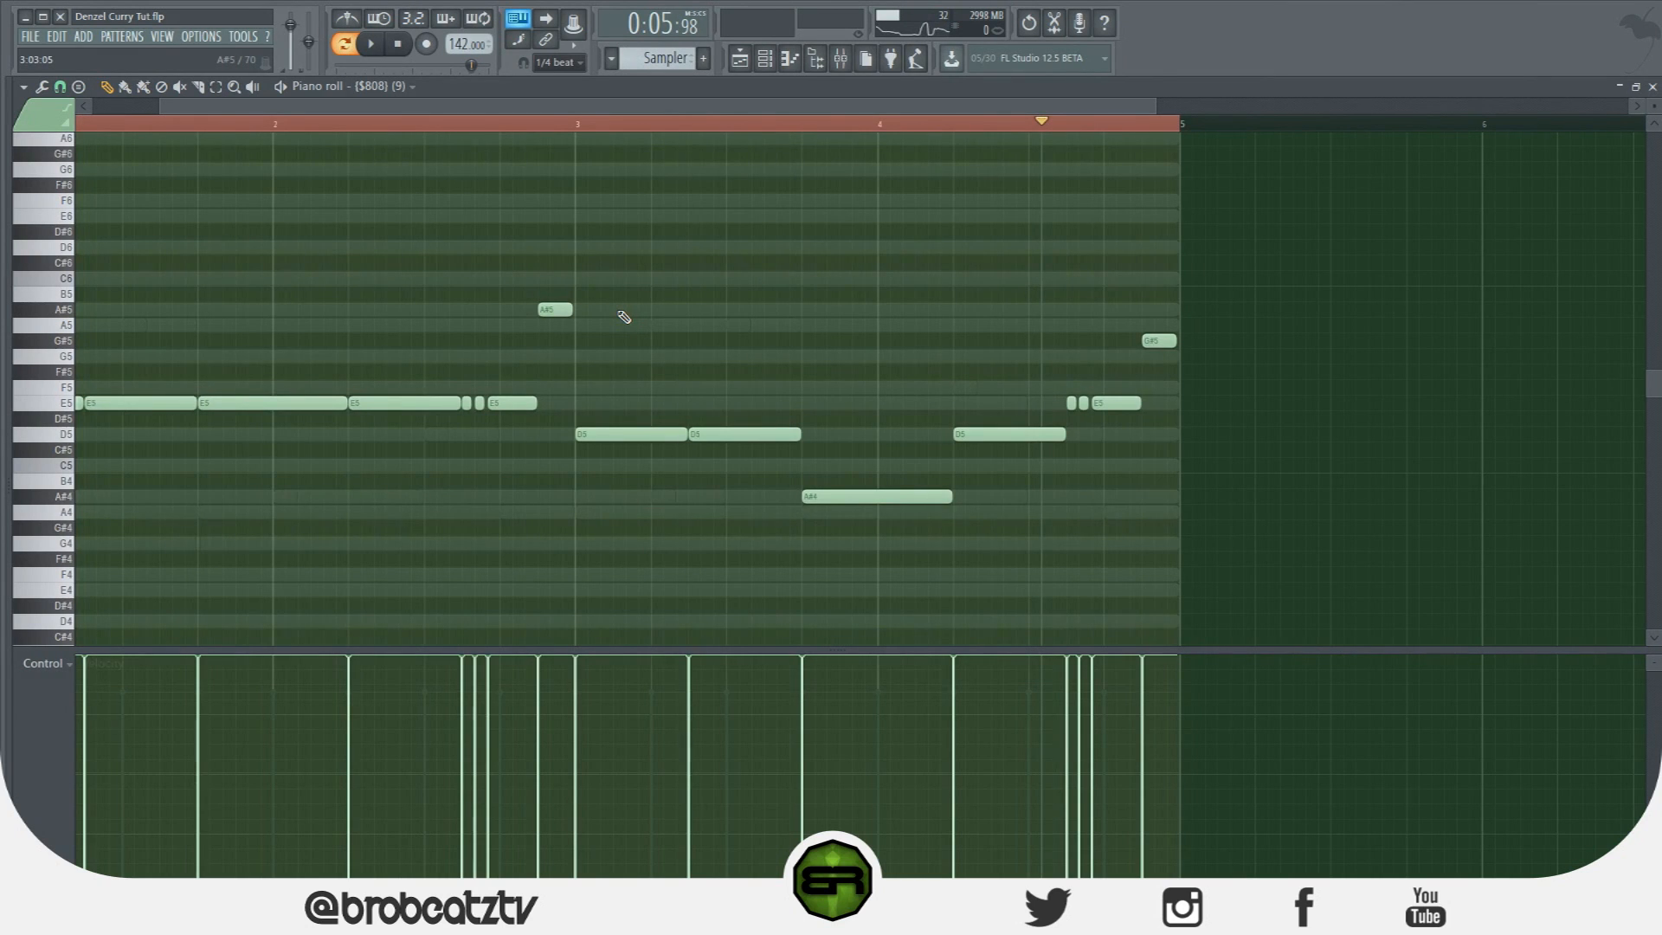
Return to the Playlist and bring the channel rack back into view.
{"action": "left_click", "coordinate": [740, 58]}
{"action": "left_click", "coordinate": [765, 58]}
{"action": "left_click", "coordinate": [765, 58]}
{"action": "left_click", "coordinate": [765, 58]}
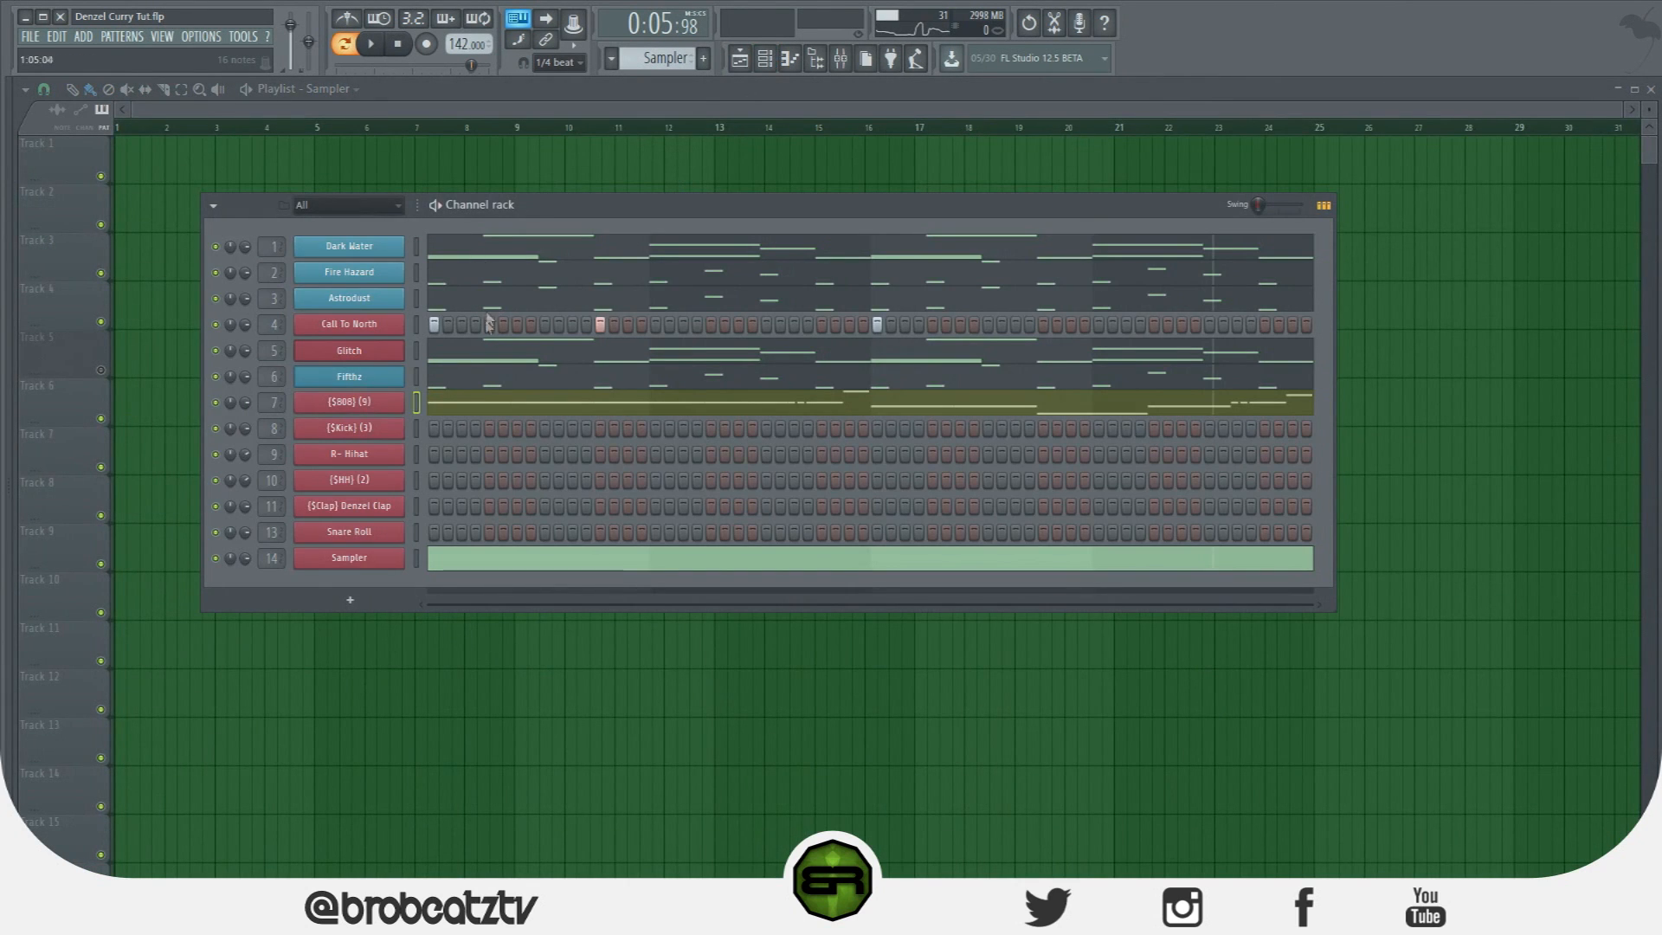
Copy the $808 channel's notes, paste them onto $Kick (3), and view them in the piano roll.
{"action": "left_click", "coordinate": [381, 403]}
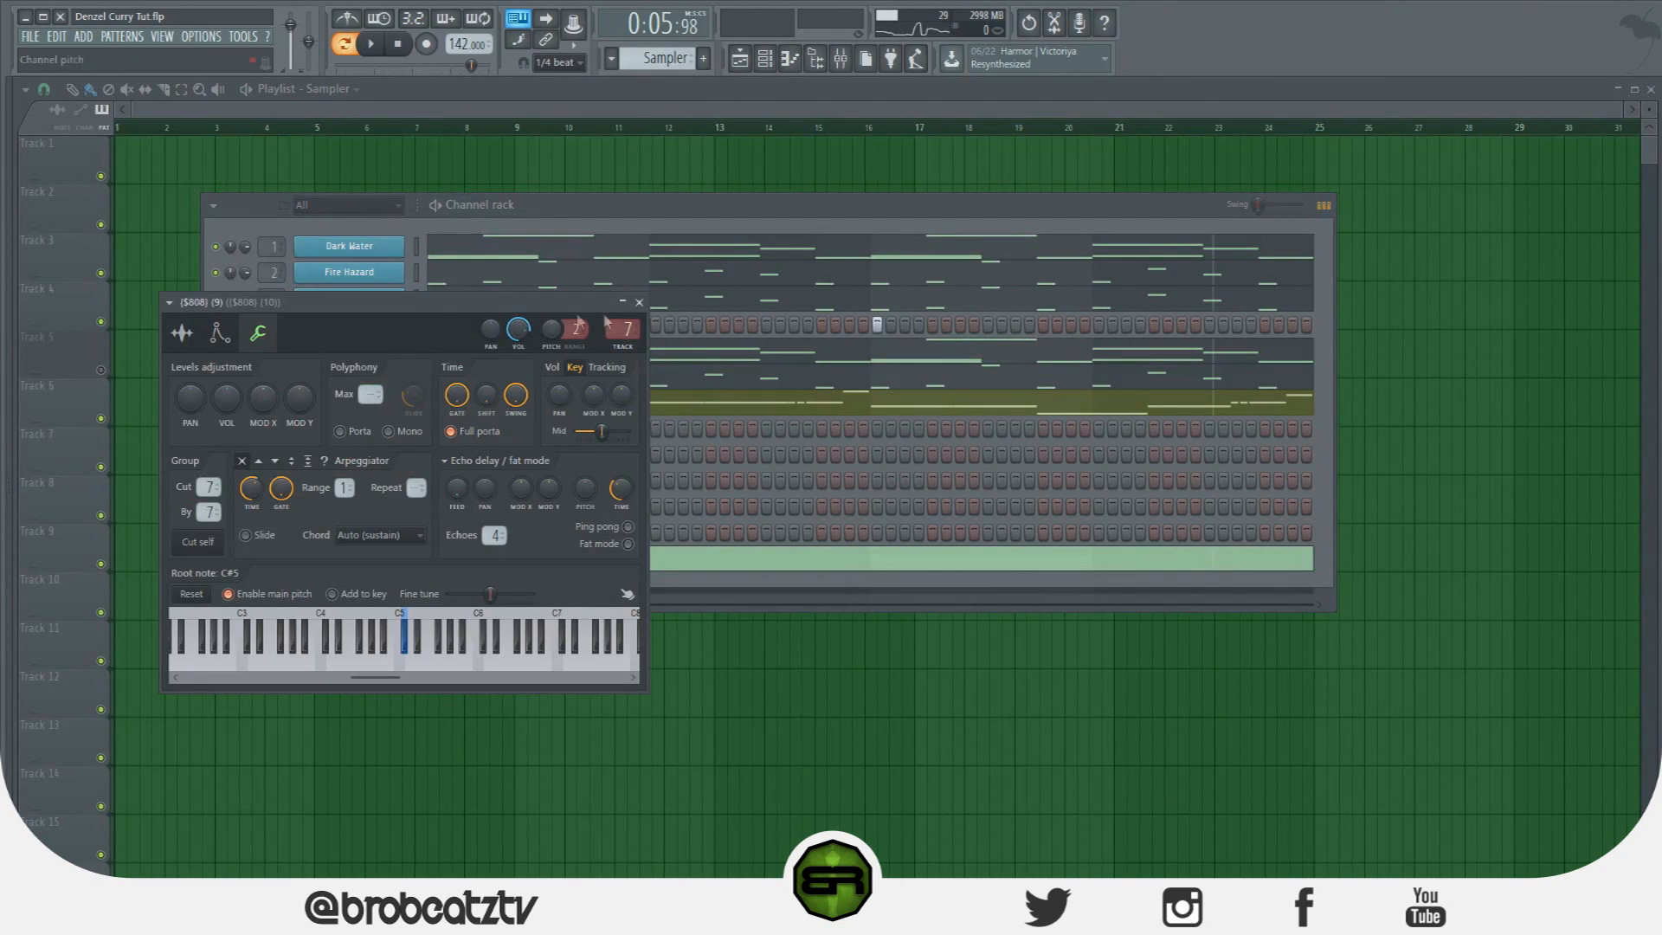
{"action": "left_click", "coordinate": [639, 303]}
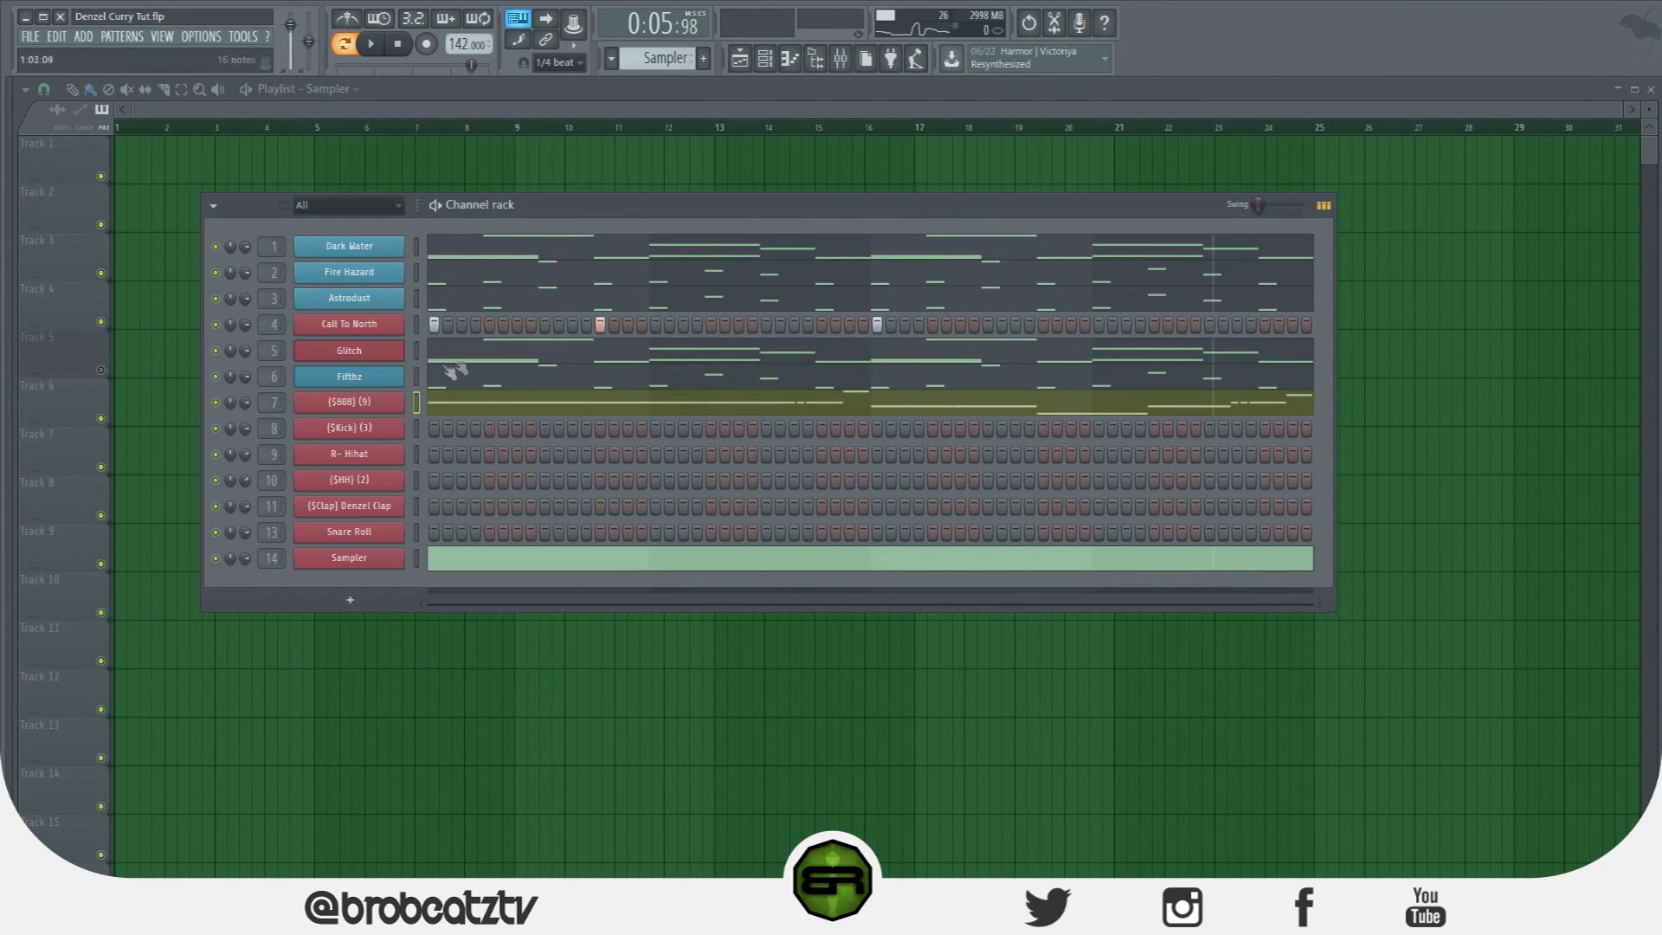
{"action": "right_click", "coordinate": [381, 402]}
{"action": "left_click", "coordinate": [570, 419]}
{"action": "right_click", "coordinate": [349, 427]}
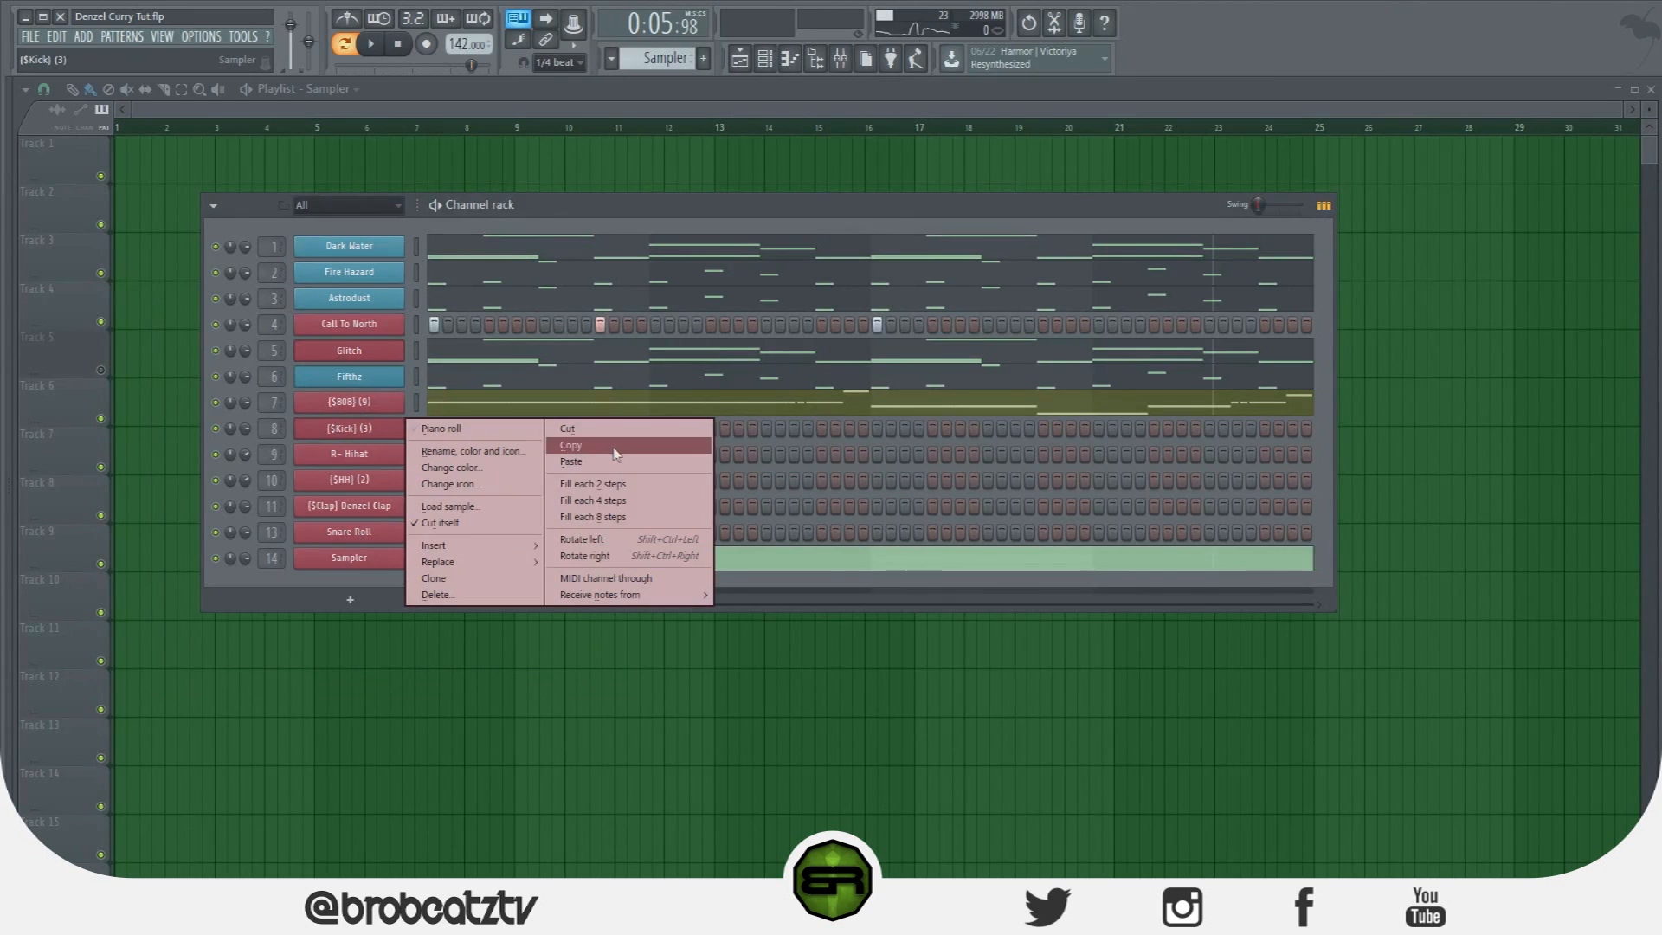
{"action": "left_click", "coordinate": [570, 460]}
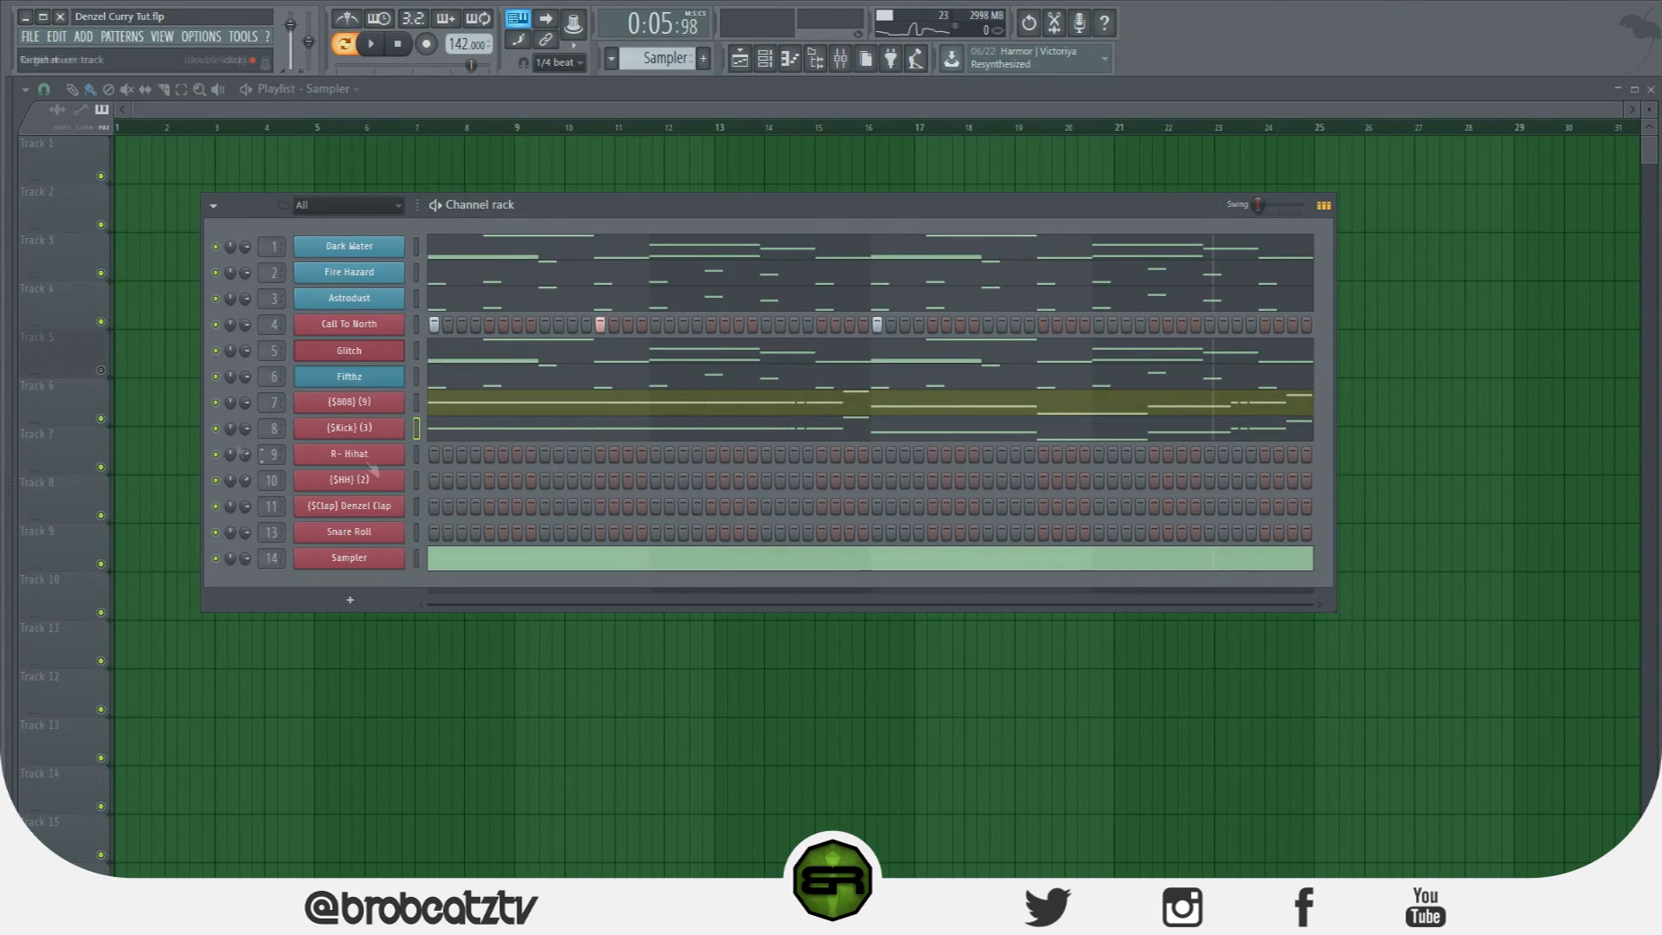
{"action": "left_click", "coordinate": [452, 440]}
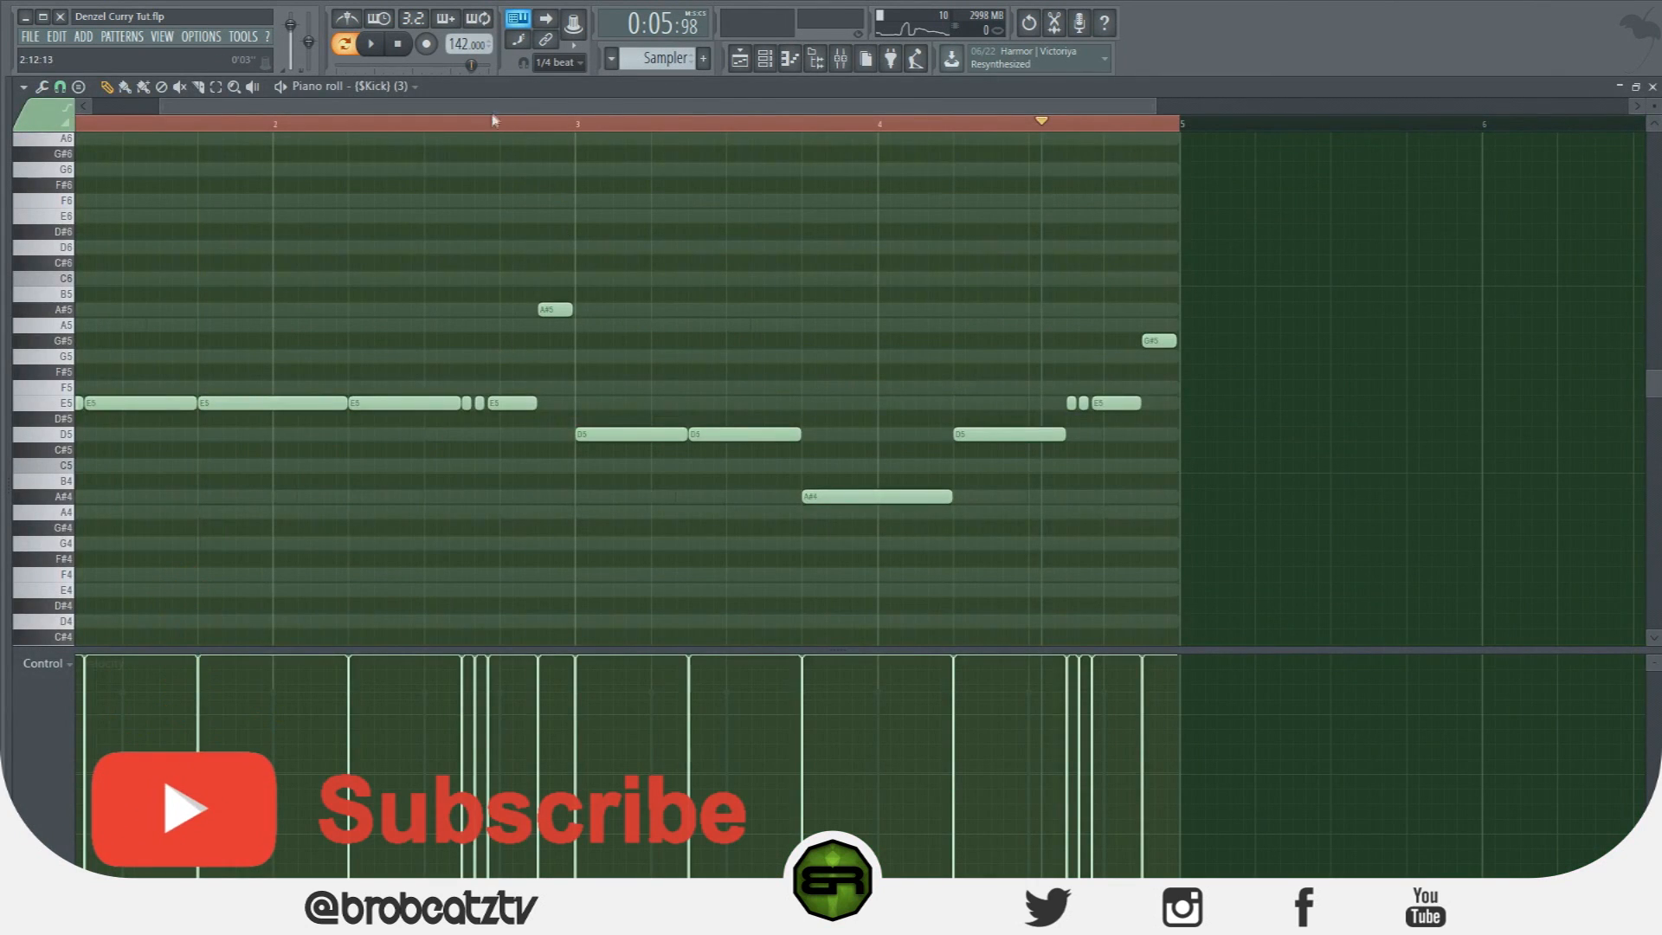
Select all Kick notes, delete a stray short note, and transpose everything down a semitone.
{"action": "left_click_drag", "start_coordinate": [1083, 107], "coordinate": [978, 114]}
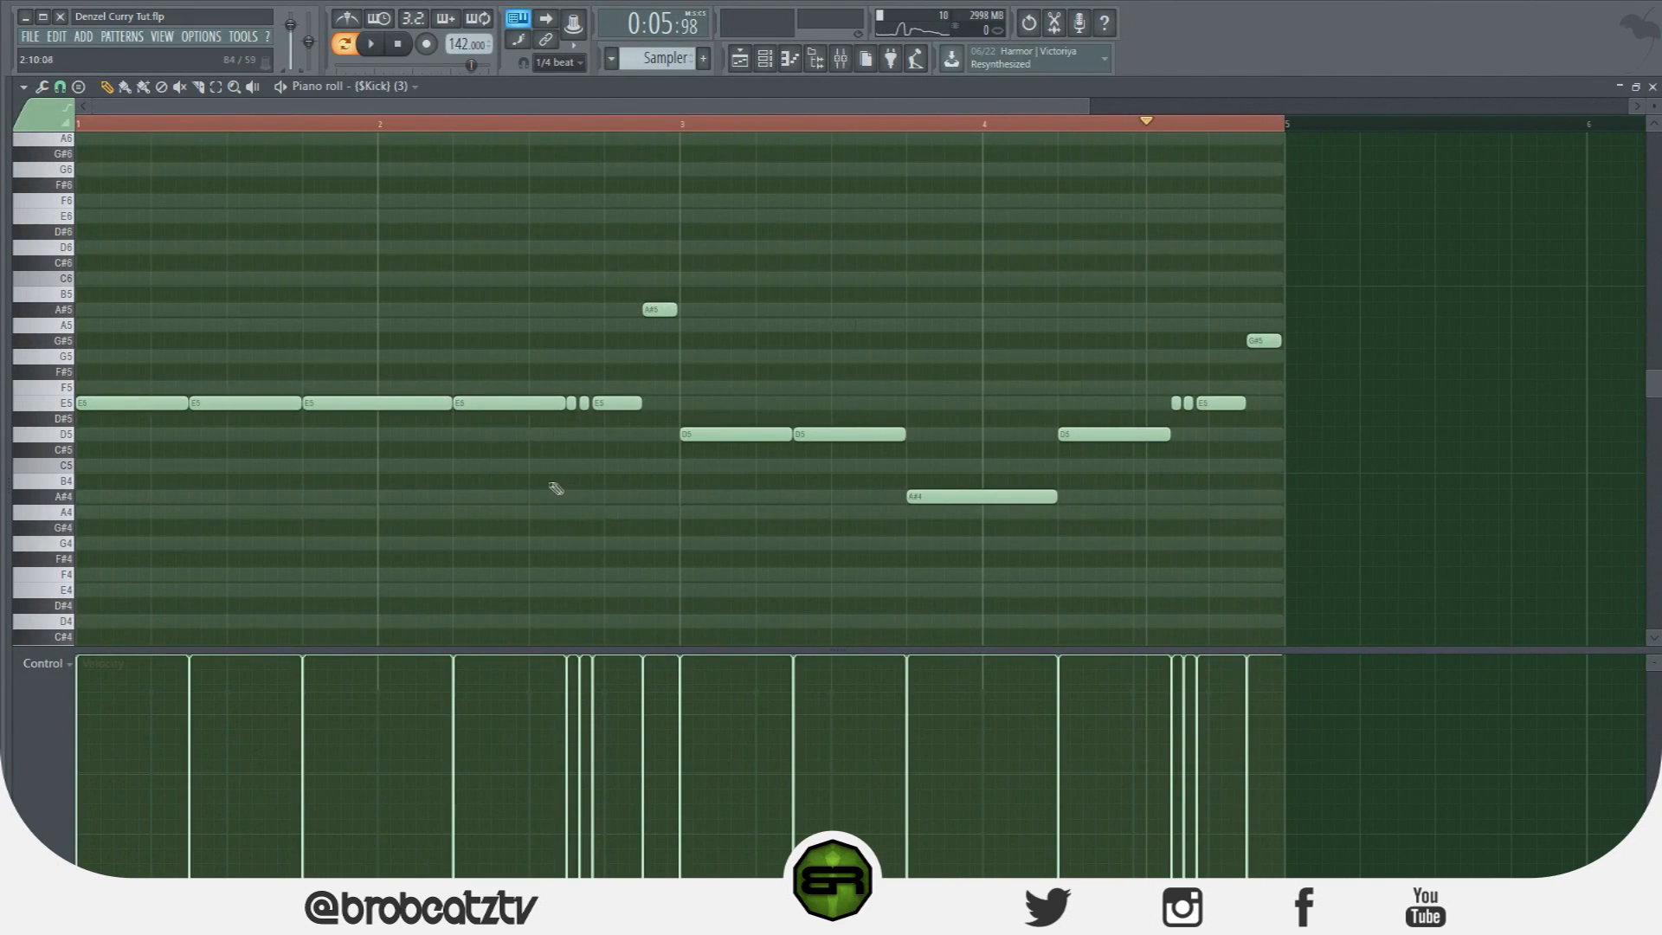
{"action": "key", "text": "ctrl+a"}
{"action": "left_click_drag", "start_coordinate": [132, 389], "coordinate": [92, 487]}
{"action": "right_click", "coordinate": [108, 450]}
{"action": "key", "text": "ctrl+a"}
{"action": "left_click", "coordinate": [207, 419], "text": "ctrl"}
{"action": "left_click", "coordinate": [723, 516], "text": "ctrl+shift"}
Drag the remaining stray Kick notes (A4, F4, D#5, F5) toward B4, deleting a stray A#4.
{"action": "left_click", "coordinate": [855, 515], "text": "ctrl+shift"}
{"action": "left_click_drag", "start_coordinate": [856, 515], "coordinate": [856, 483]}
{"action": "left_click", "coordinate": [924, 556], "text": "ctrl"}
{"action": "left_click_drag", "start_coordinate": [976, 572], "coordinate": [964, 508]}
{"action": "left_click_drag", "start_coordinate": [971, 500], "coordinate": [1113, 481]}
{"action": "right_click", "coordinate": [986, 501]}
{"action": "left_click_drag", "start_coordinate": [1265, 418], "coordinate": [1254, 481]}
{"action": "left_click_drag", "start_coordinate": [658, 386], "coordinate": [650, 480]}
Play the Kick pattern, replace its final note with a B4 closing bar 4, and open the mixer.
{"action": "key", "text": "space"}
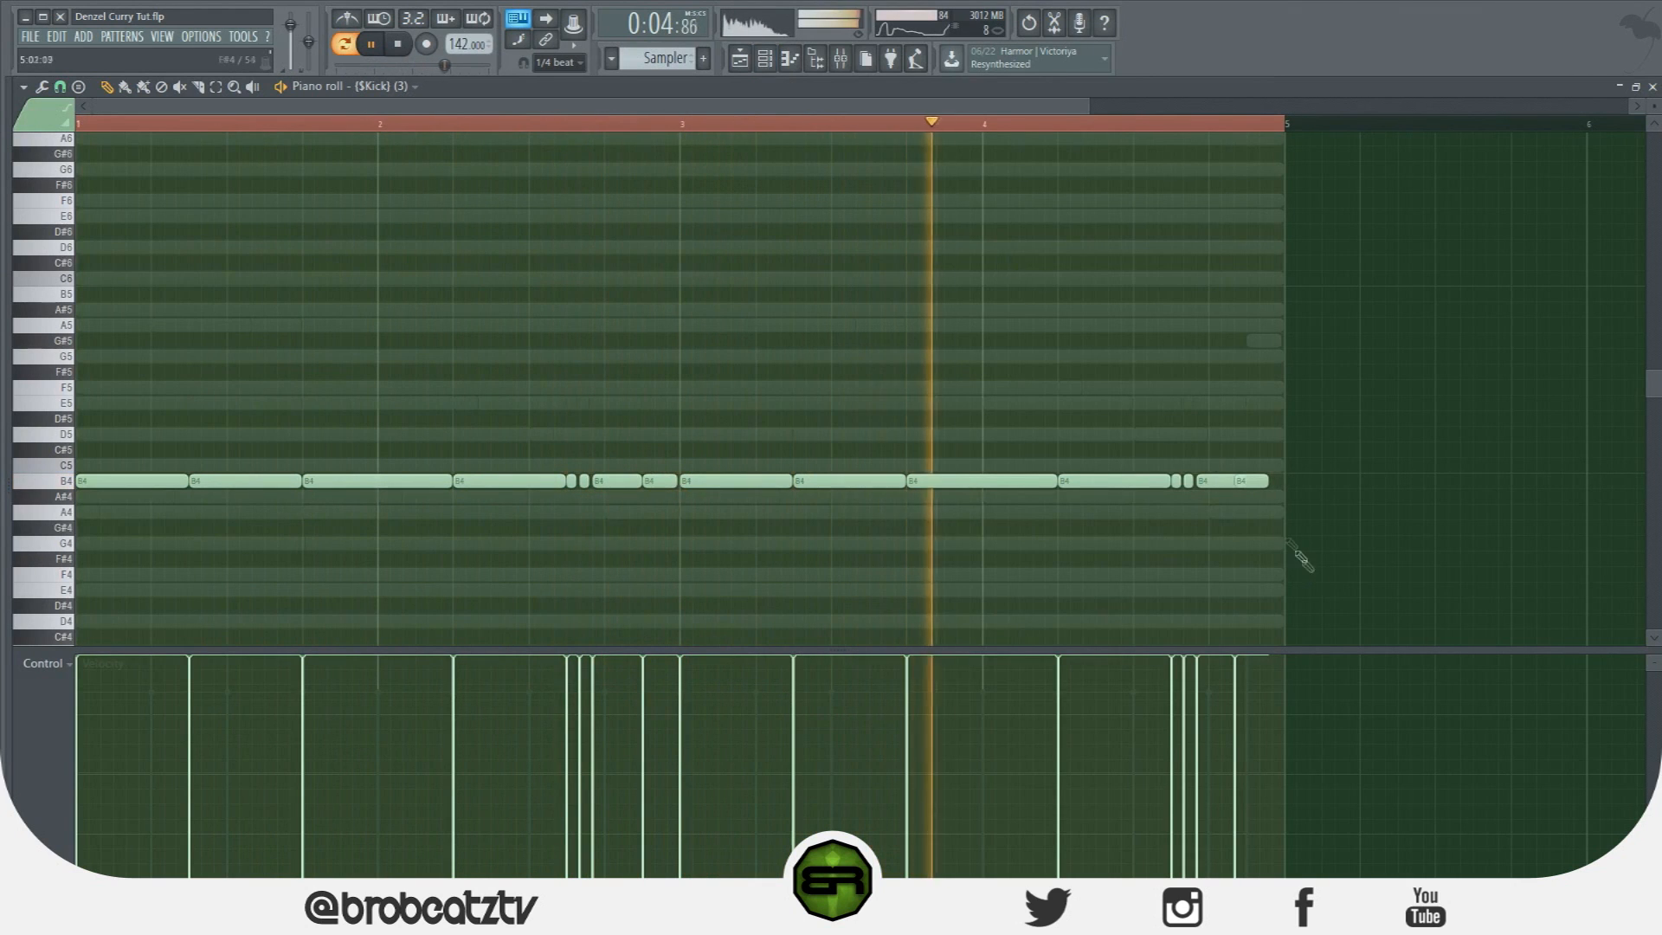
{"action": "right_click", "coordinate": [1252, 481]}
{"action": "left_click", "coordinate": [1254, 485]}
{"action": "key", "text": "space"}
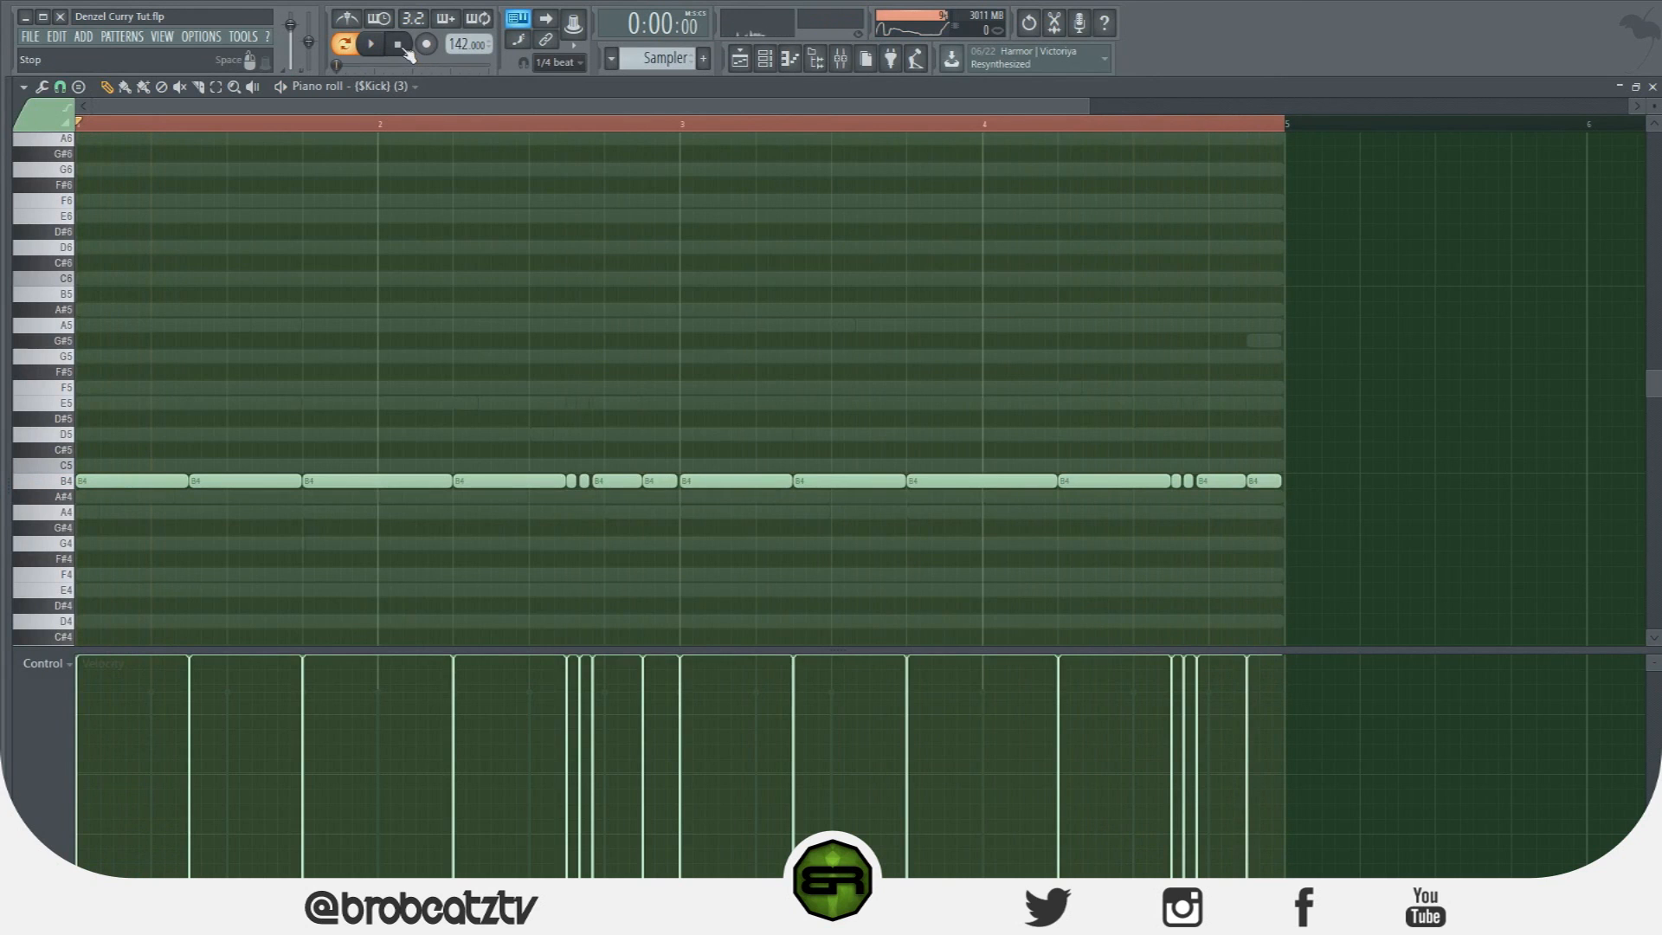
{"action": "left_click", "coordinate": [840, 66]}
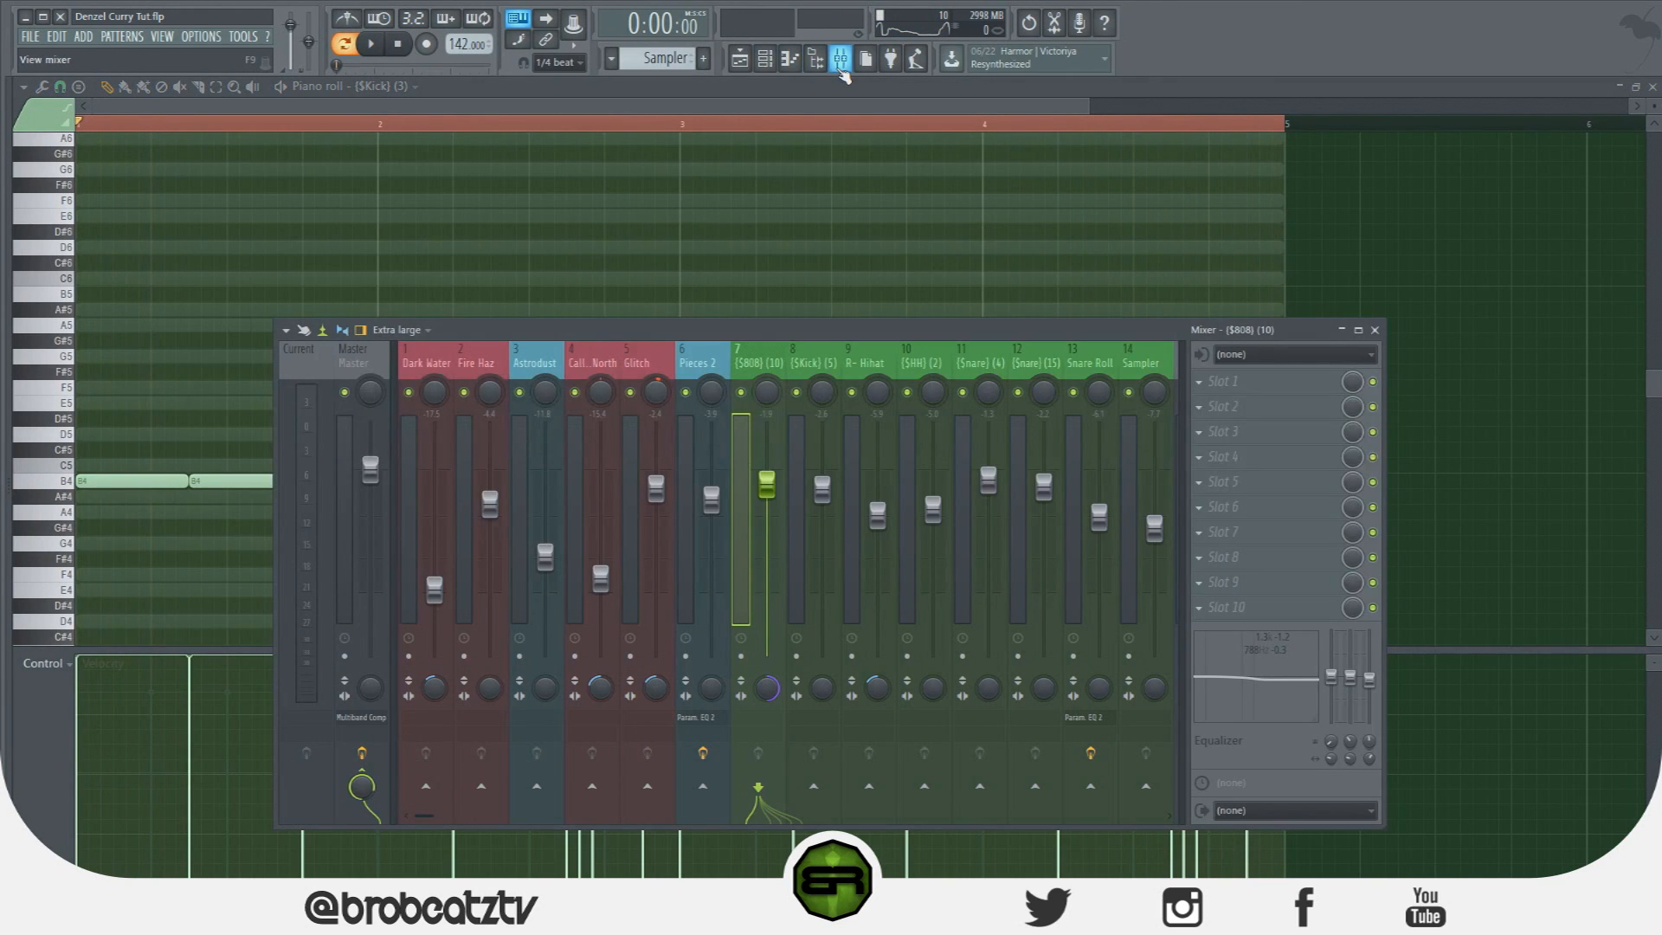
Apply Fill each 8 steps to the R- Hihat channel's step row in the channel rack.
{"action": "left_click", "coordinate": [765, 59]}
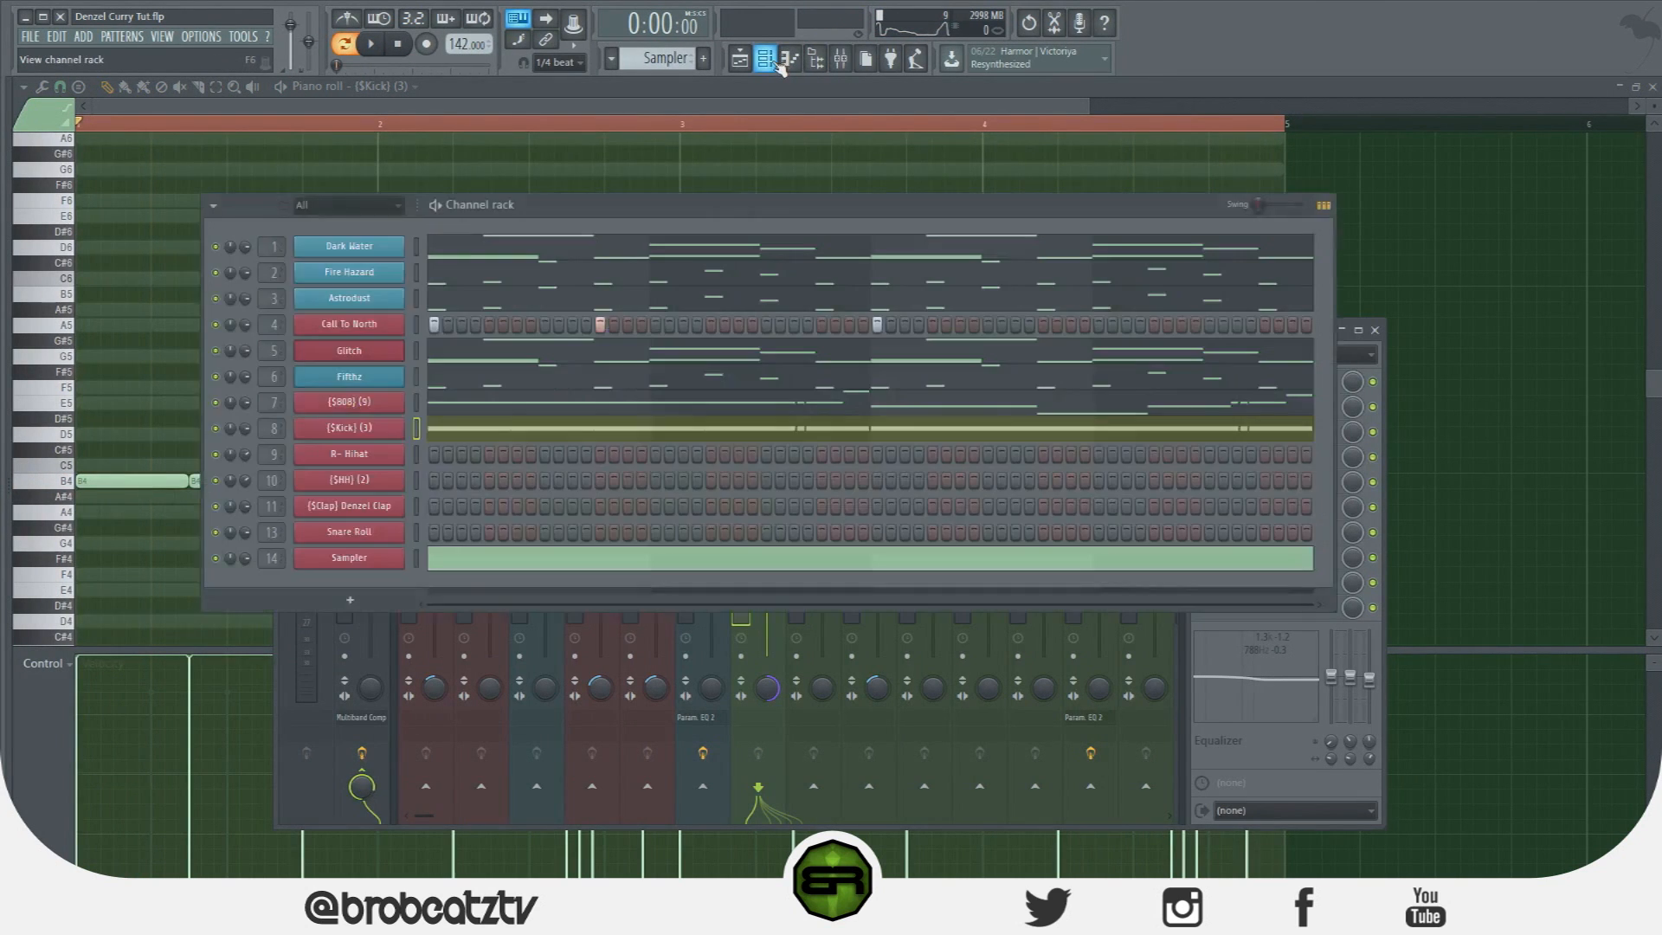
{"action": "right_click", "coordinate": [371, 465]}
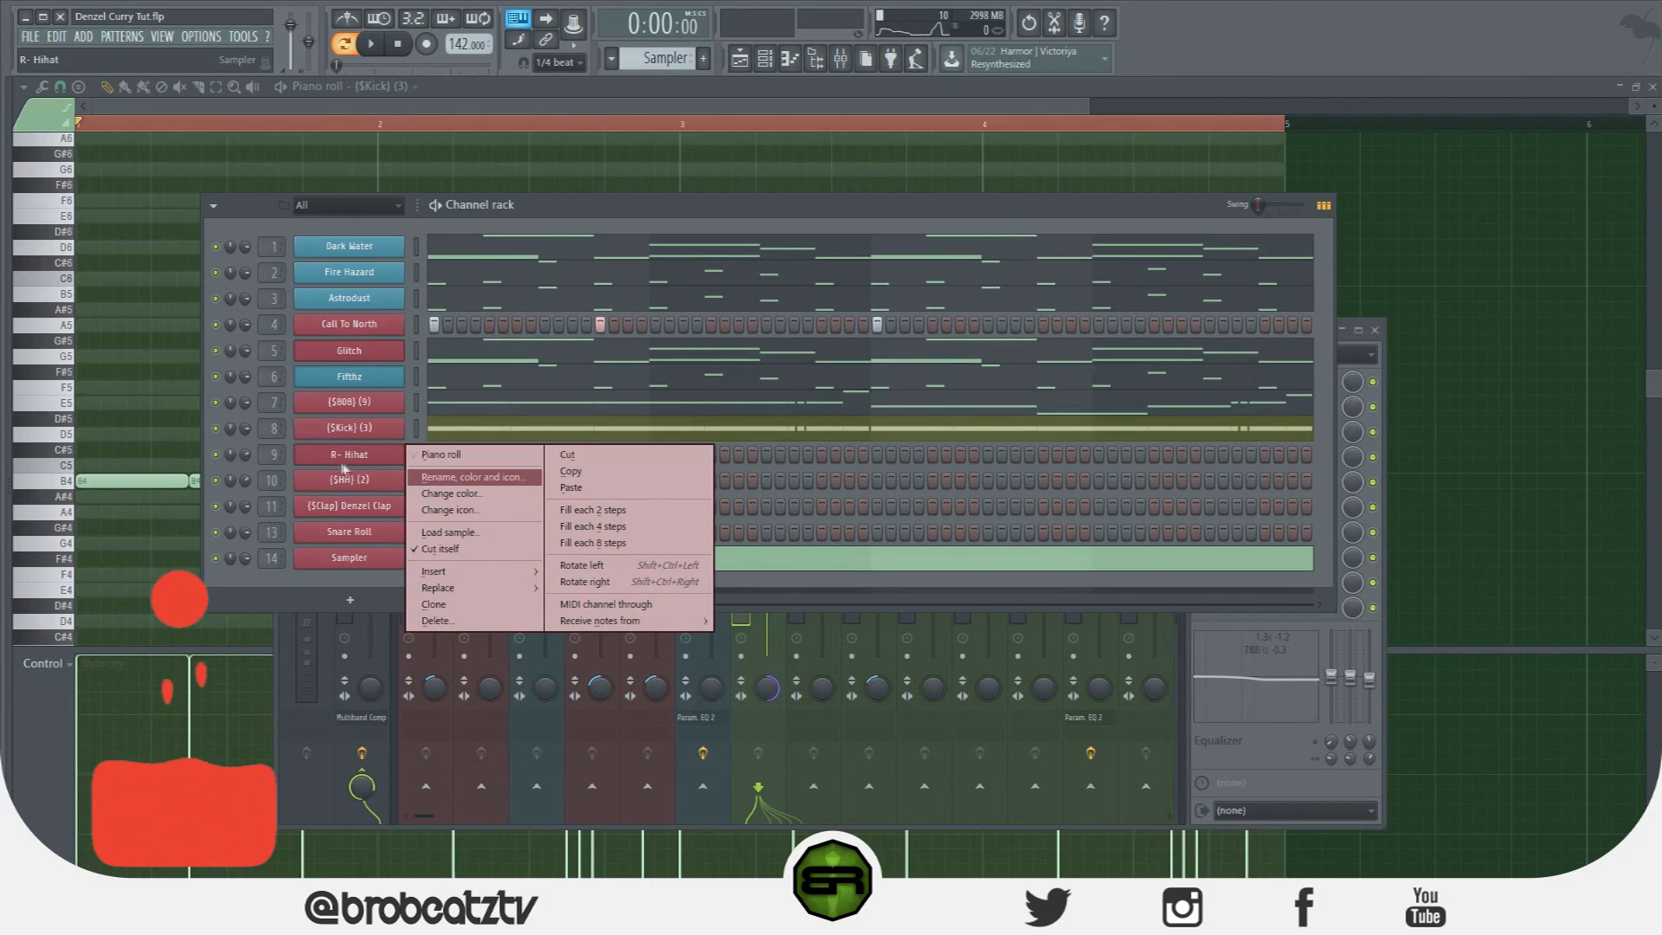
{"action": "left_click", "coordinate": [583, 545]}
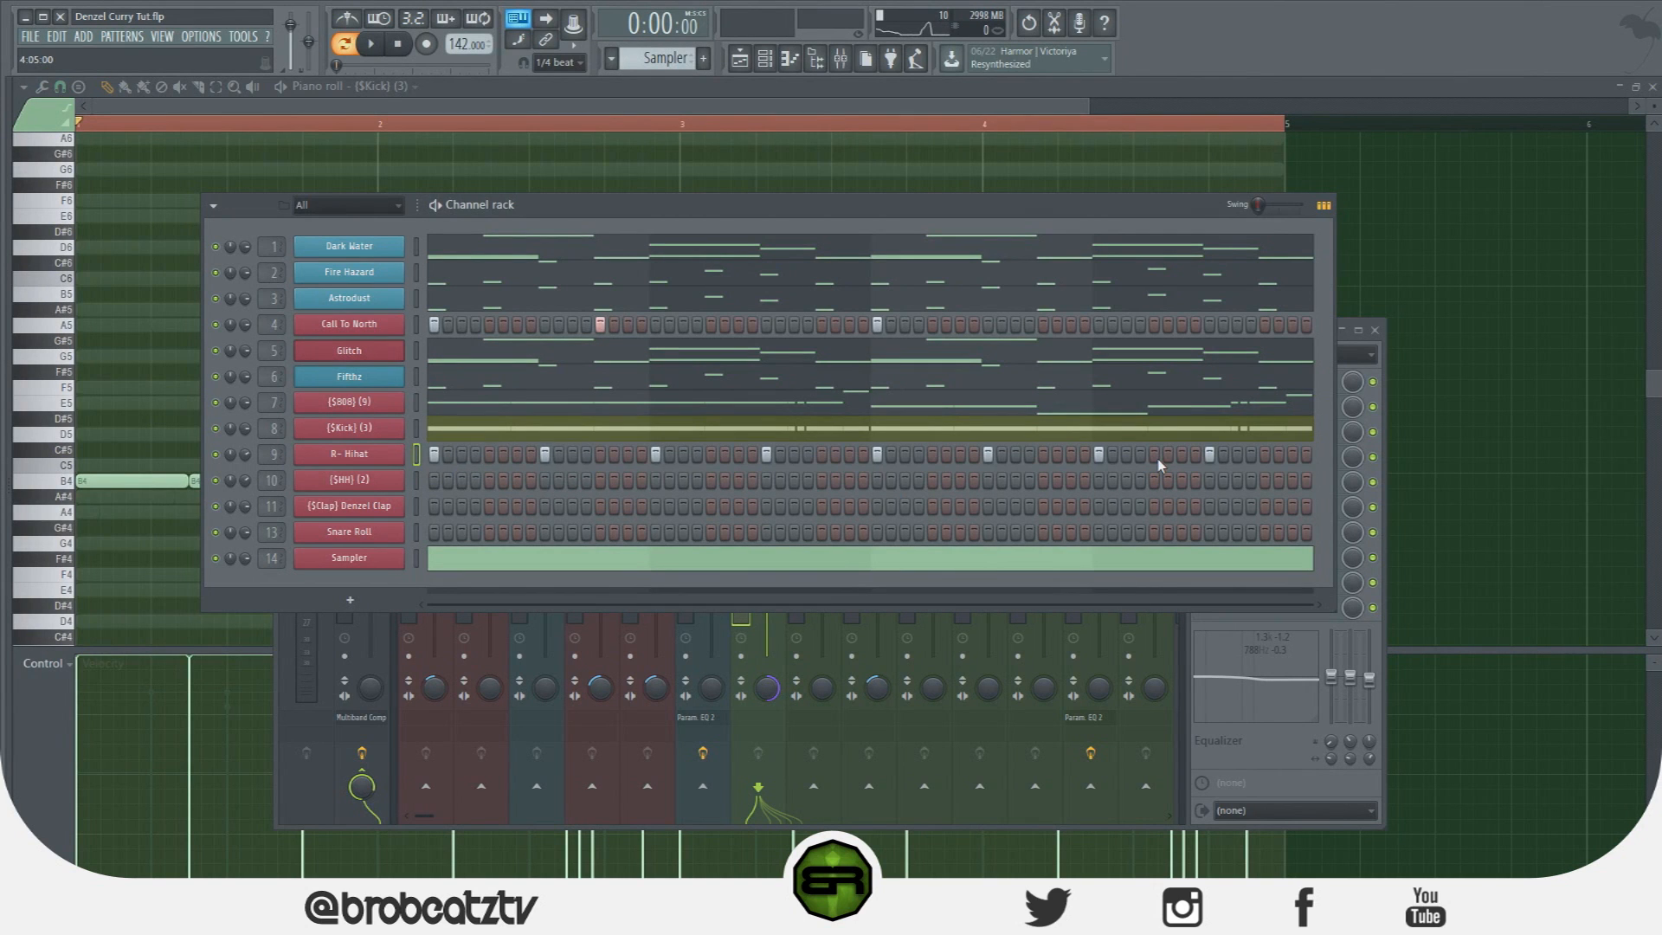
Open R- Hihat in the piano roll and pencil a run of C5 hits into the gaps of bar 4.
{"action": "right_click", "coordinate": [394, 452]}
{"action": "left_click", "coordinate": [455, 455]}
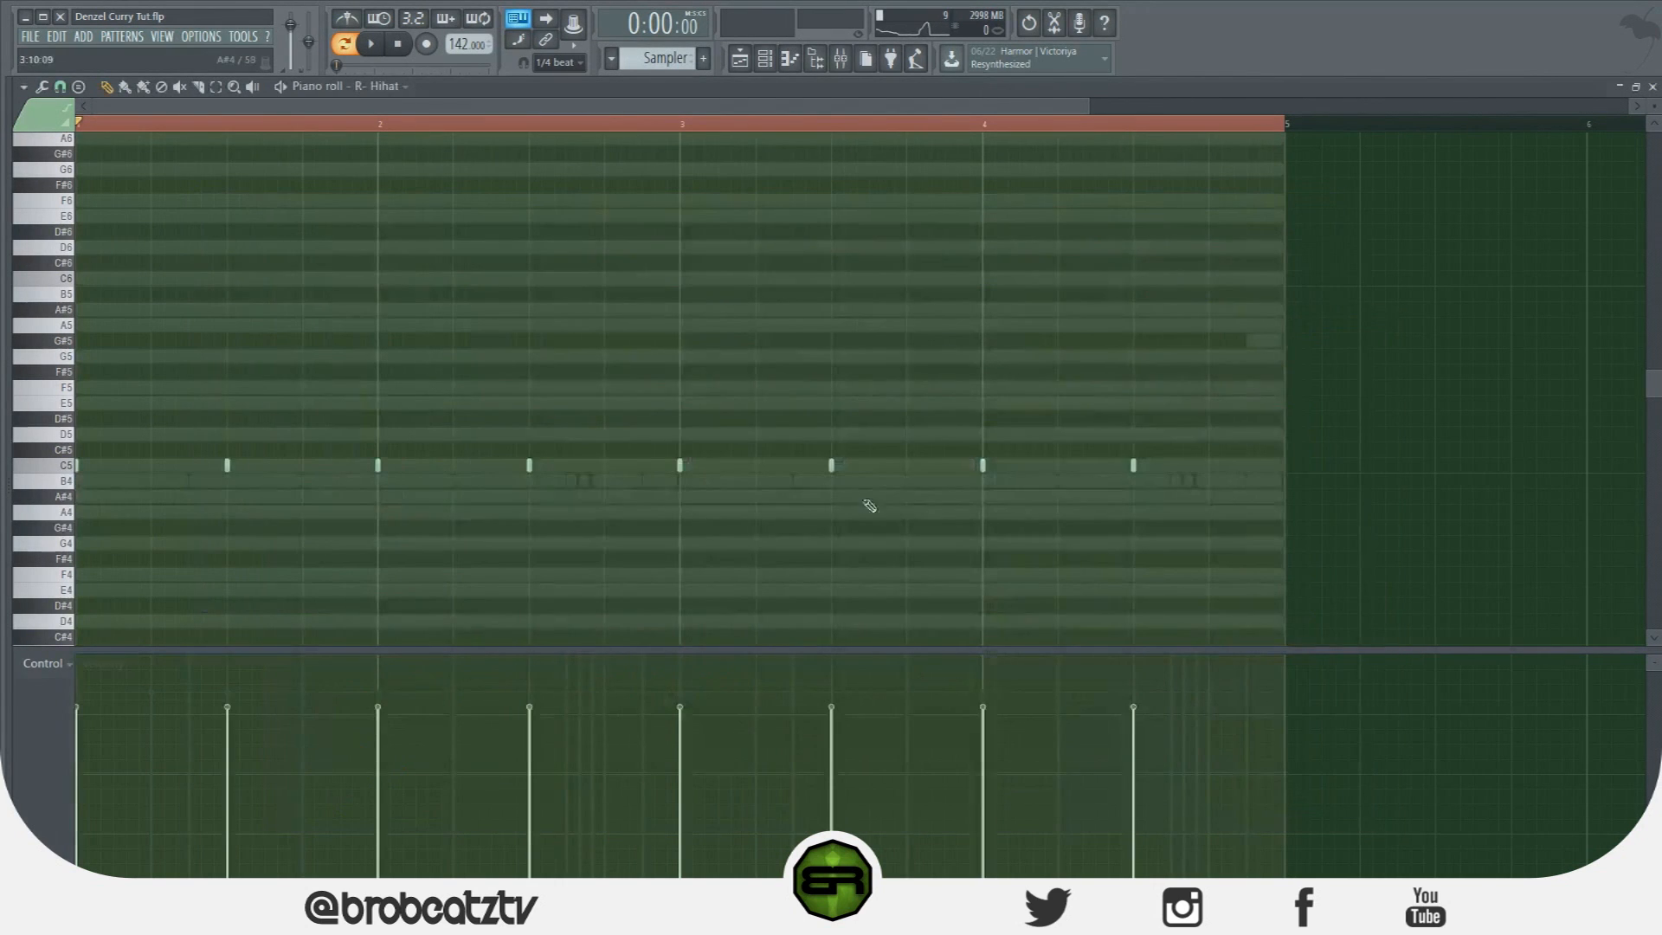
{"action": "left_click_drag", "start_coordinate": [1062, 466], "coordinate": [1138, 467]}
{"action": "left_click", "coordinate": [1057, 465]}
{"action": "left_click", "coordinate": [1208, 465]}
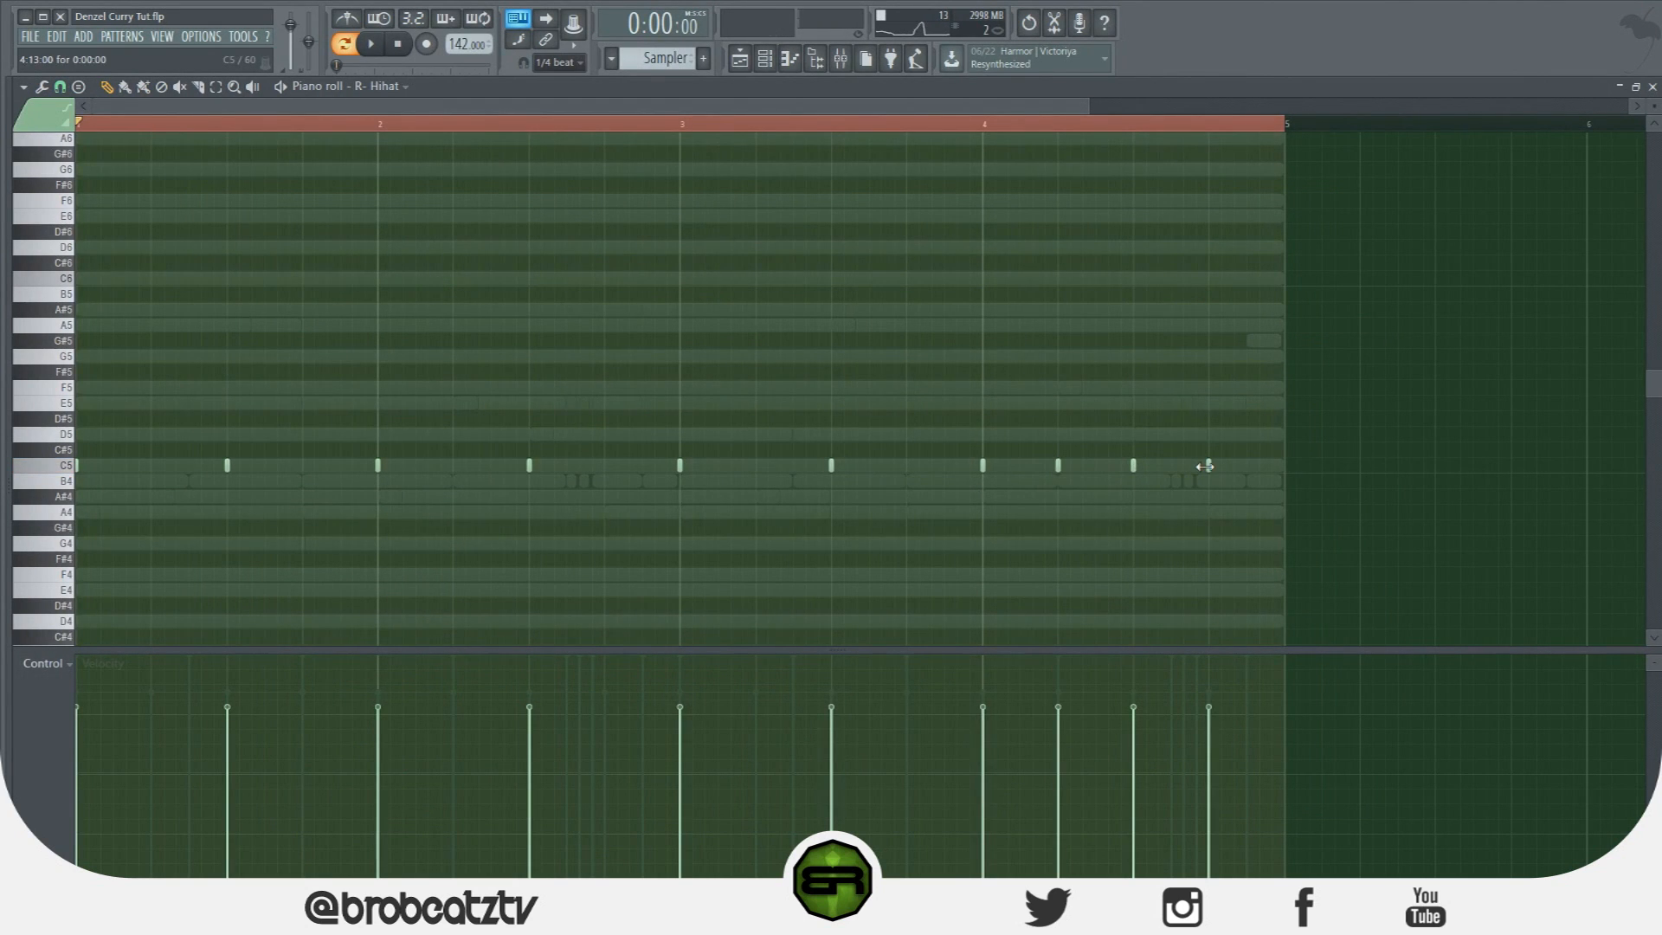
{"action": "left_click", "coordinate": [1024, 467]}
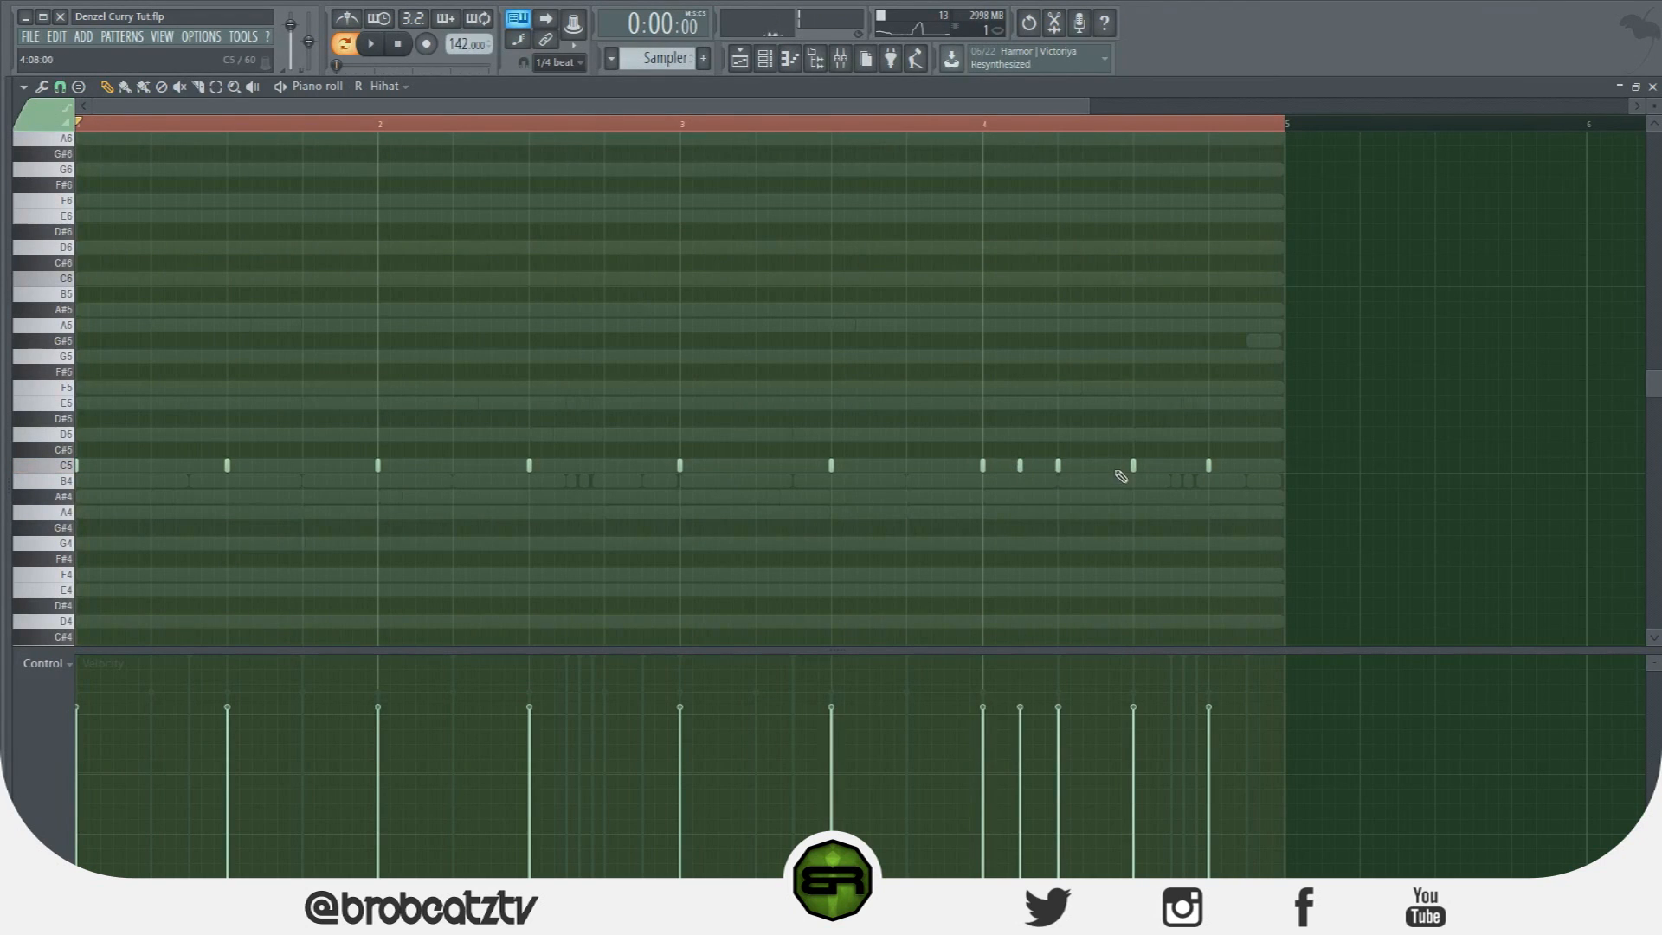
{"action": "left_click", "coordinate": [1096, 465]}
{"action": "left_click", "coordinate": [1171, 466]}
{"action": "left_click", "coordinate": [1246, 466]}
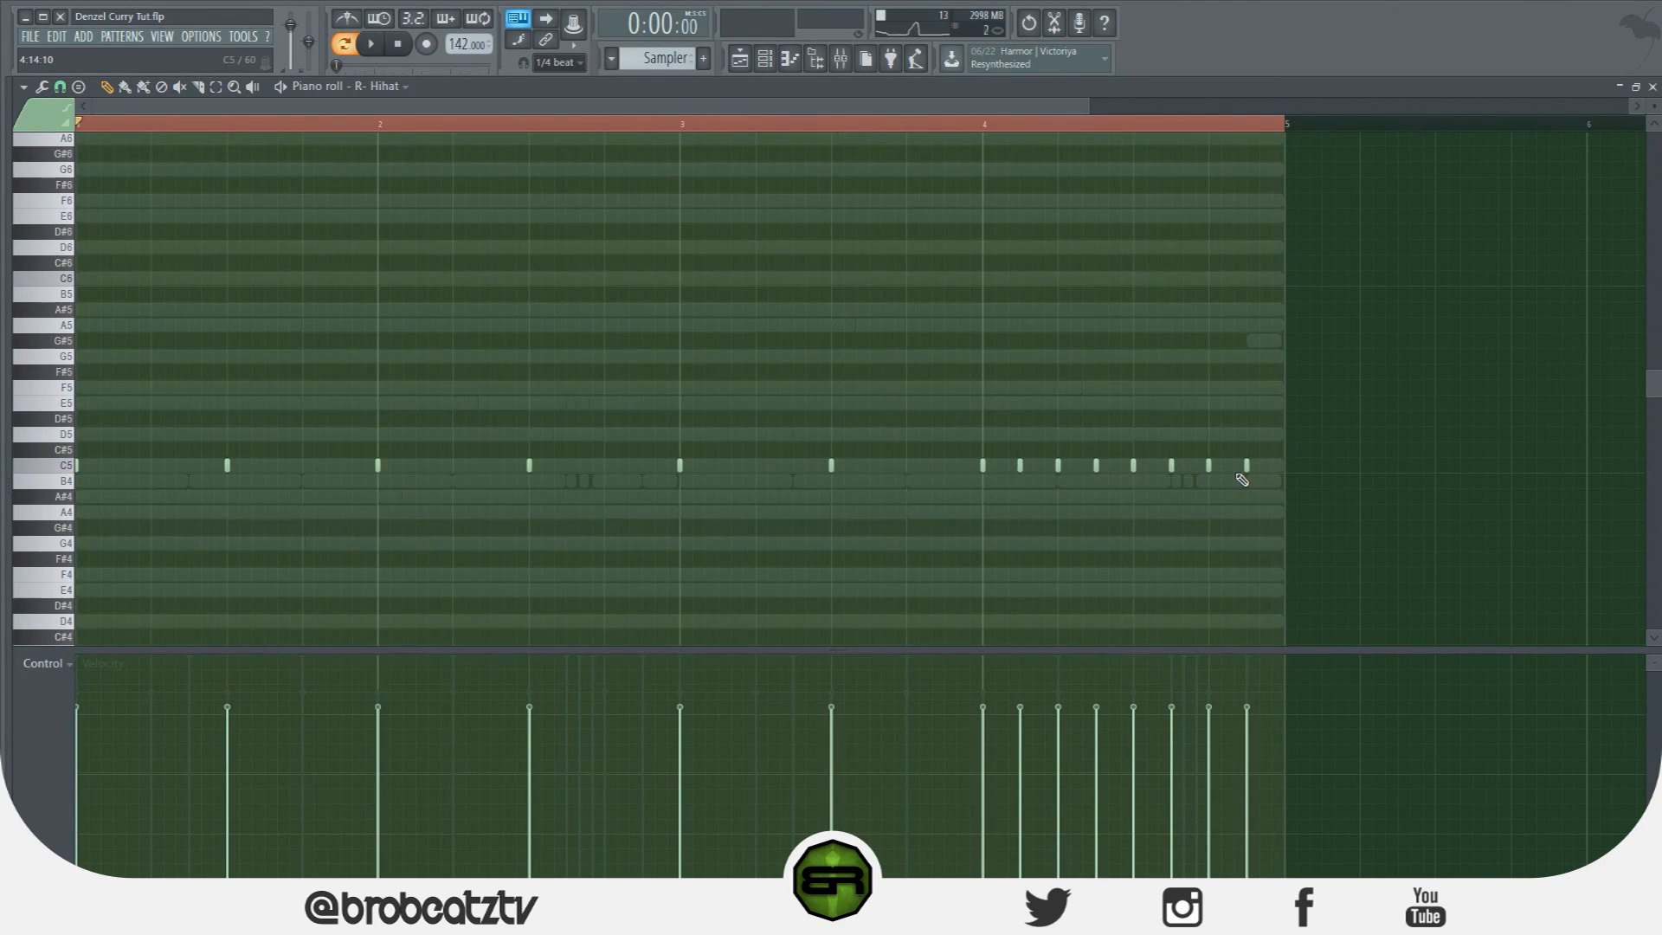
Select all the hi-hat notes and move them down an octave to C4.
{"action": "key", "text": "ctrl+a"}
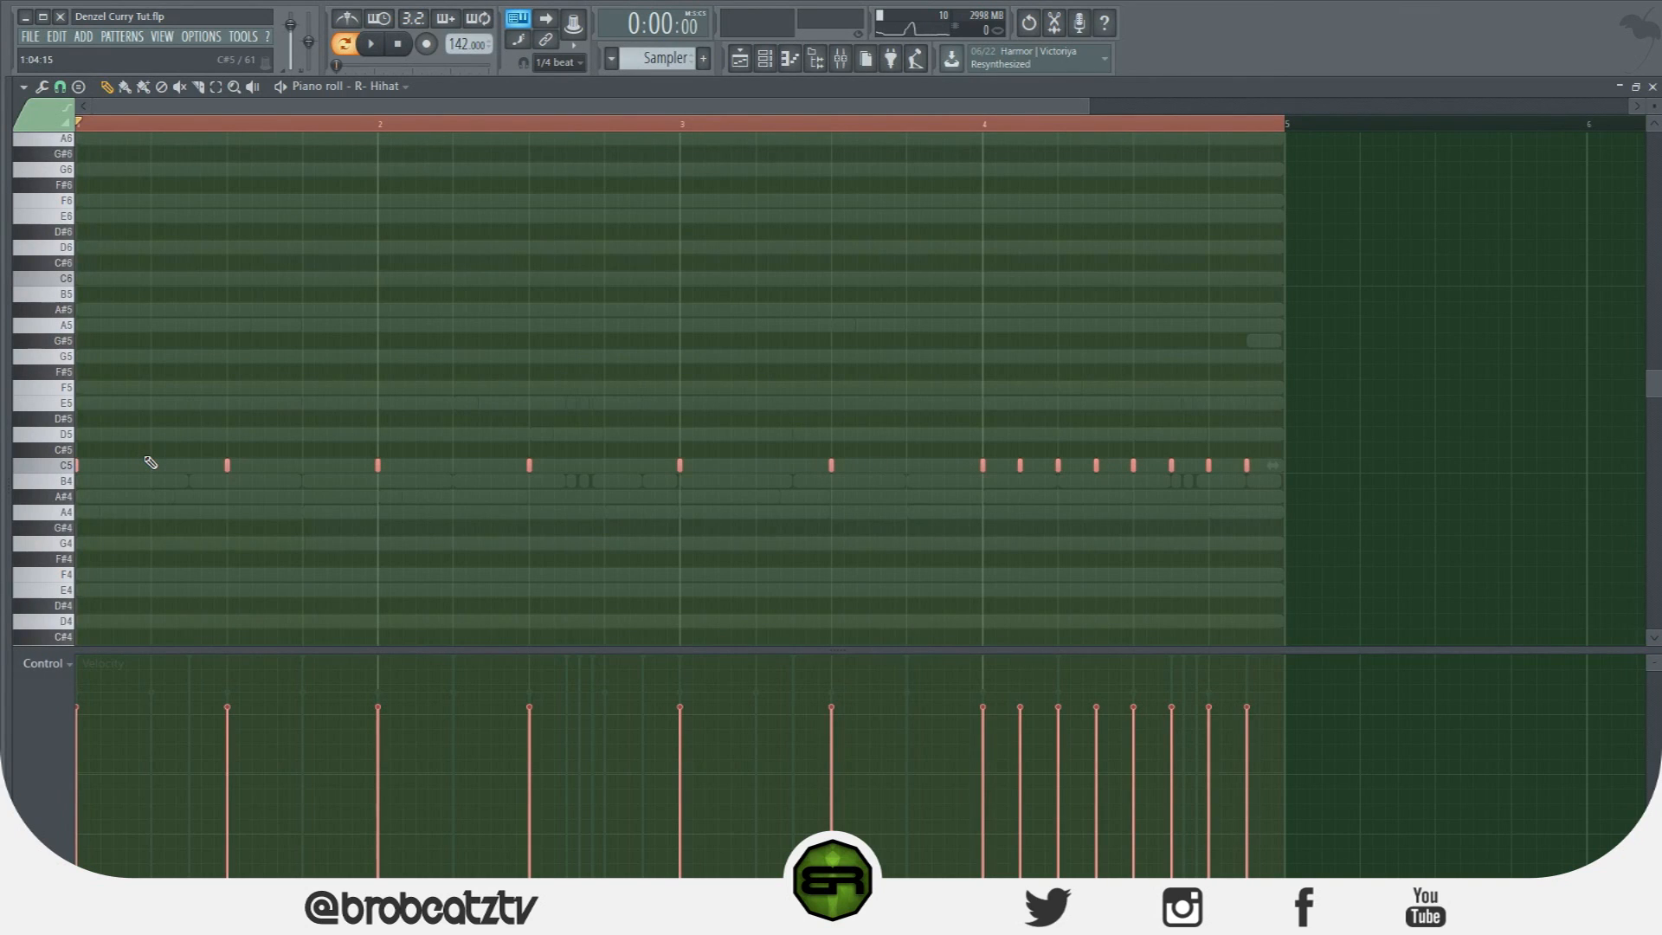
{"action": "key", "text": "Delete"}
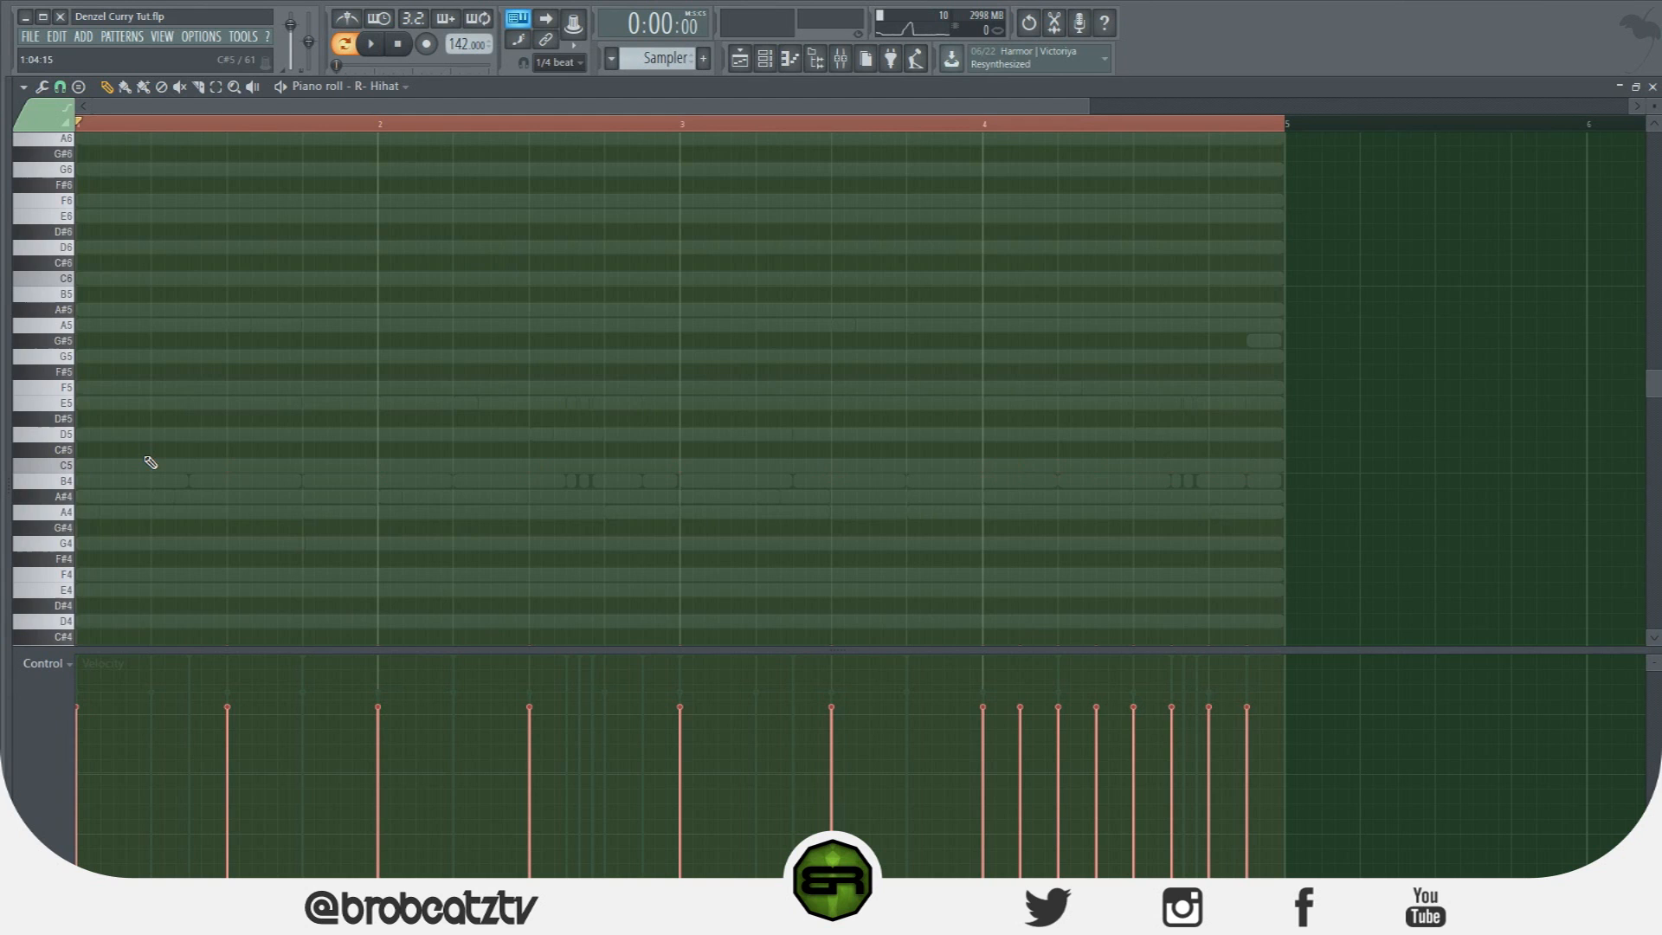
{"action": "scroll", "coordinate": [470, 446], "scroll_direction": "down", "scroll_amount": 8}
{"action": "key", "text": "ctrl+d"}
{"action": "scroll", "coordinate": [1019, 415], "scroll_direction": "up", "scroll_amount": 3}
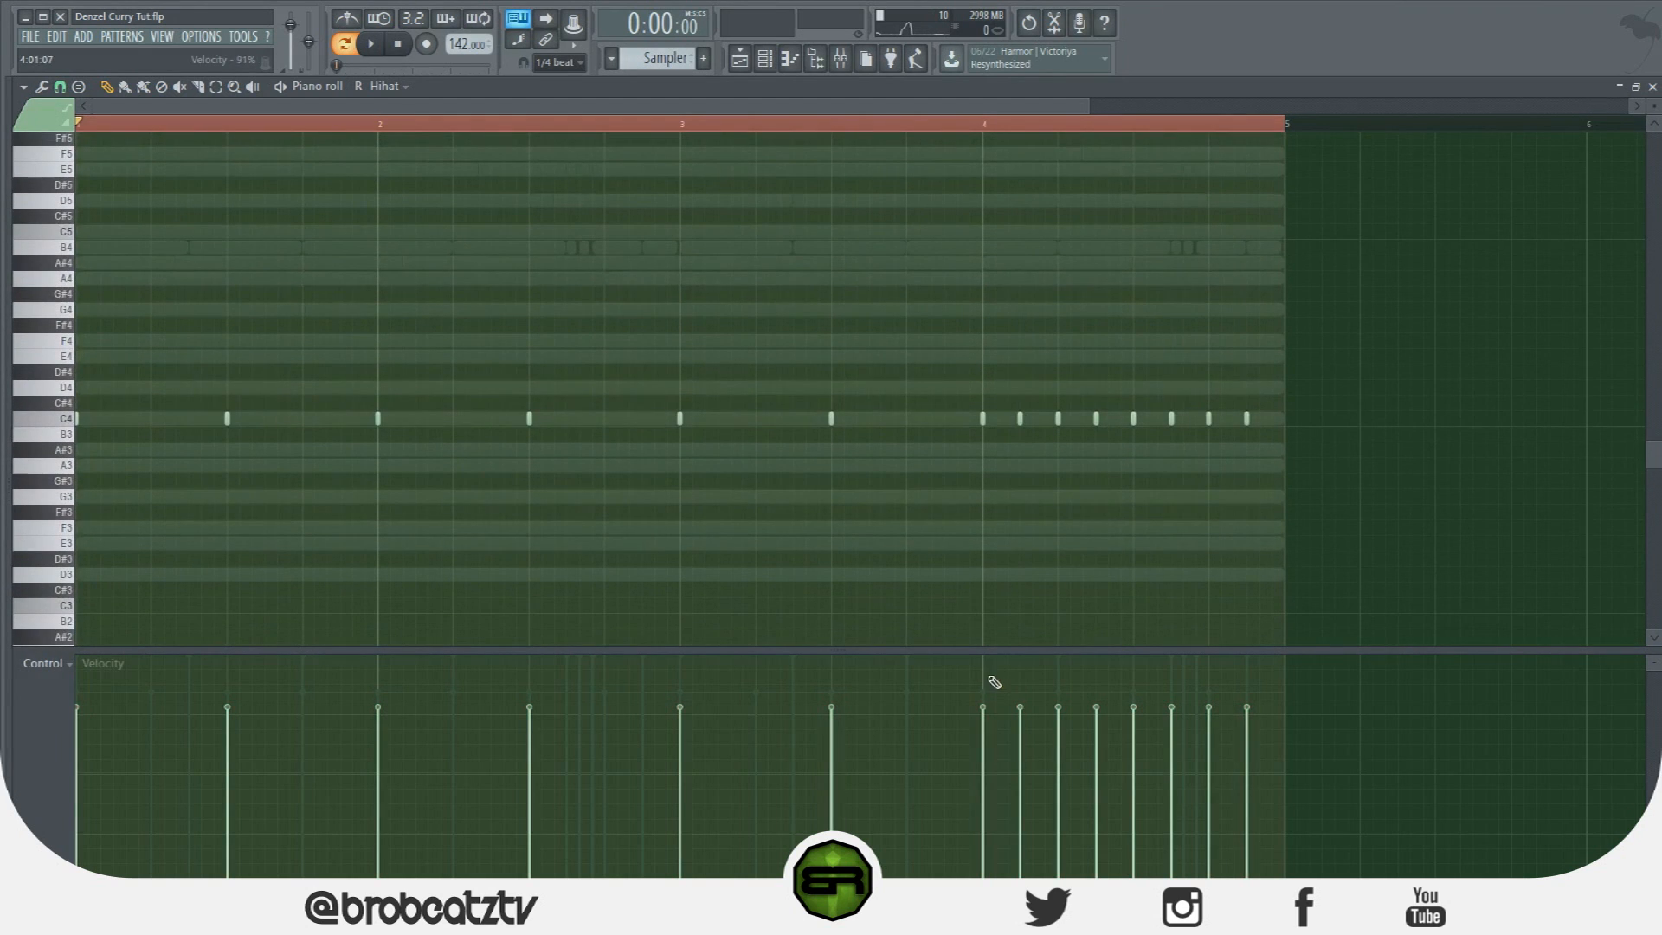
Ramp the bar-4 roll velocities from soft to loud and pan its notes alternately to each side.
{"action": "left_click_drag", "start_coordinate": [981, 750], "coordinate": [1276, 699]}
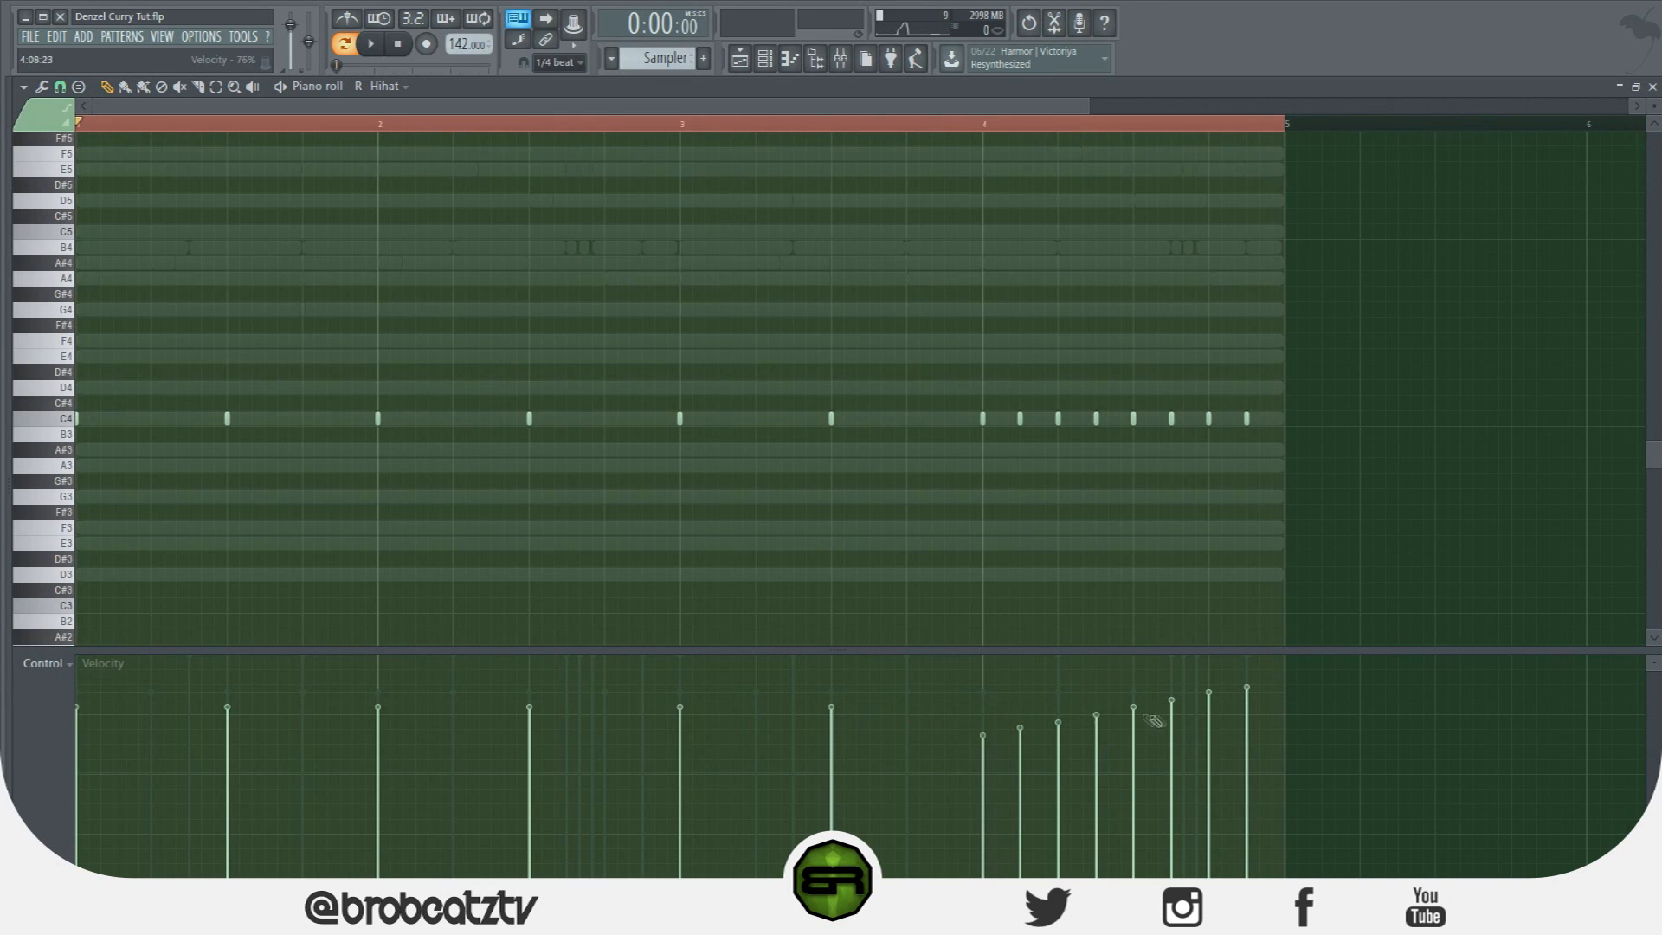
{"action": "left_click", "coordinate": [1248, 681]}
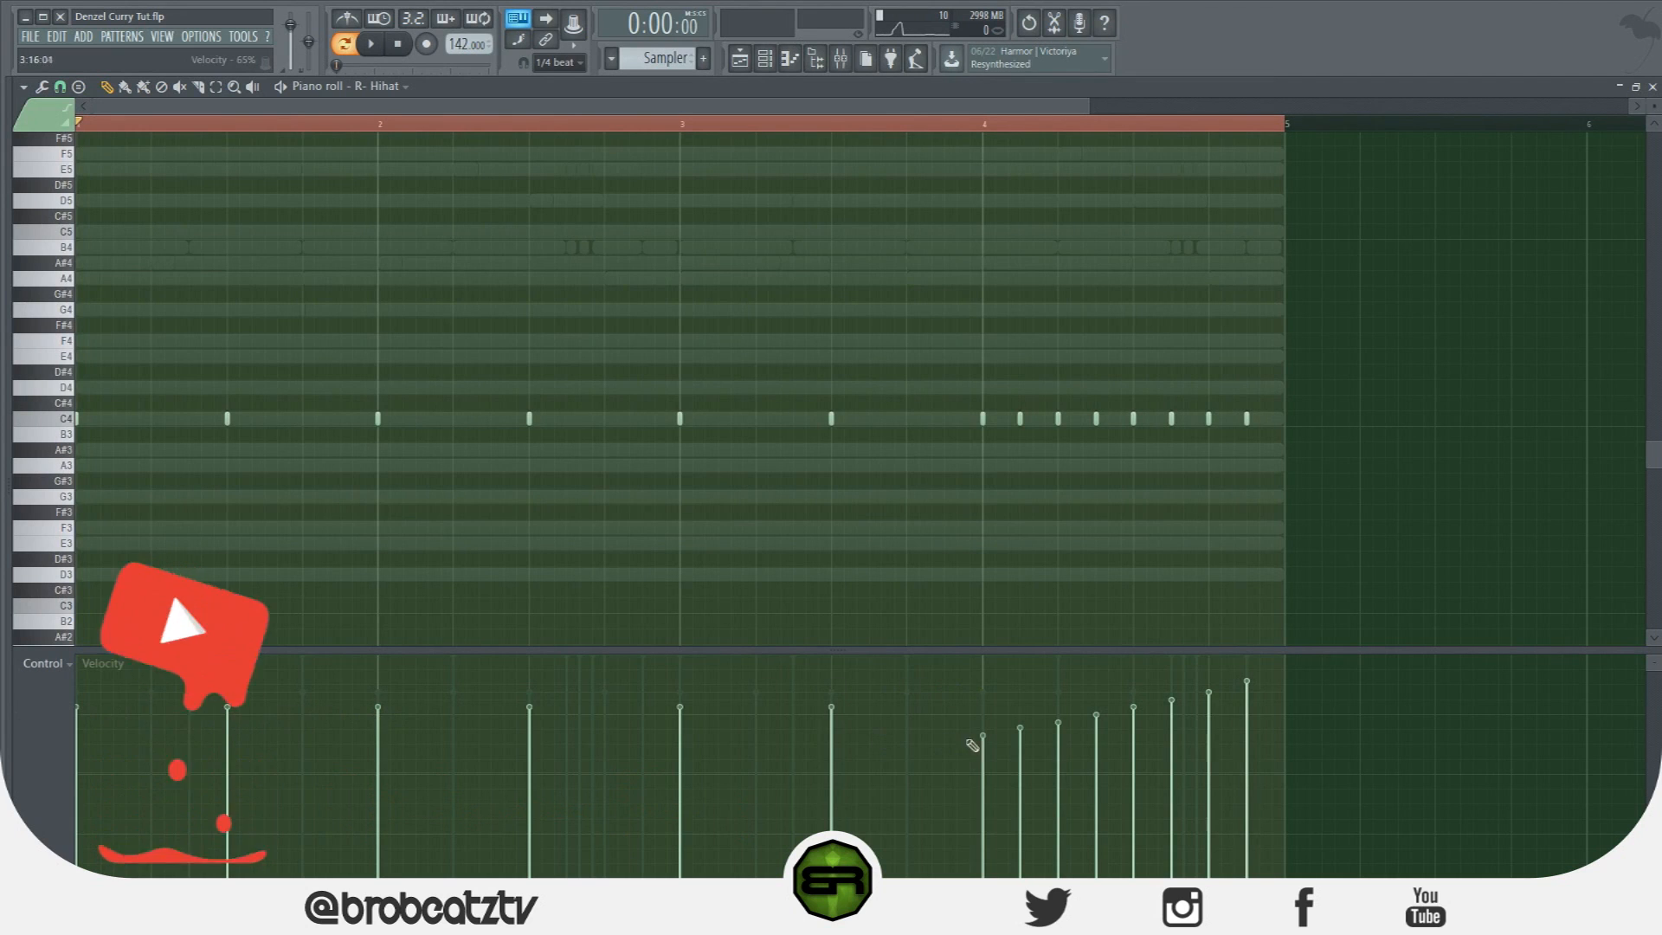
{"action": "left_click", "coordinate": [56, 671]}
{"action": "left_click", "coordinate": [78, 734]}
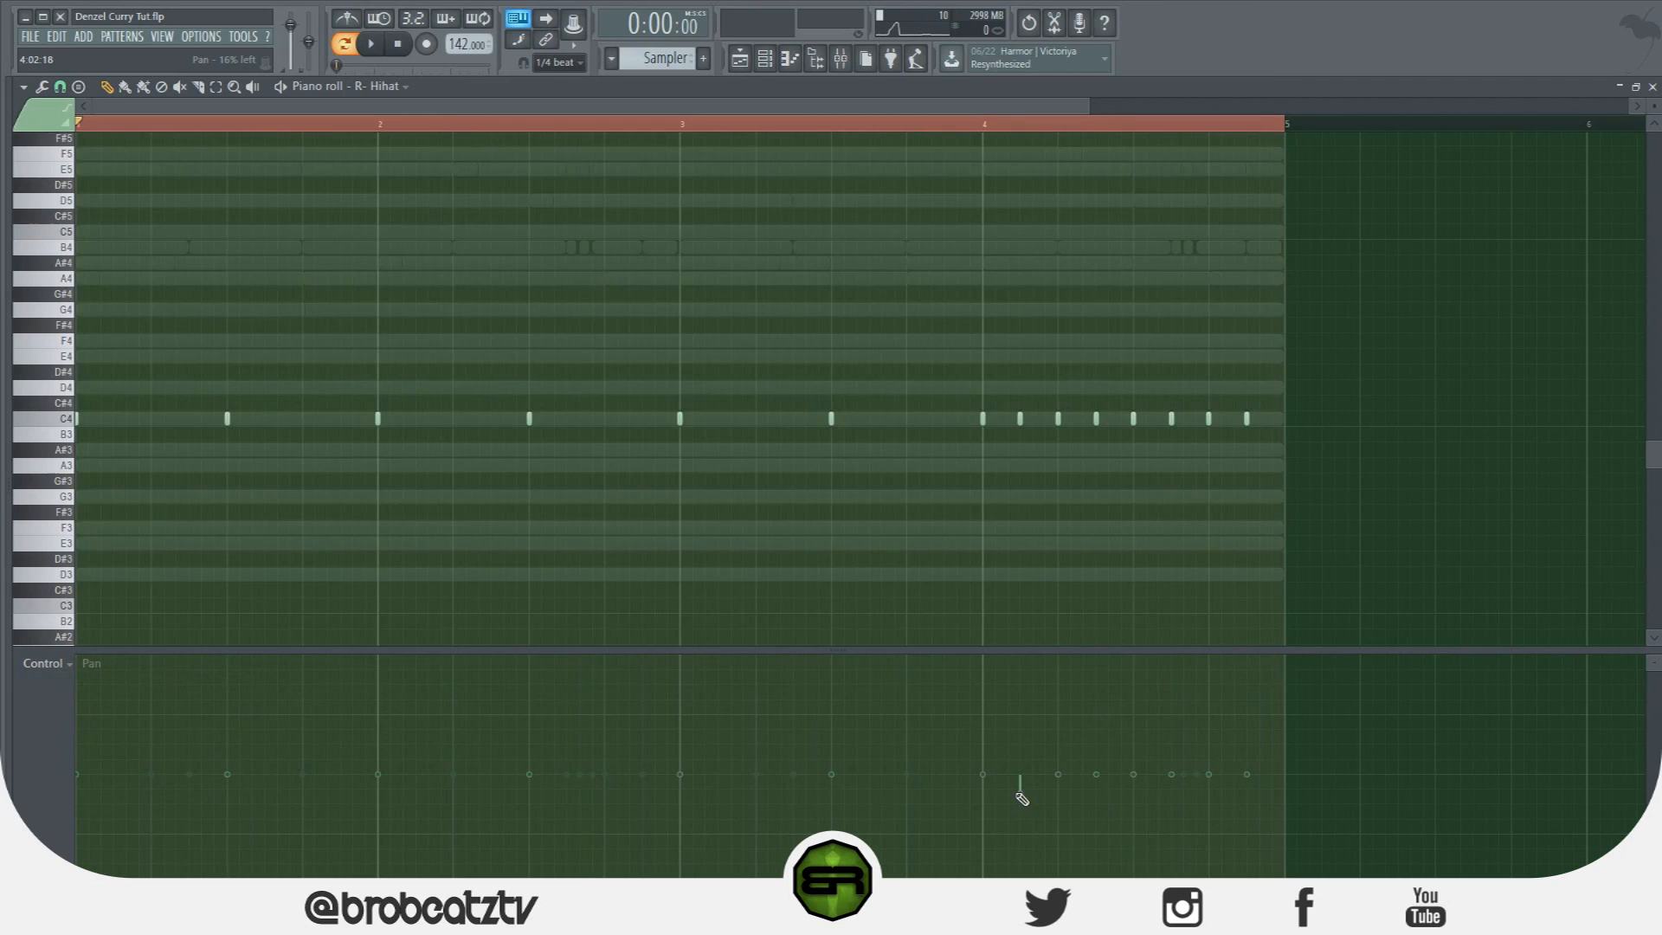
{"action": "left_click_drag", "start_coordinate": [1099, 818], "coordinate": [1133, 718]}
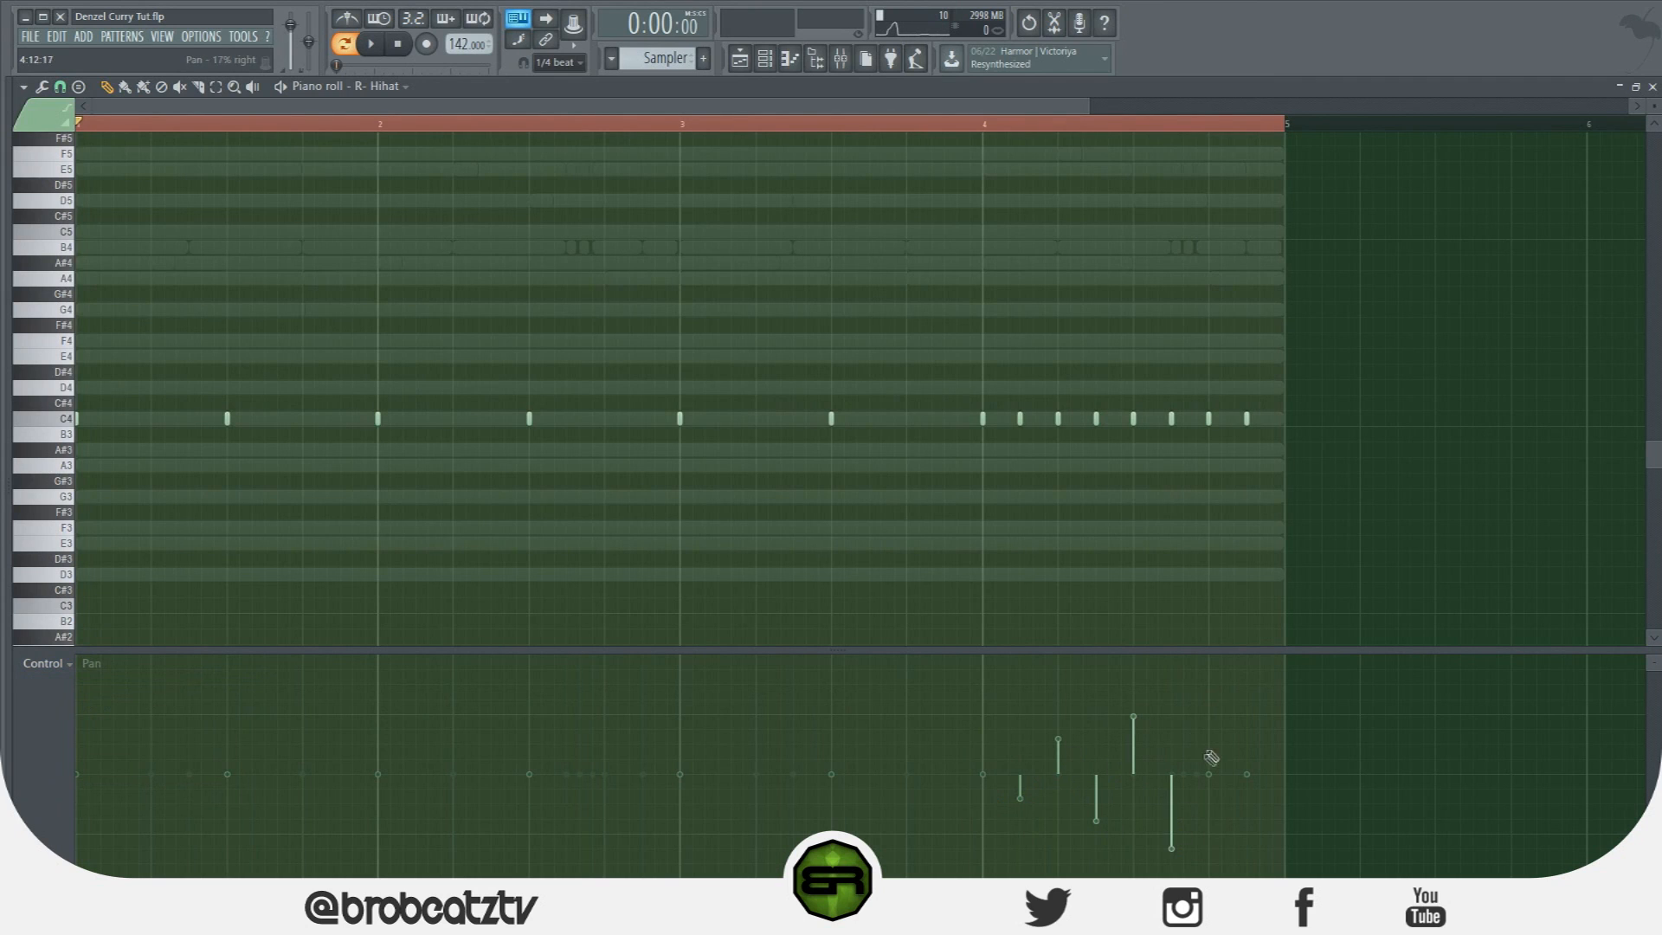
{"action": "left_click_drag", "start_coordinate": [1255, 840], "coordinate": [1220, 715]}
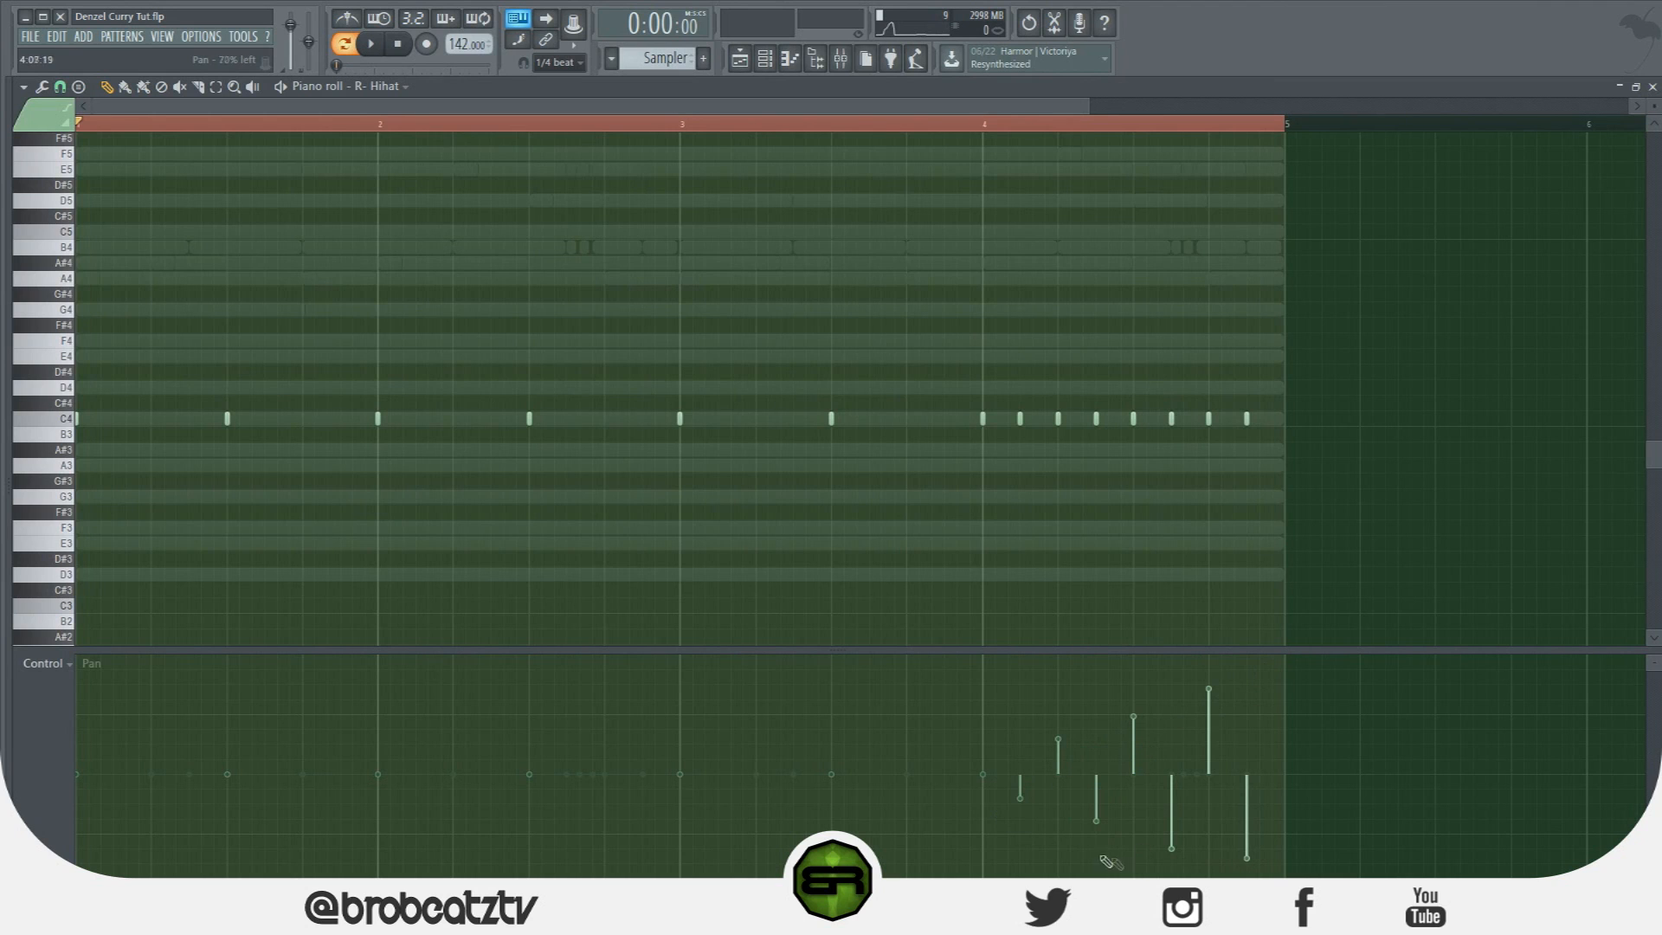
{"action": "left_click", "coordinate": [41, 664]}
Select hi-hat roll notes around beat 4 and copy them further to the right.
{"action": "left_click_drag", "start_coordinate": [1004, 396], "coordinate": [1035, 452]}
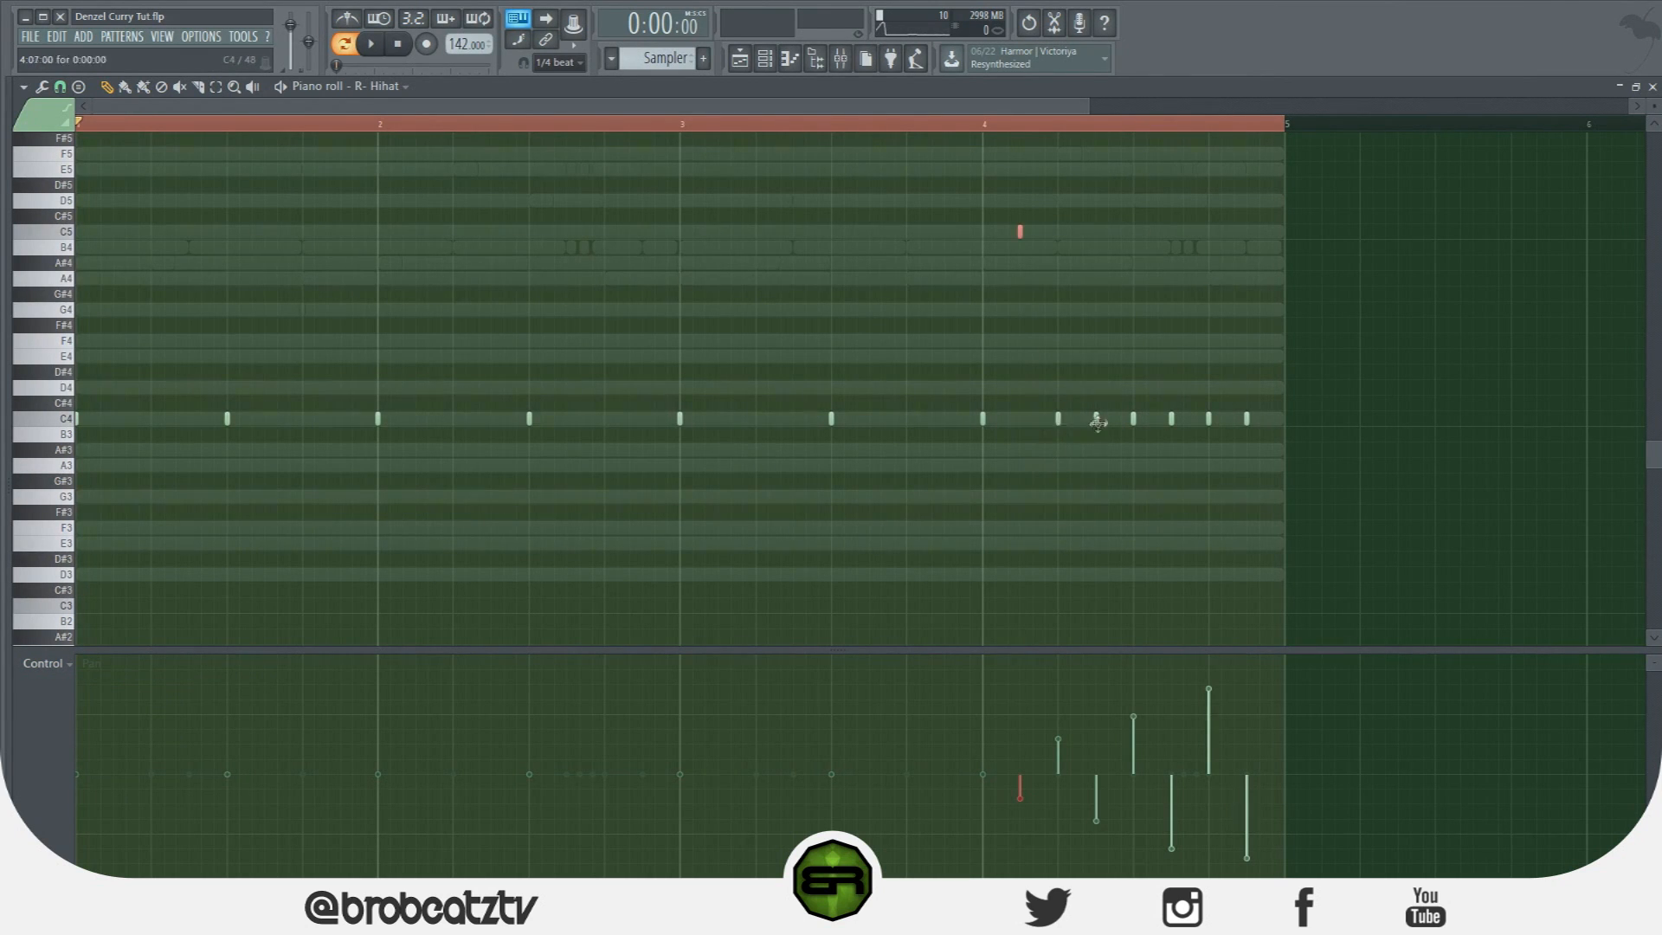
{"action": "left_click_drag", "start_coordinate": [1161, 405], "coordinate": [1196, 439]}
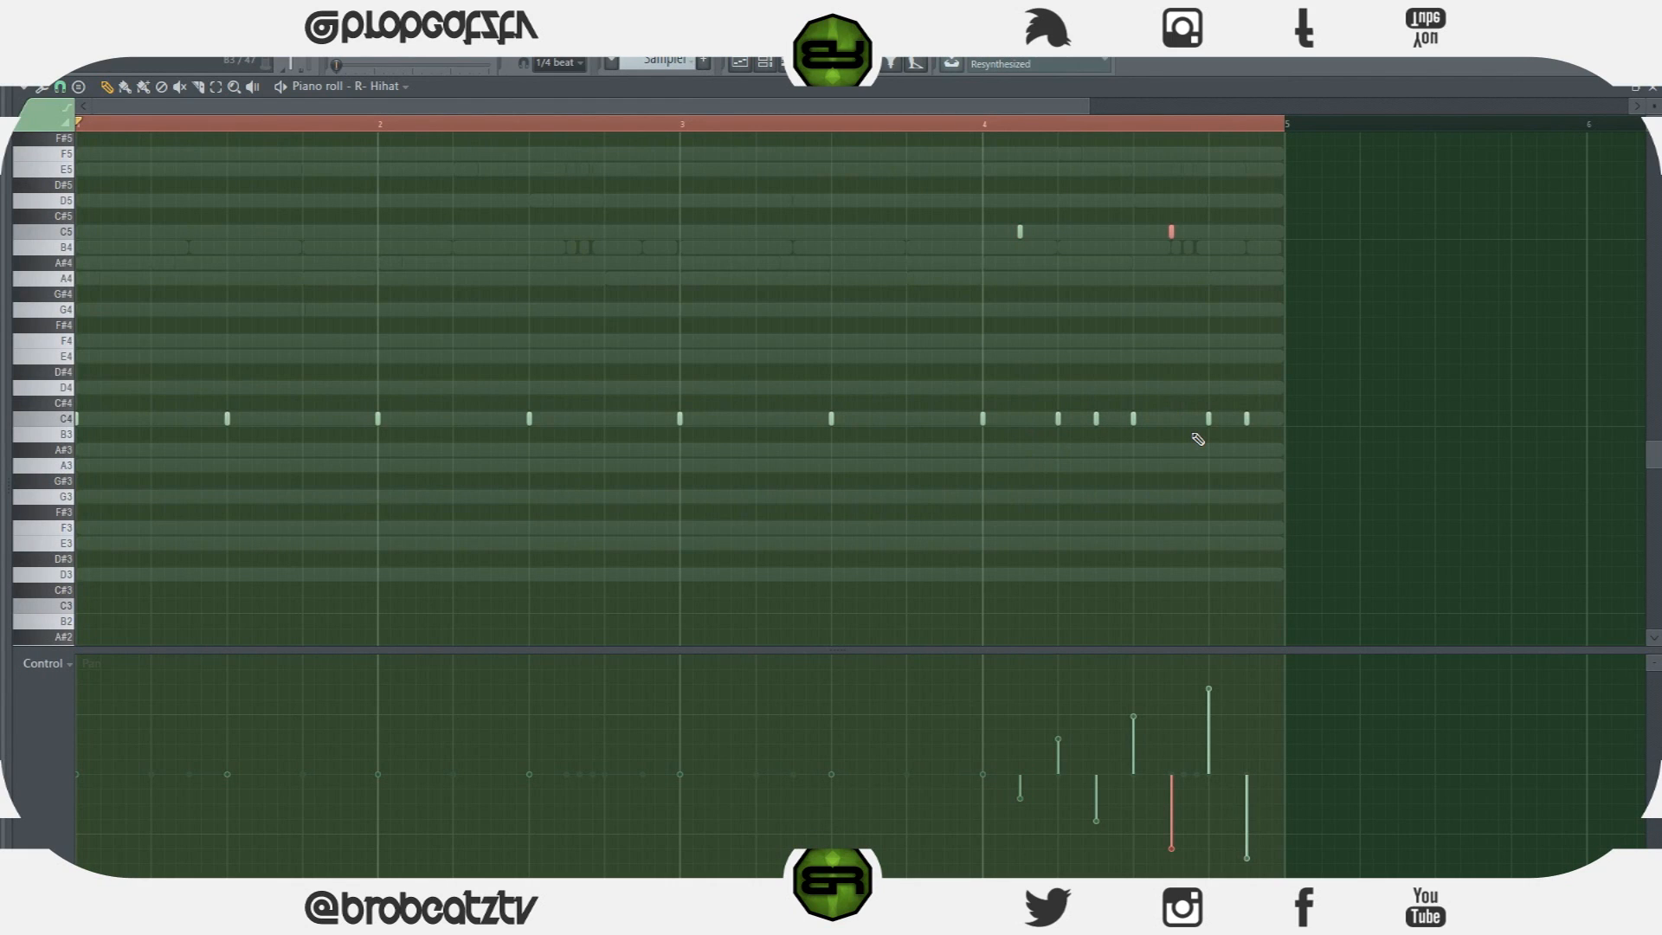
{"action": "scroll", "coordinate": [1235, 513], "scroll_direction": "up", "scroll_amount": 2}
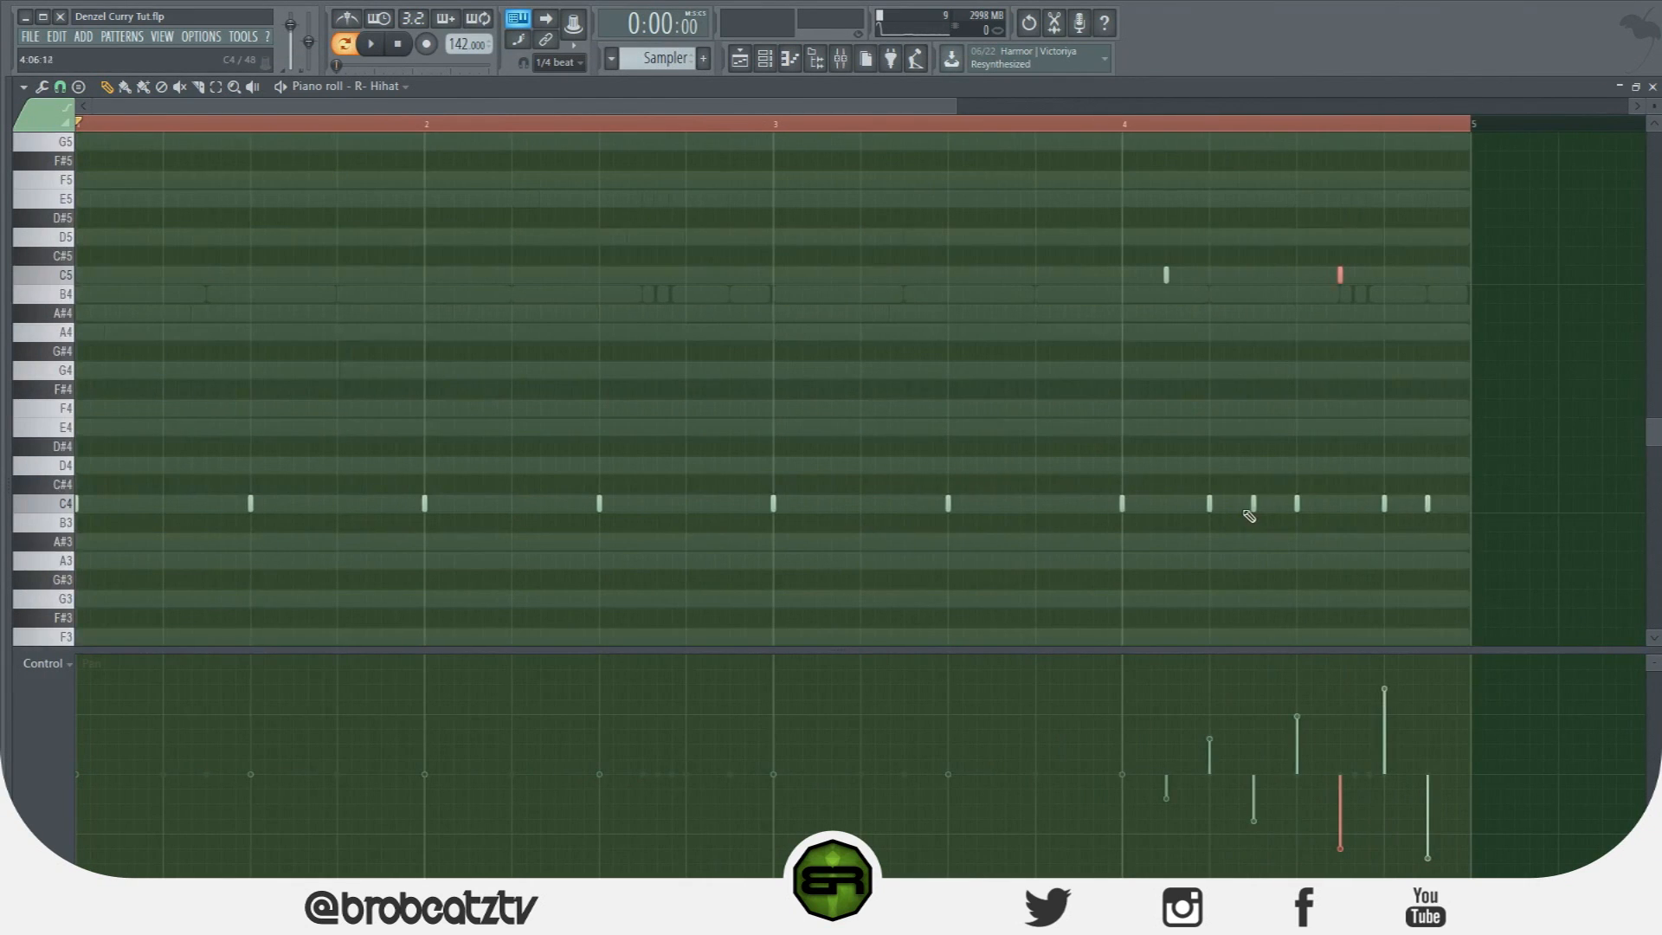
{"action": "left_click_drag", "start_coordinate": [1274, 525], "coordinate": [1080, 171]}
{"action": "left_click_drag", "start_coordinate": [1121, 503], "coordinate": [1299, 508]}
{"action": "left_click", "coordinate": [1299, 506]}
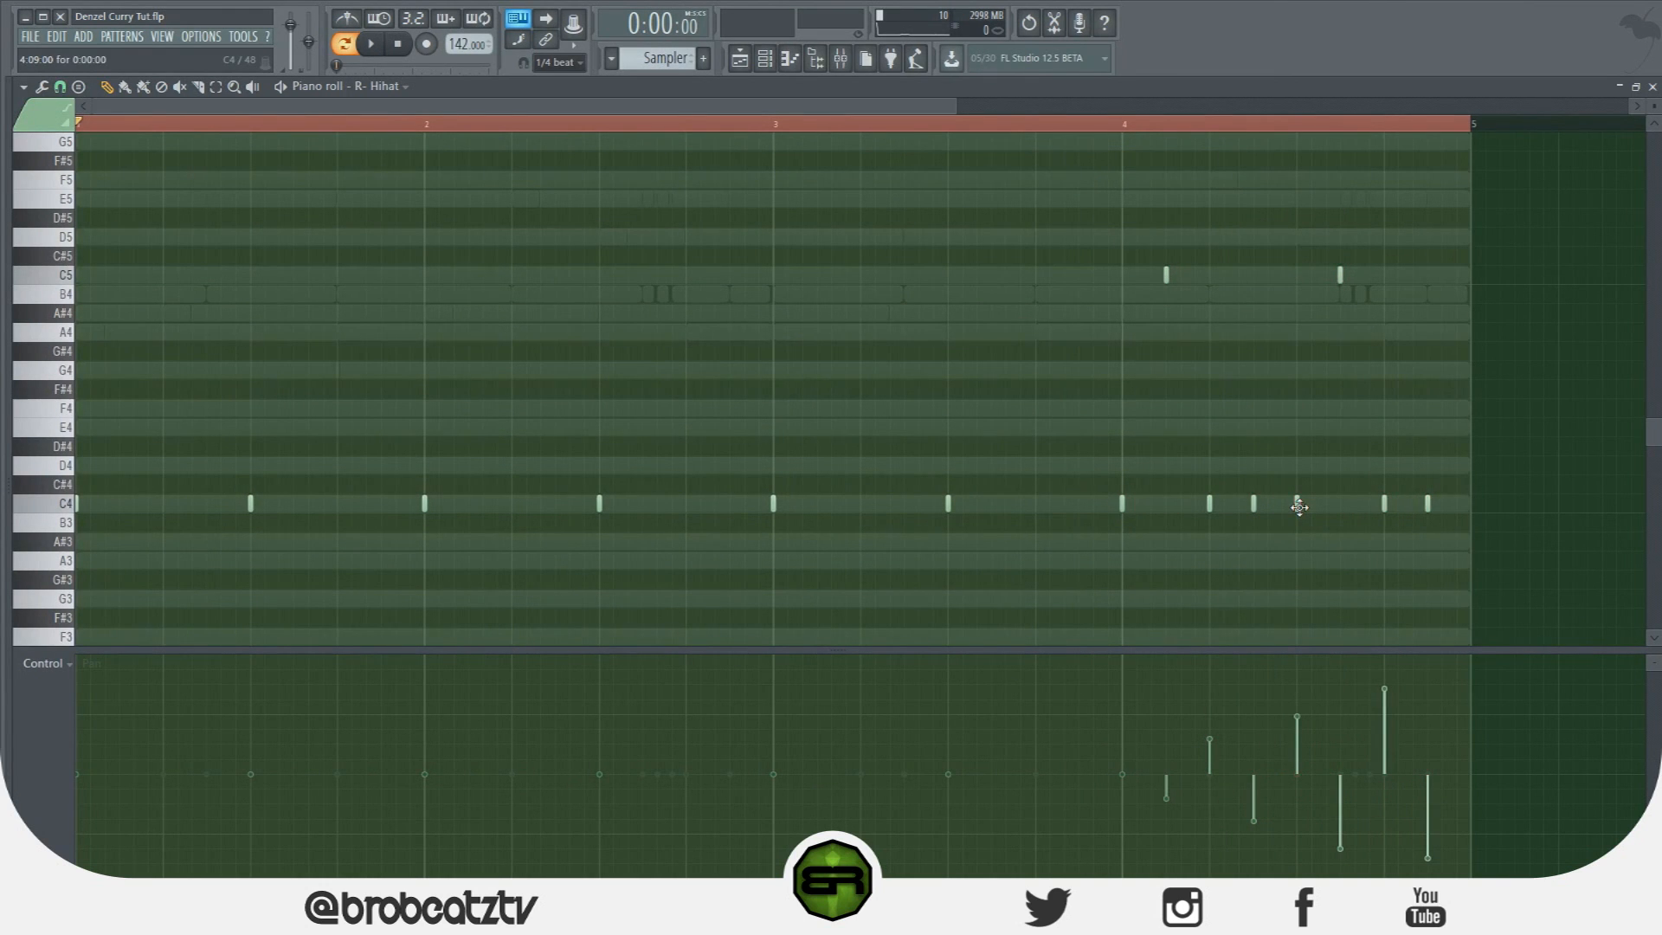
Audition the beat from the channel rack and turn on an extra R- Hihat step.
{"action": "left_click", "coordinate": [766, 62]}
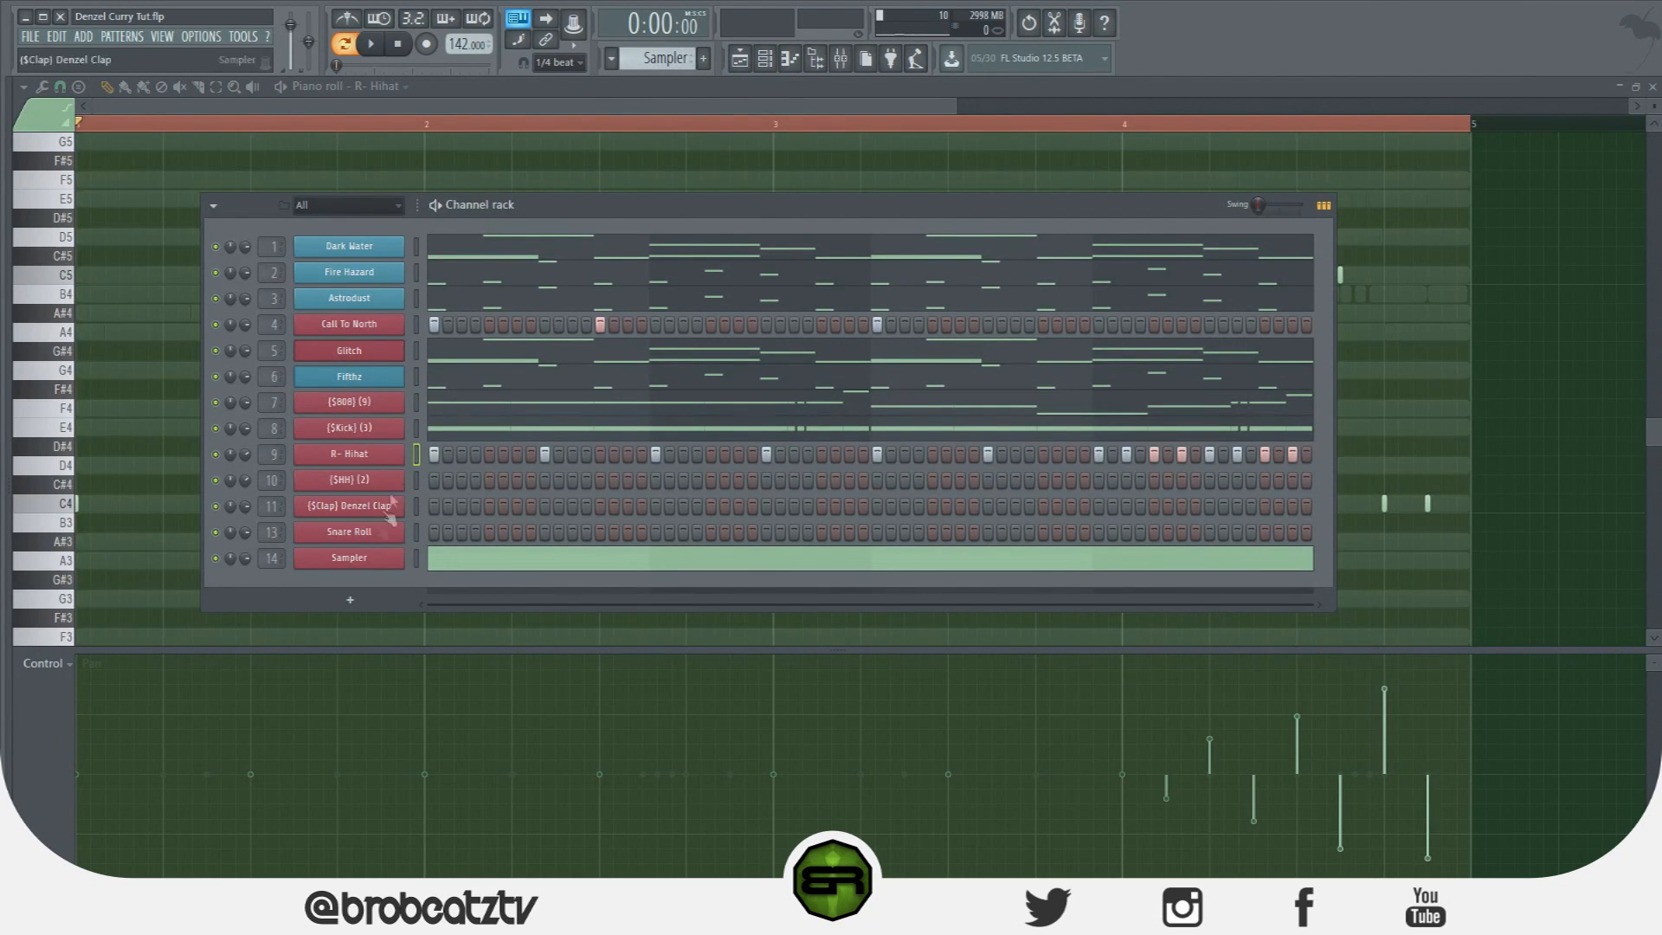
{"action": "key", "text": "space"}
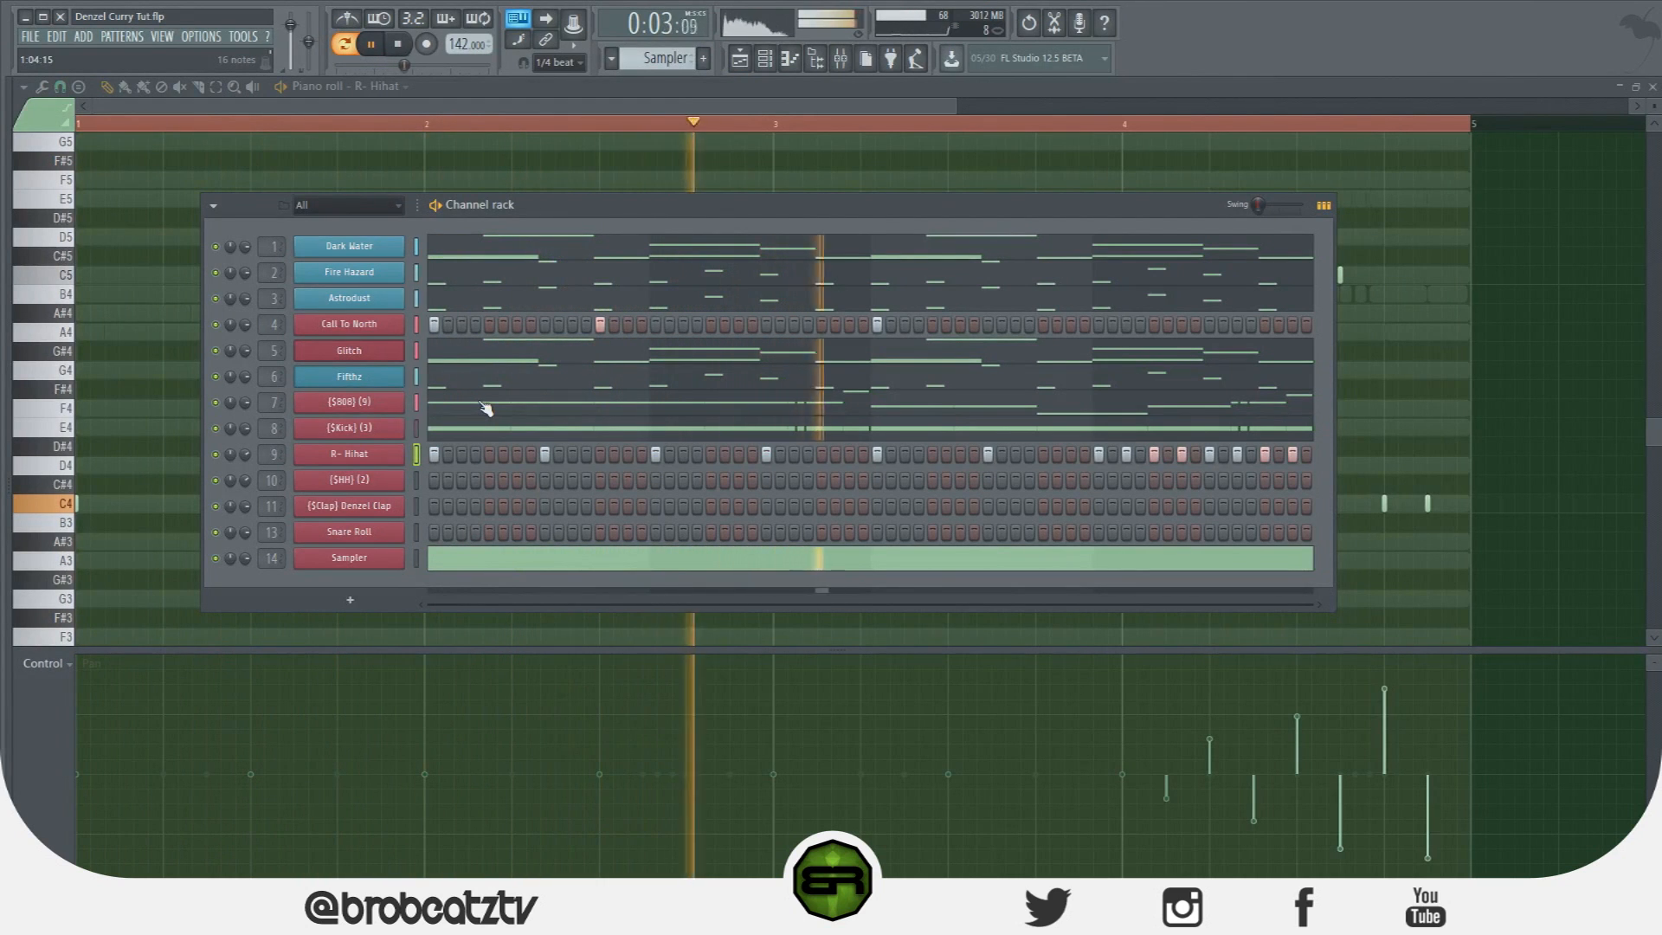
{"action": "key", "text": "space"}
{"action": "left_click", "coordinate": [961, 455]}
{"action": "key", "text": "space"}
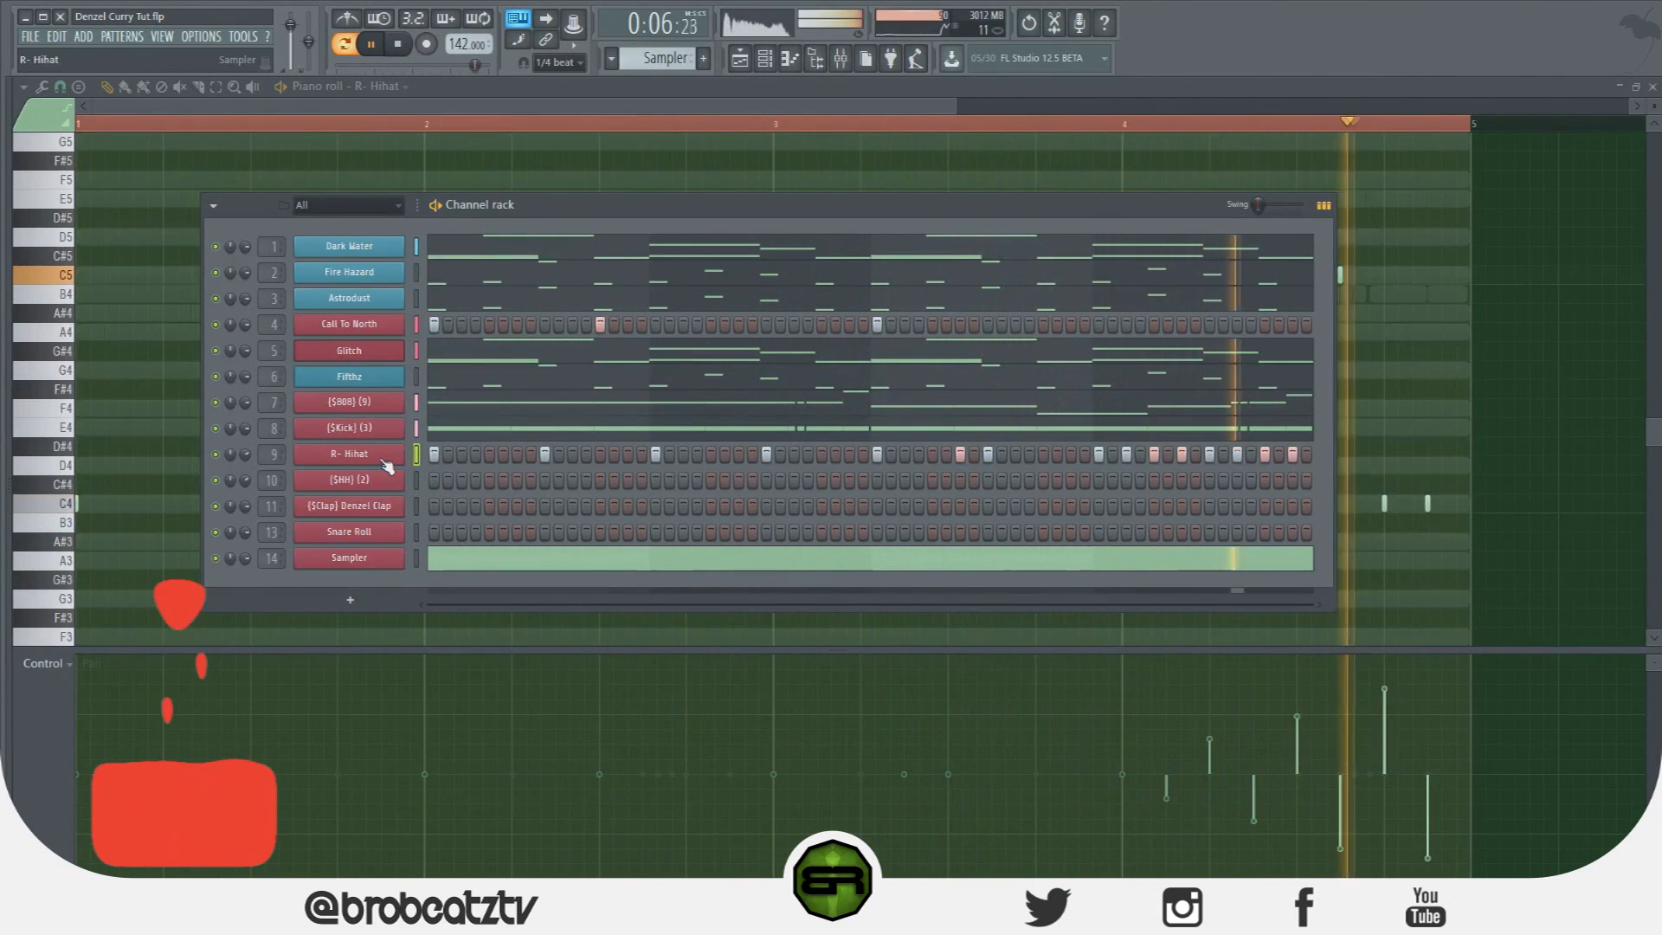
{"action": "key", "text": "space"}
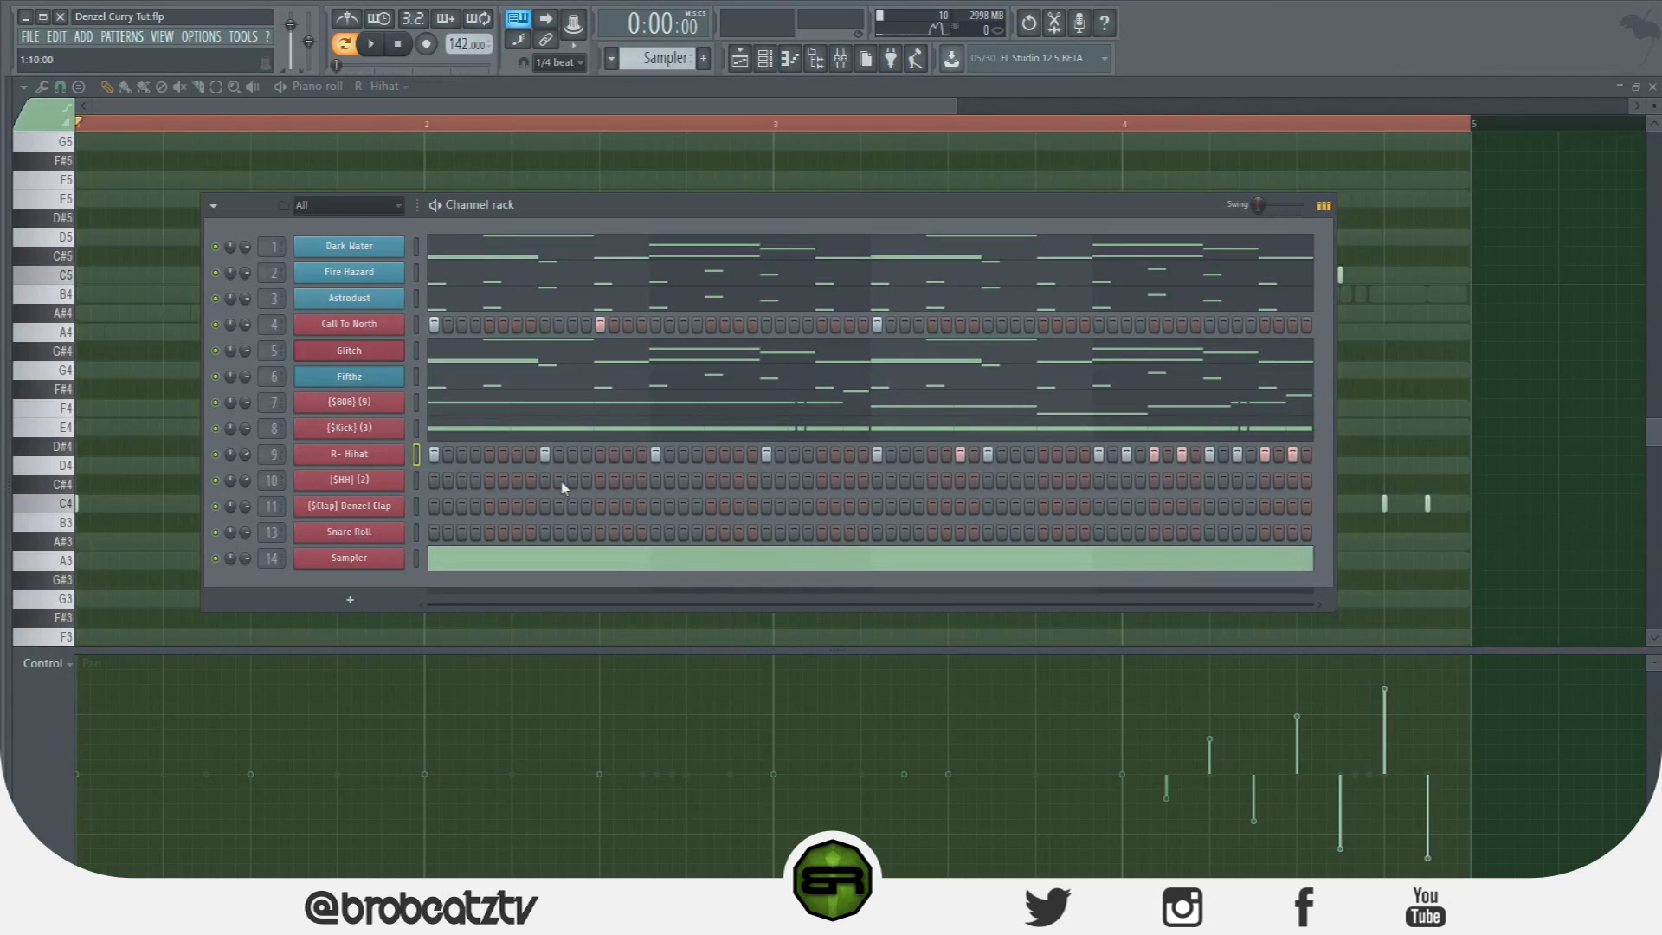
Mute the {$HH} (2) channel and add clap hits on the {$Clap} Denzel Clap row.
{"action": "right_click", "coordinate": [372, 481]}
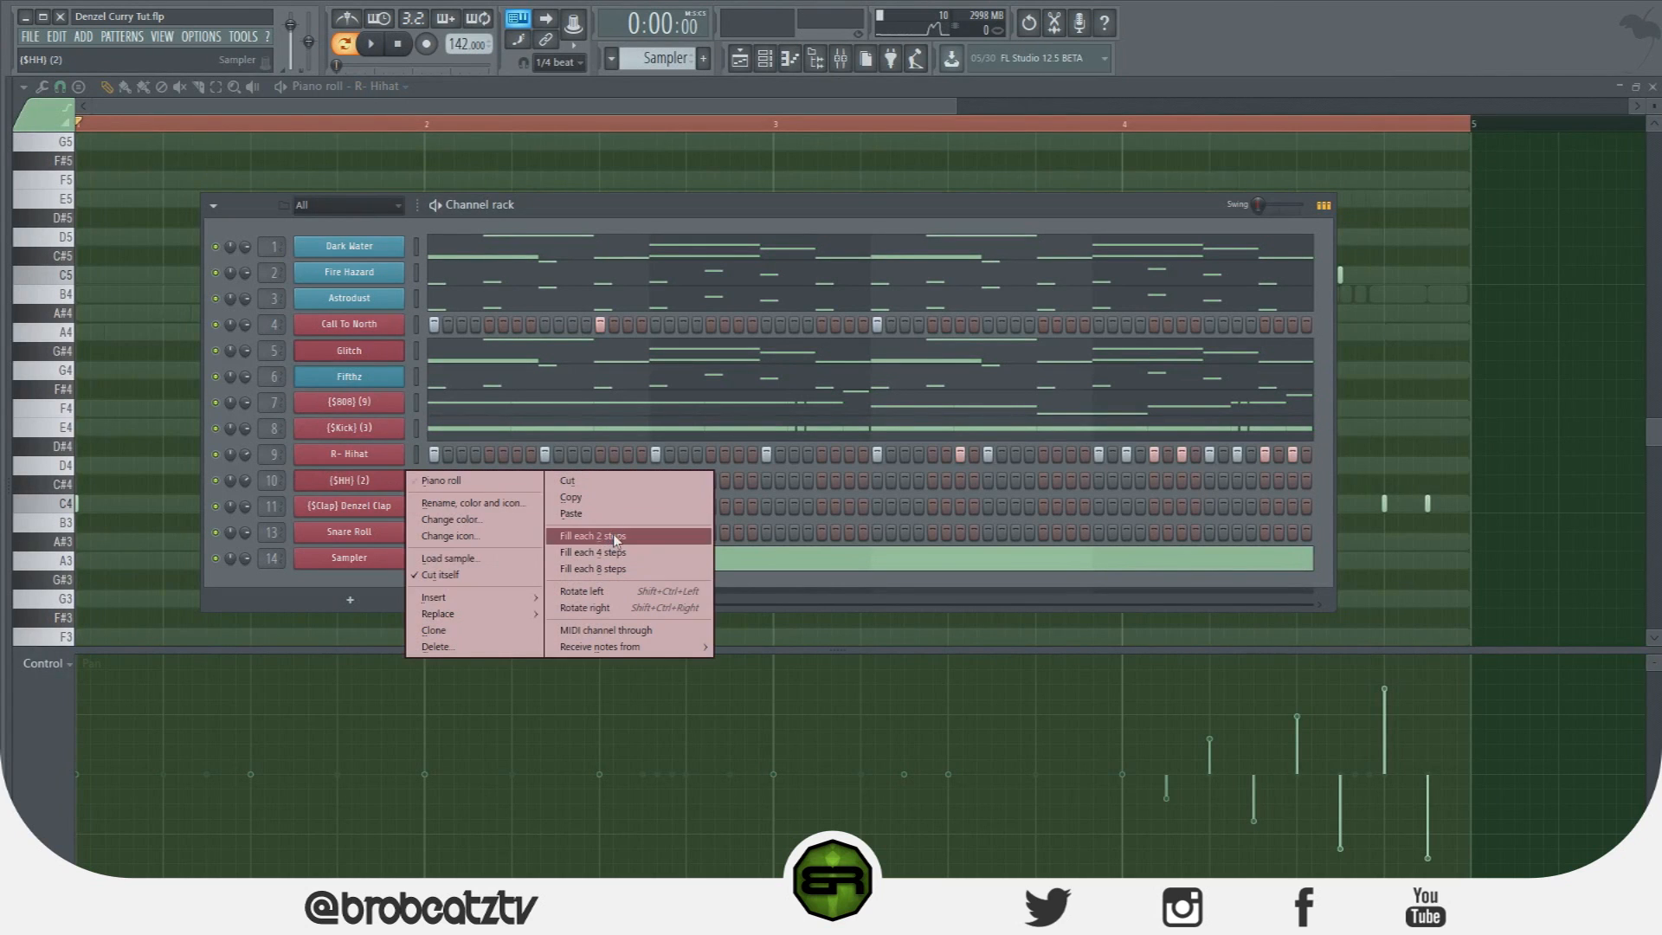
{"action": "left_click", "coordinate": [367, 483]}
{"action": "left_click", "coordinate": [216, 481]}
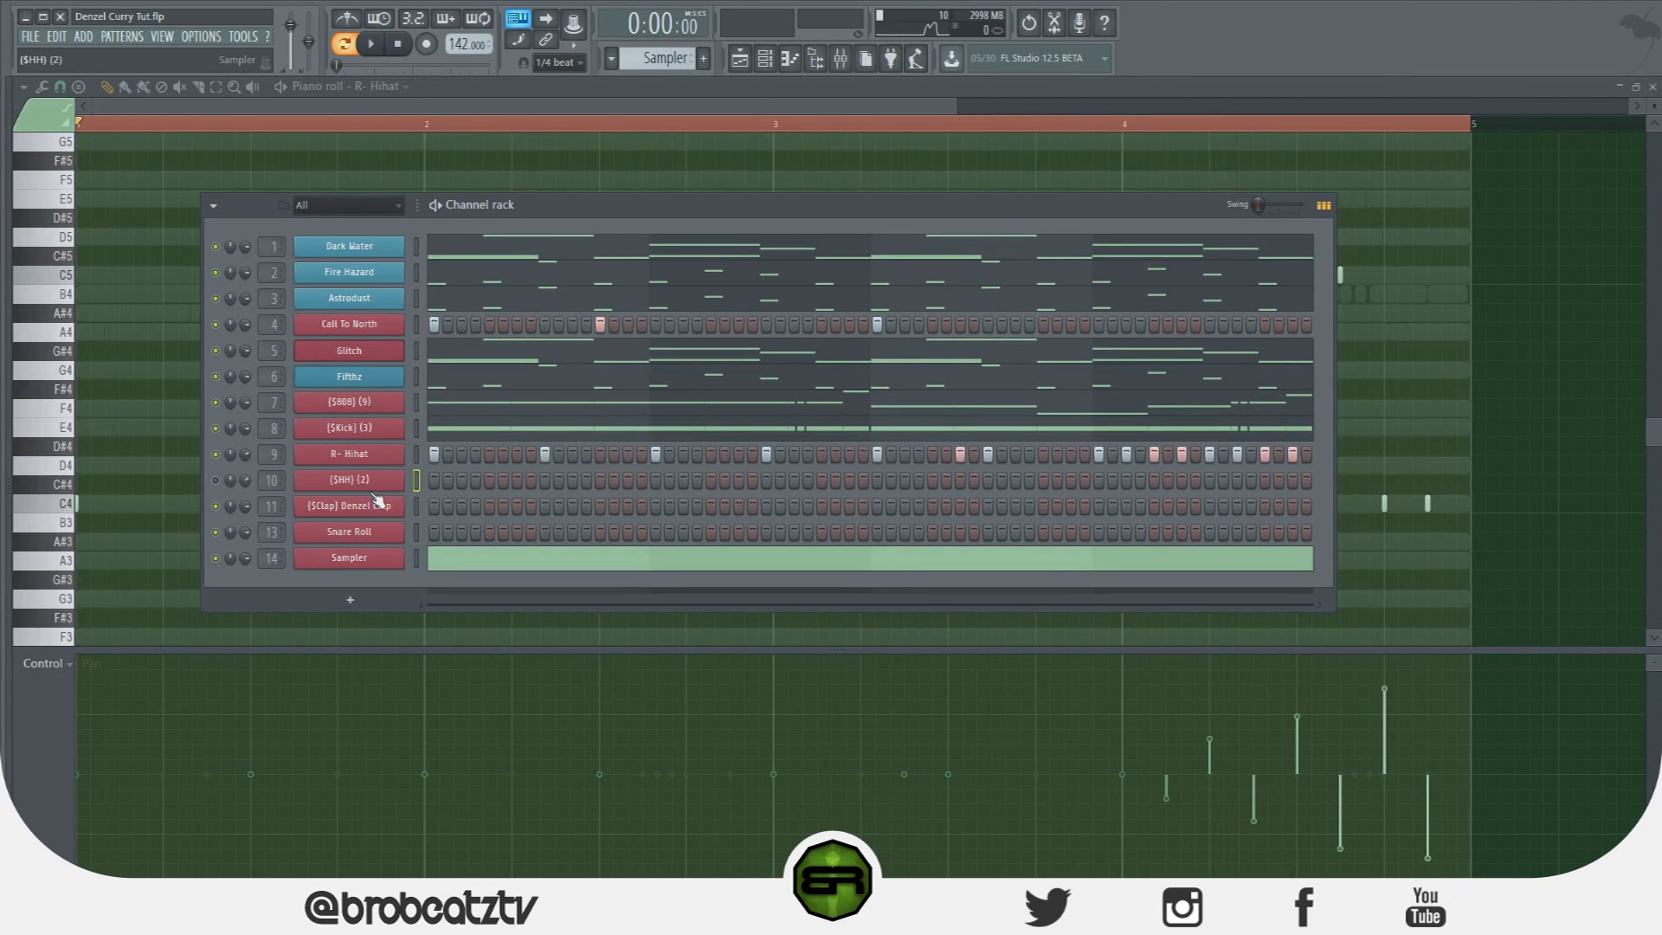
{"action": "left_click", "coordinate": [544, 509]}
{"action": "left_click", "coordinate": [1209, 506]}
Open the Denzel Clap notes in the piano roll, show their velocities, and return to the playlist.
{"action": "right_click", "coordinate": [385, 505]}
{"action": "left_click", "coordinate": [482, 508]}
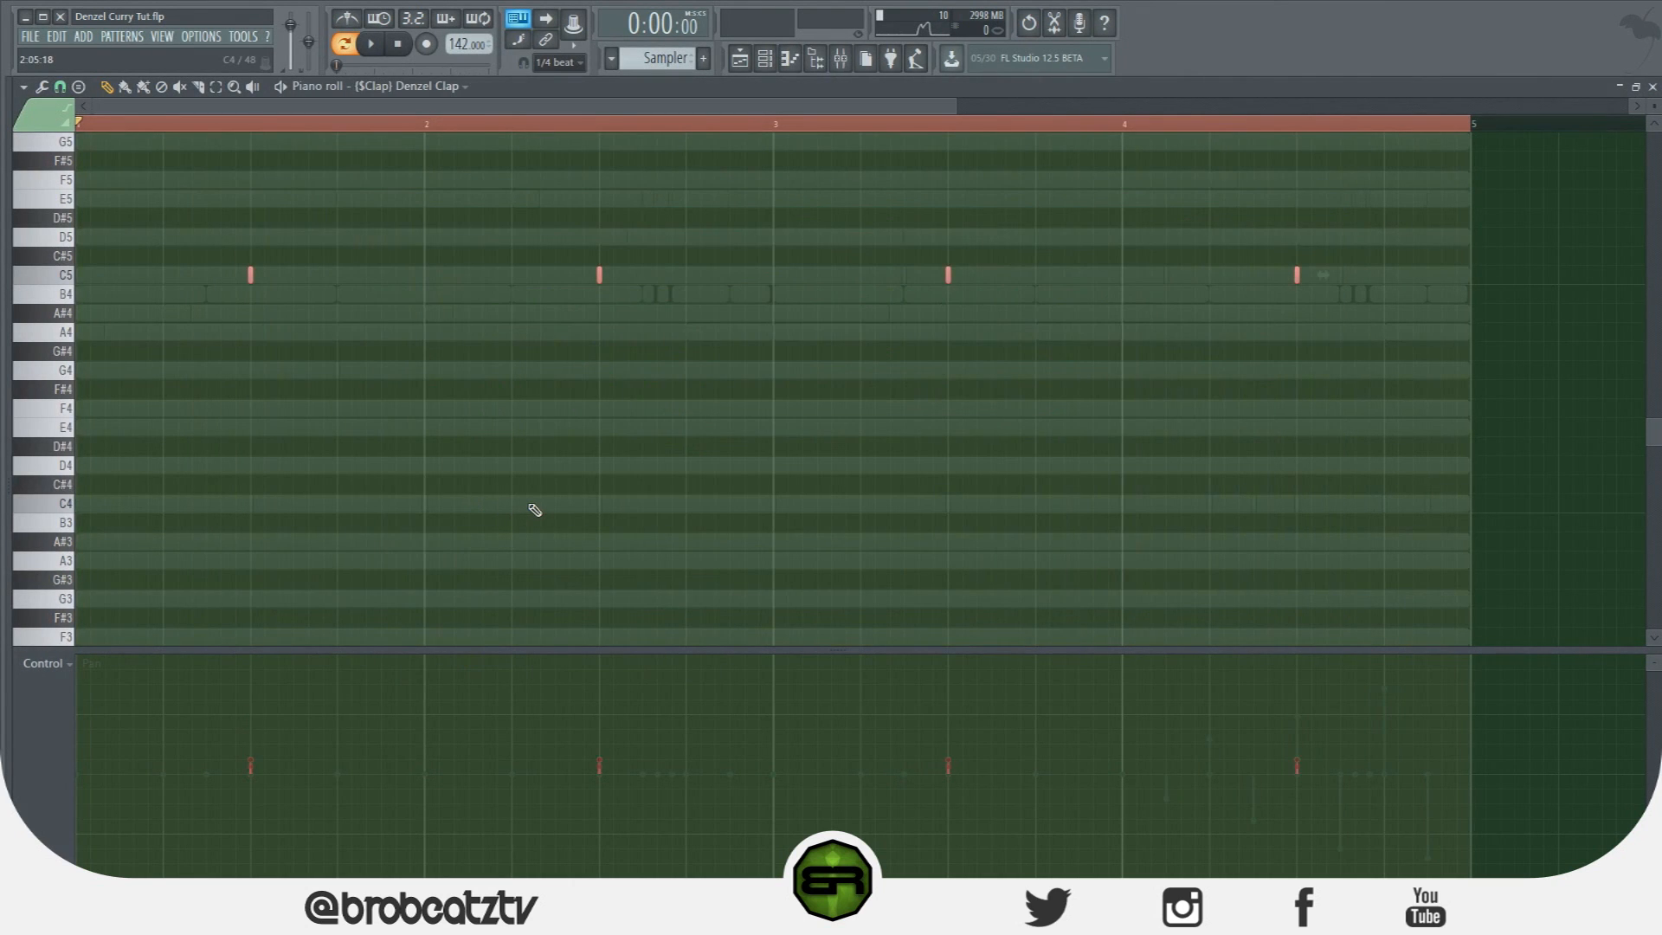
{"action": "left_click", "coordinate": [44, 663]}
{"action": "left_click", "coordinate": [87, 703]}
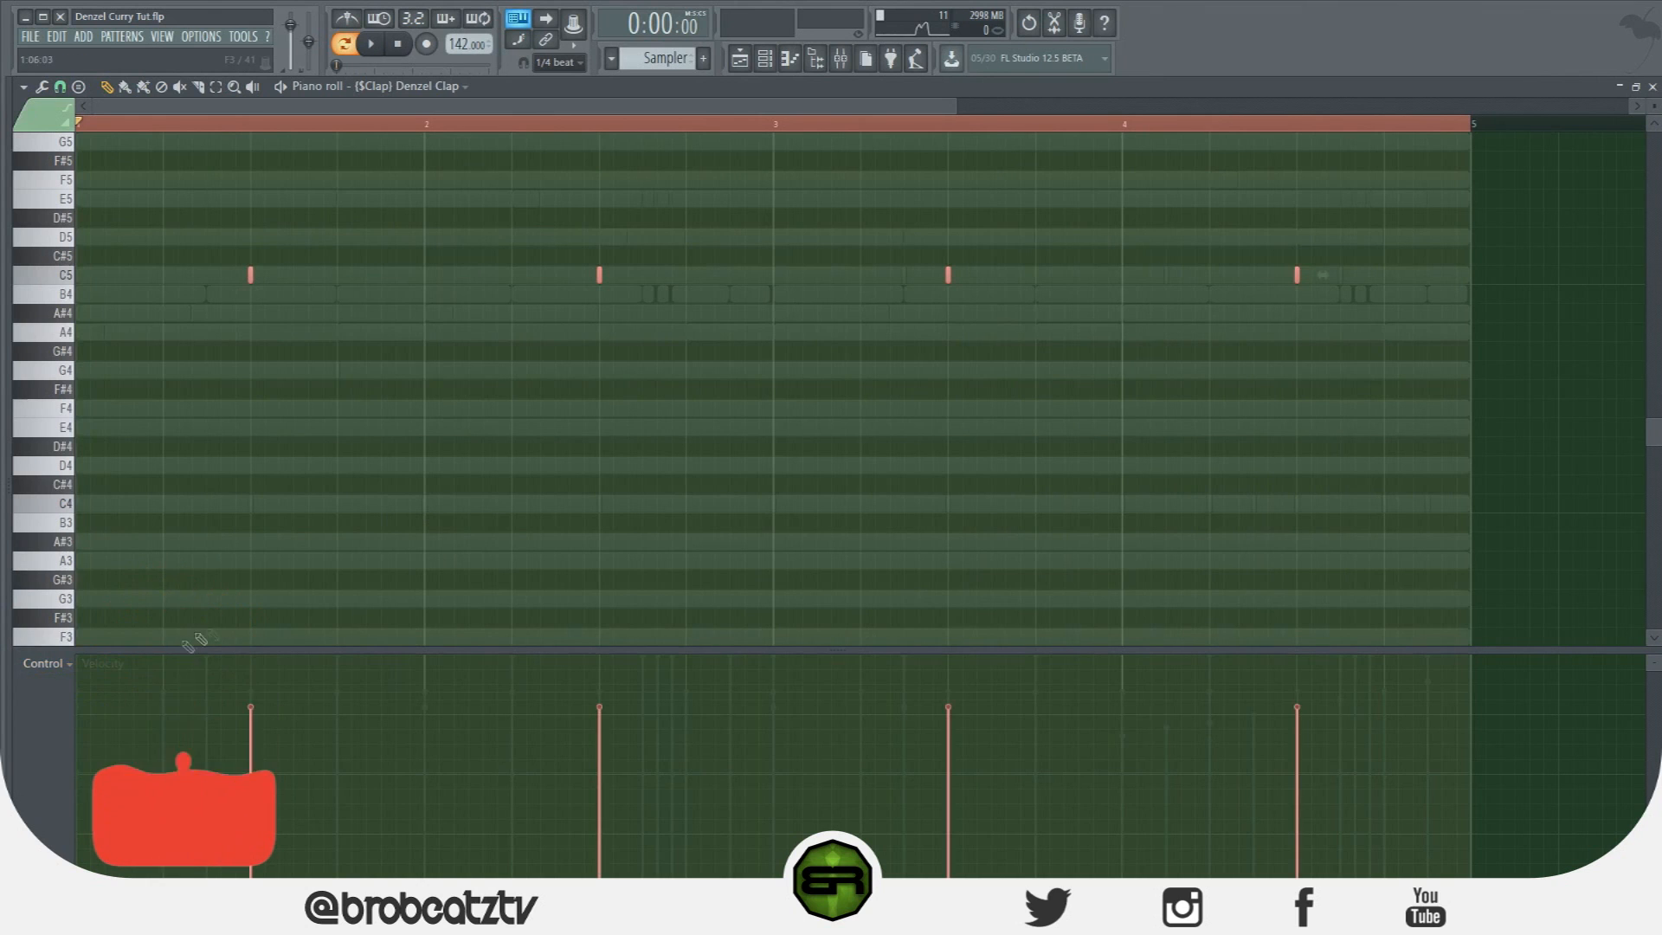
{"action": "left_click", "coordinate": [765, 65]}
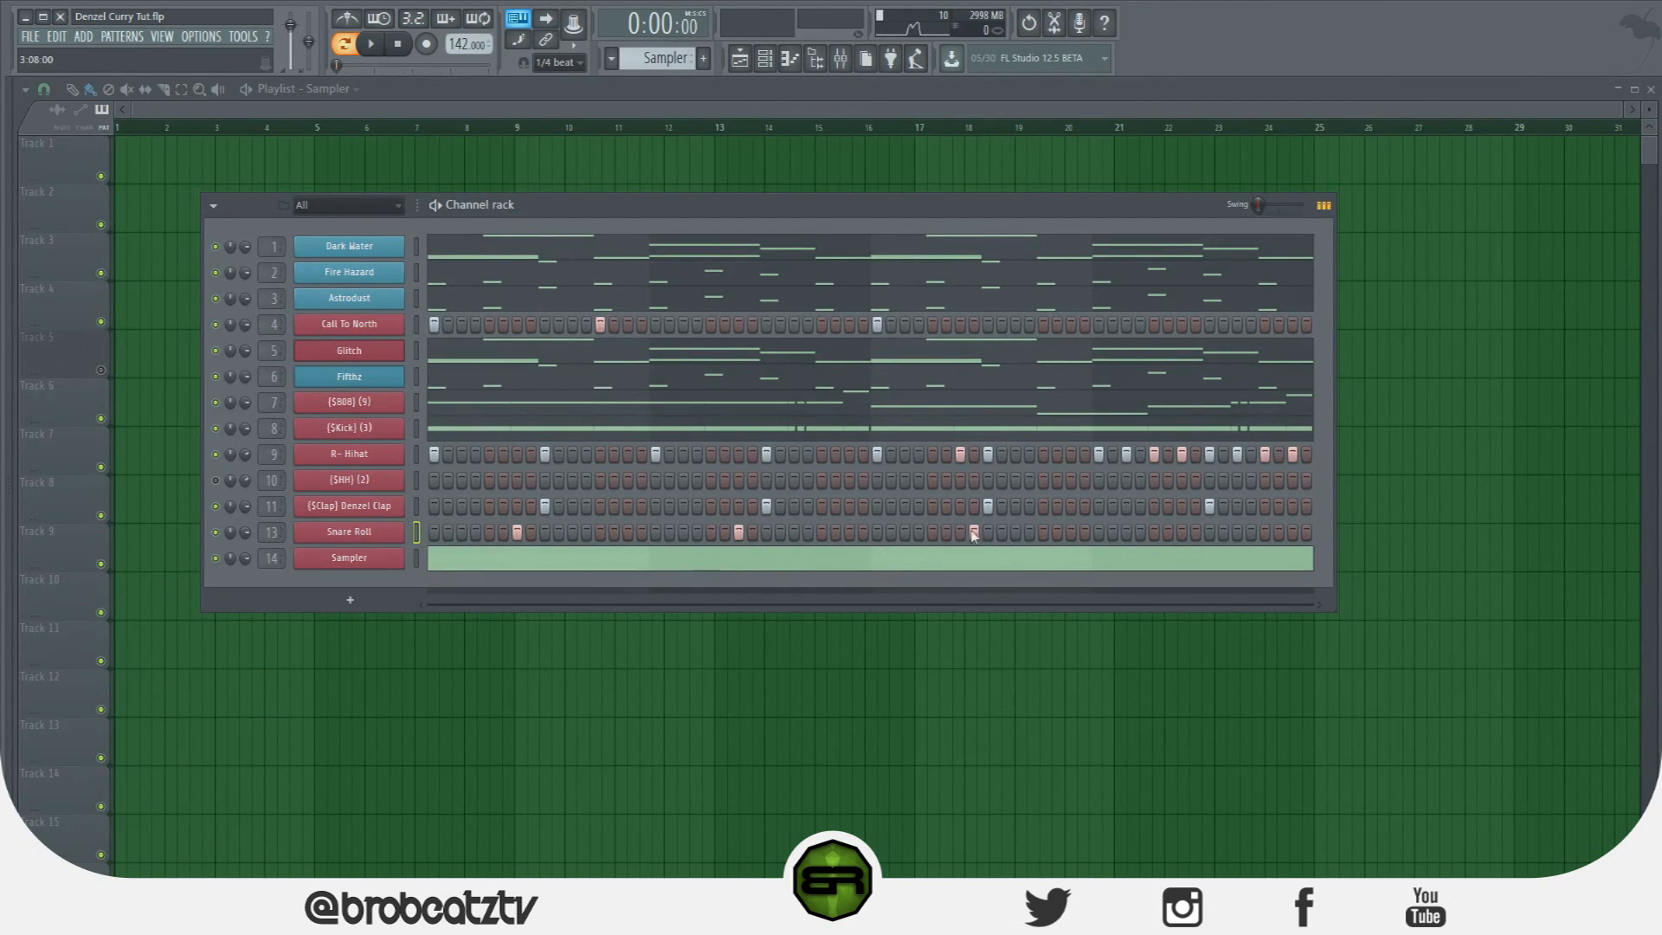
Open the Snare Roll channel in the piano roll and check the grid snap.
{"action": "right_click", "coordinate": [400, 530]}
{"action": "left_click", "coordinate": [432, 531]}
{"action": "left_click", "coordinate": [60, 87]}
{"action": "left_click", "coordinate": [60, 87]}
Add two snare notes after the first to form a three-note roll in bar 1, then play it back.
{"action": "left_click", "coordinate": [213, 274]}
{"action": "left_click", "coordinate": [221, 275]}
{"action": "left_click", "coordinate": [236, 275]}
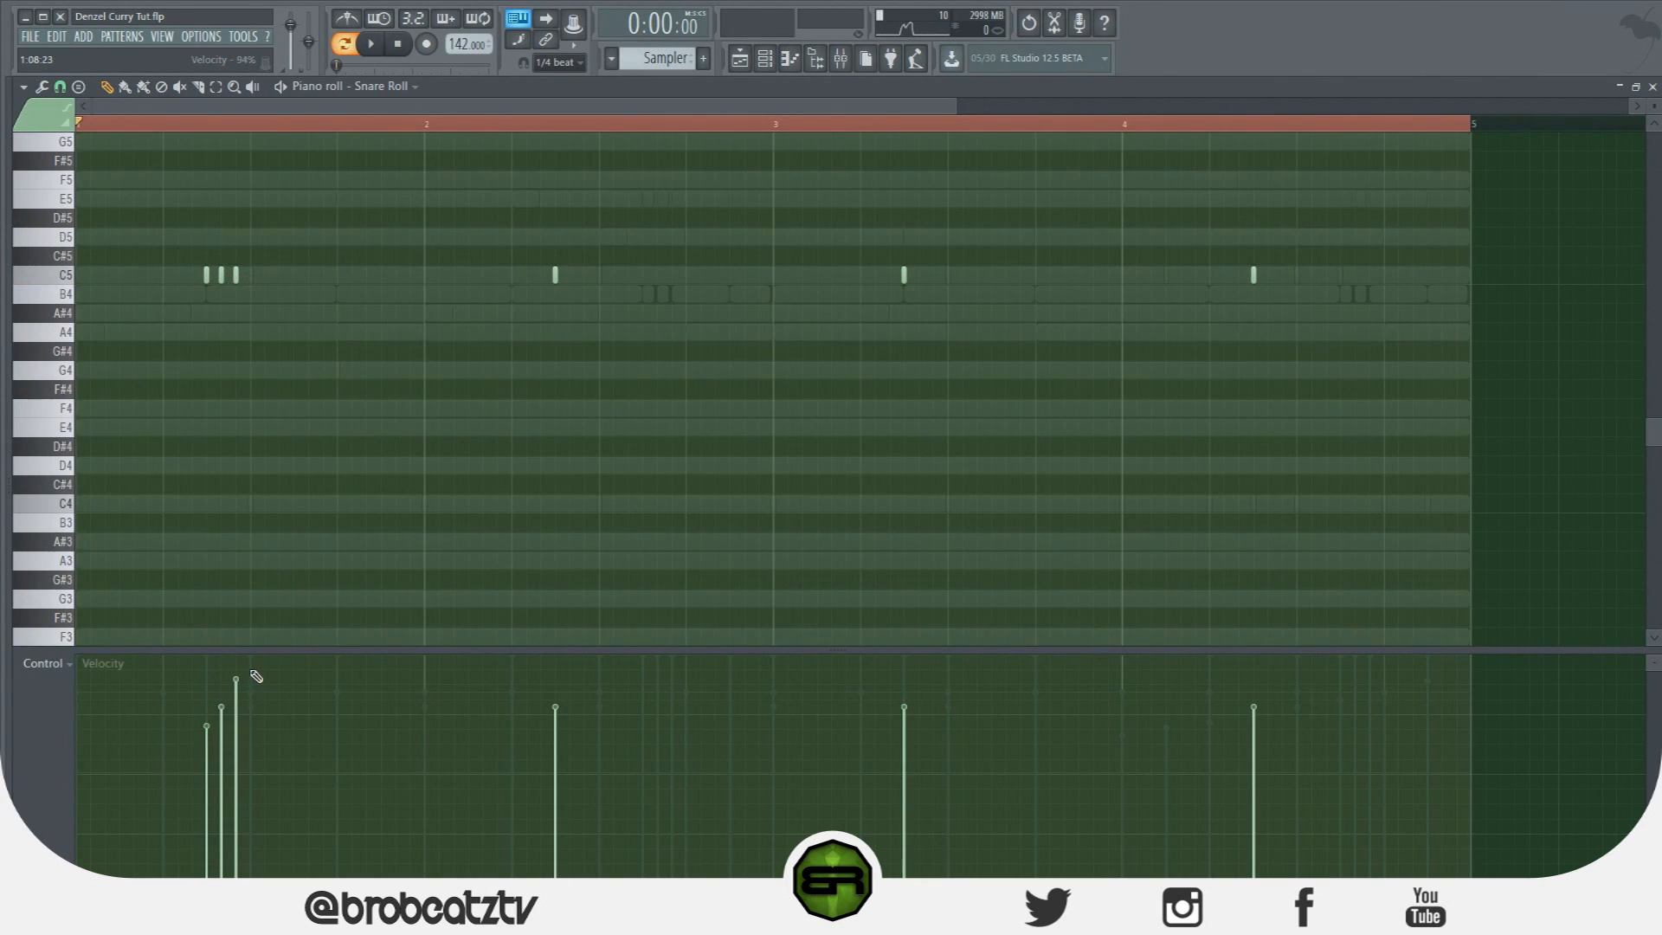
{"action": "key", "text": "space"}
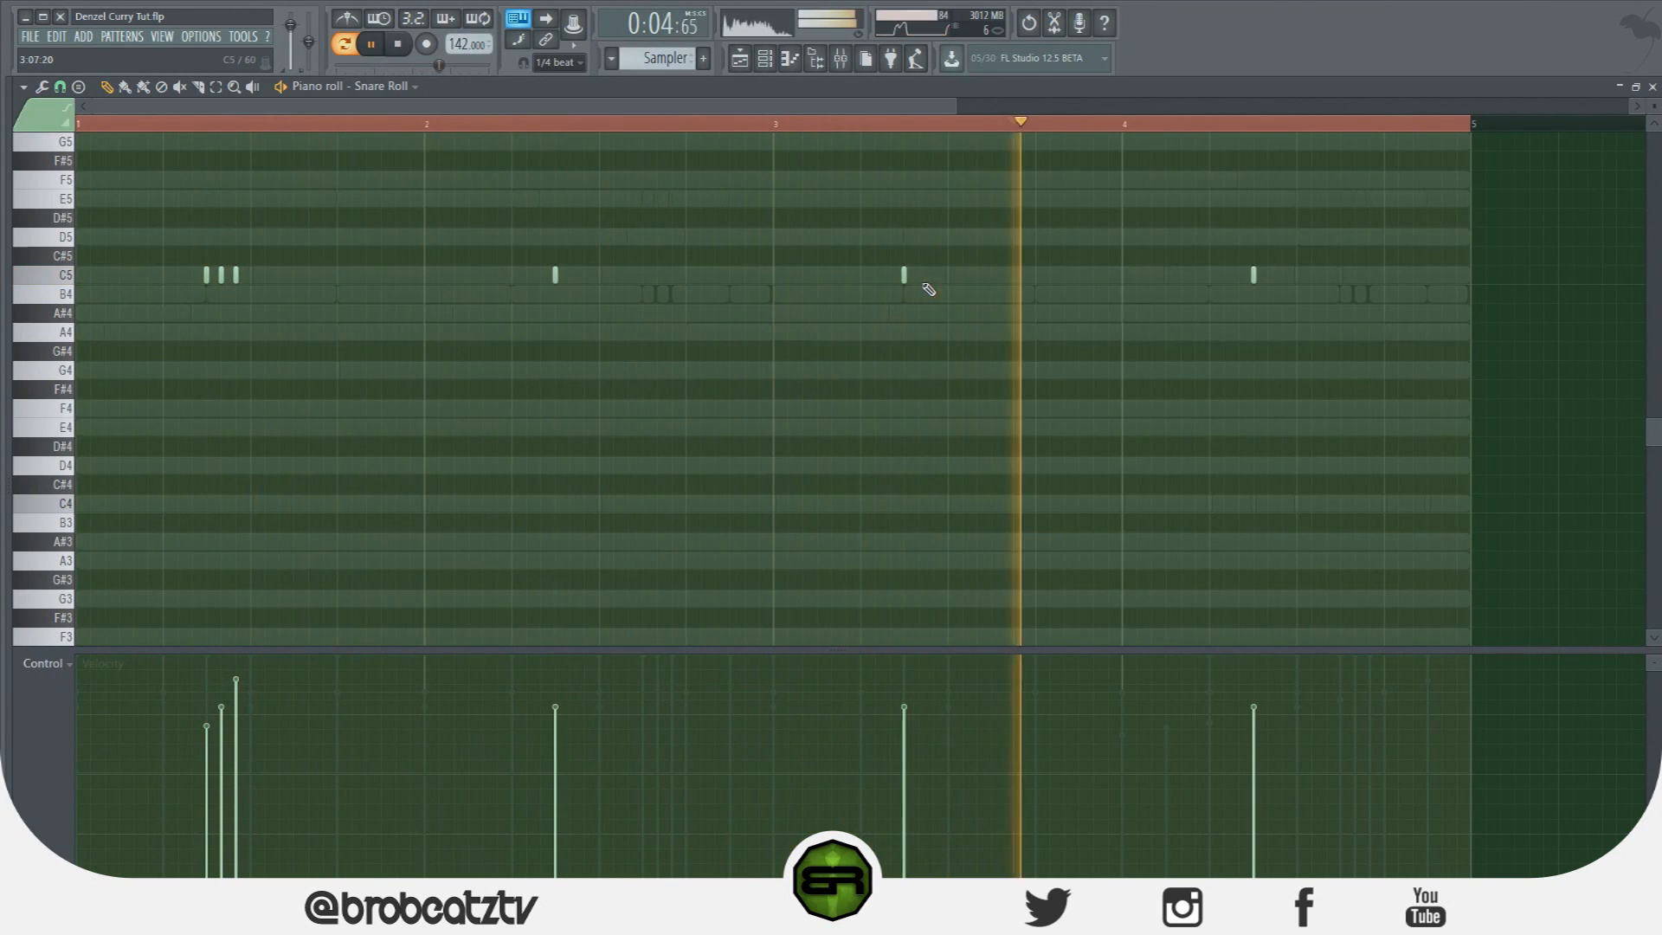
{"action": "key", "text": "space"}
Add a second snare hit in bar 3 and play the pattern back.
{"action": "left_click", "coordinate": [79, 88]}
{"action": "left_click", "coordinate": [87, 292]}
{"action": "left_click", "coordinate": [926, 275]}
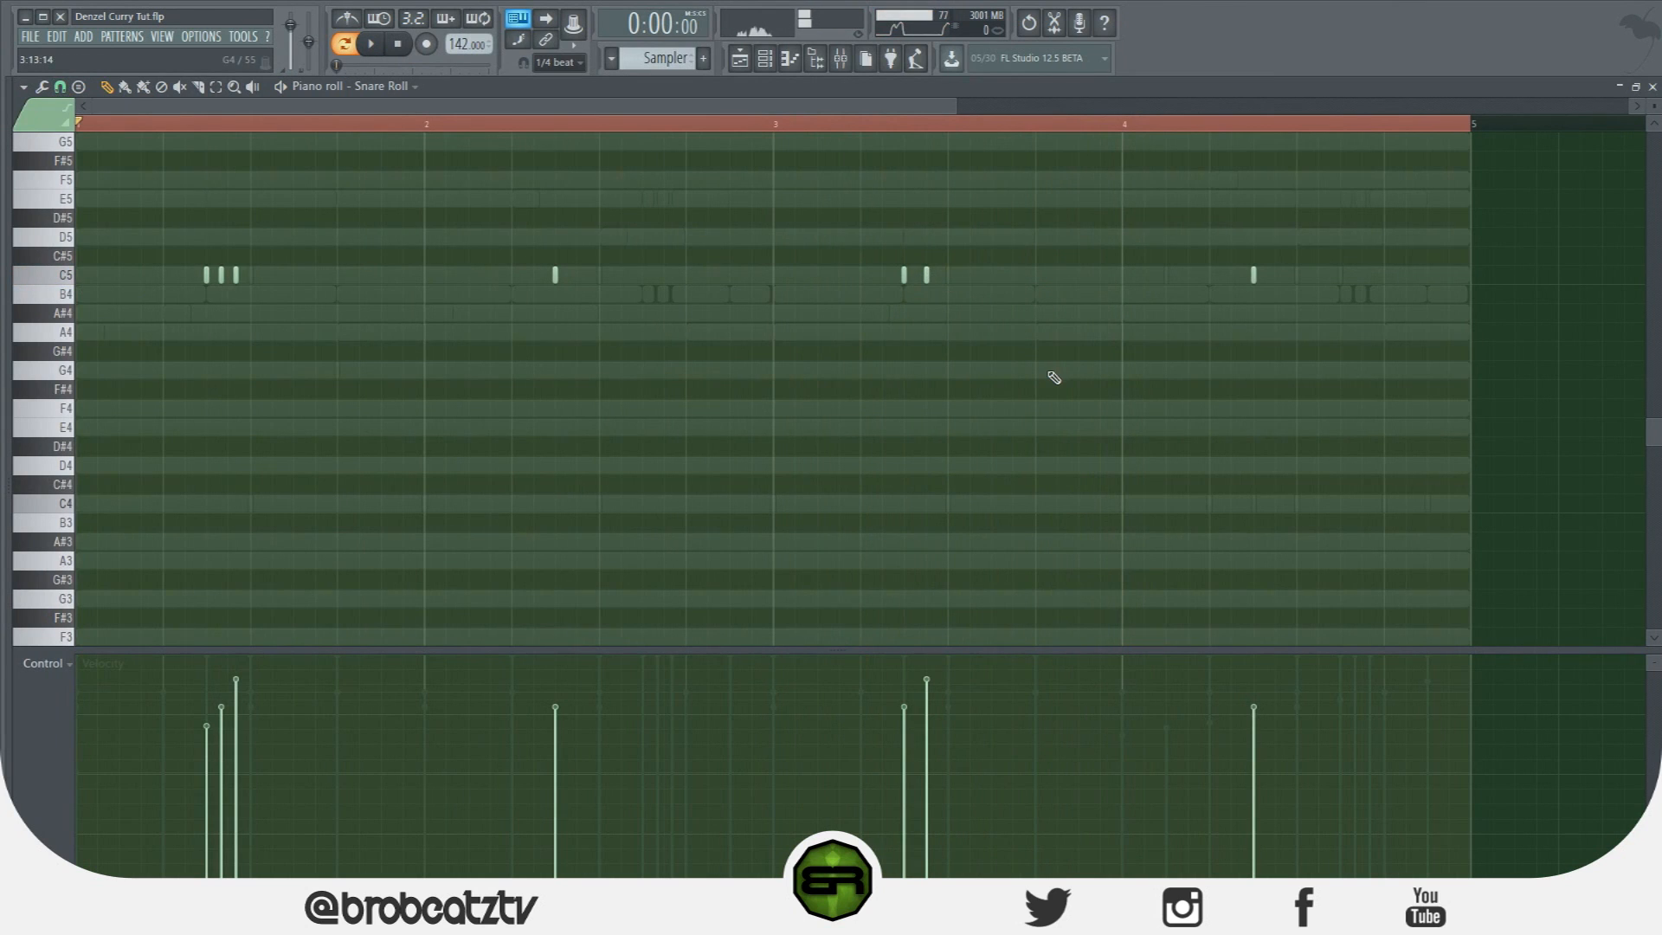
{"action": "key", "text": "ctrl+a"}
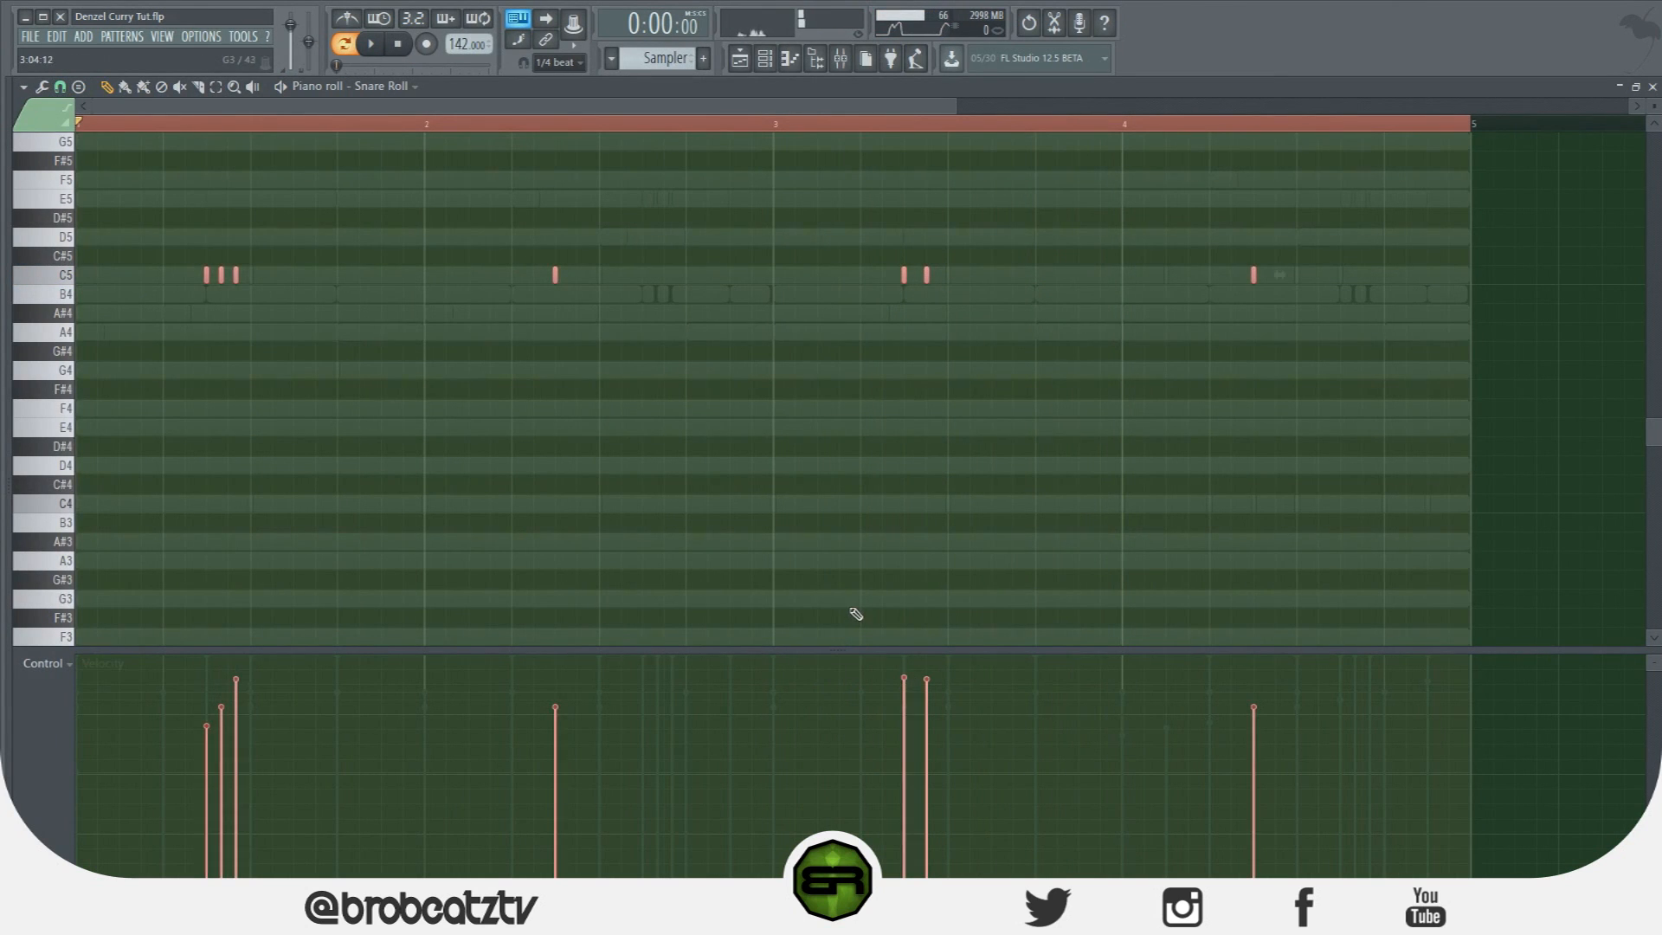
{"action": "key", "text": "ctrl+d"}
{"action": "key", "text": "space"}
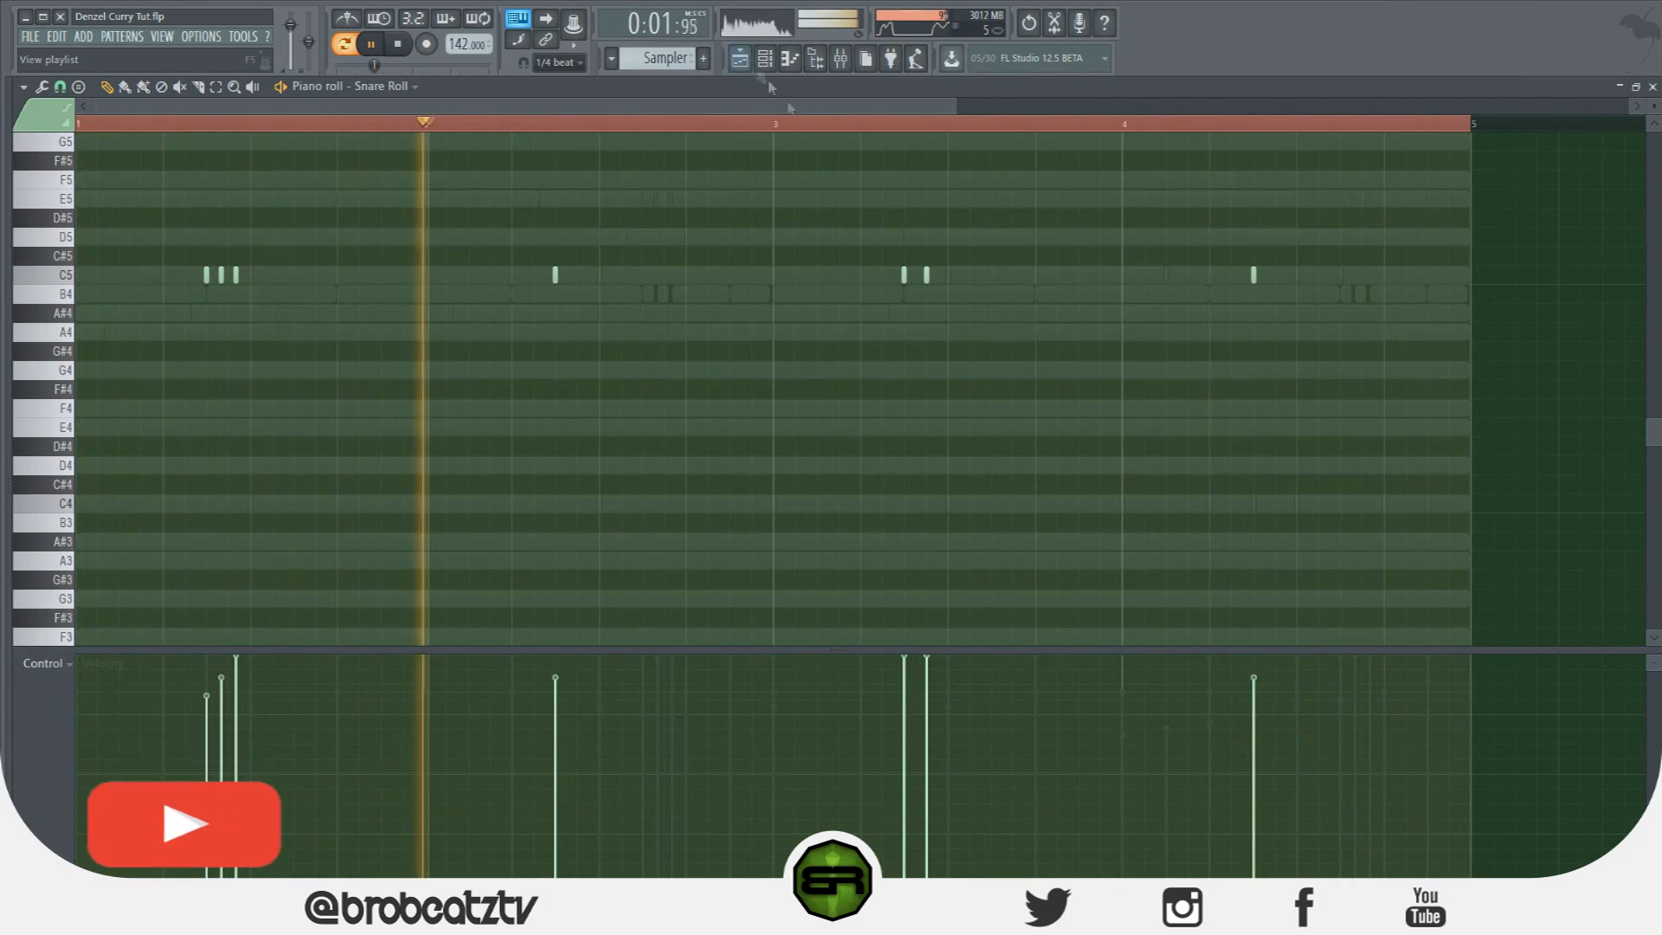
{"action": "key", "text": "space"}
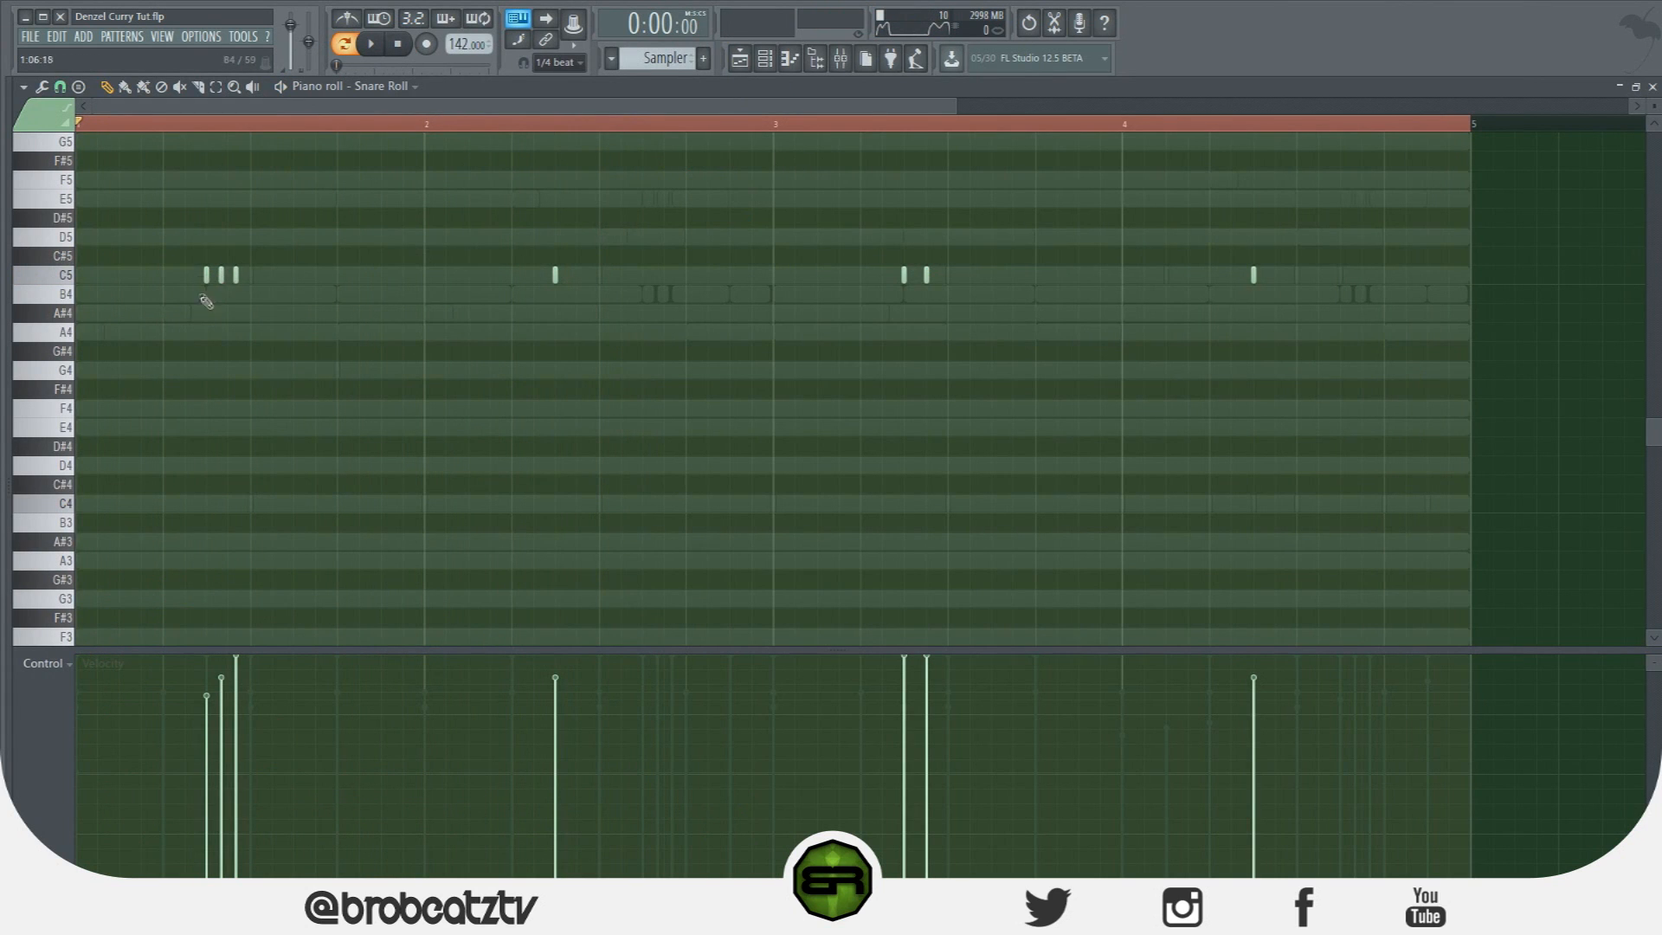
Try the bar 1 roll without its middle note, then restore it and listen again.
{"action": "right_click", "coordinate": [221, 274]}
{"action": "key", "text": "space"}
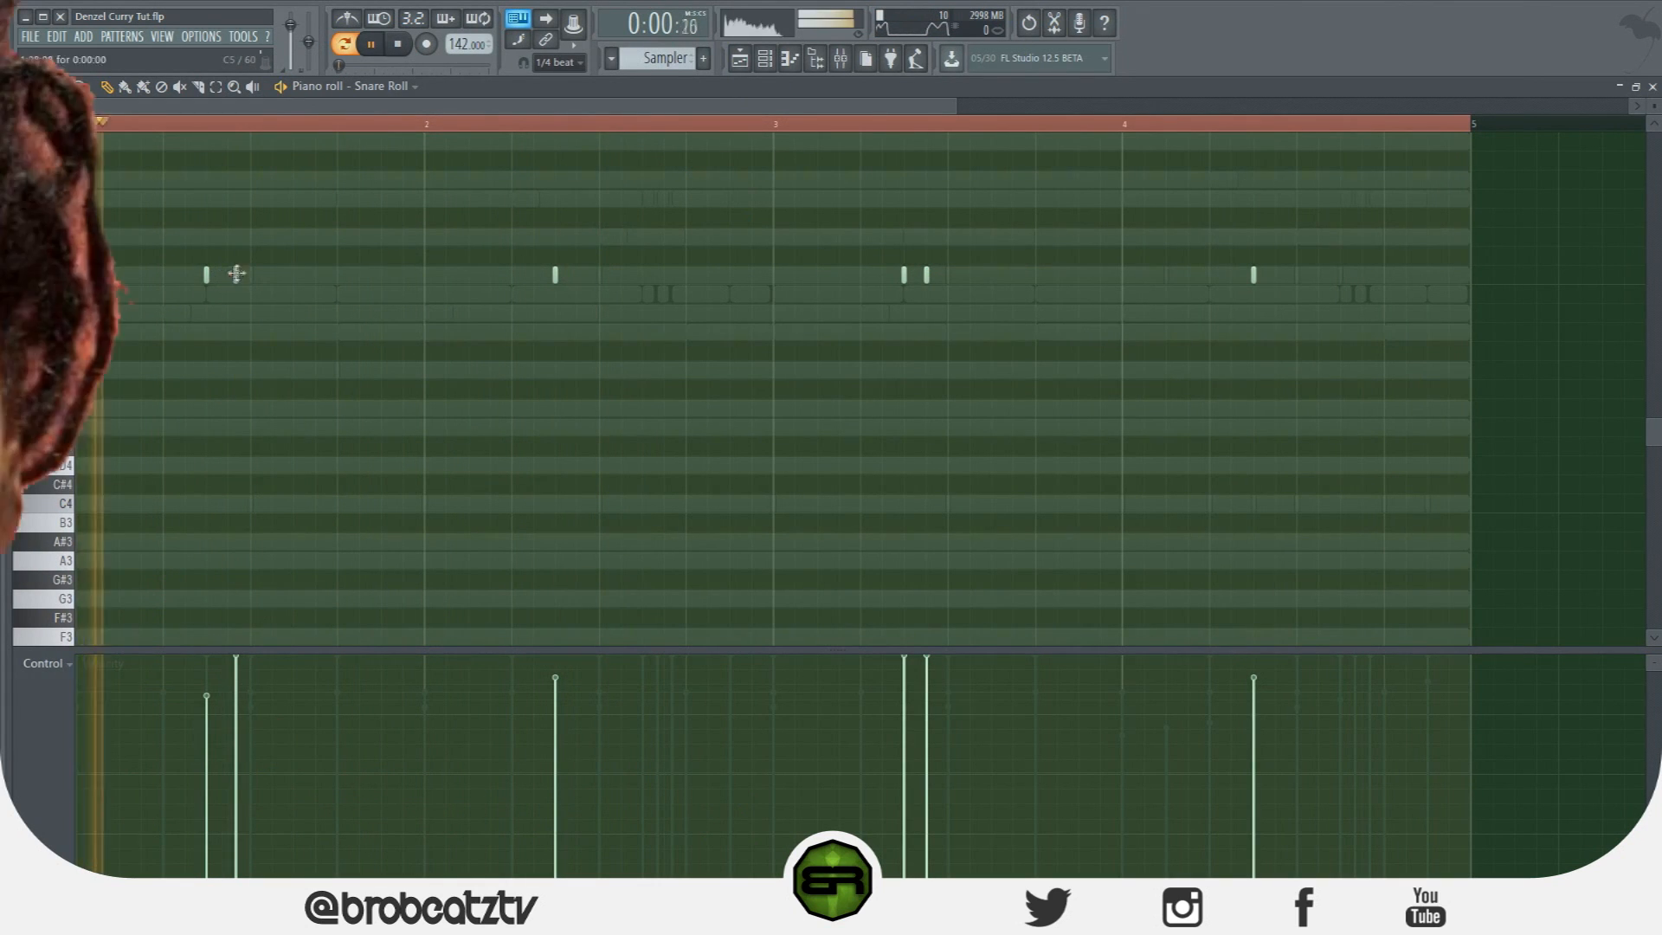
{"action": "key", "text": "space"}
{"action": "left_click", "coordinate": [221, 275]}
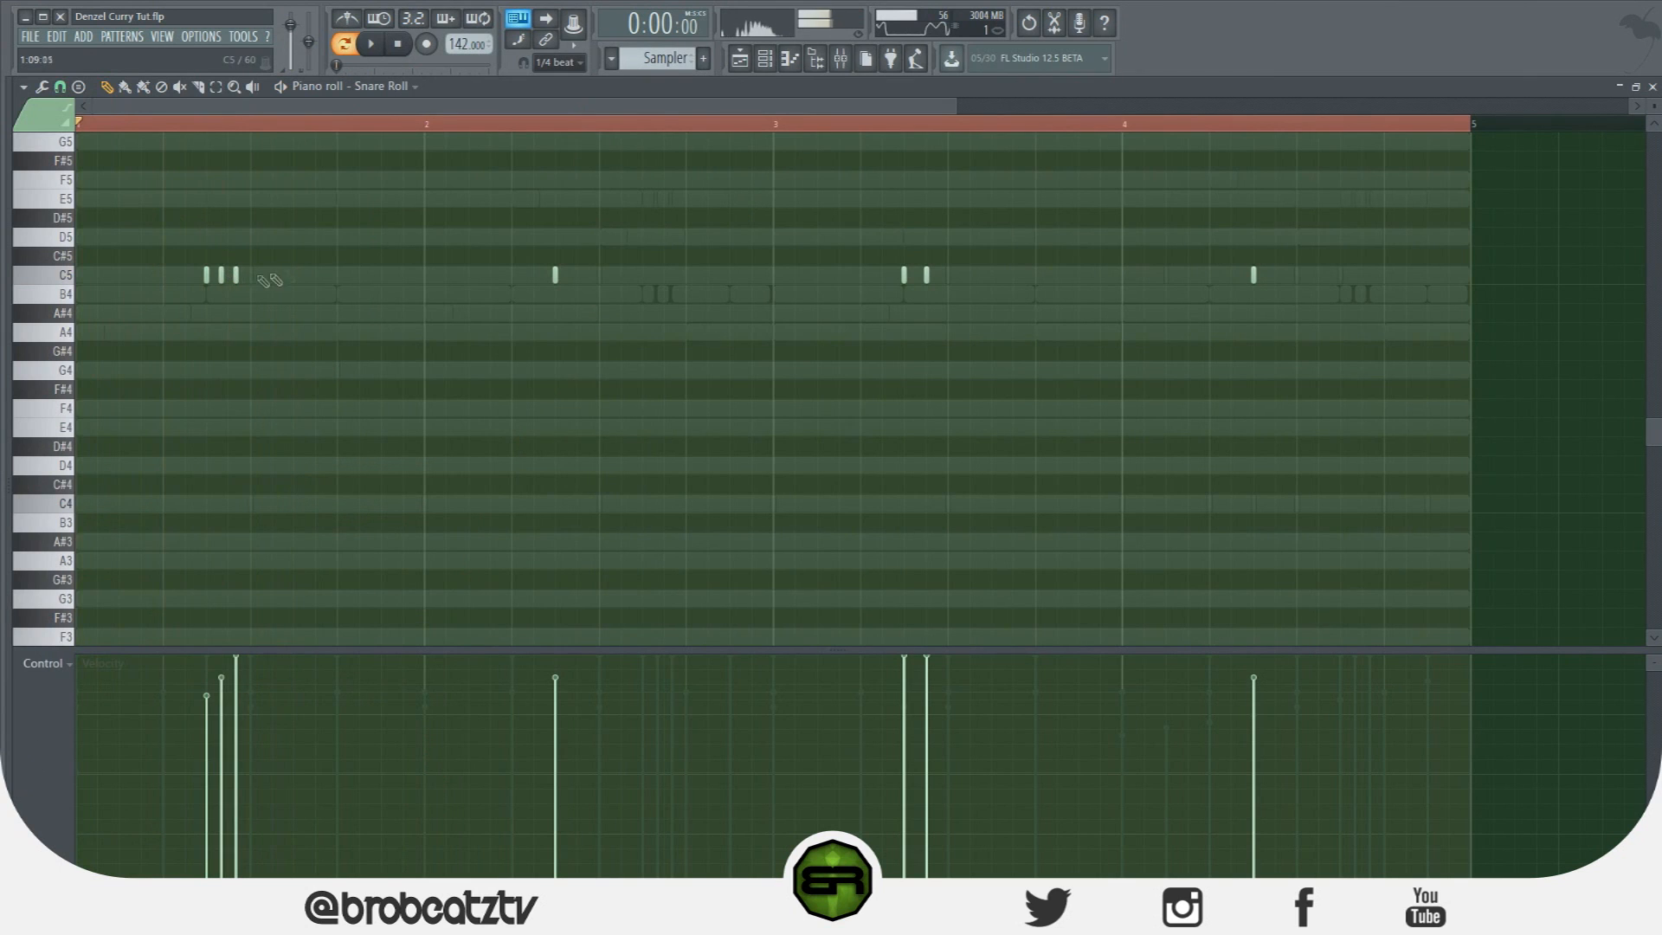
{"action": "key", "text": "space"}
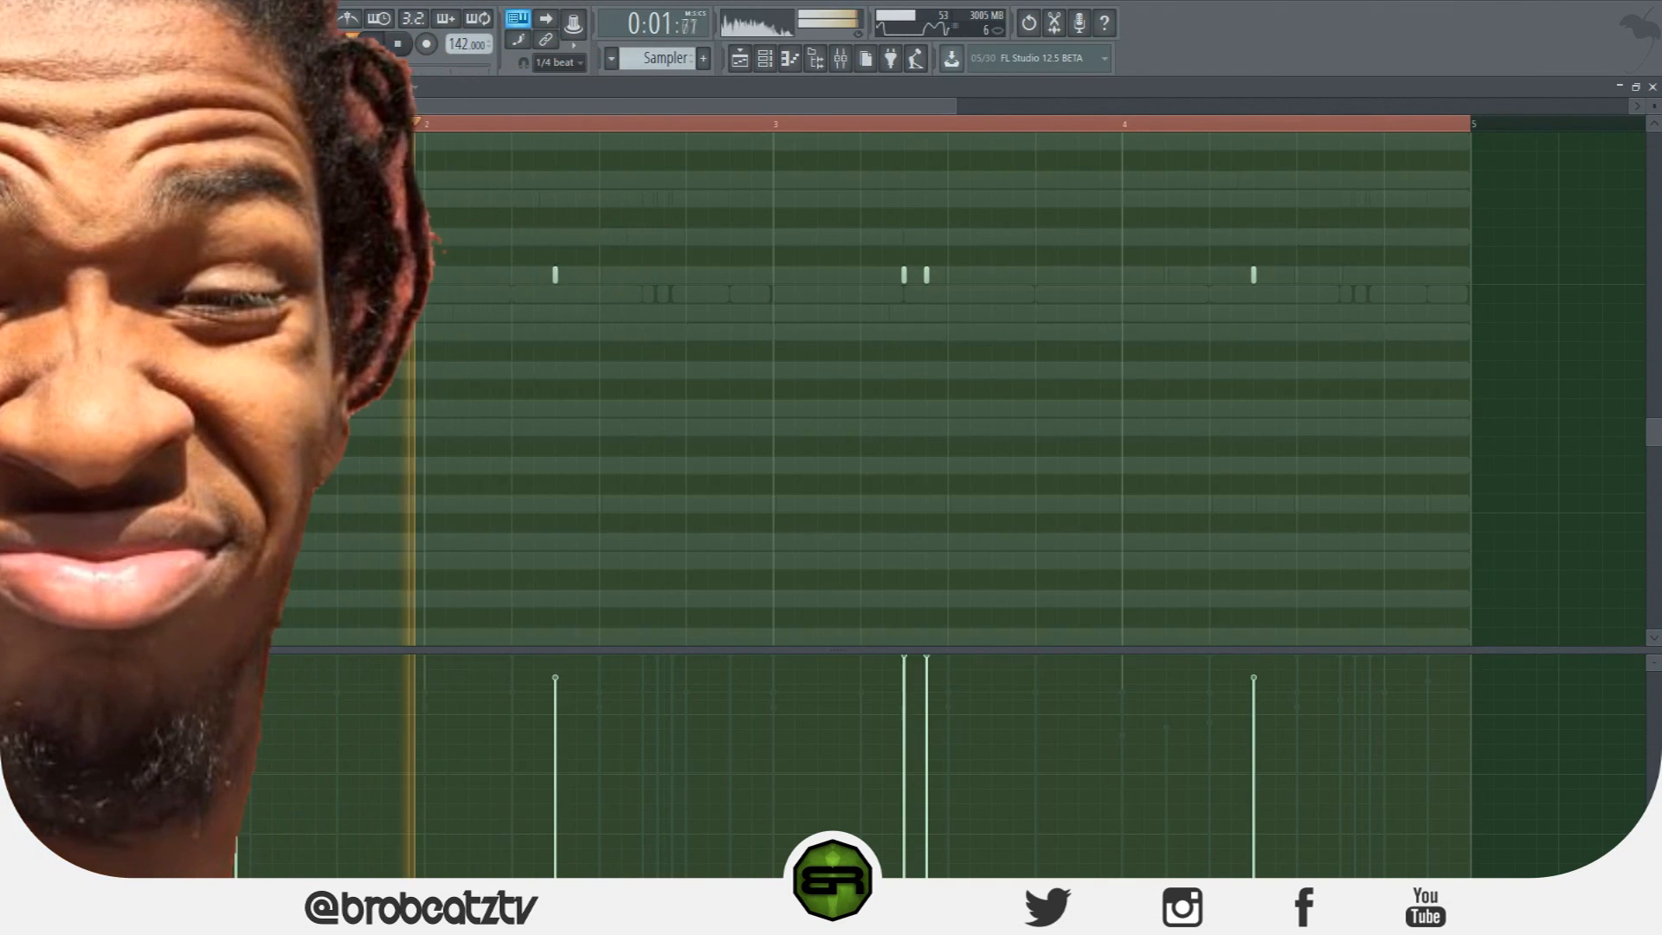
{"action": "key", "text": "space"}
Remove the extra bar 3 snares and copy the three-note bar 1 roll into bar 3.
{"action": "right_click", "coordinate": [903, 275]}
{"action": "right_click", "coordinate": [926, 274]}
{"action": "left_click_drag", "start_coordinate": [312, 229], "coordinate": [916, 300]}
{"action": "left_click", "coordinate": [942, 329], "text": "ctrl"}
{"action": "key", "text": "space"}
{"action": "key", "text": "space"}
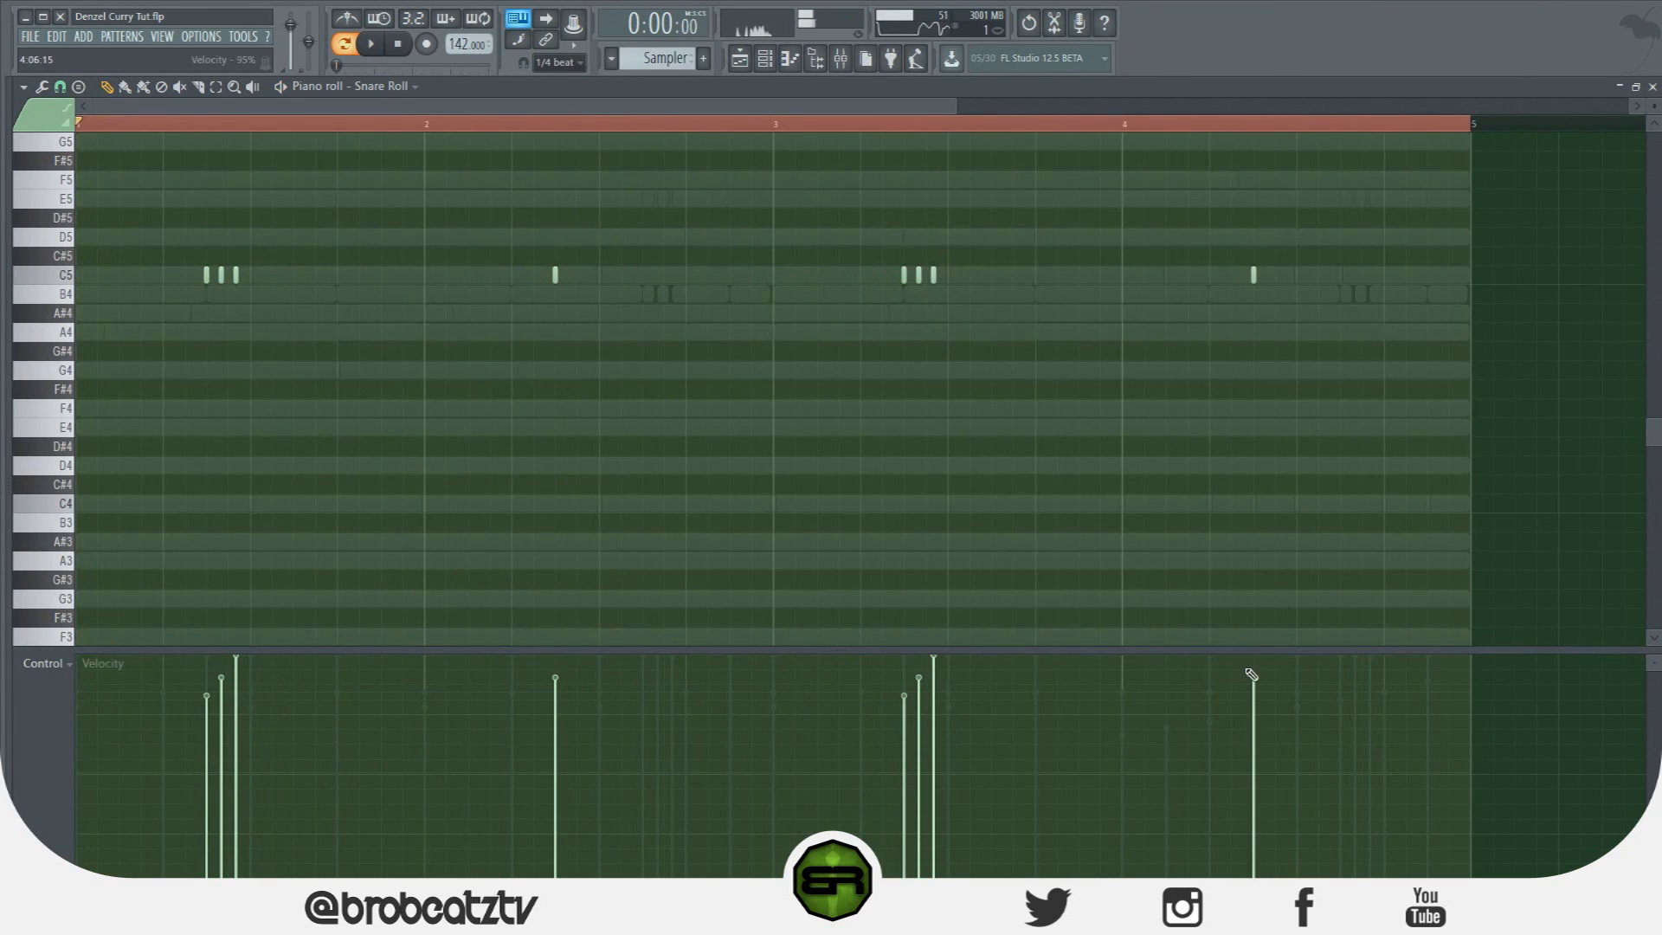
{"action": "left_click", "coordinate": [765, 59]}
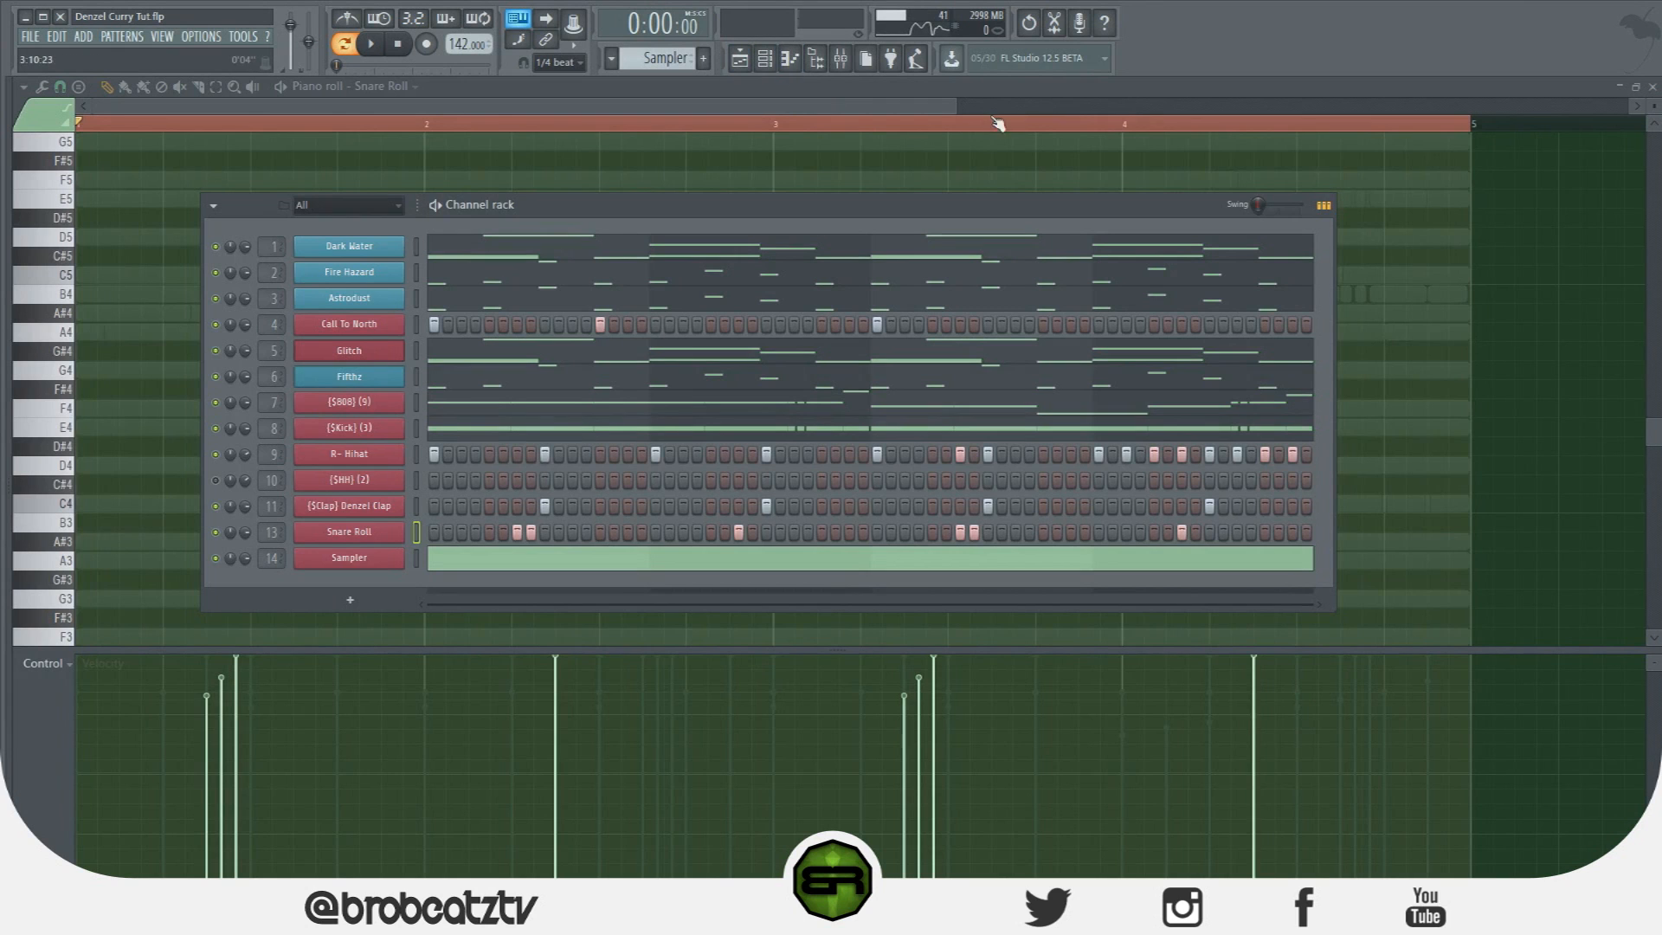
Delete the copied snare notes in bars 5–8.
{"action": "left_click_drag", "start_coordinate": [951, 107], "coordinate": [1456, 112]}
{"action": "left_click_drag", "start_coordinate": [943, 191], "coordinate": [1060, 275]}
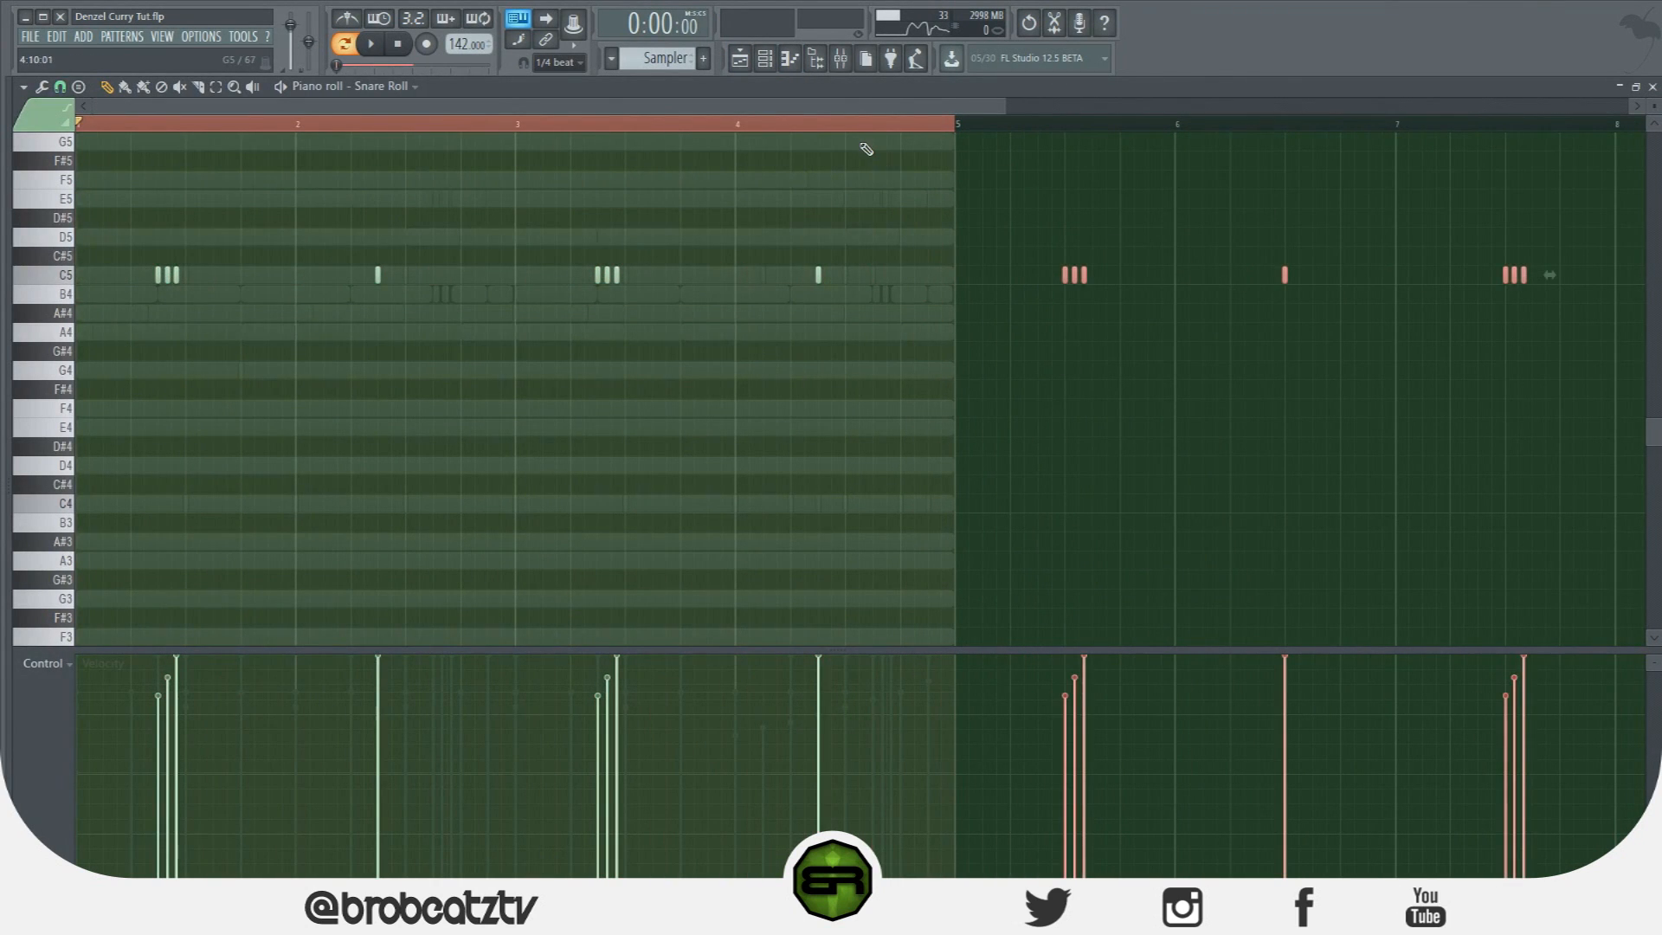
{"action": "key", "text": "Delete"}
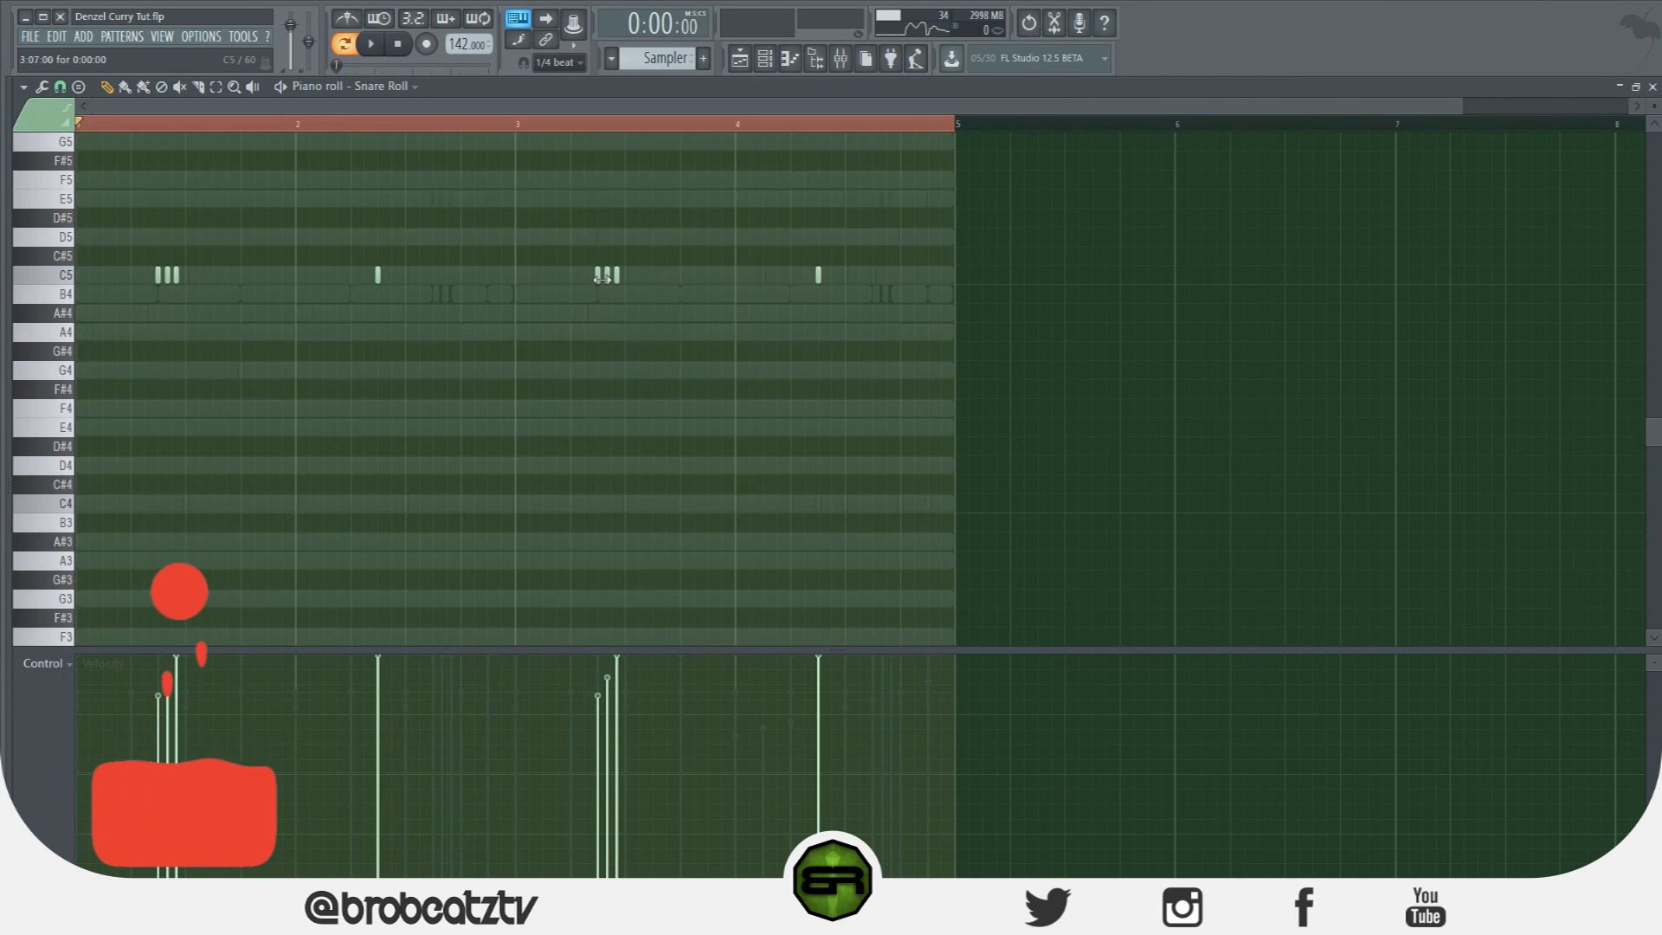
{"action": "left_click", "coordinate": [60, 87]}
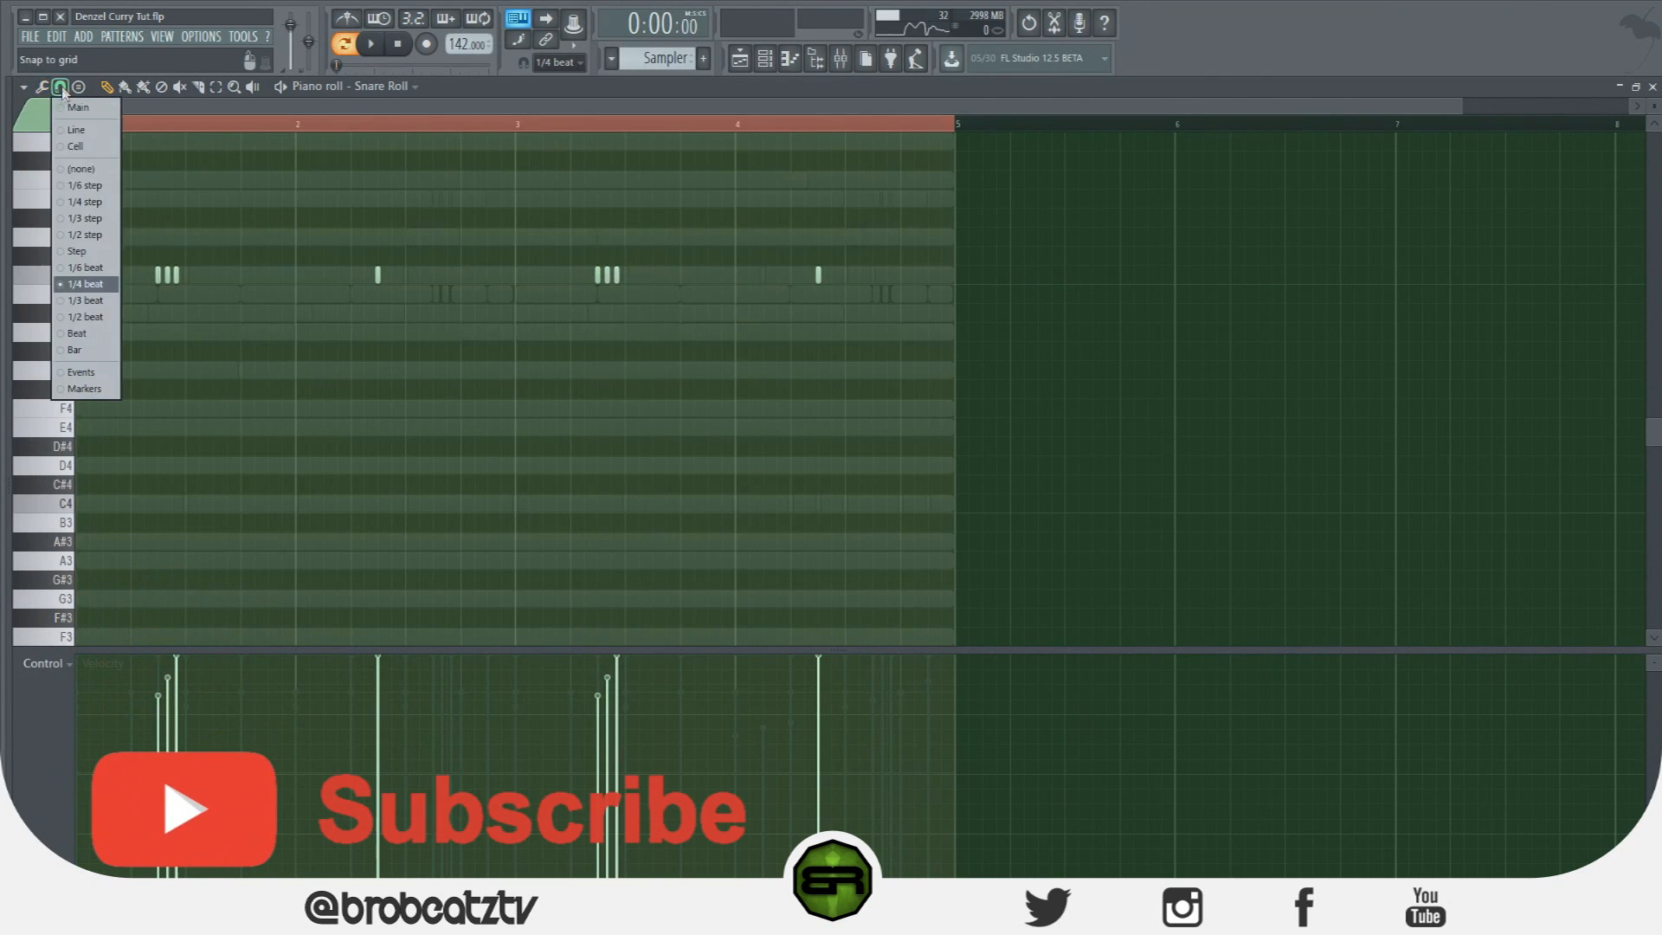
{"action": "left_click", "coordinate": [86, 289]}
Clear the bar 1 roll notes and keep grid snap at 1/4 beat.
{"action": "right_click", "coordinate": [176, 276]}
{"action": "right_click", "coordinate": [167, 277]}
{"action": "right_click", "coordinate": [159, 276]}
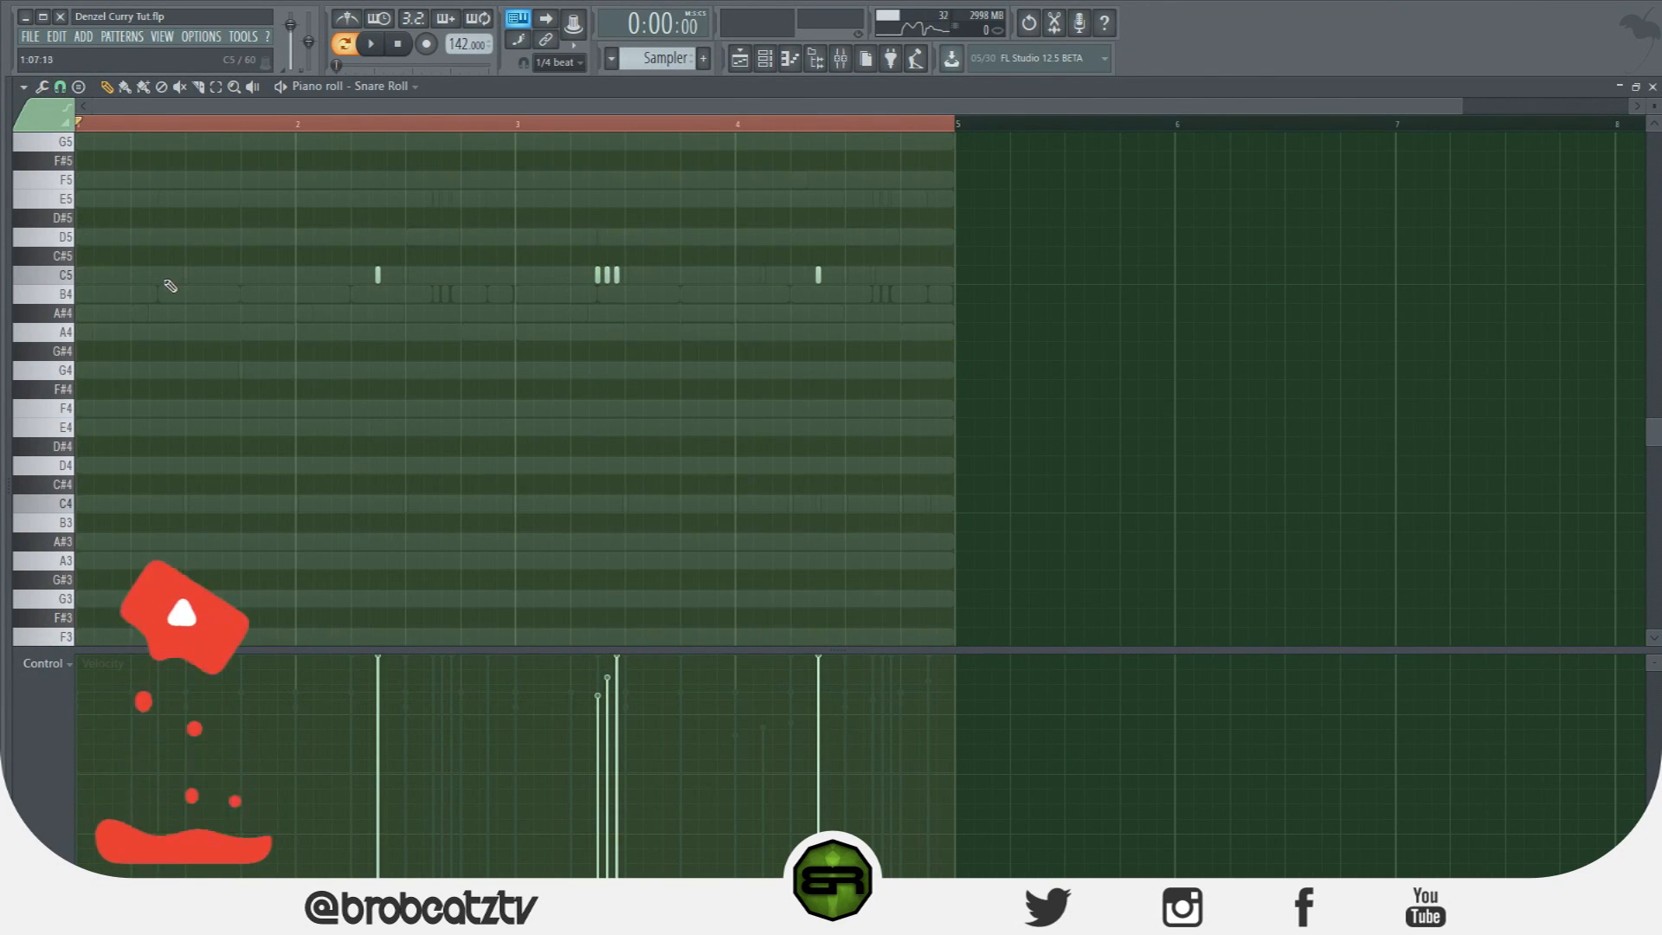
{"action": "left_click", "coordinate": [149, 275]}
{"action": "right_click", "coordinate": [149, 275]}
{"action": "left_click", "coordinate": [60, 87]}
{"action": "left_click", "coordinate": [64, 90]}
{"action": "left_click", "coordinate": [65, 90]}
{"action": "left_click", "coordinate": [100, 285]}
Draw two-note snare pairs at the start of bars 1 and 3.
{"action": "left_click", "coordinate": [158, 275]}
{"action": "left_click", "coordinate": [172, 274]}
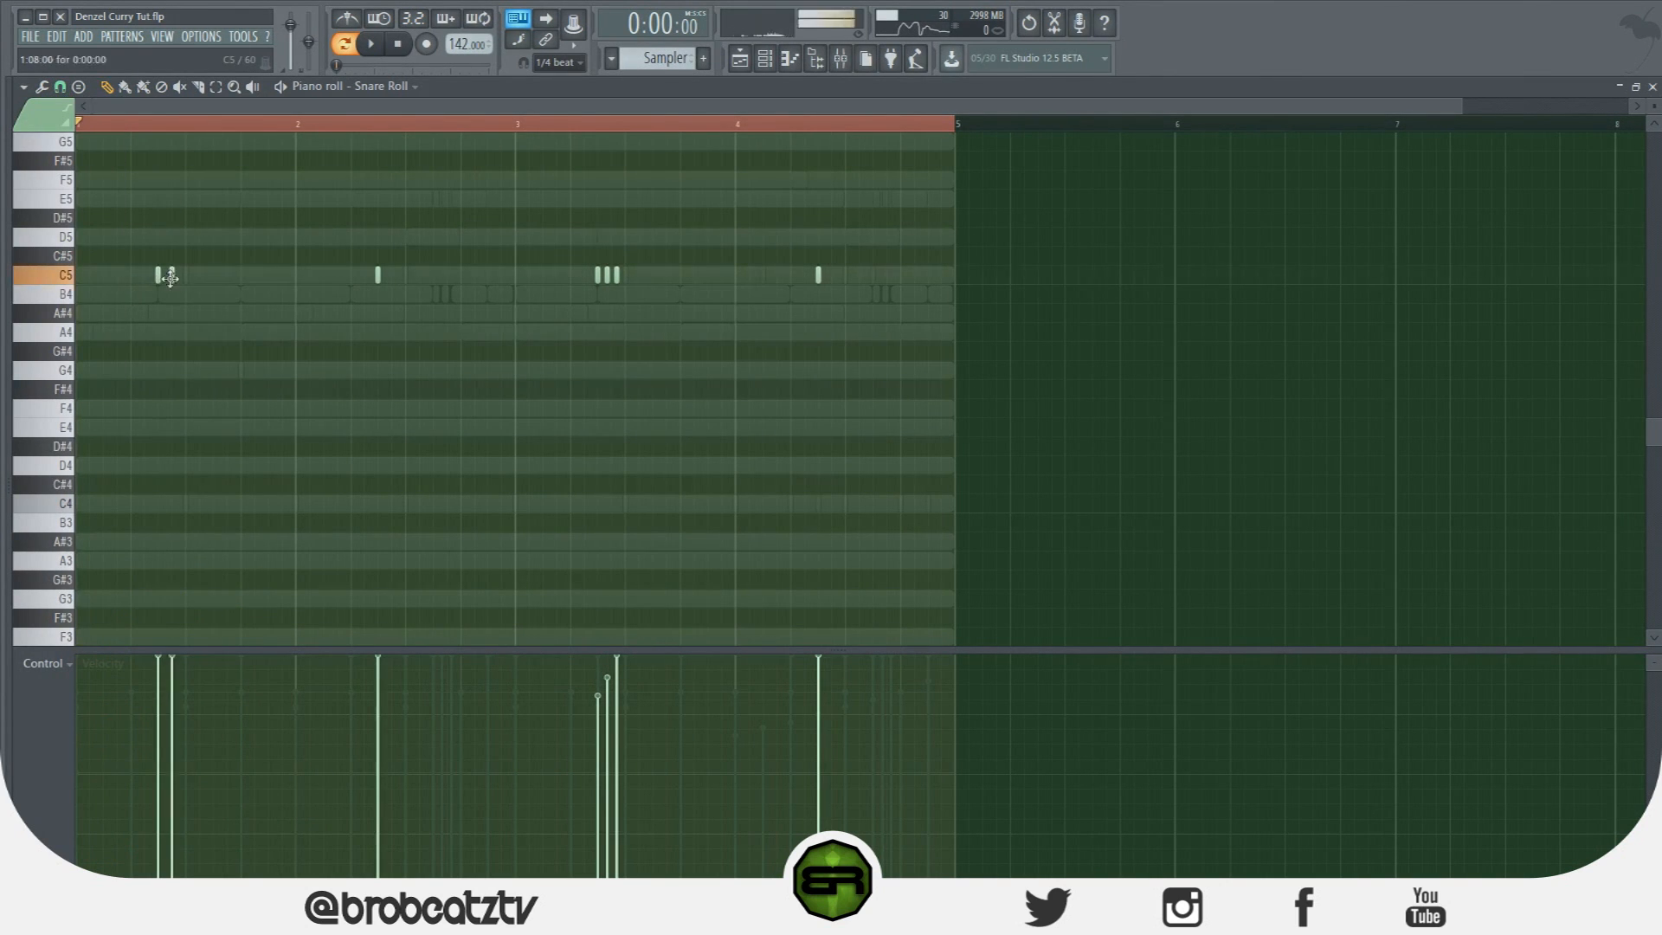
{"action": "left_click", "coordinate": [597, 275]}
{"action": "left_click", "coordinate": [611, 274]}
Transpose all snare notes to B4 (up an octave, down a semitone) and play to check.
{"action": "key", "text": "ctrl+a"}
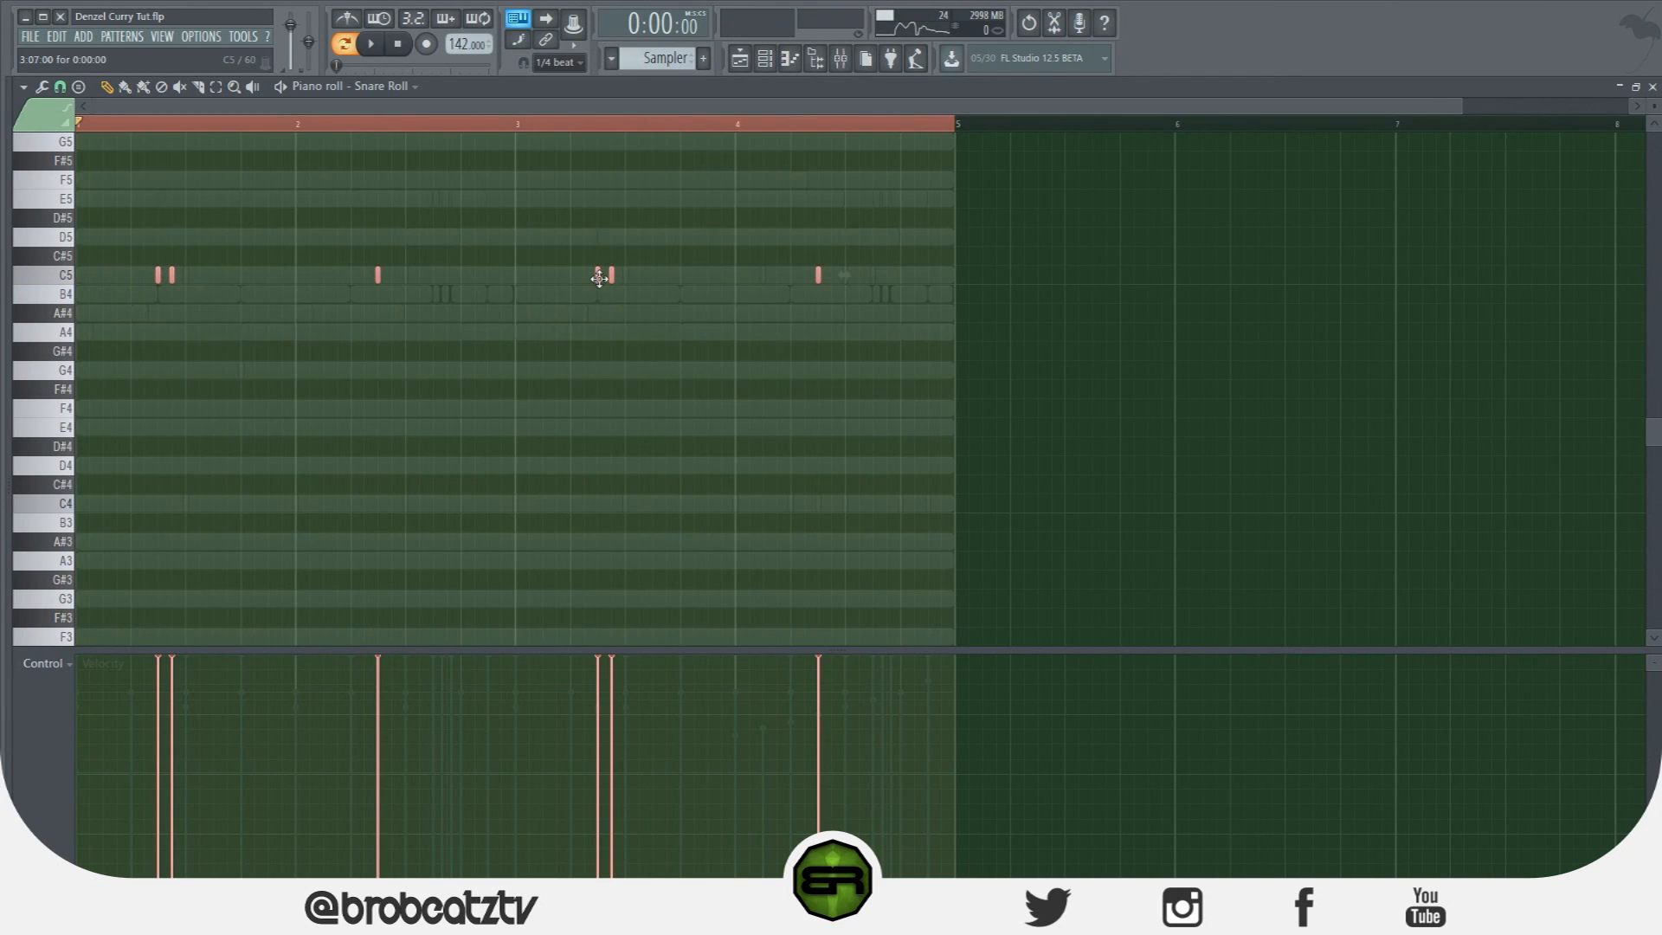
{"action": "left_click", "coordinate": [65, 319]}
{"action": "left_click", "coordinate": [67, 298]}
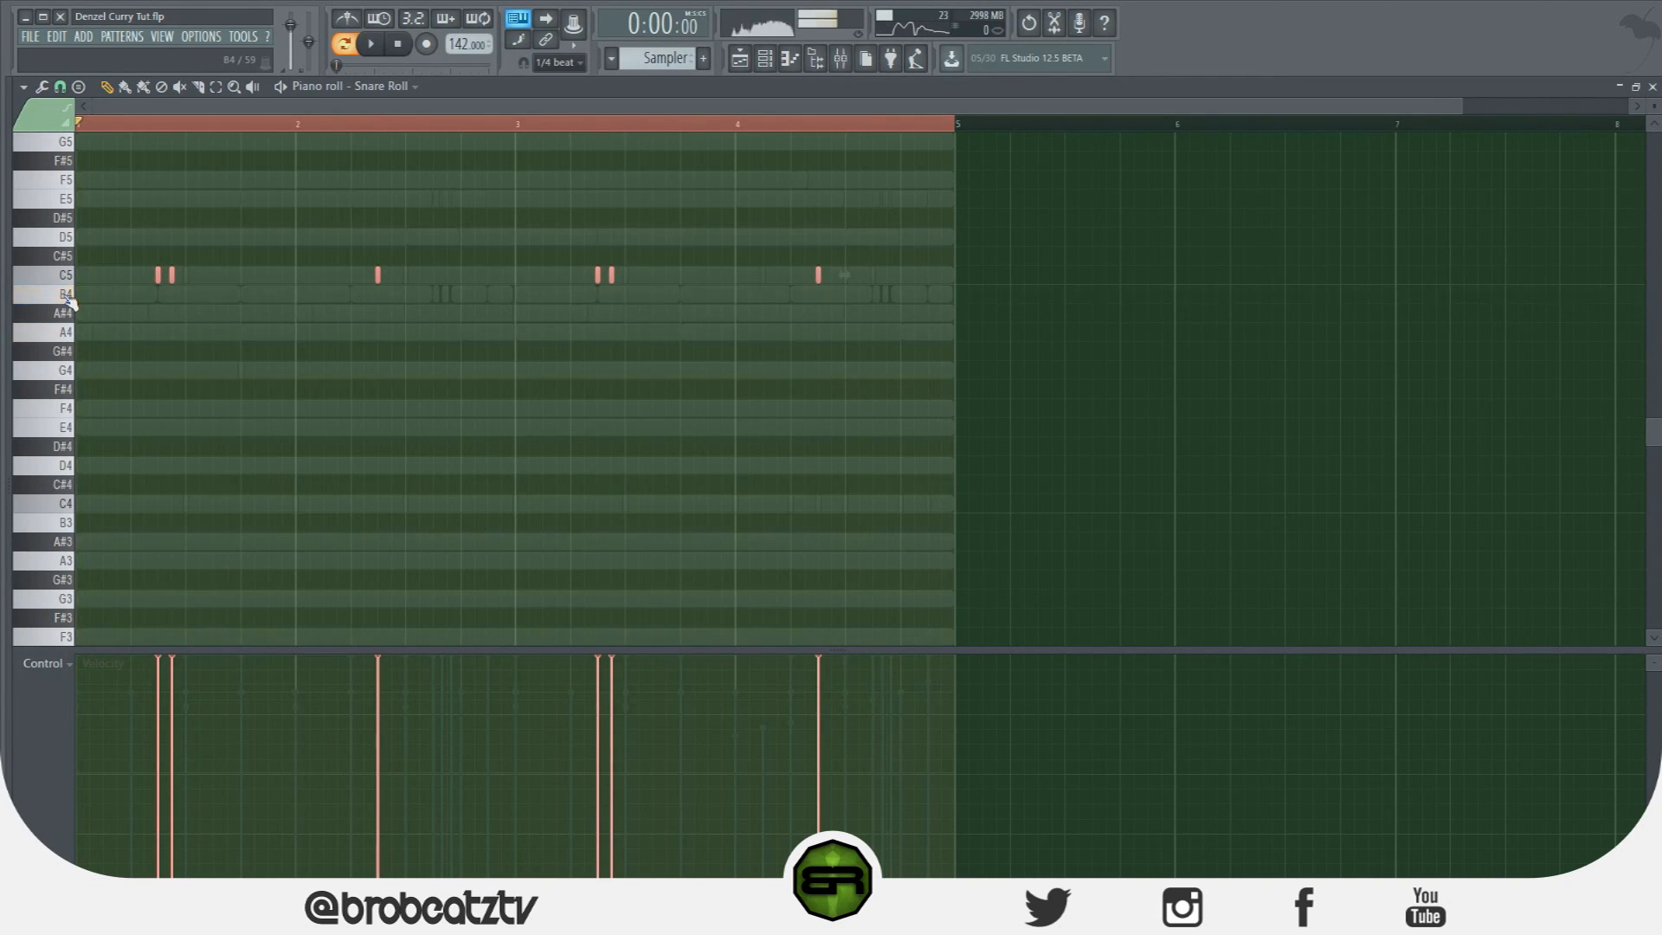
{"action": "left_click", "coordinate": [66, 296]}
{"action": "key", "text": "space"}
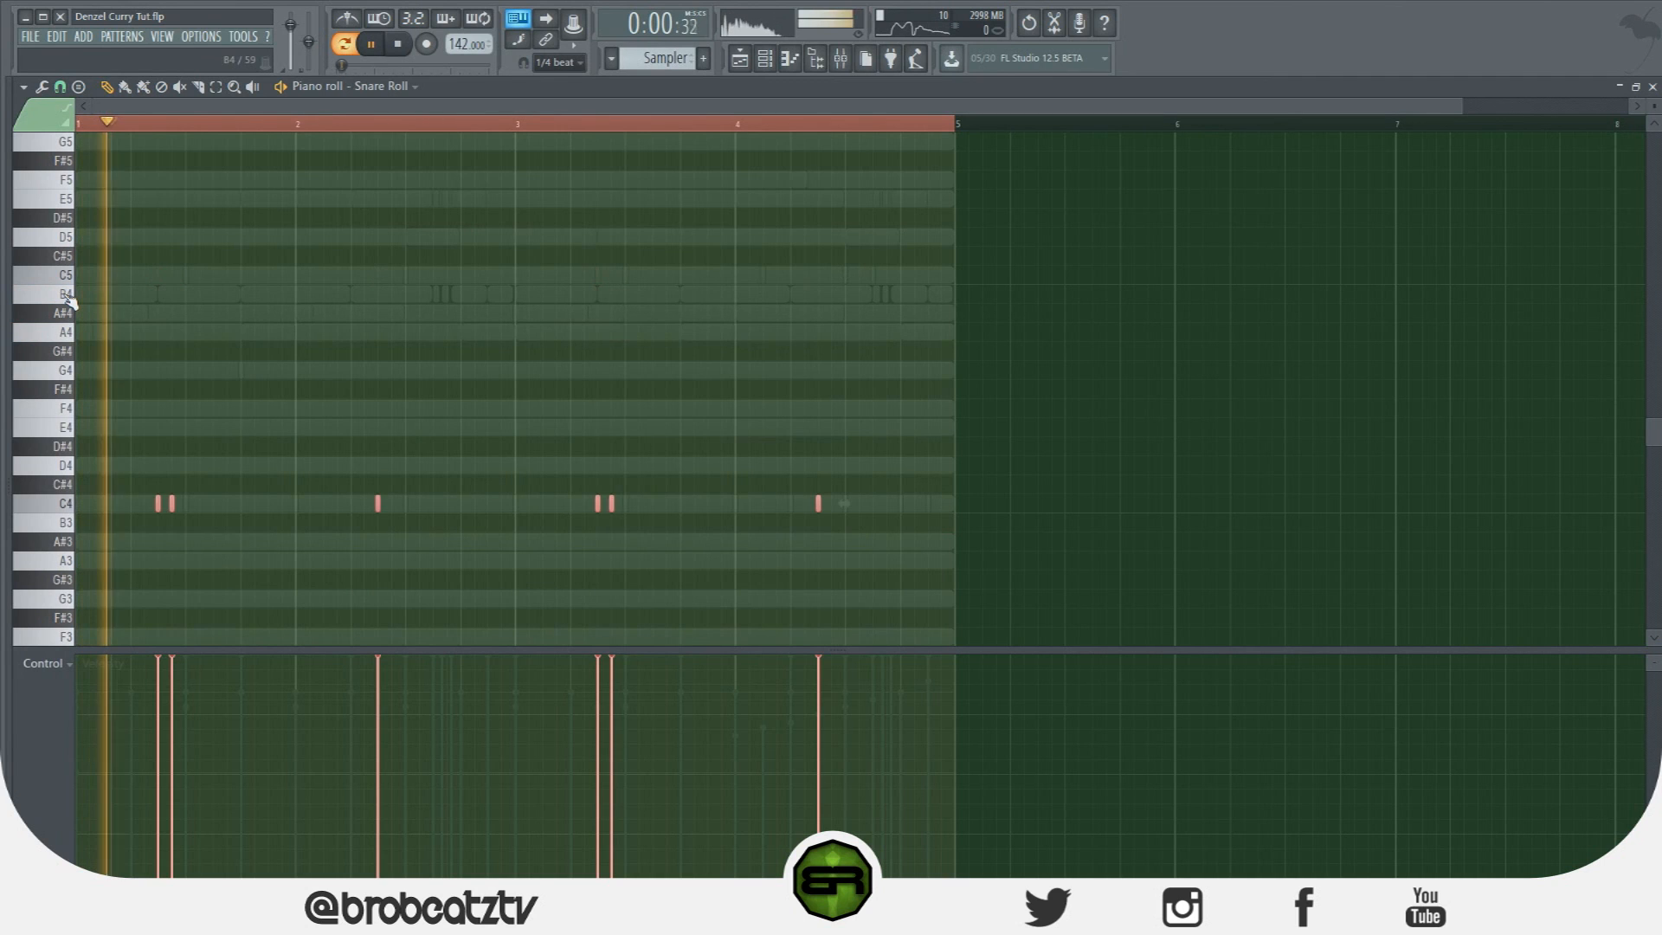
{"action": "key", "text": "ctrl+Up"}
{"action": "key", "text": "shift+Down"}
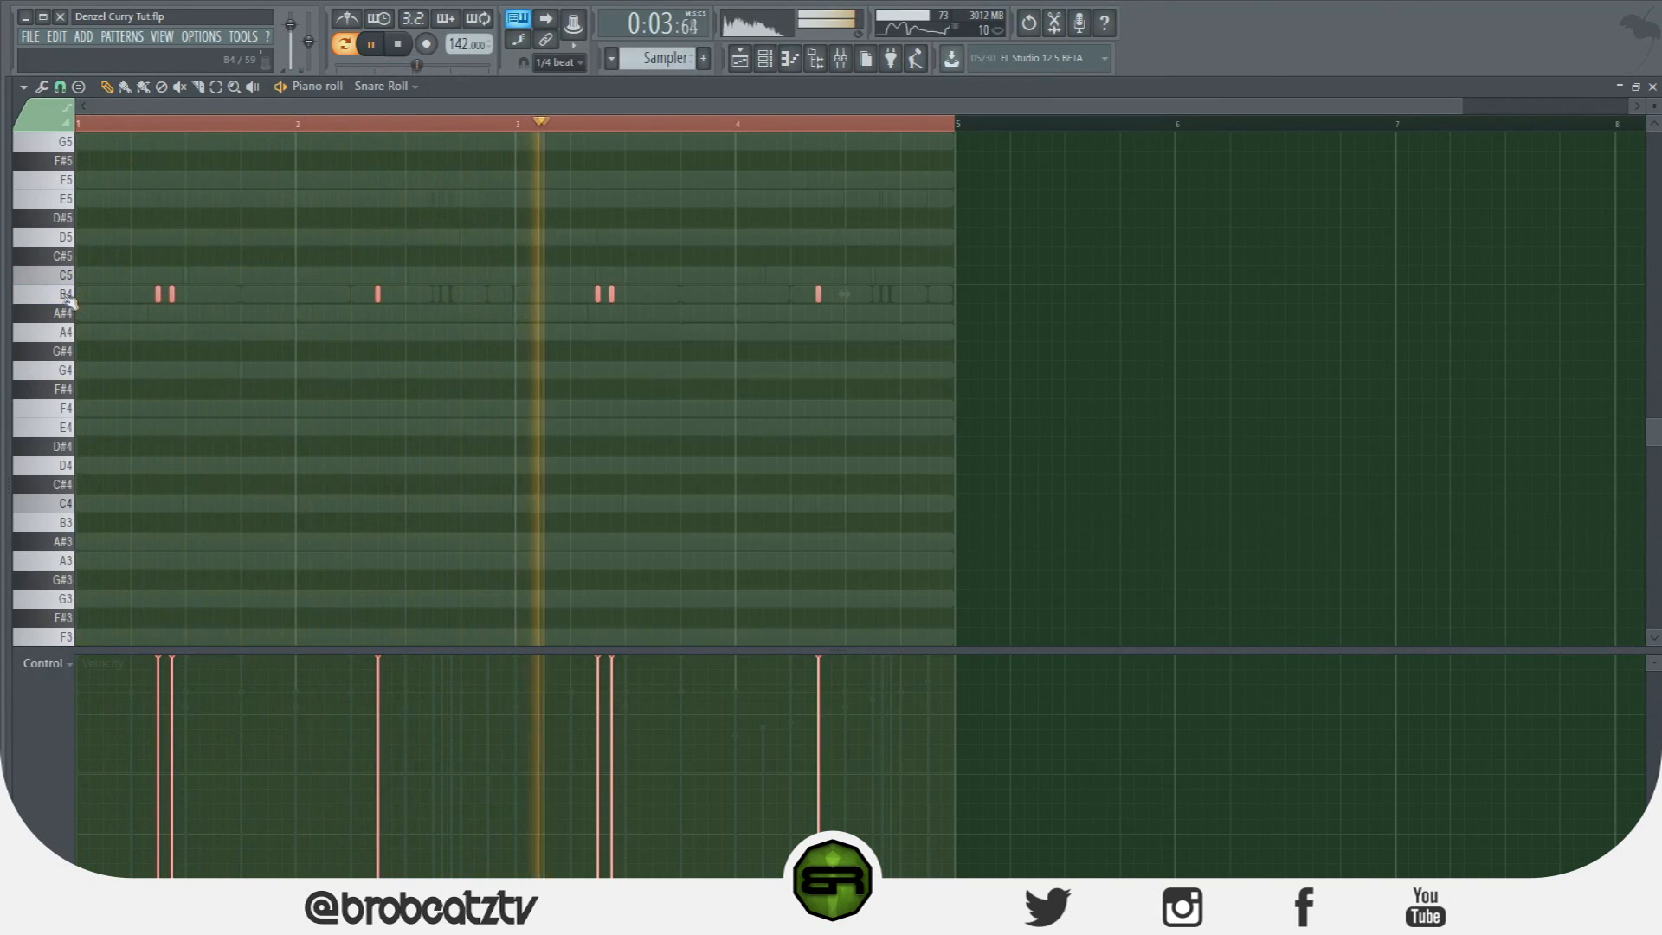
{"action": "left_click", "coordinate": [376, 339], "text": "ctrl"}
{"action": "key", "text": "space"}
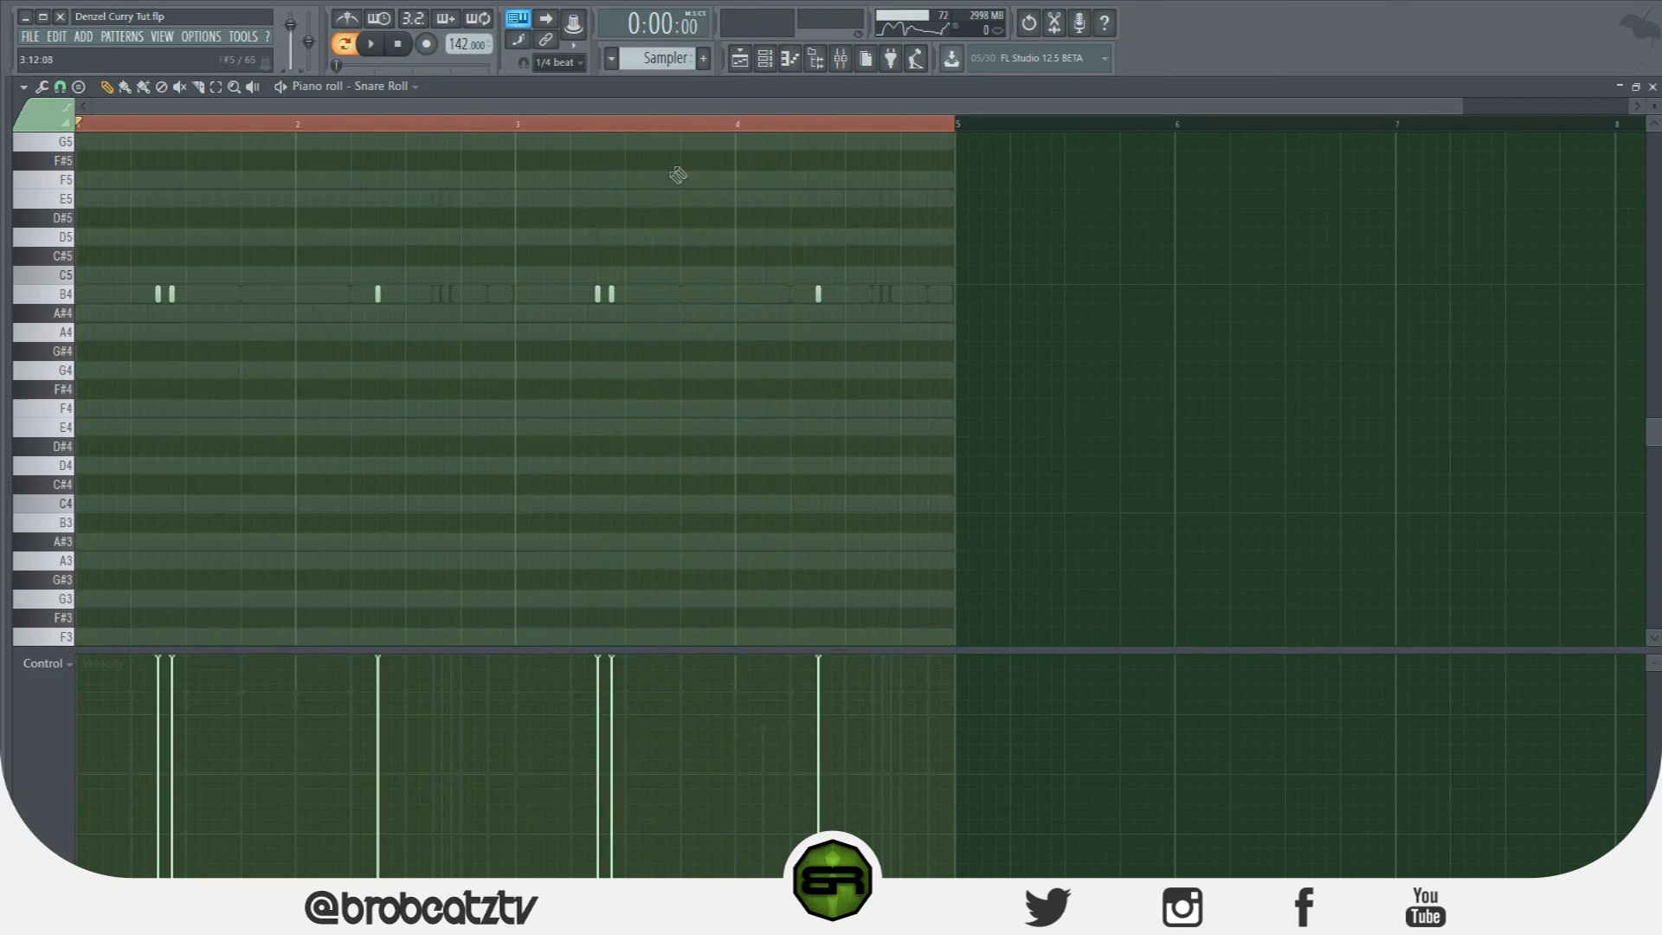
{"action": "left_click", "coordinate": [742, 64]}
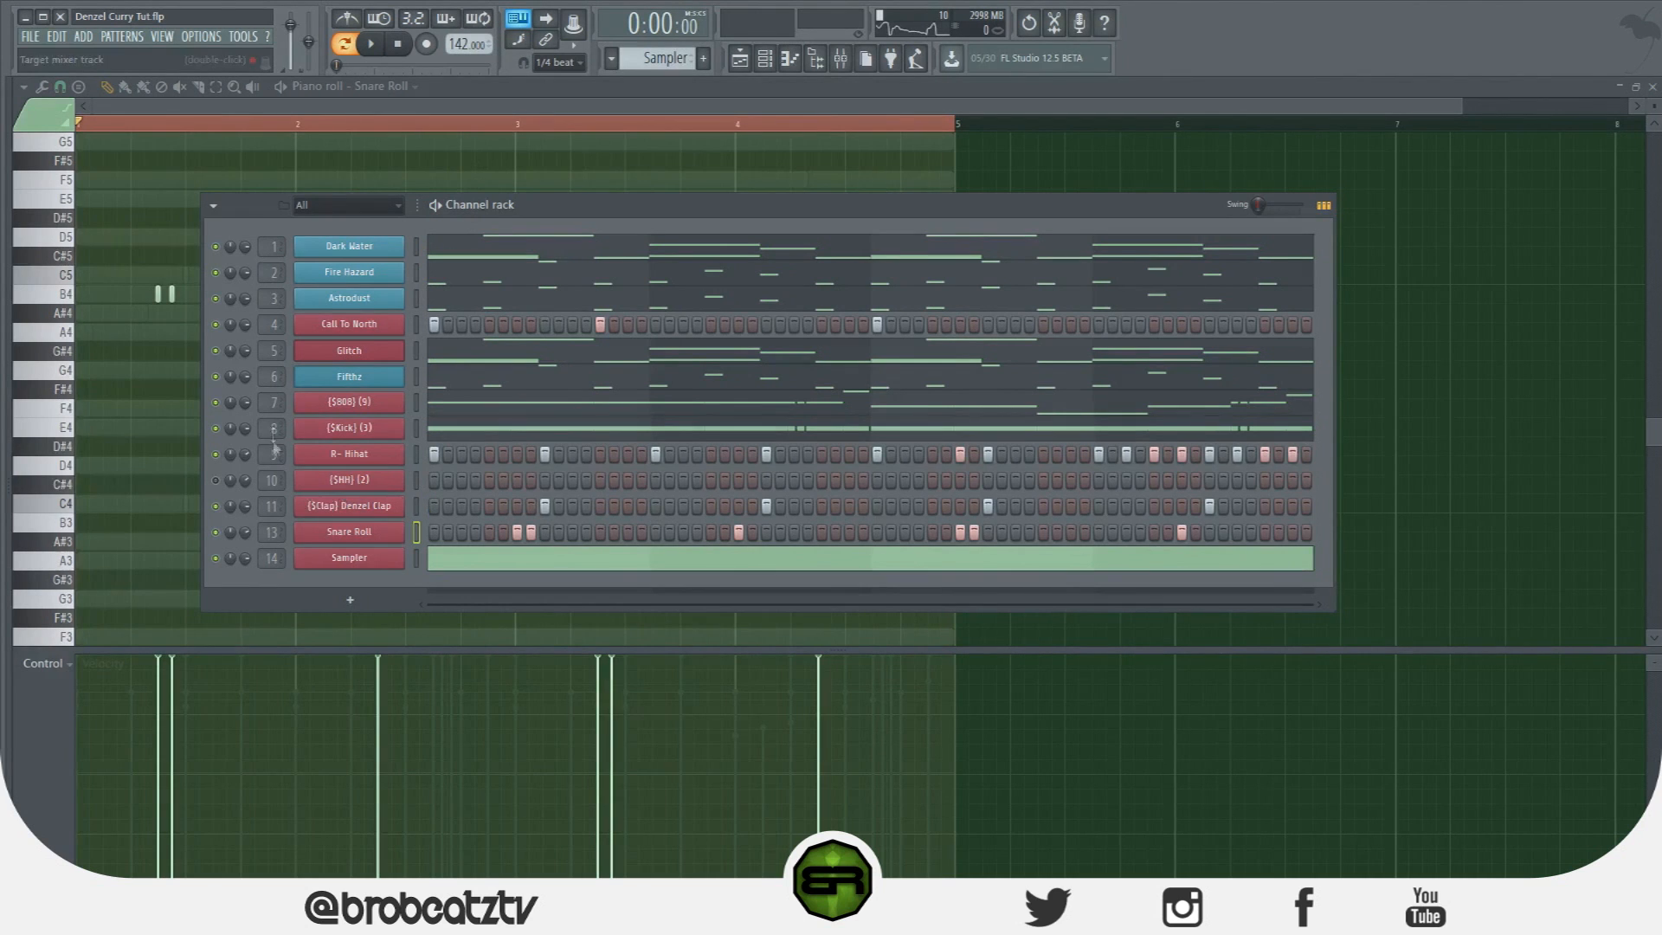
Fill the {$HH} (2) channel with a hit every 2 steps and open it in the piano roll.
{"action": "right_click", "coordinate": [245, 482]}
{"action": "left_click", "coordinate": [253, 491]}
{"action": "right_click", "coordinate": [337, 481]}
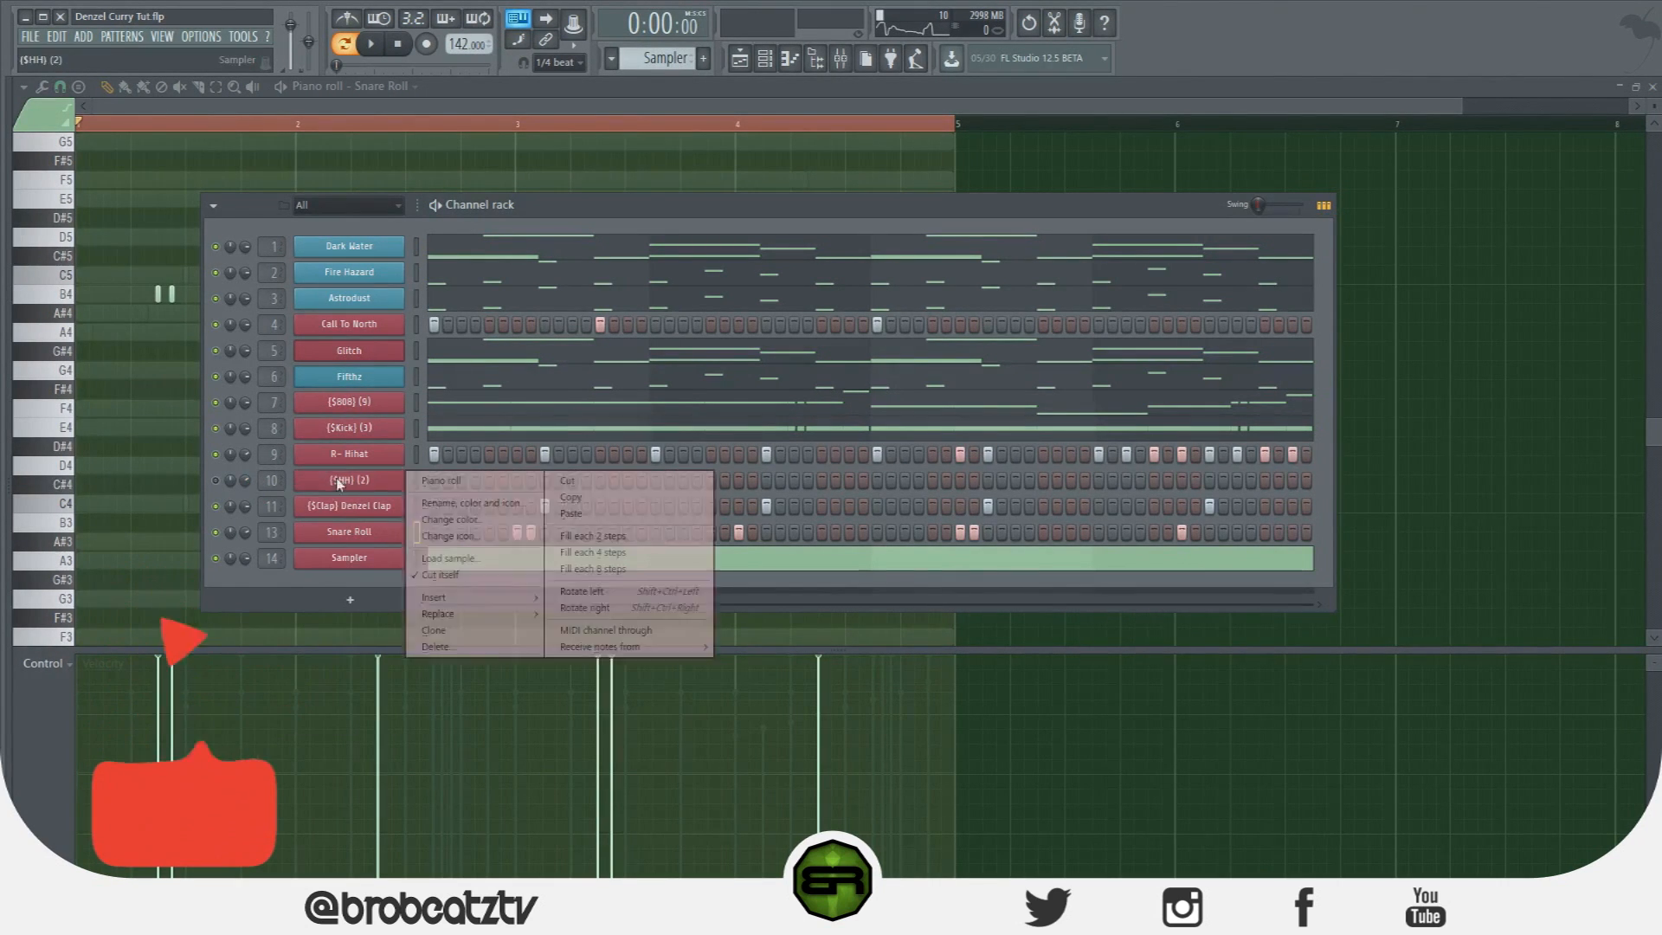
{"action": "left_click", "coordinate": [375, 484]}
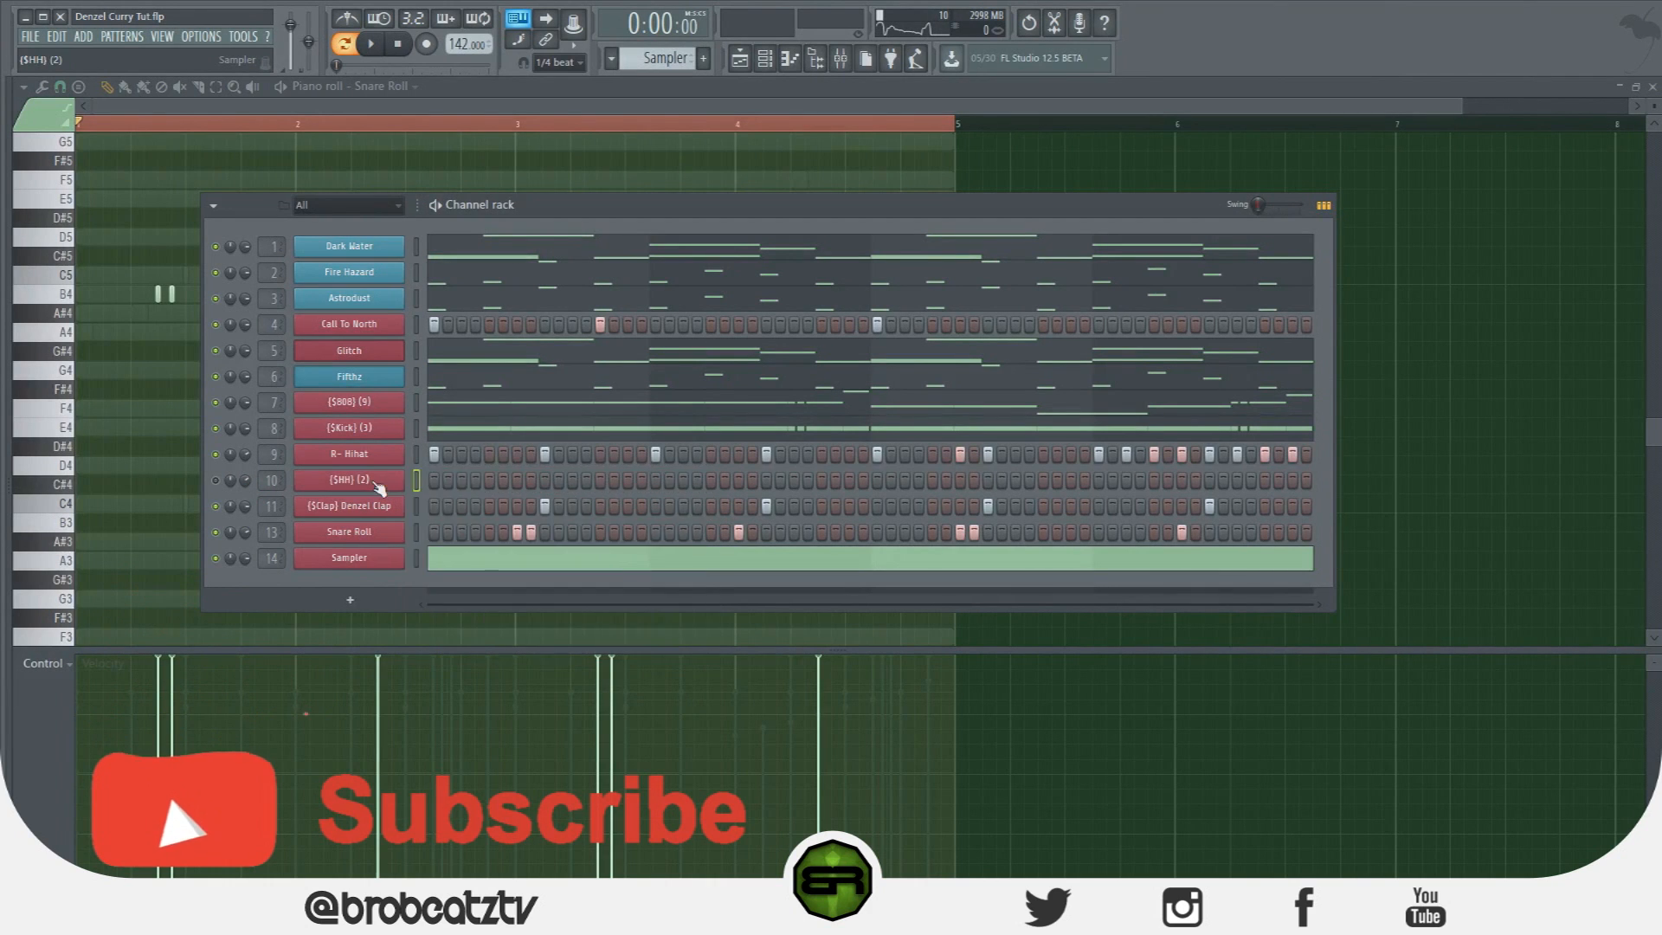
{"action": "right_click", "coordinate": [378, 489]}
{"action": "left_click", "coordinate": [580, 537]}
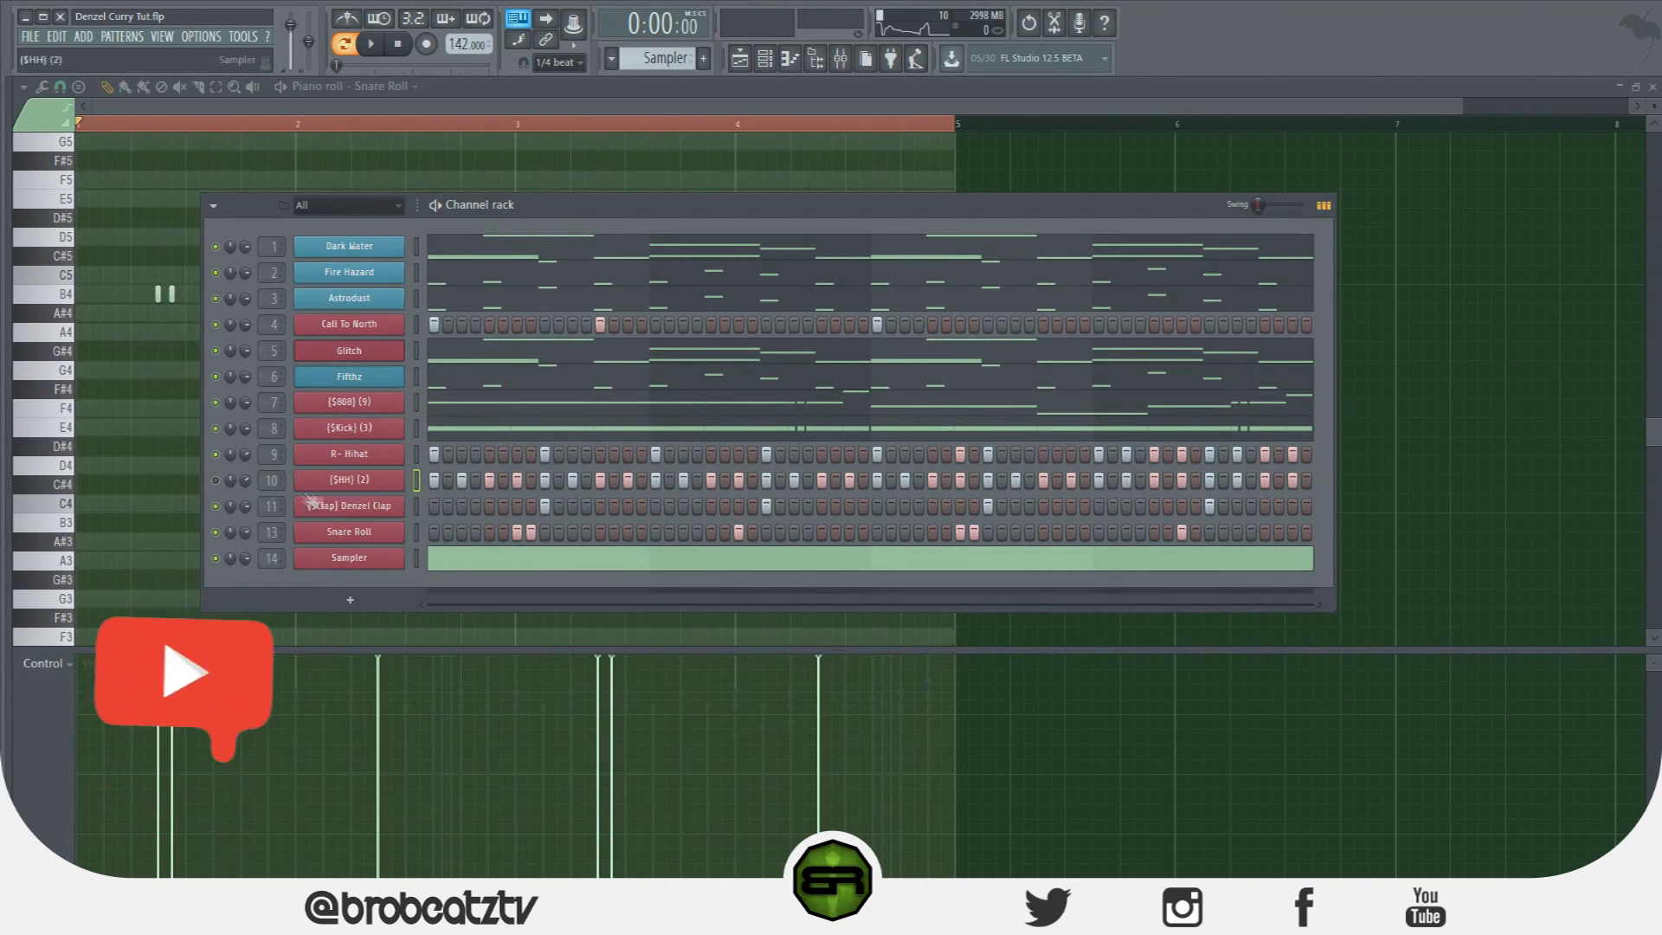
{"action": "right_click", "coordinate": [400, 478]}
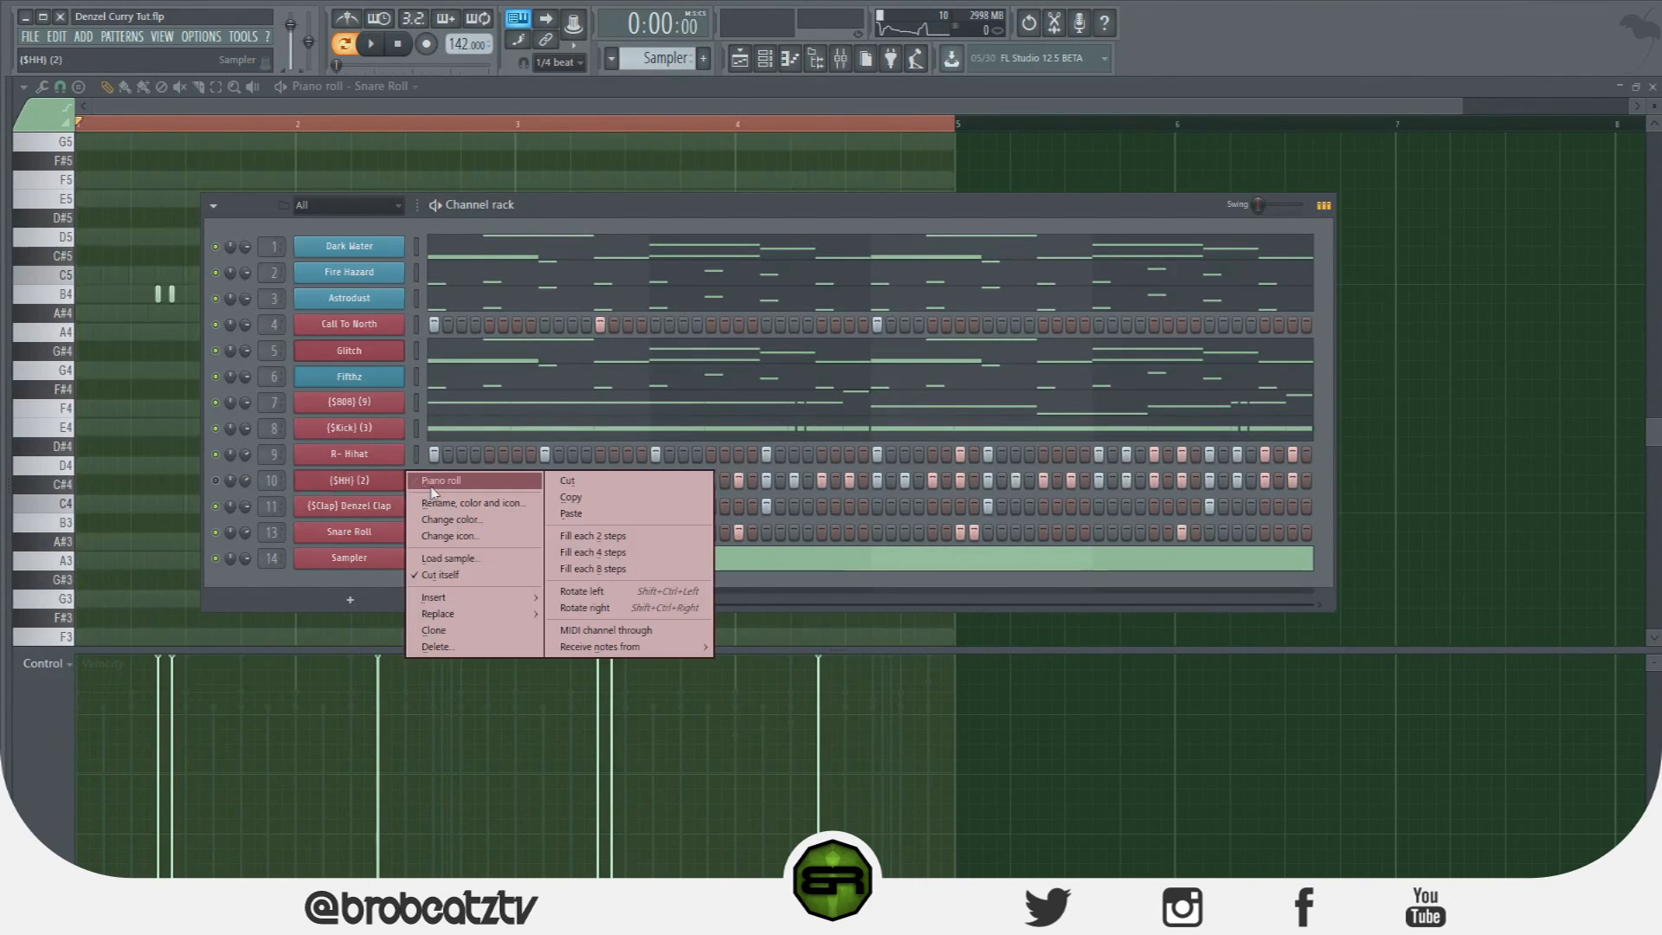
{"action": "left_click", "coordinate": [440, 480]}
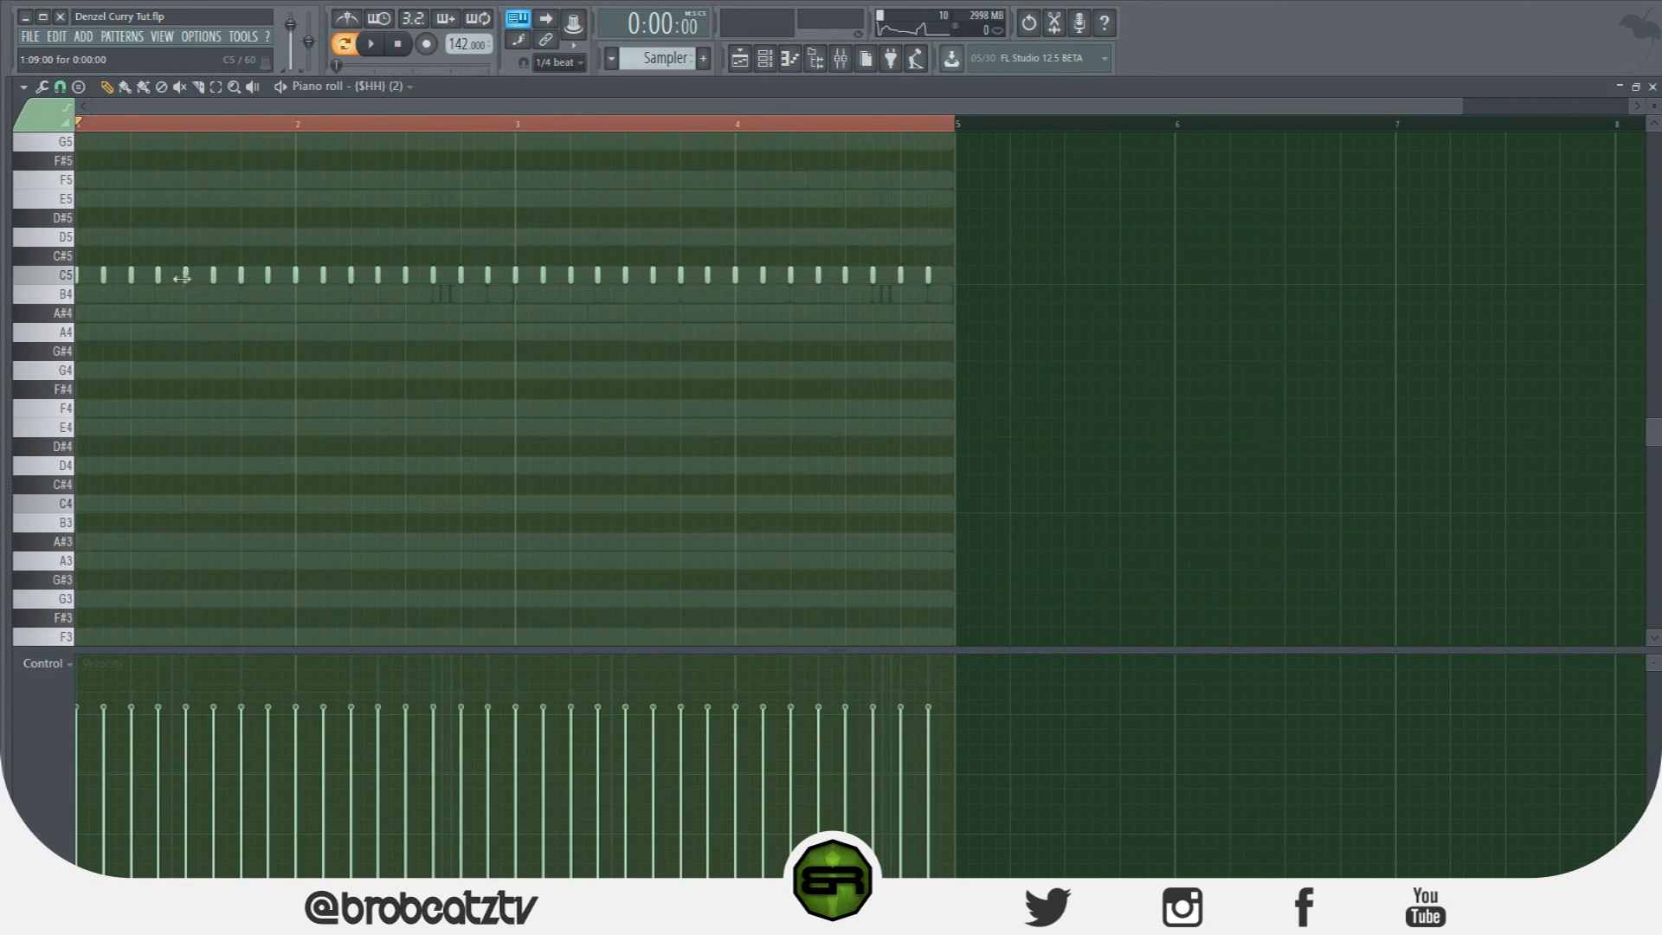
Set note snap to 1/6 beat and add two quick C5 roll hits.
{"action": "left_click", "coordinate": [65, 87]}
{"action": "left_click", "coordinate": [87, 270]}
{"action": "scroll", "coordinate": [164, 122], "scroll_direction": "up", "scroll_amount": 3}
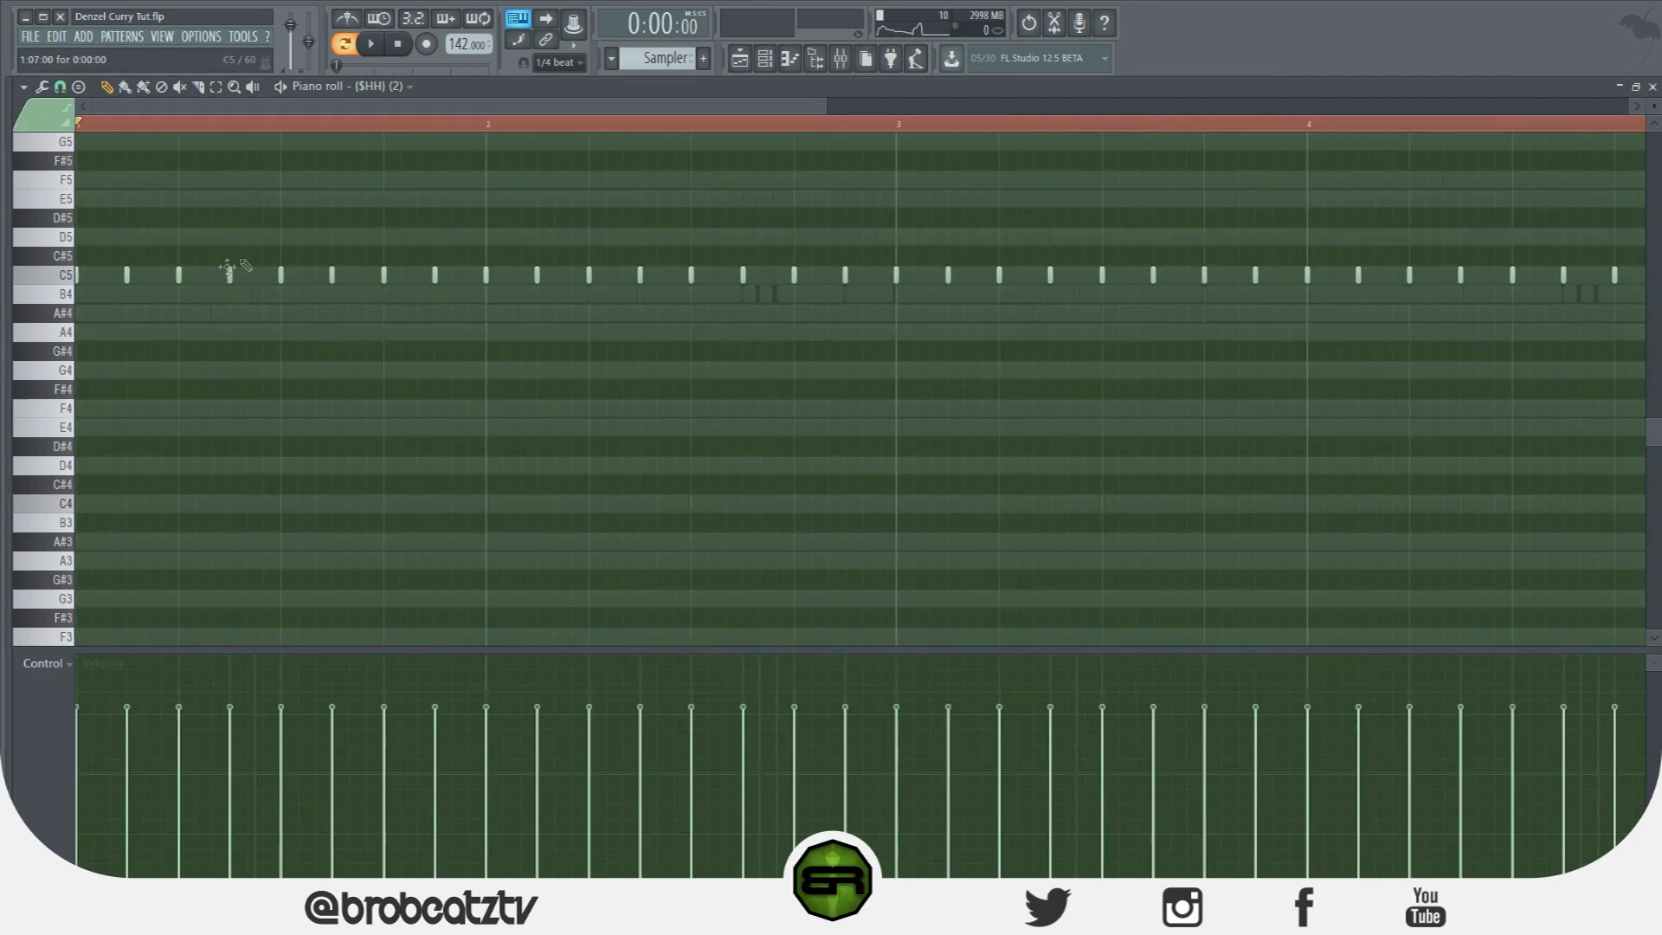
{"action": "left_click", "coordinate": [247, 275]}
{"action": "left_click", "coordinate": [263, 276]}
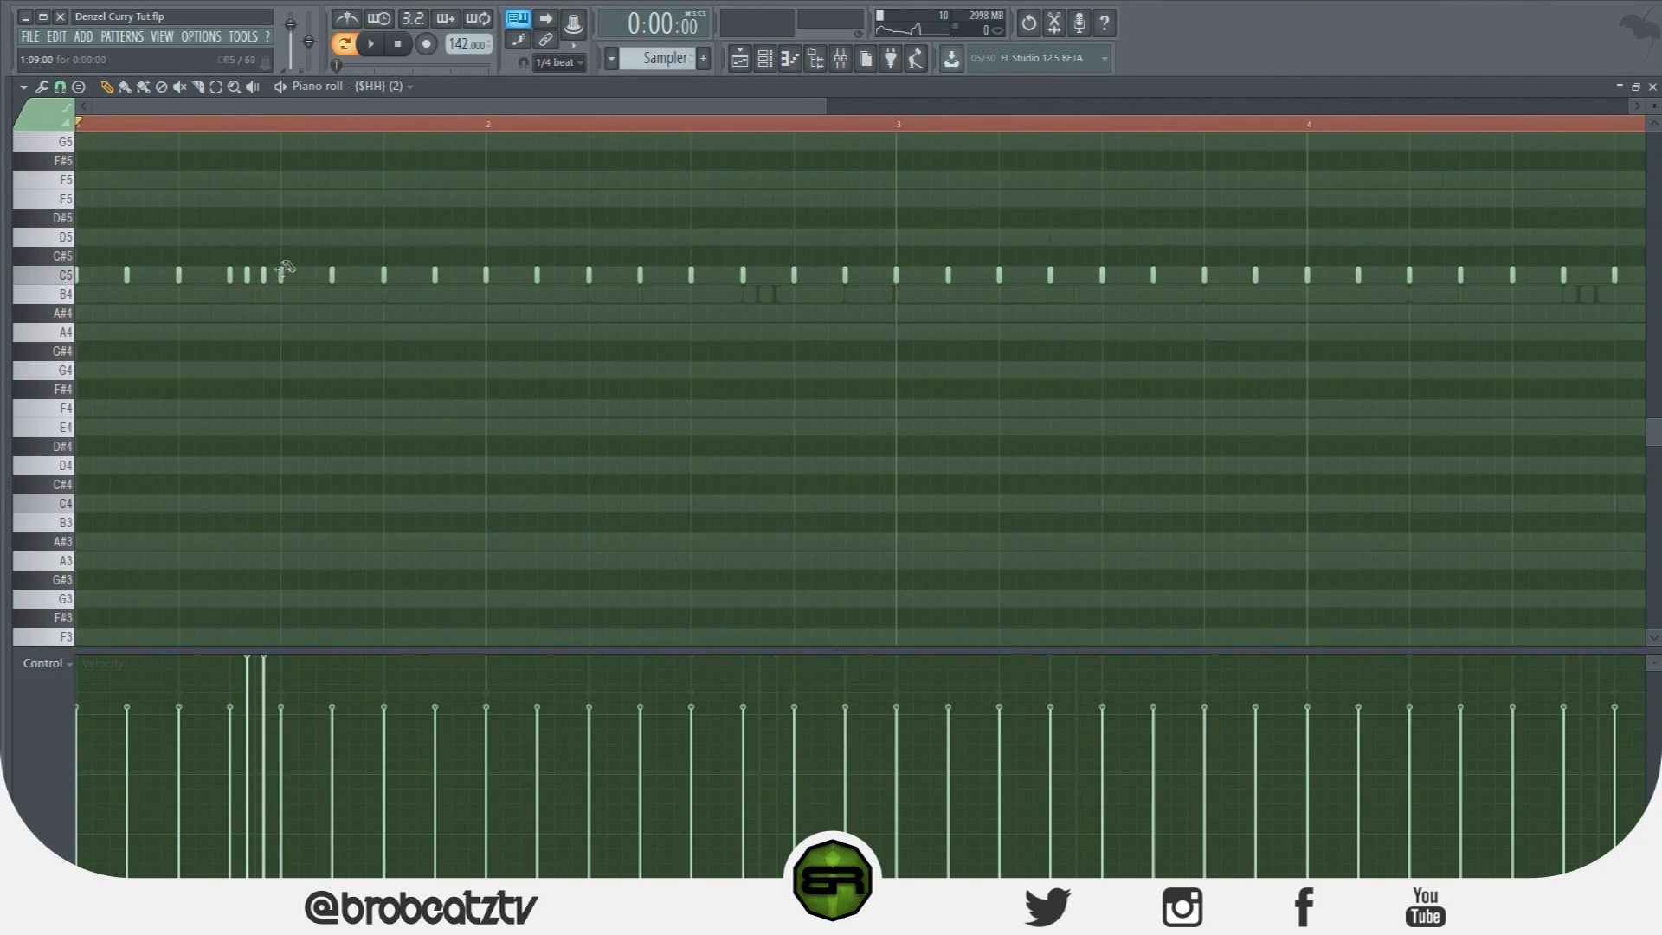
{"action": "scroll", "coordinate": [294, 130], "scroll_direction": "down", "scroll_amount": 3}
Place E5 accent notes across the pattern, removing one misplaced accent.
{"action": "left_click", "coordinate": [182, 201]}
{"action": "left_click", "coordinate": [373, 200]}
{"action": "left_click", "coordinate": [383, 201]}
{"action": "right_click", "coordinate": [373, 201]}
{"action": "left_click", "coordinate": [586, 199]}
{"action": "left_click", "coordinate": [791, 199]}
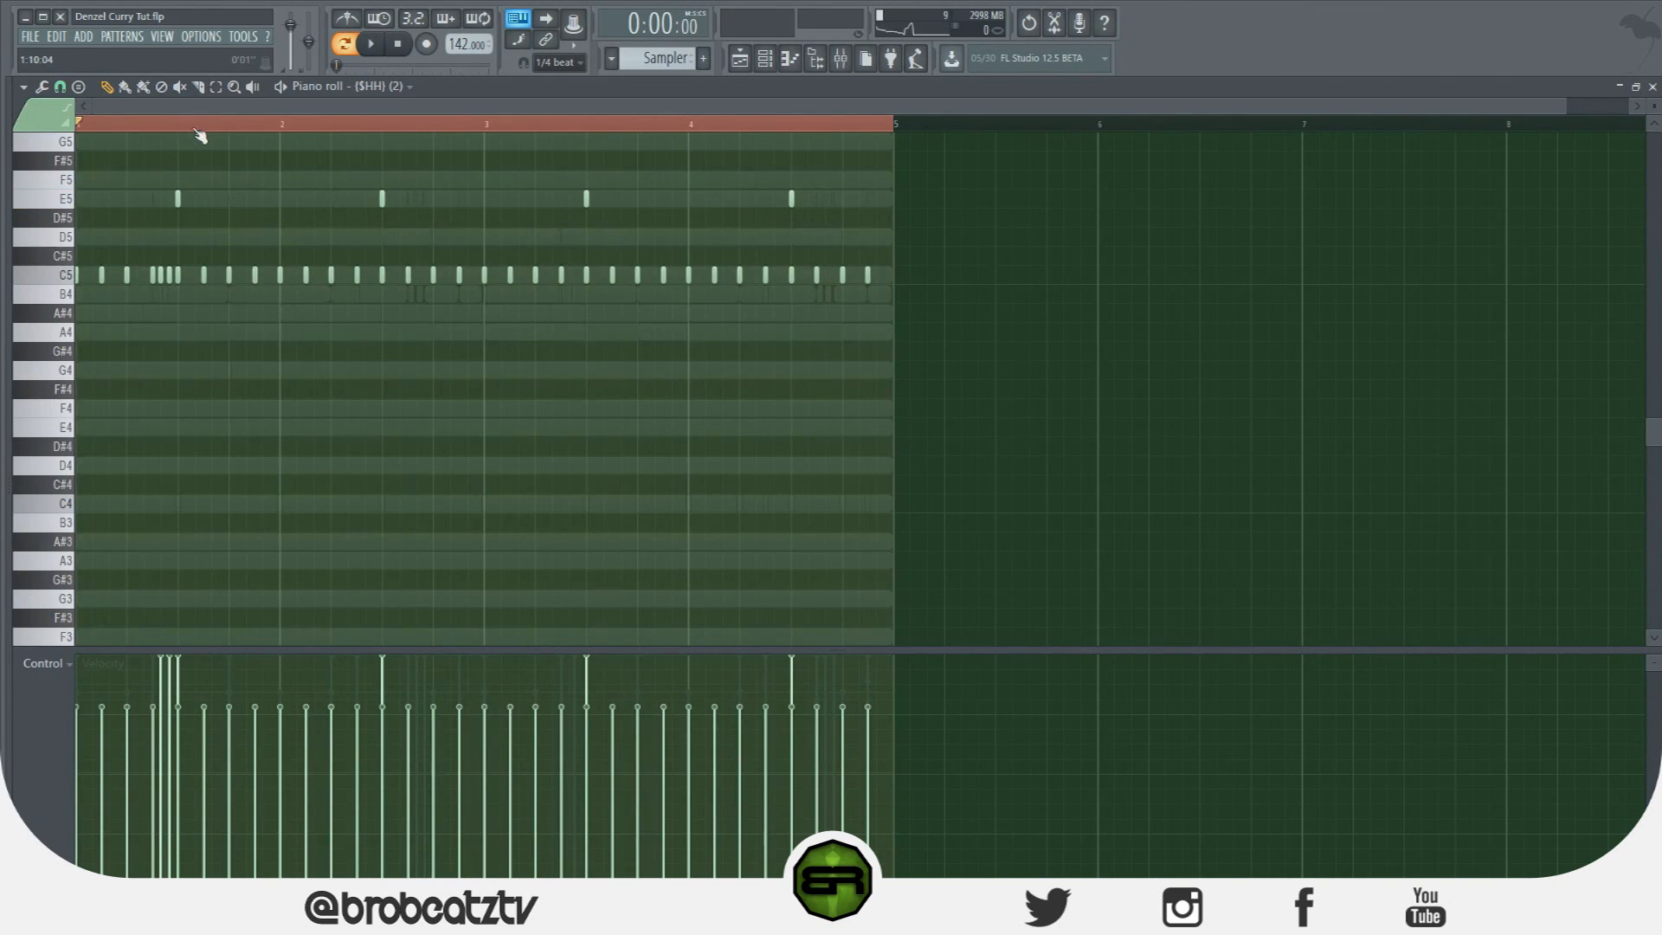
{"action": "scroll", "coordinate": [200, 130], "scroll_direction": "up", "scroll_amount": 2}
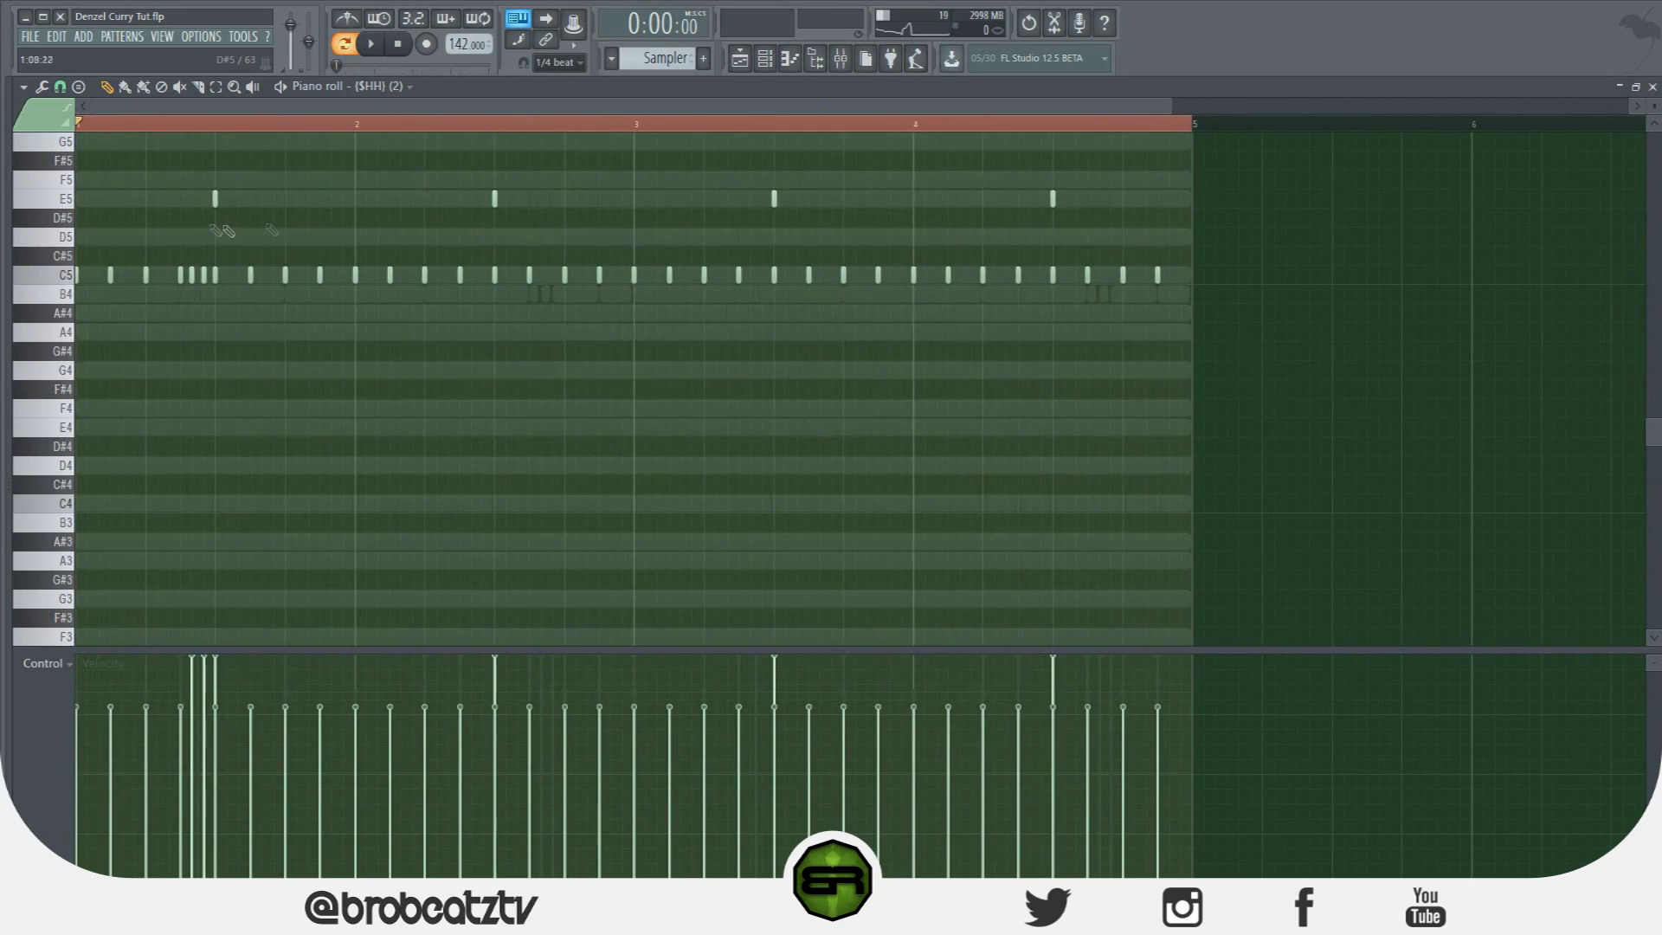
{"action": "left_click_drag", "start_coordinate": [183, 186], "coordinate": [1190, 223]}
Add C5 roll hits in bar 1 and move the four-note roll up to D5.
{"action": "left_click", "coordinate": [331, 274]}
{"action": "left_click", "coordinate": [343, 274]}
{"action": "left_click_drag", "start_coordinate": [219, 266], "coordinate": [172, 296]}
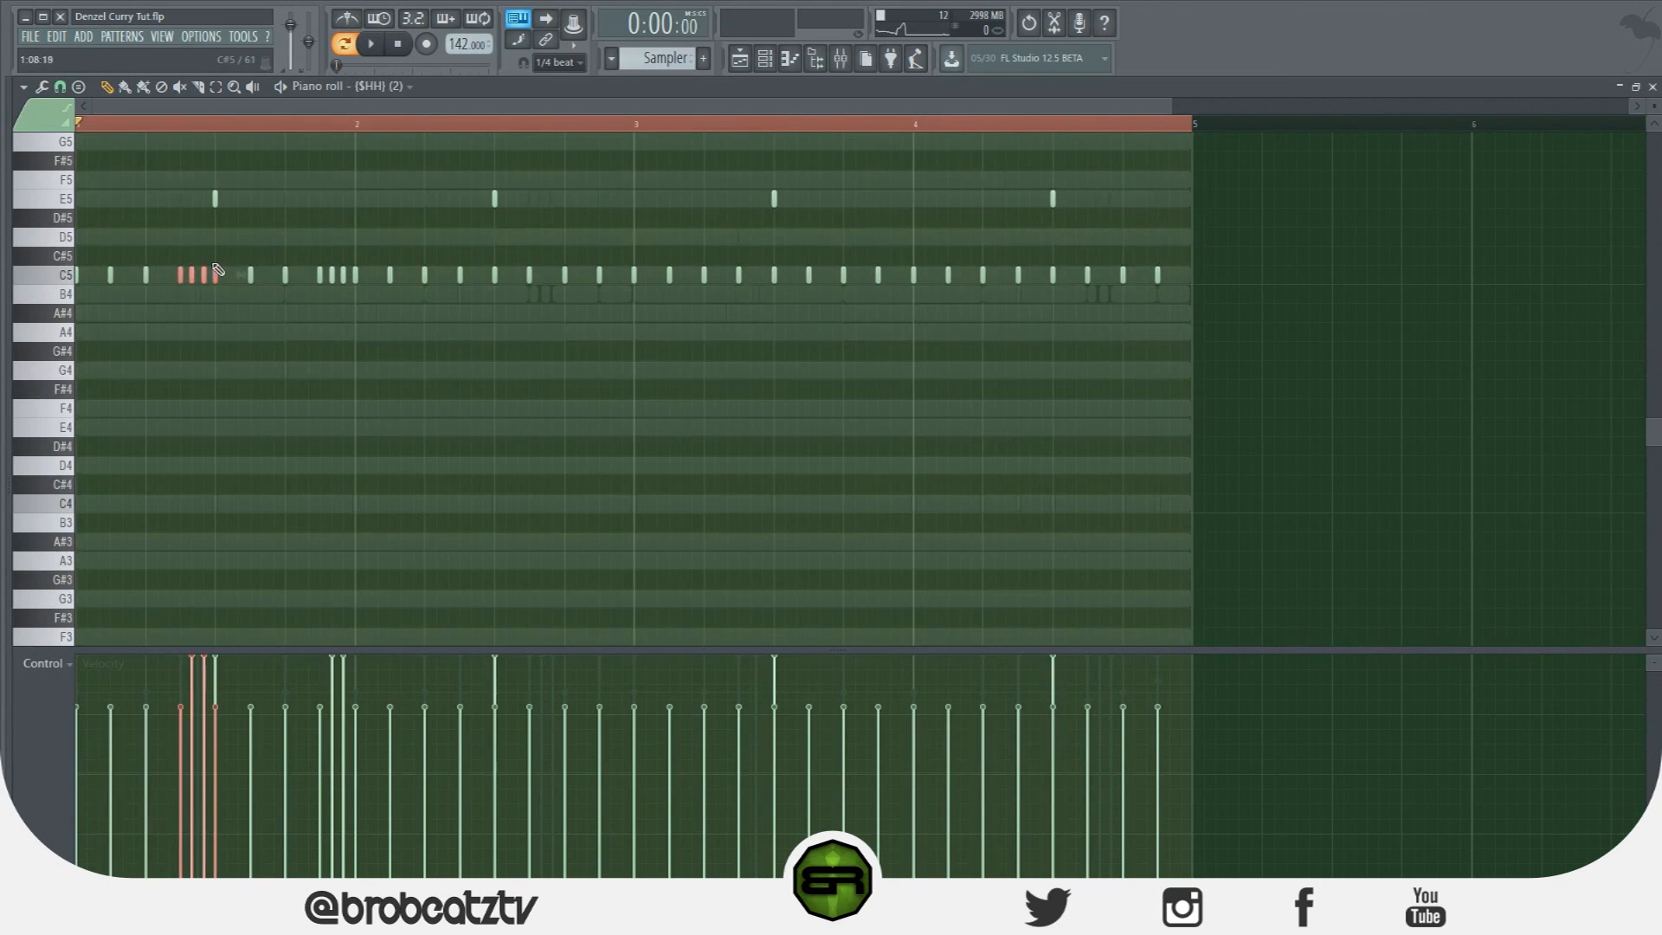
{"action": "right_click", "coordinate": [213, 285]}
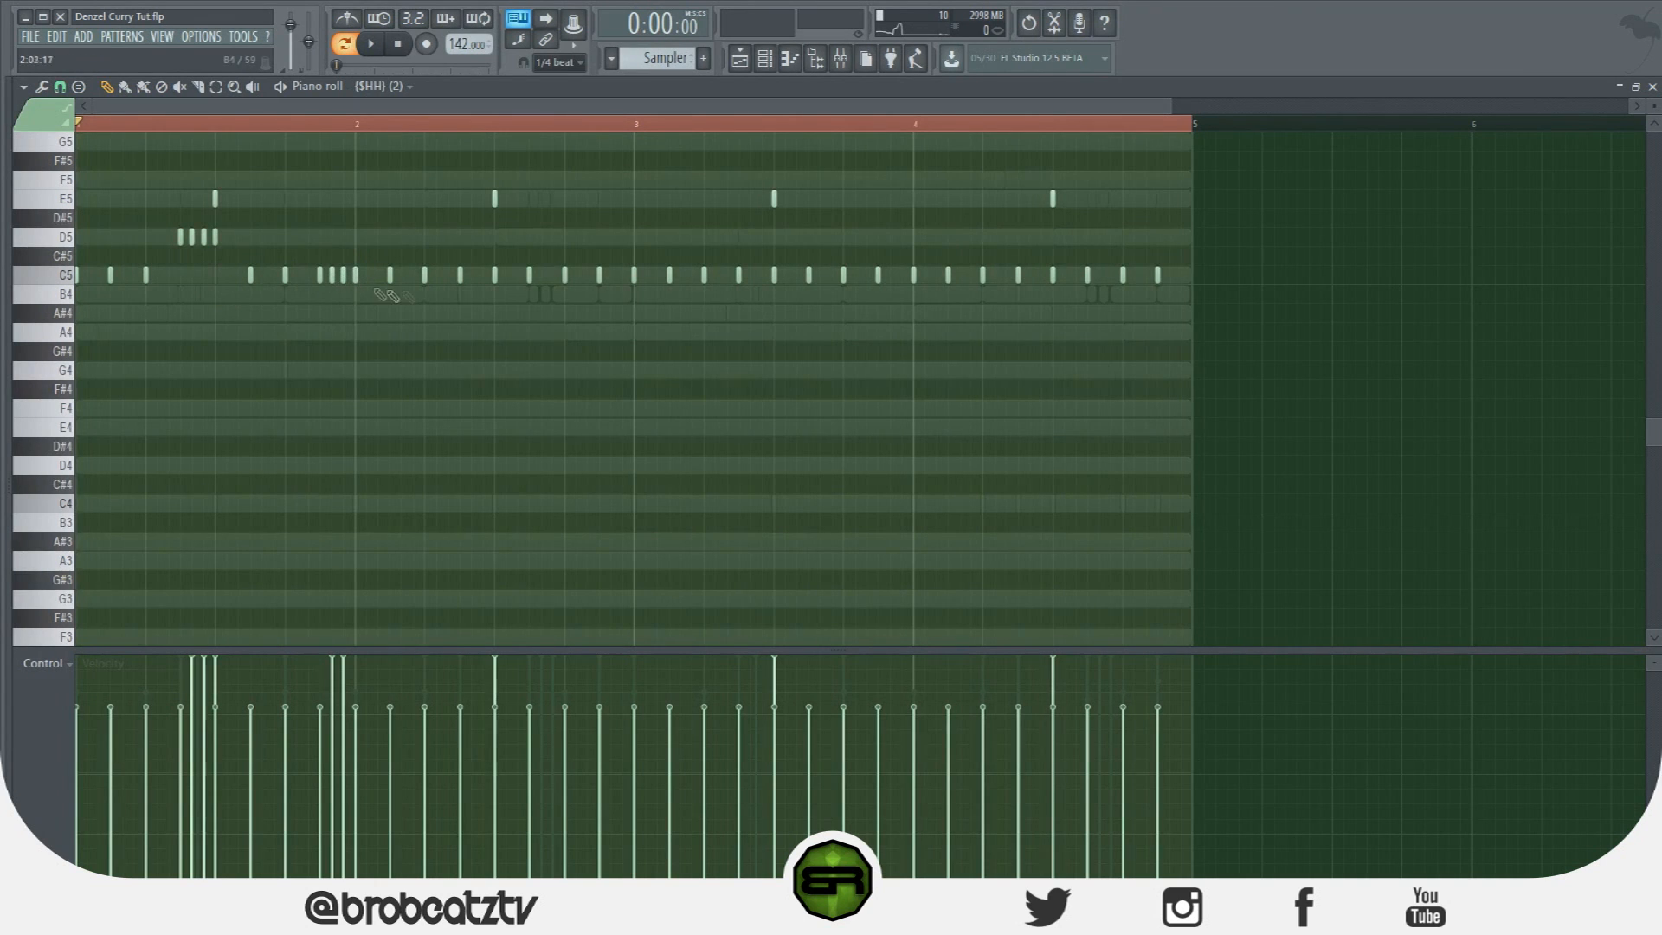
Delete the notes from bar 3 onward, then undo and leave them in place.
{"action": "left_click_drag", "start_coordinate": [1212, 189], "coordinate": [629, 396]}
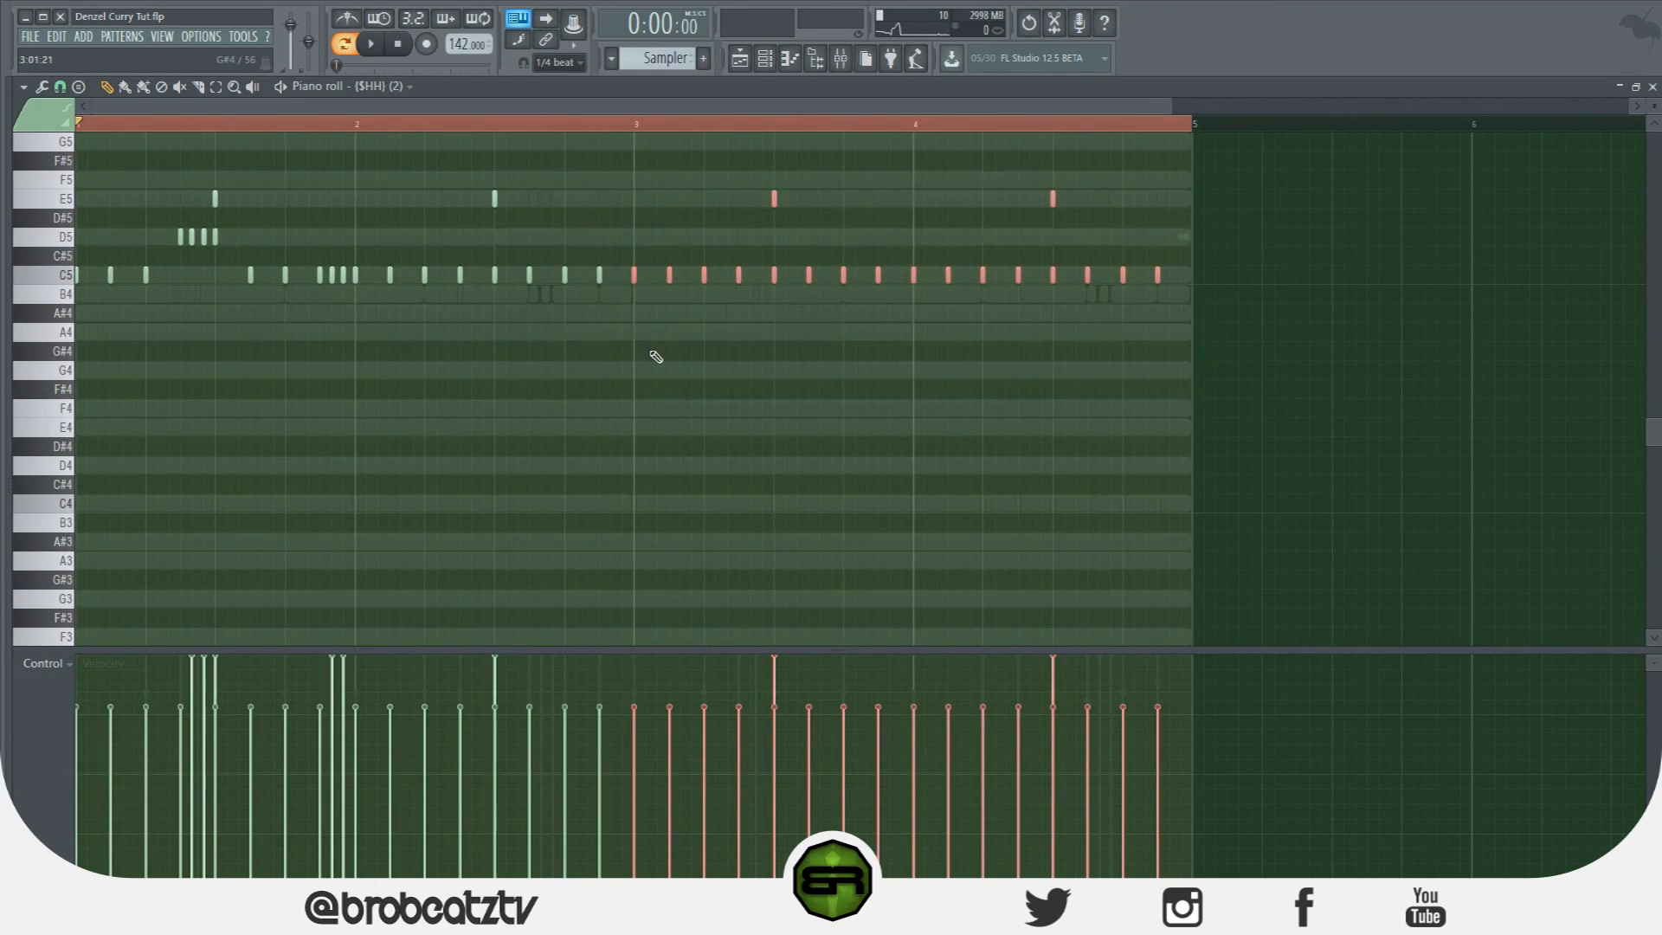
{"action": "key", "text": "Delete"}
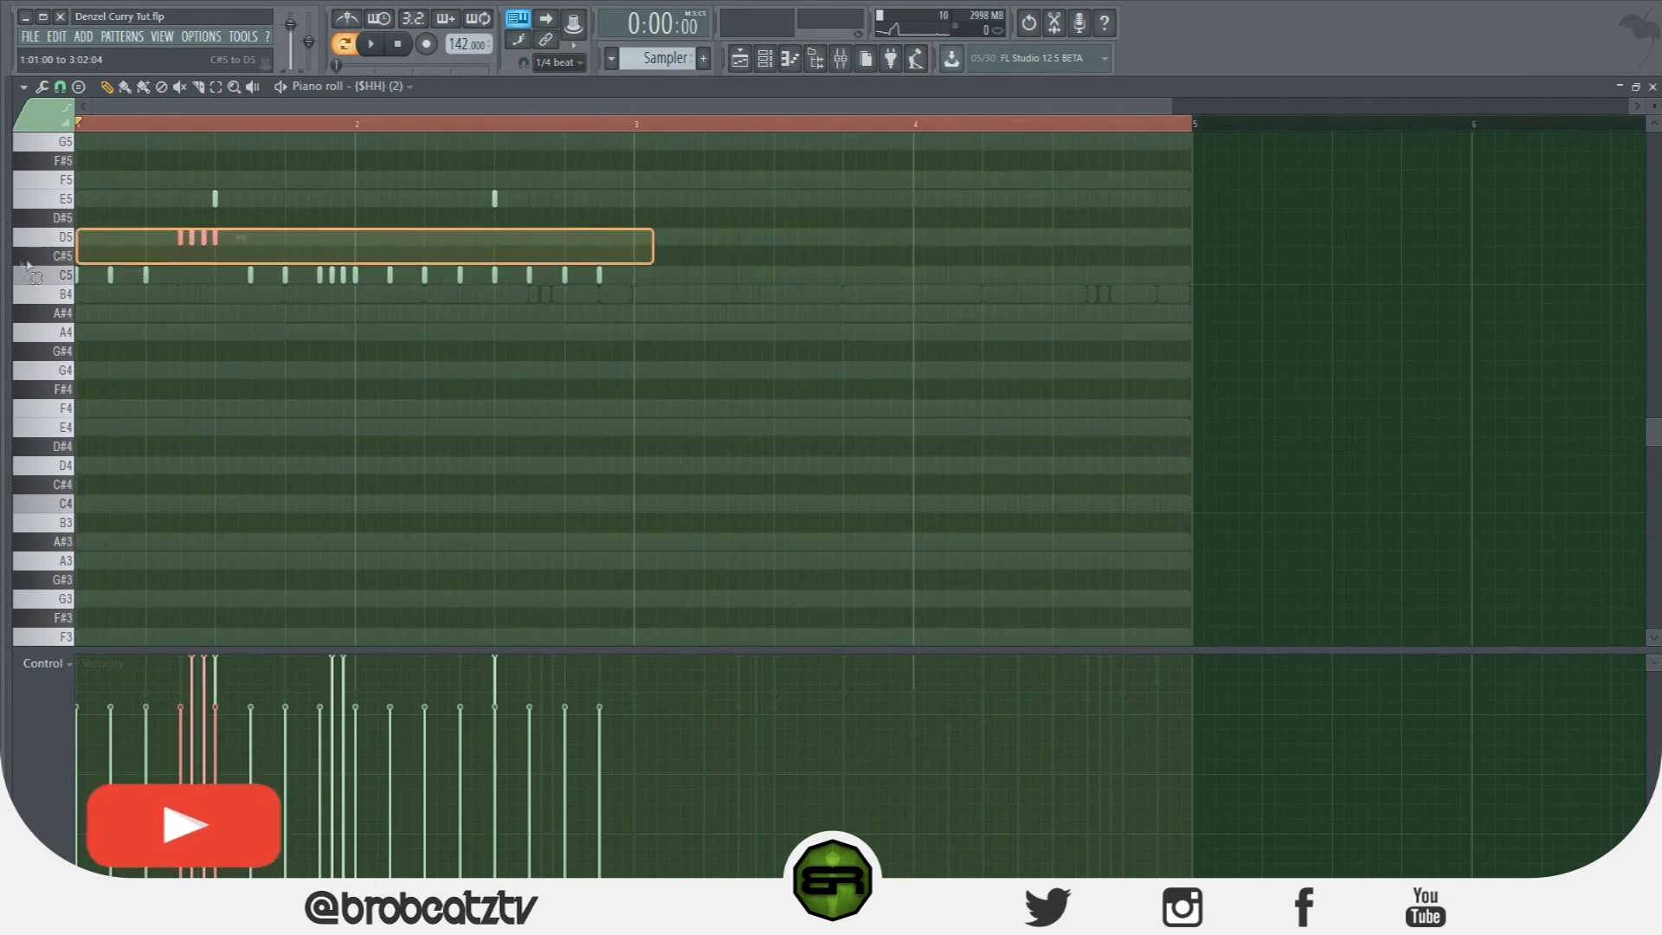
{"action": "key", "text": "ctrl+z"}
{"action": "key", "text": "shift+Right"}
{"action": "key", "text": "shift+Left"}
{"action": "left_click", "coordinate": [640, 362], "text": "ctrl"}
Remove two E5 accents, add an A4 accent in bar 4, and play the pattern.
{"action": "right_click", "coordinate": [495, 199]}
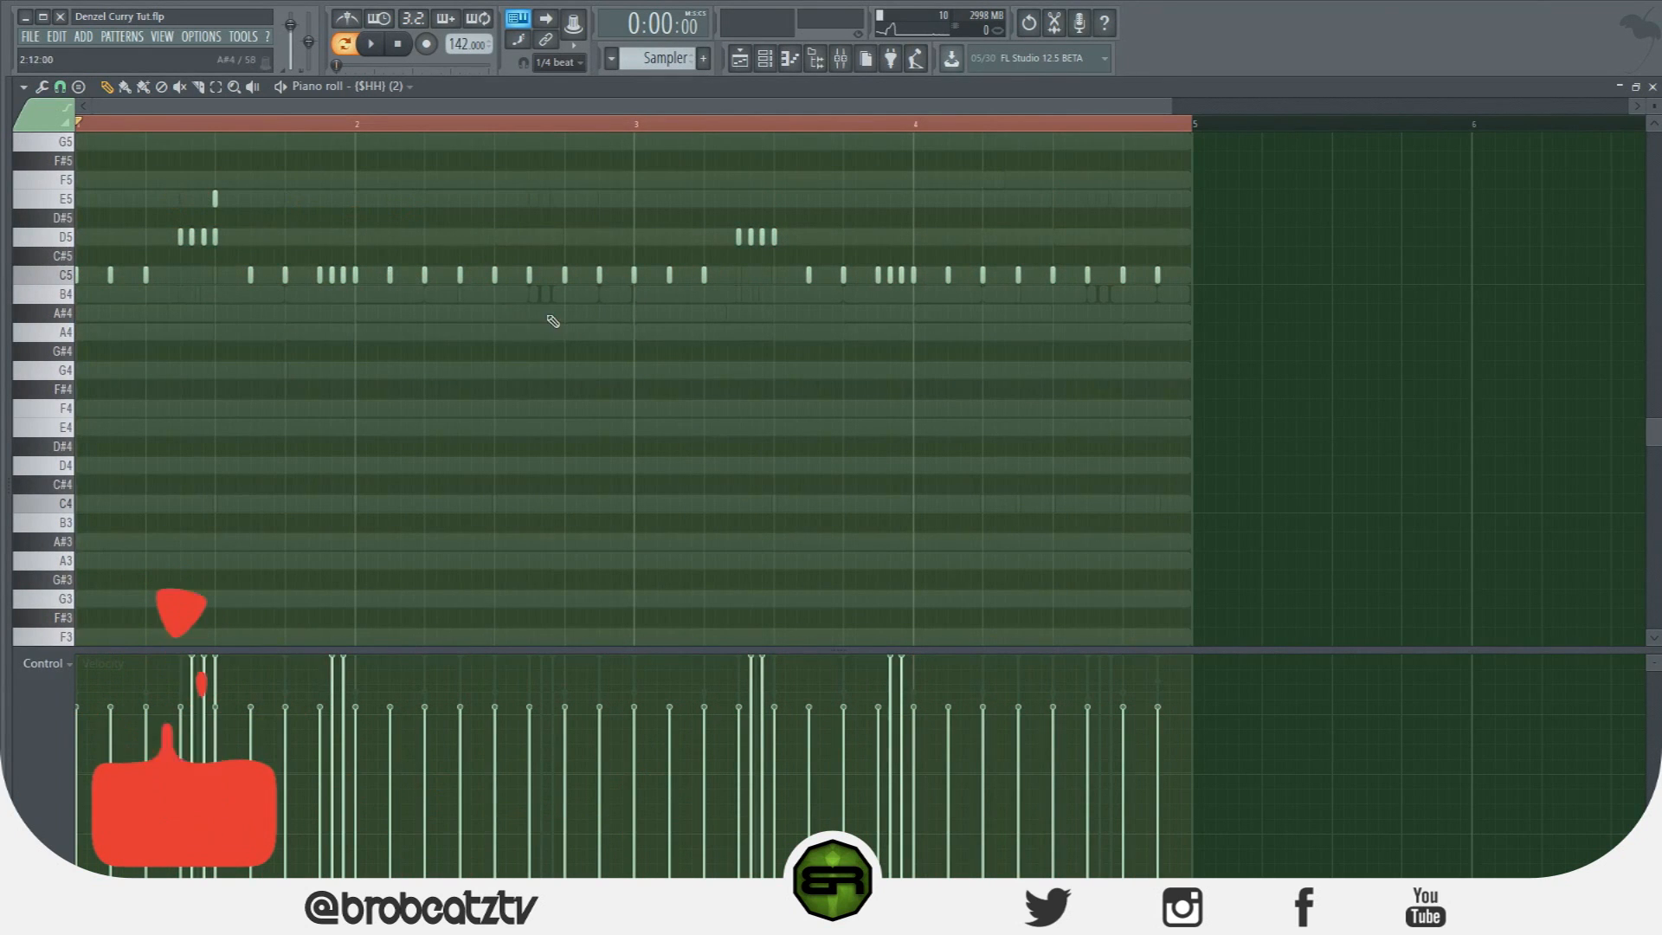
{"action": "right_click", "coordinate": [214, 198]}
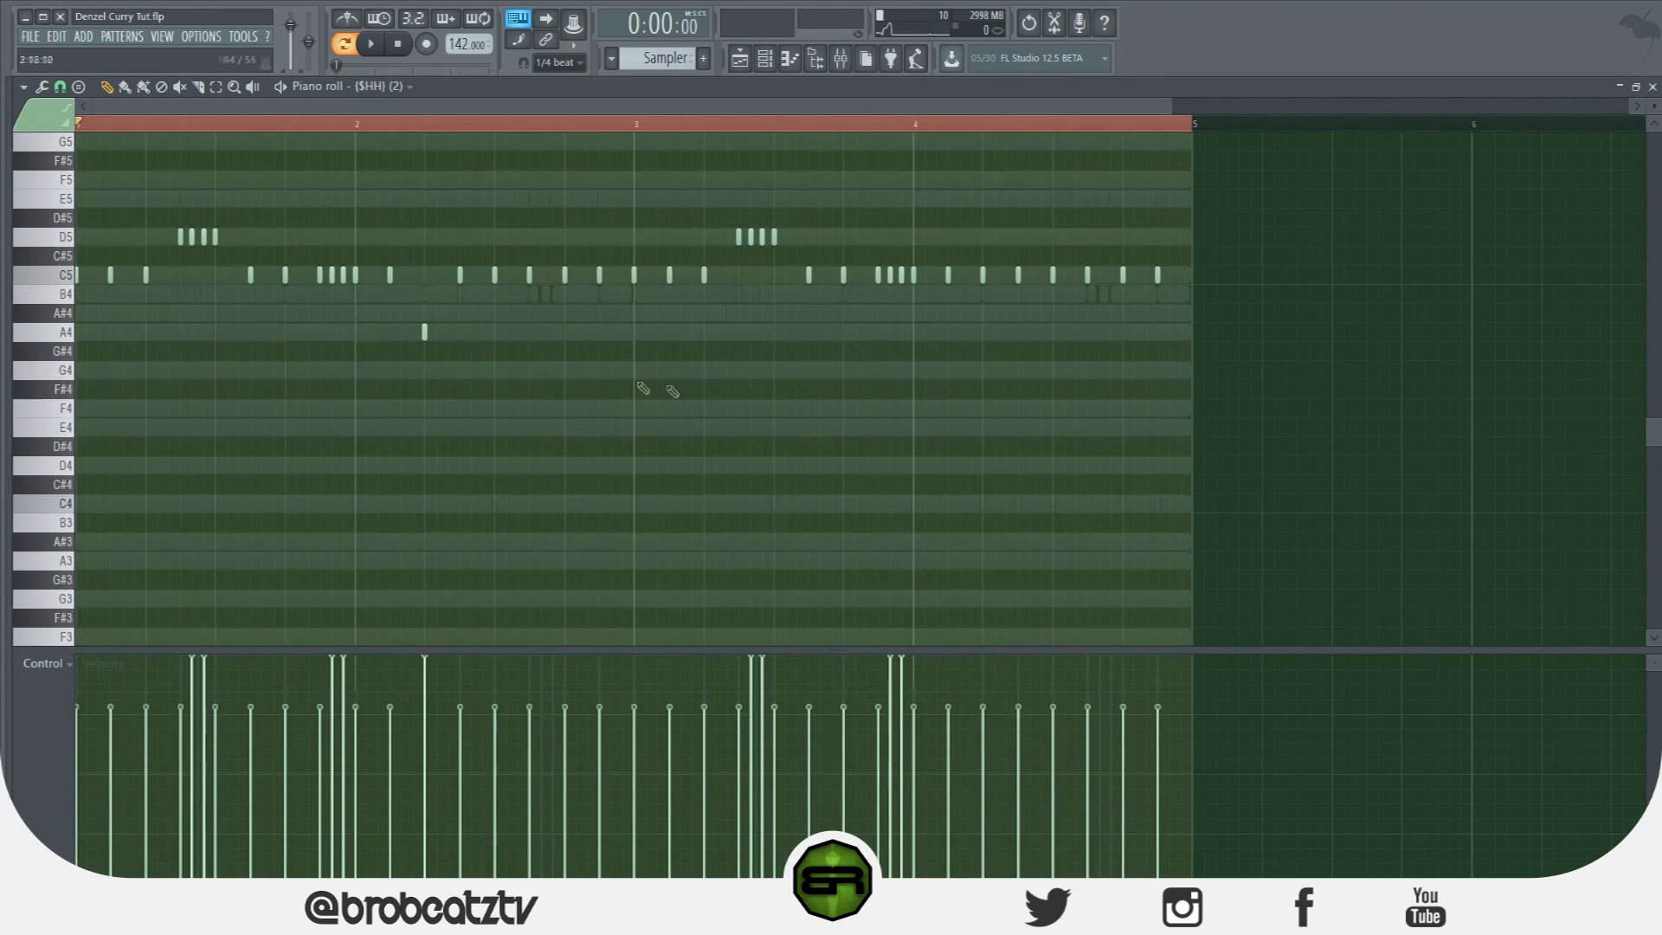
{"action": "left_click", "coordinate": [983, 331]}
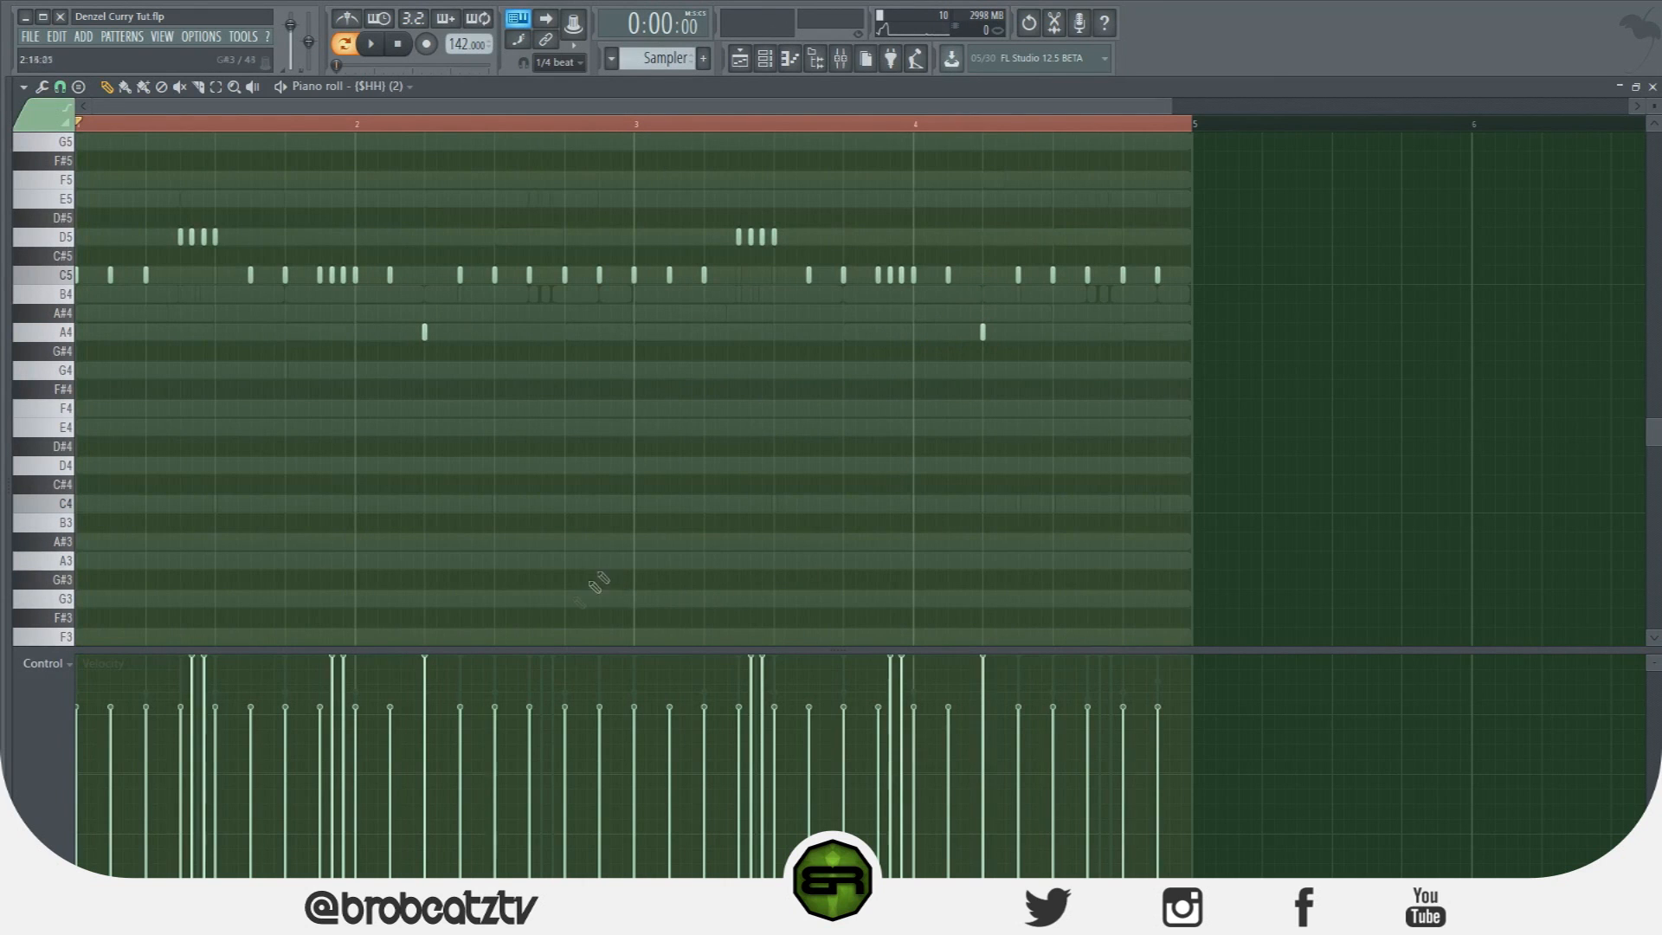
{"action": "key", "text": "ctrl+a"}
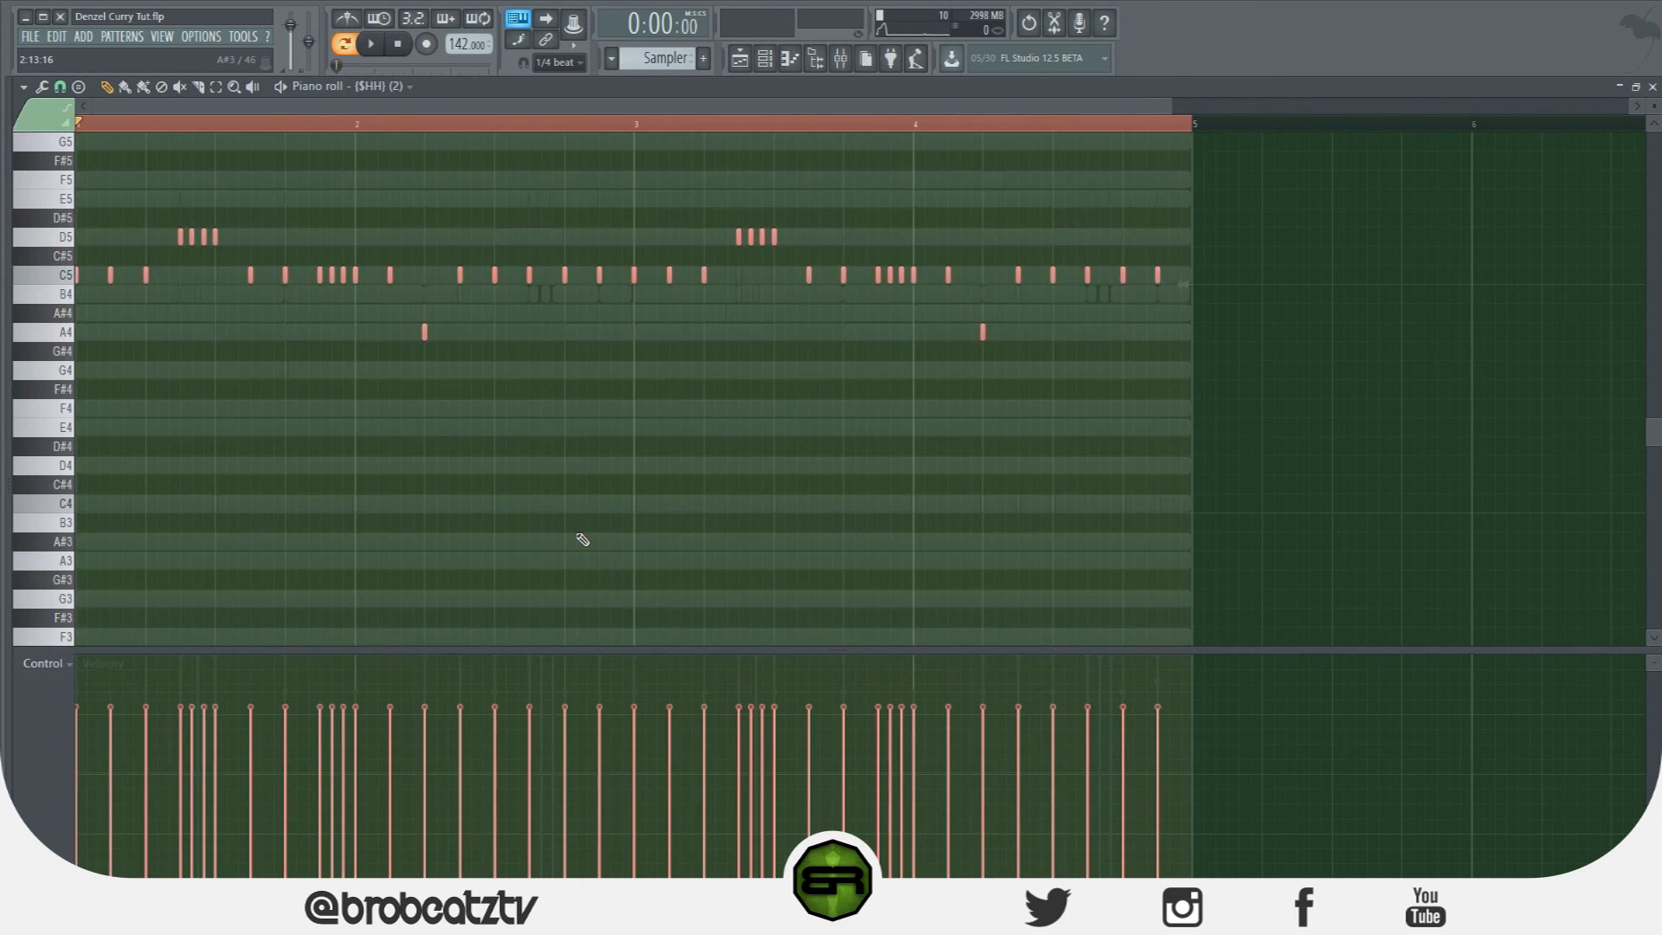
{"action": "key", "text": "ctrl+d"}
{"action": "key", "text": "space"}
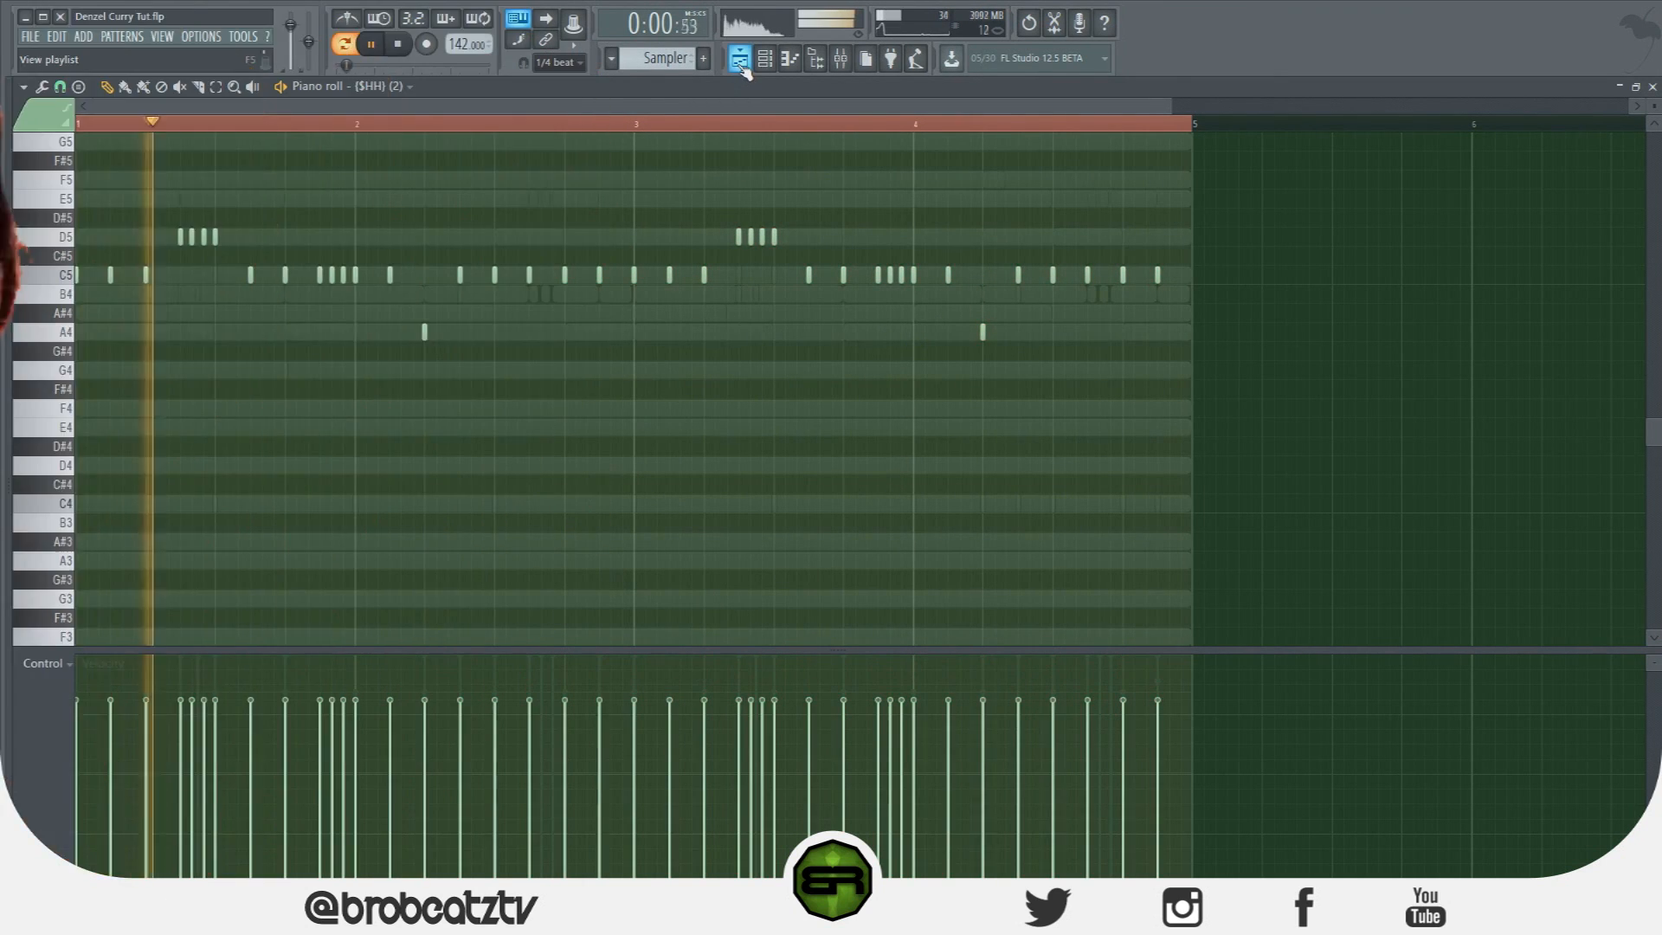
{"action": "key", "text": "space"}
{"action": "left_click", "coordinate": [765, 64]}
{"action": "left_click", "coordinate": [765, 63]}
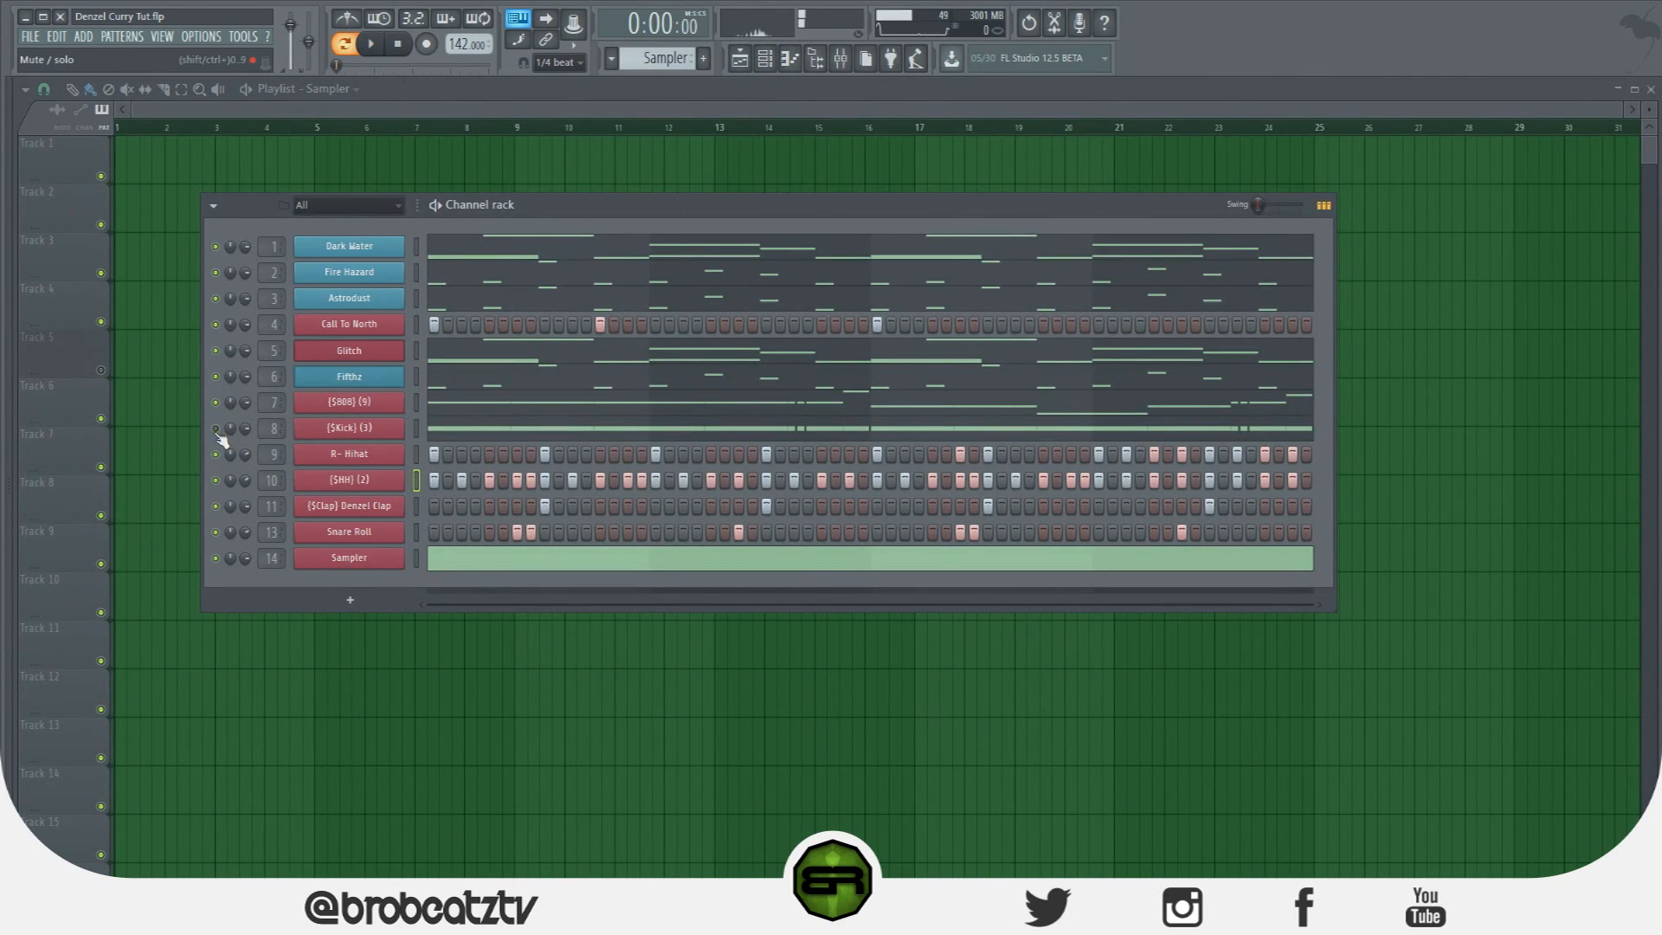
{"action": "key", "text": "space"}
{"action": "key", "text": "space"}
{"action": "key", "text": "space"}
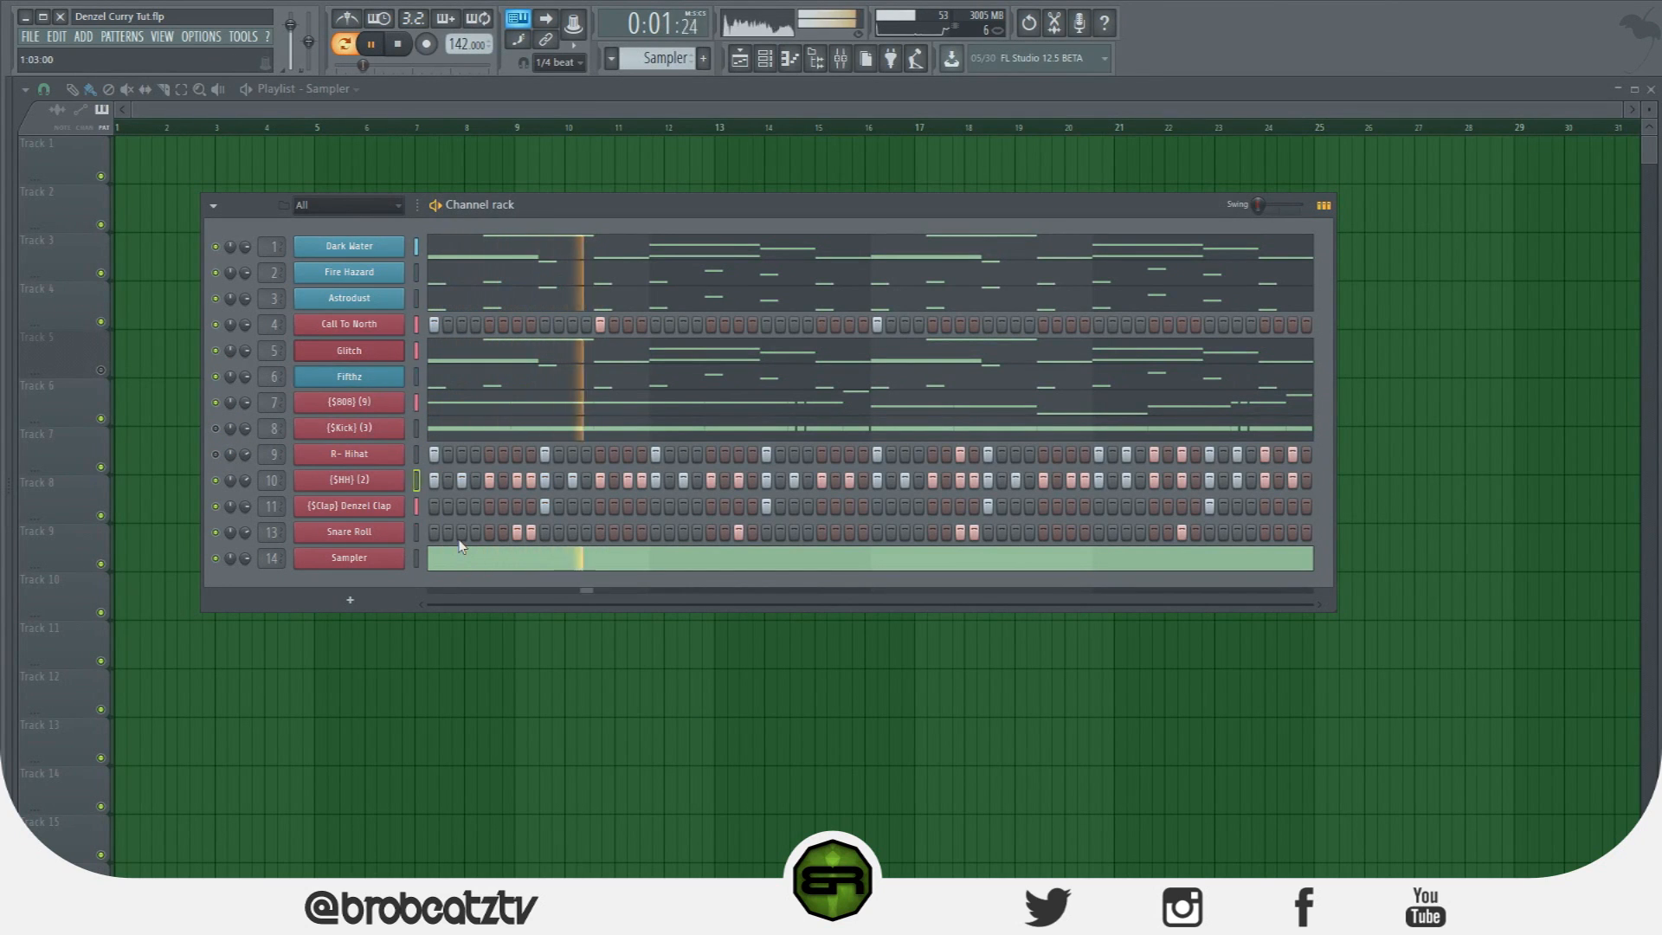
{"action": "right_click", "coordinate": [381, 482]}
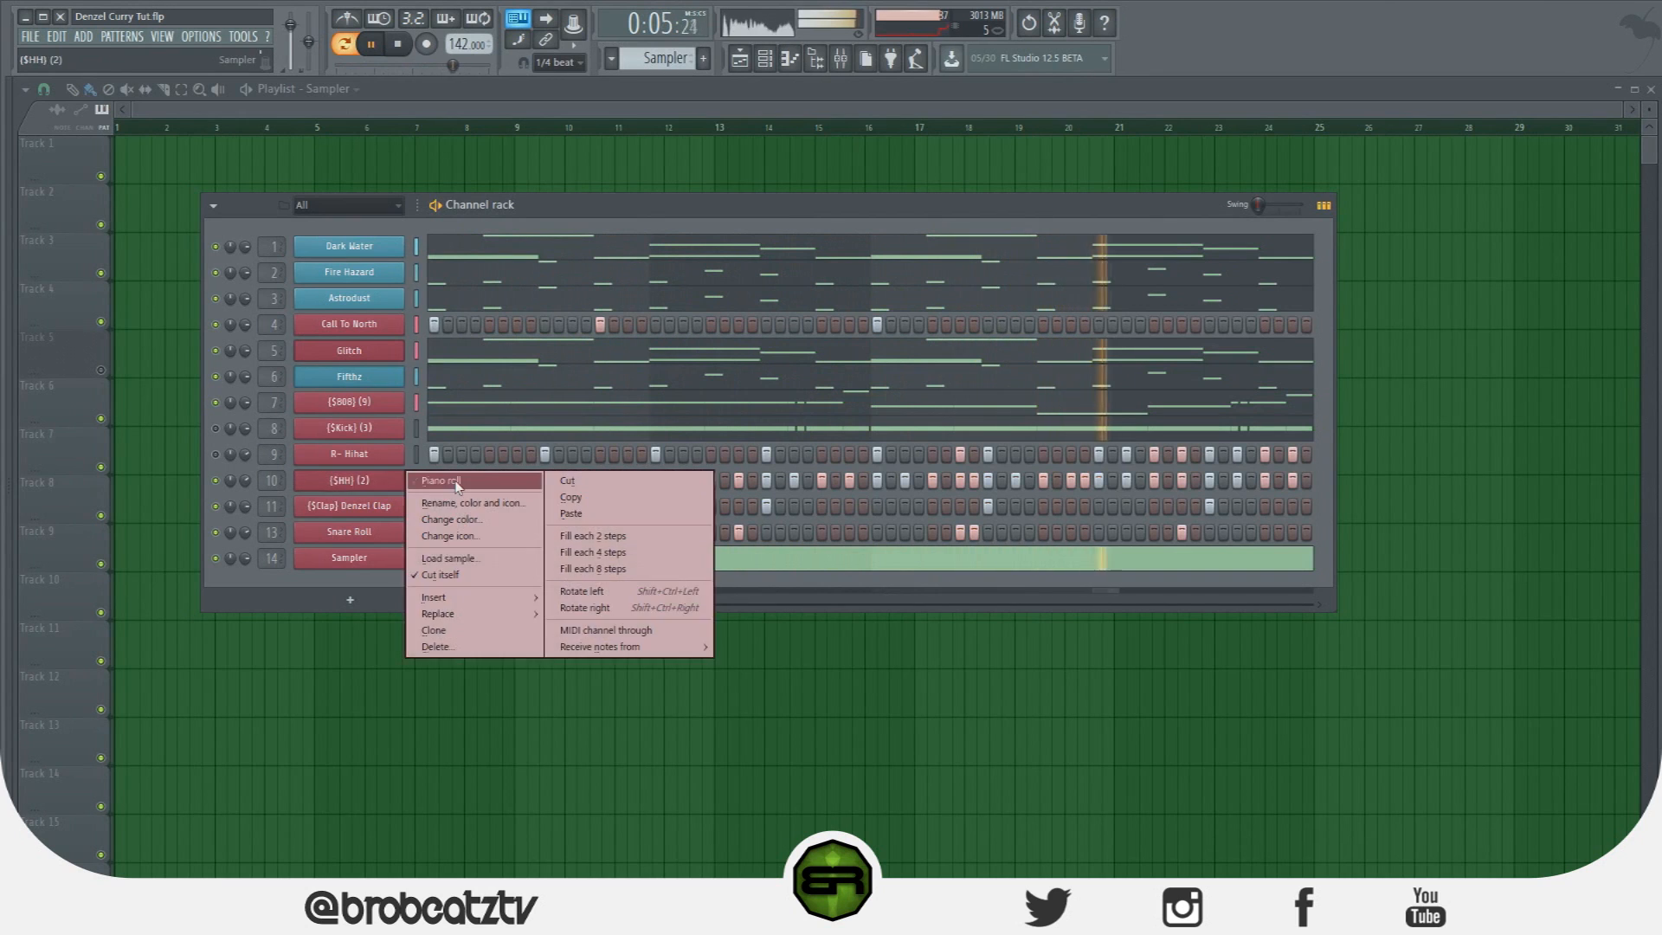
{"action": "left_click", "coordinate": [433, 476]}
{"action": "key", "text": "space"}
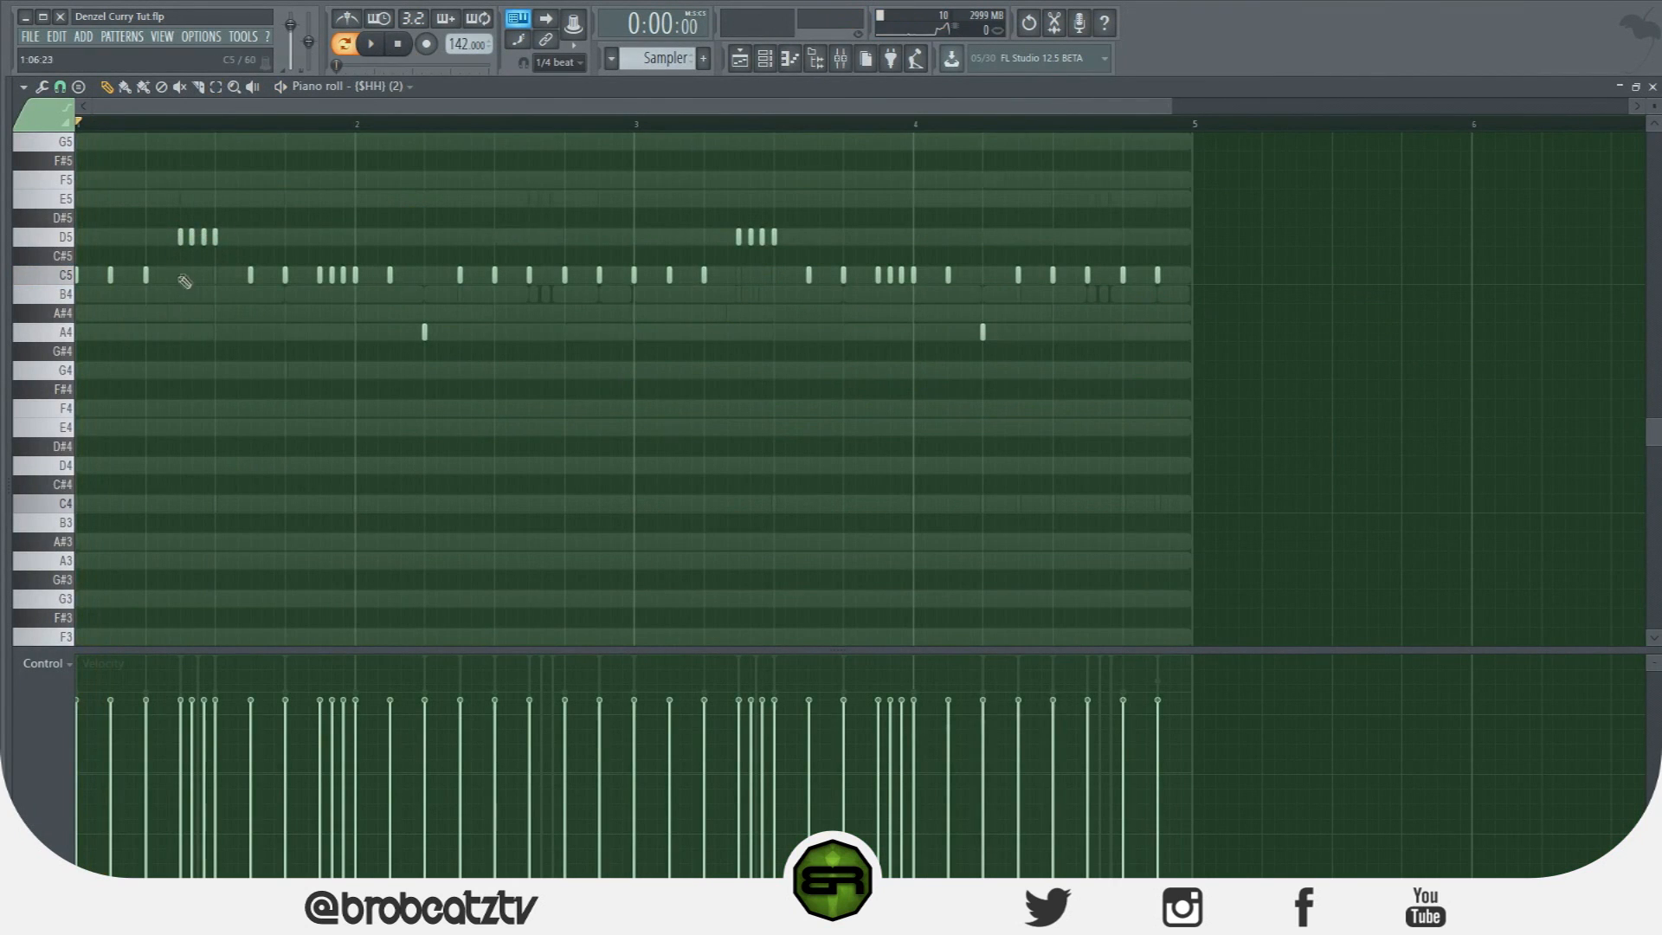
Shift both D5 rolls later and delete the C5 hit under the bar 1 roll.
{"action": "mouse_move", "coordinate": [165, 240]}
{"action": "left_mouse_down"}
{"action": "mouse_move", "coordinate": [216, 241]}
{"action": "mouse_move", "coordinate": [180, 247]}
{"action": "left_mouse_up"}
{"action": "key", "text": "space"}
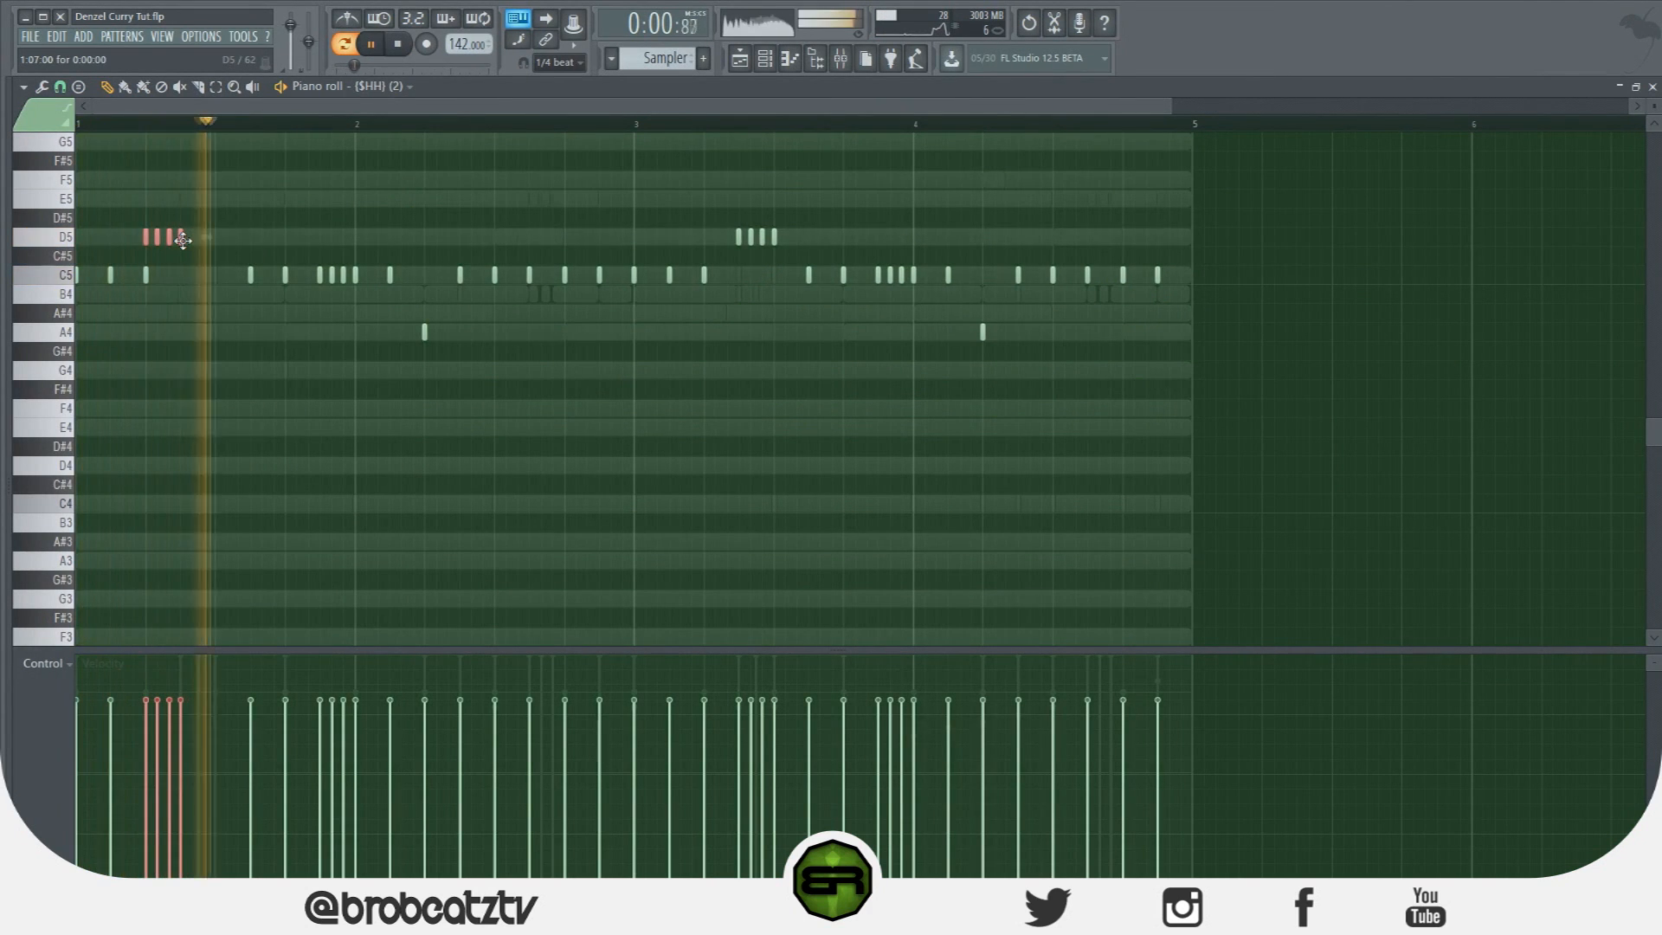
{"action": "left_click_drag", "start_coordinate": [180, 247], "coordinate": [288, 245]}
{"action": "right_click", "coordinate": [250, 275]}
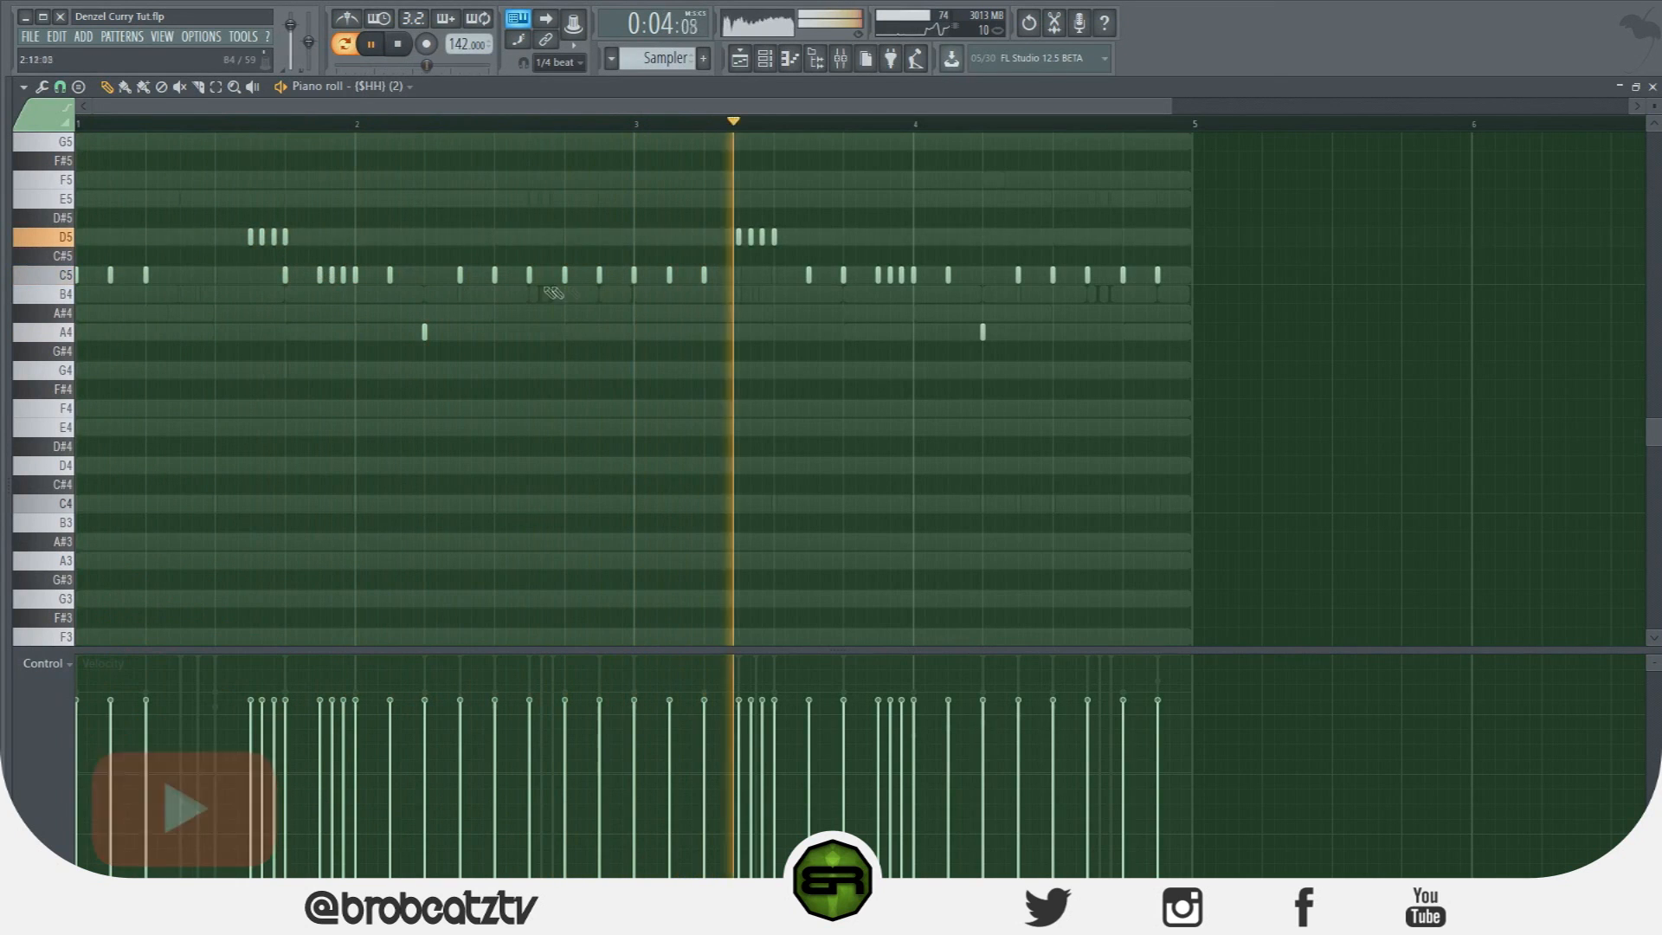
{"action": "left_click_drag", "start_coordinate": [768, 239], "coordinate": [839, 245]}
{"action": "key", "text": "space"}
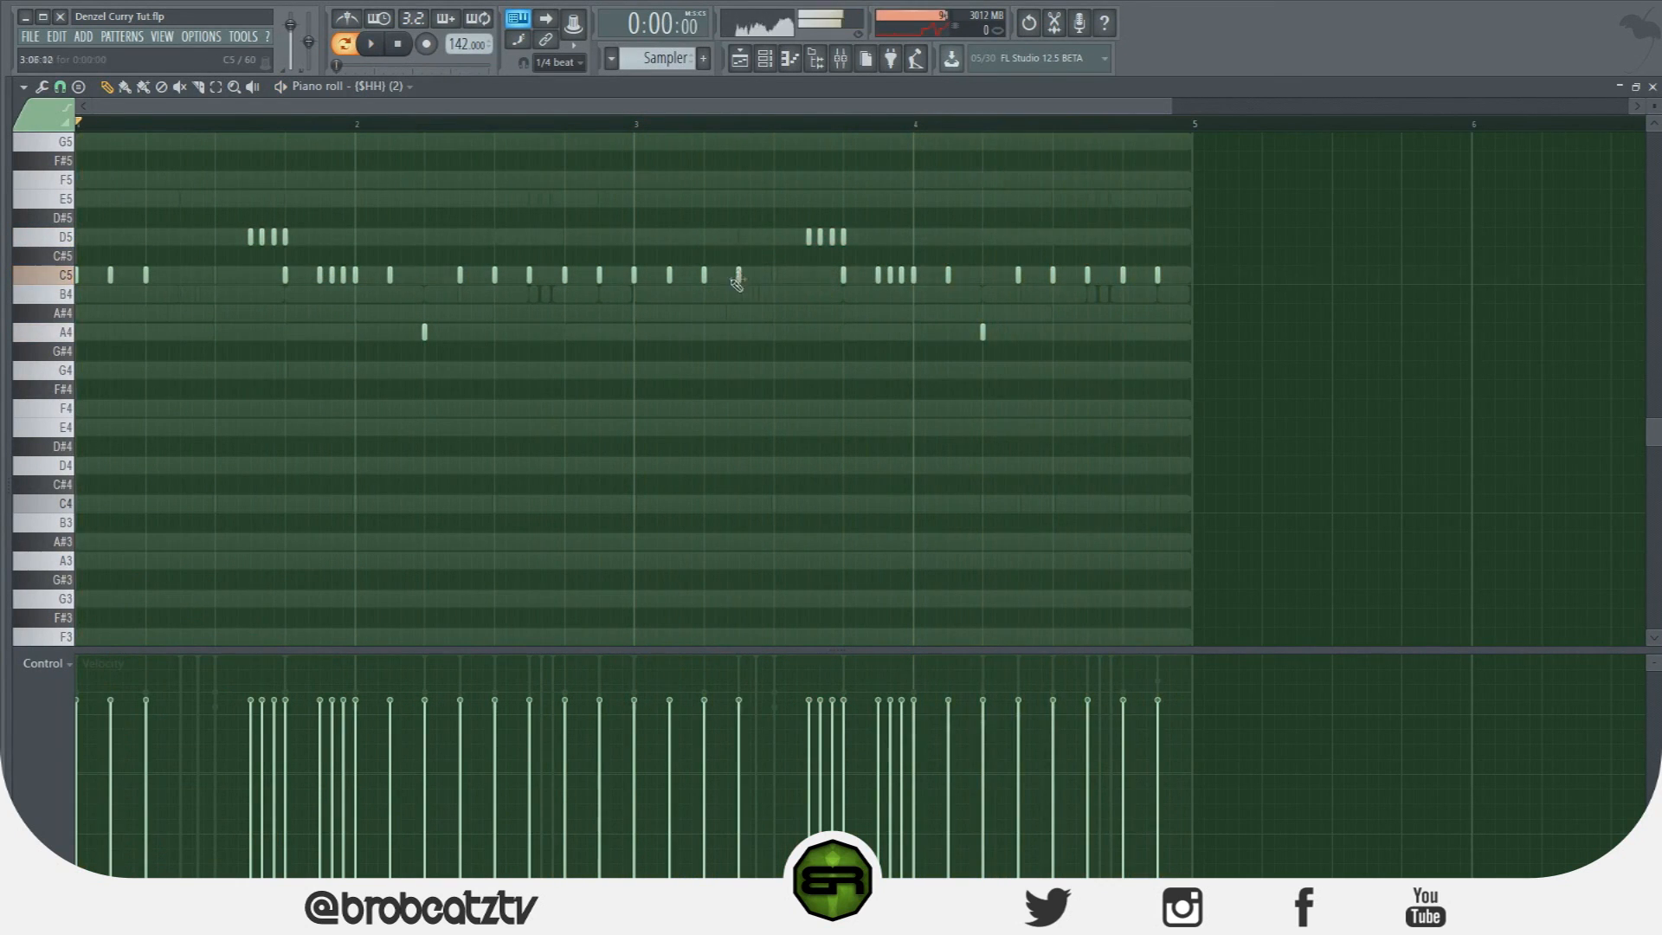
Add C5 hits in bar 1 and late in bar 4, deleting a neighbouring C5 hit.
{"action": "left_click", "coordinate": [182, 275]}
{"action": "left_click", "coordinate": [217, 276]}
{"action": "key", "text": "space"}
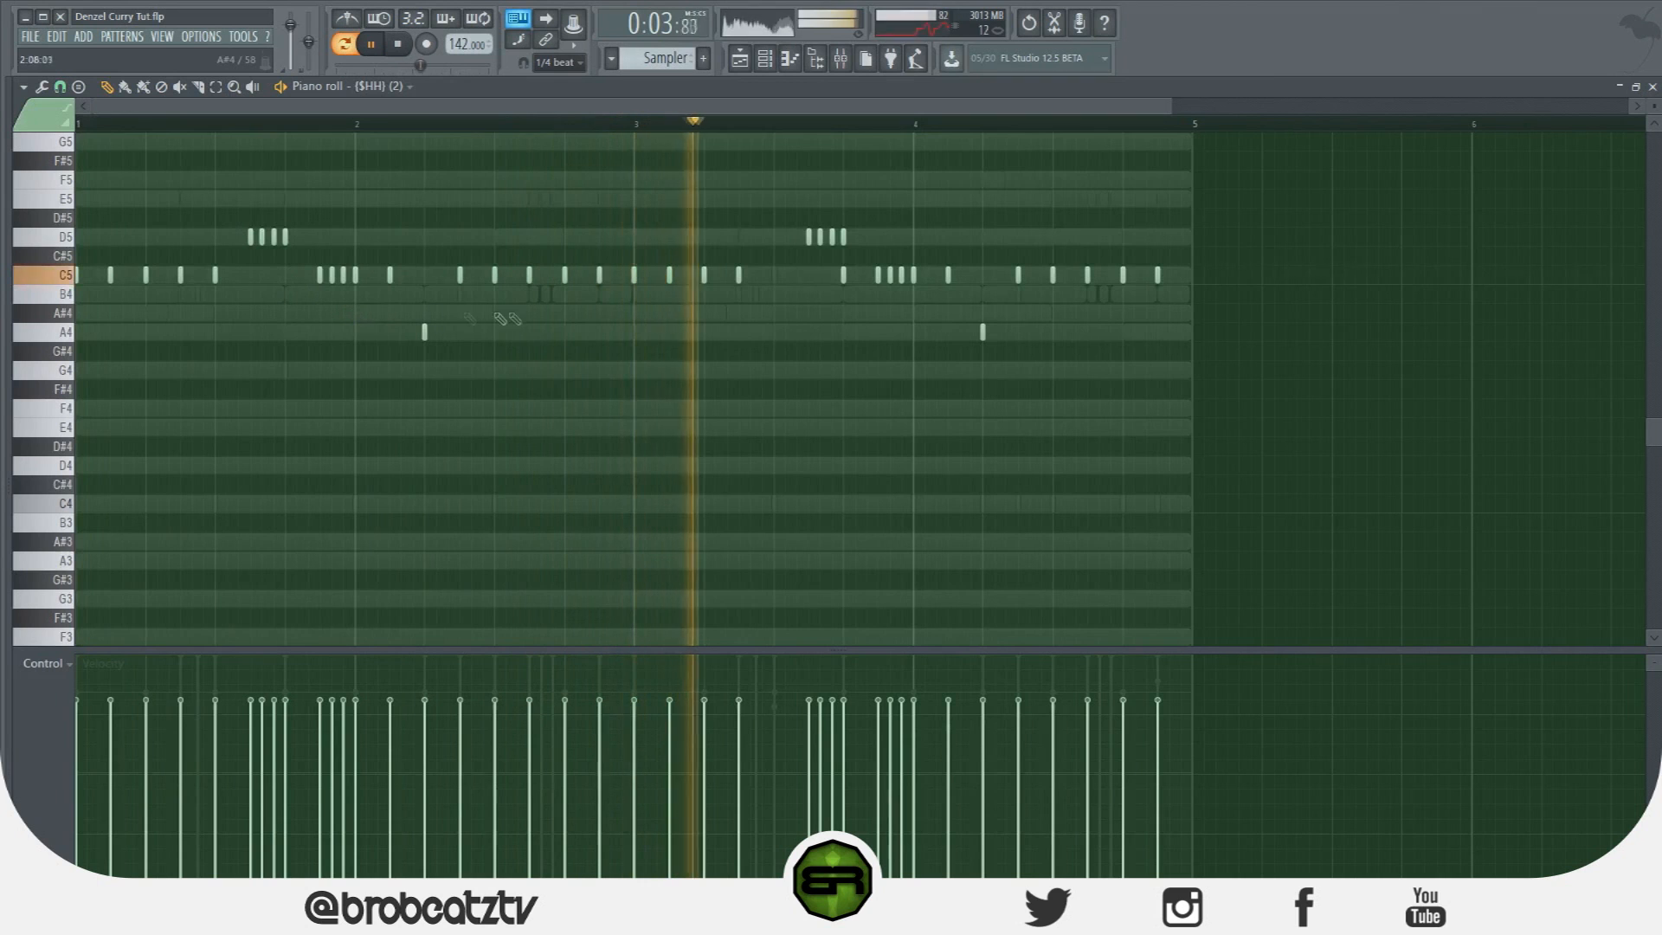
{"action": "left_click", "coordinate": [774, 276]}
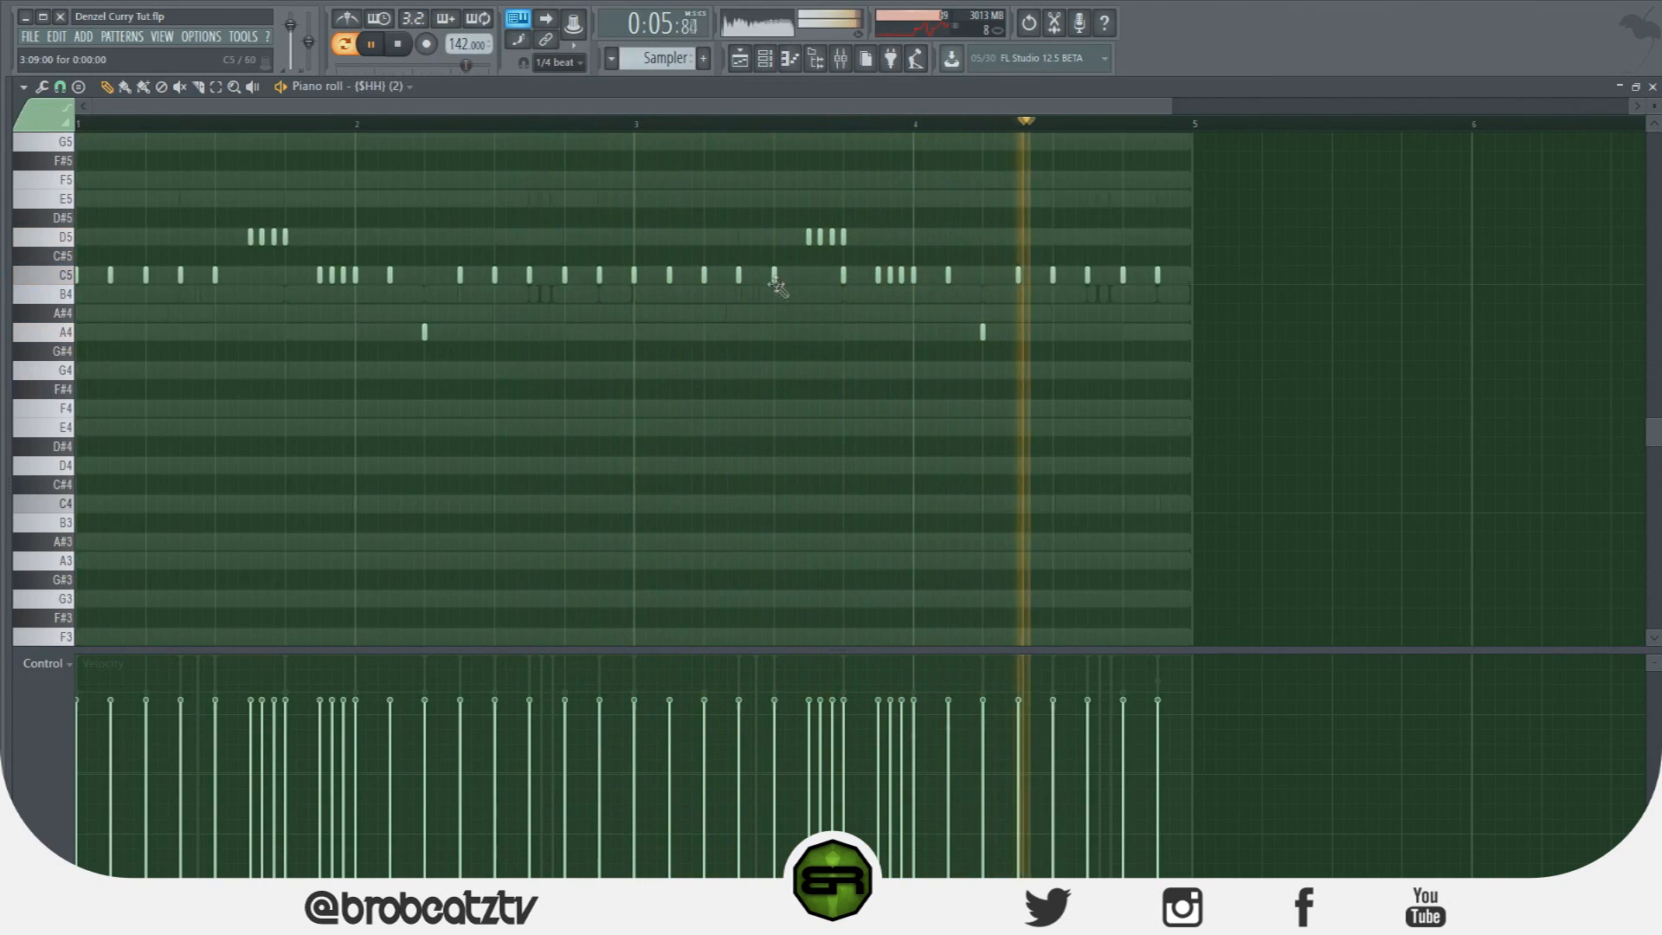
{"action": "key", "text": "space"}
{"action": "right_click", "coordinate": [844, 275]}
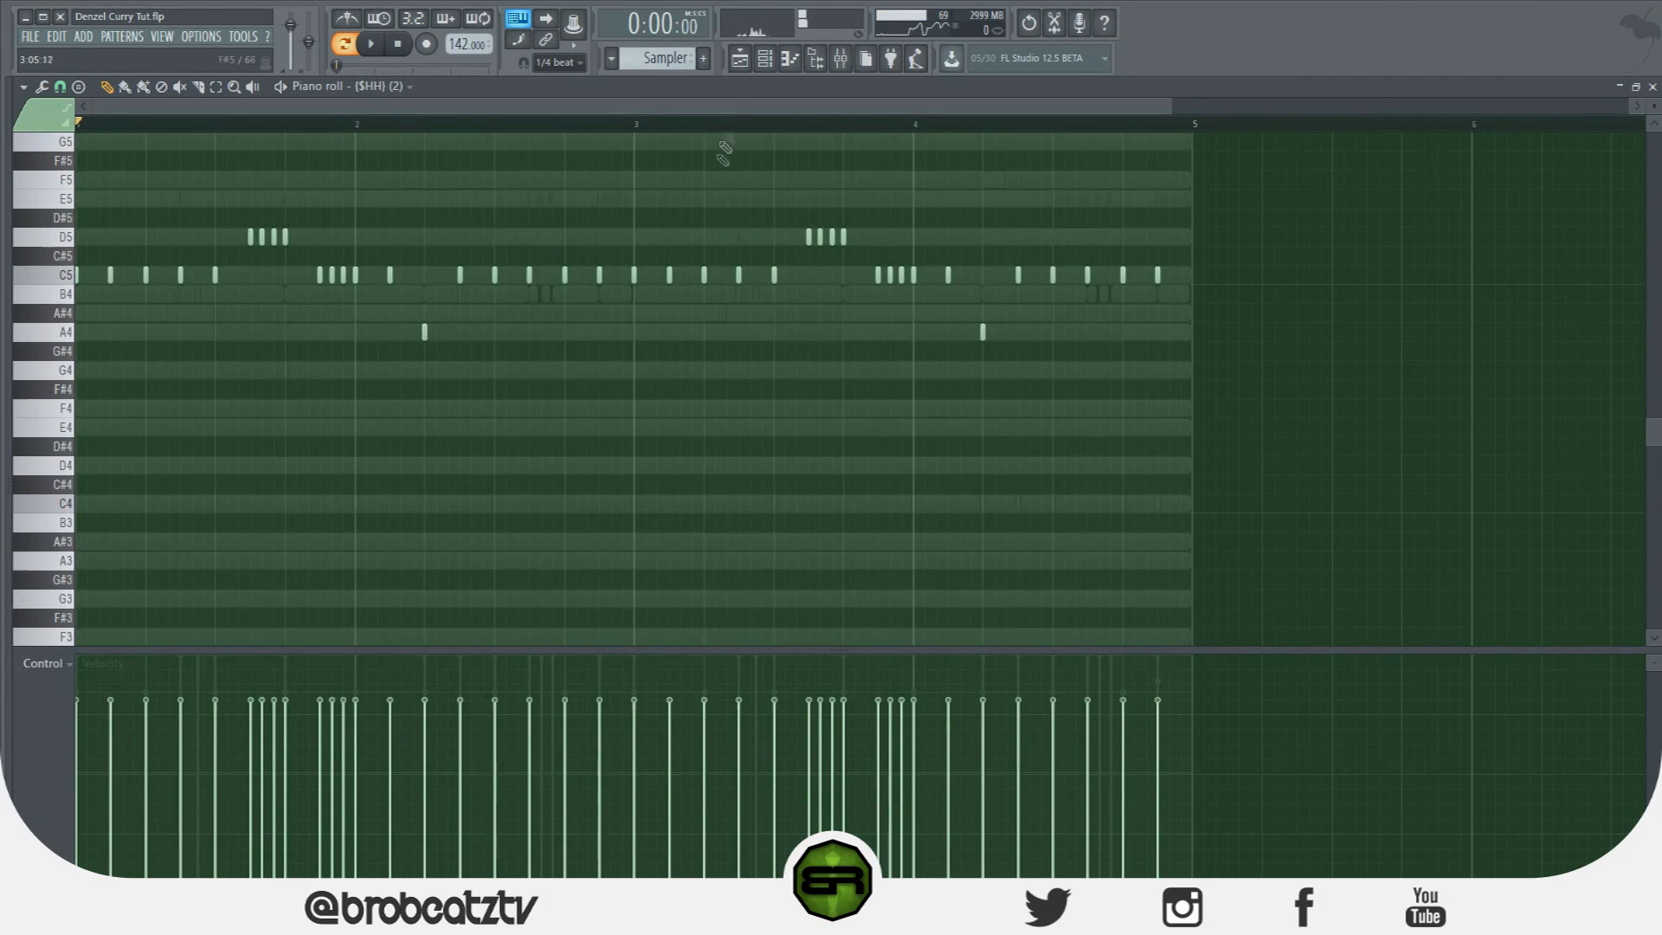
Close the piano roll, show the channel rack, and stop playback.
{"action": "left_click", "coordinate": [739, 58]}
{"action": "left_click", "coordinate": [765, 58]}
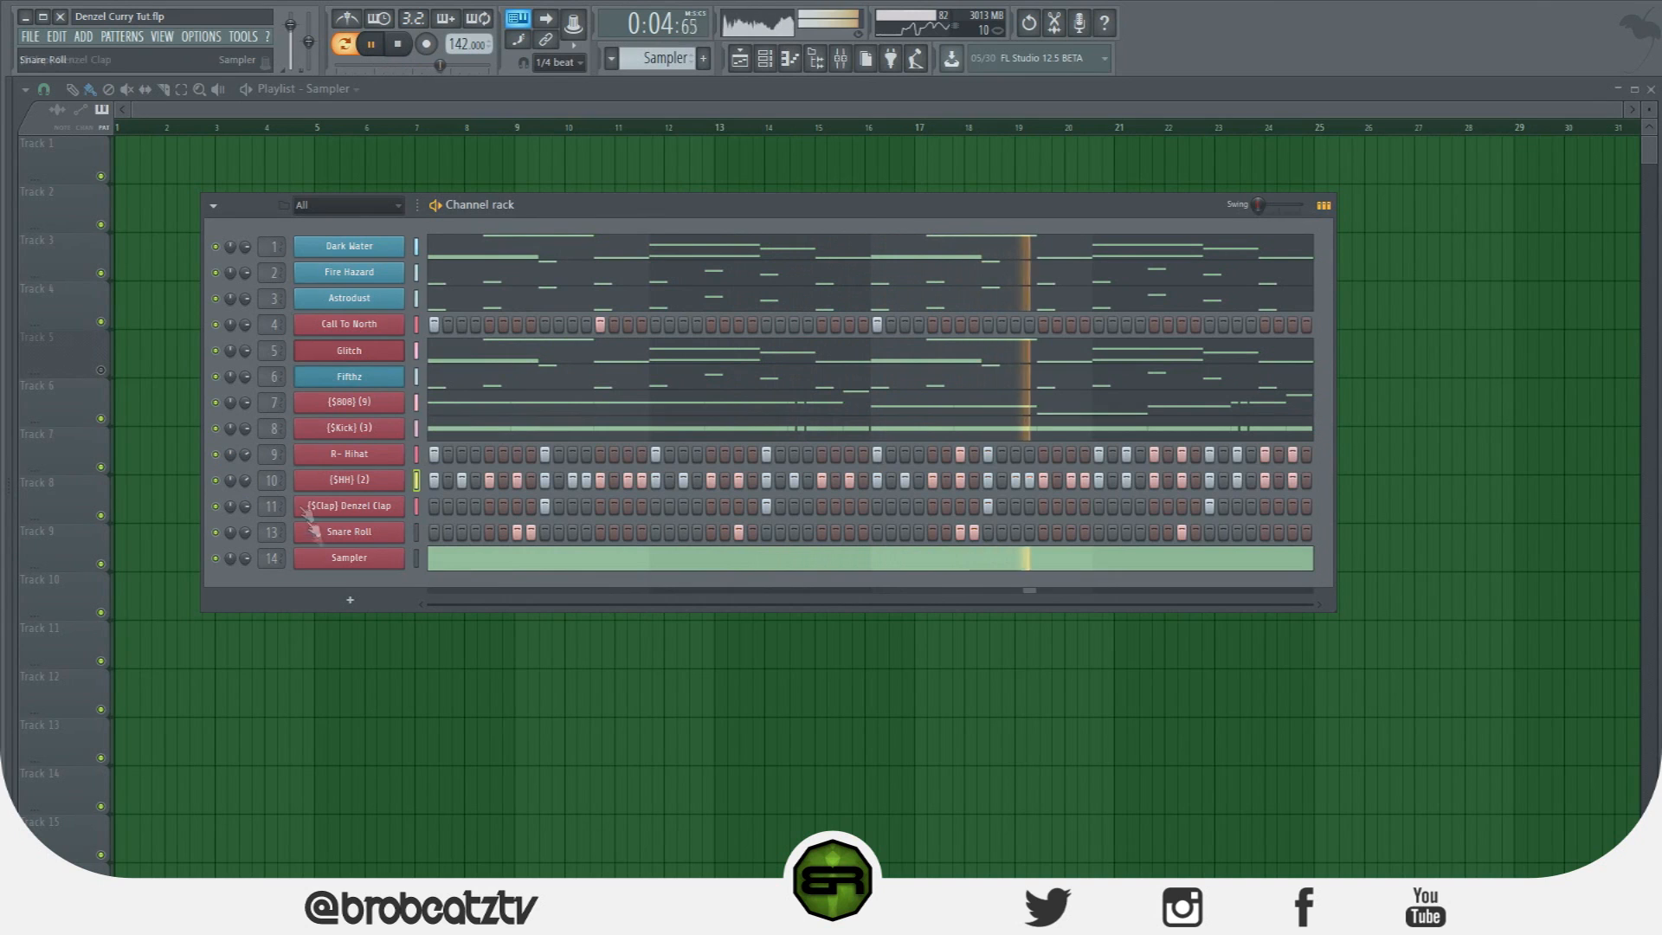
{"action": "key", "text": "space"}
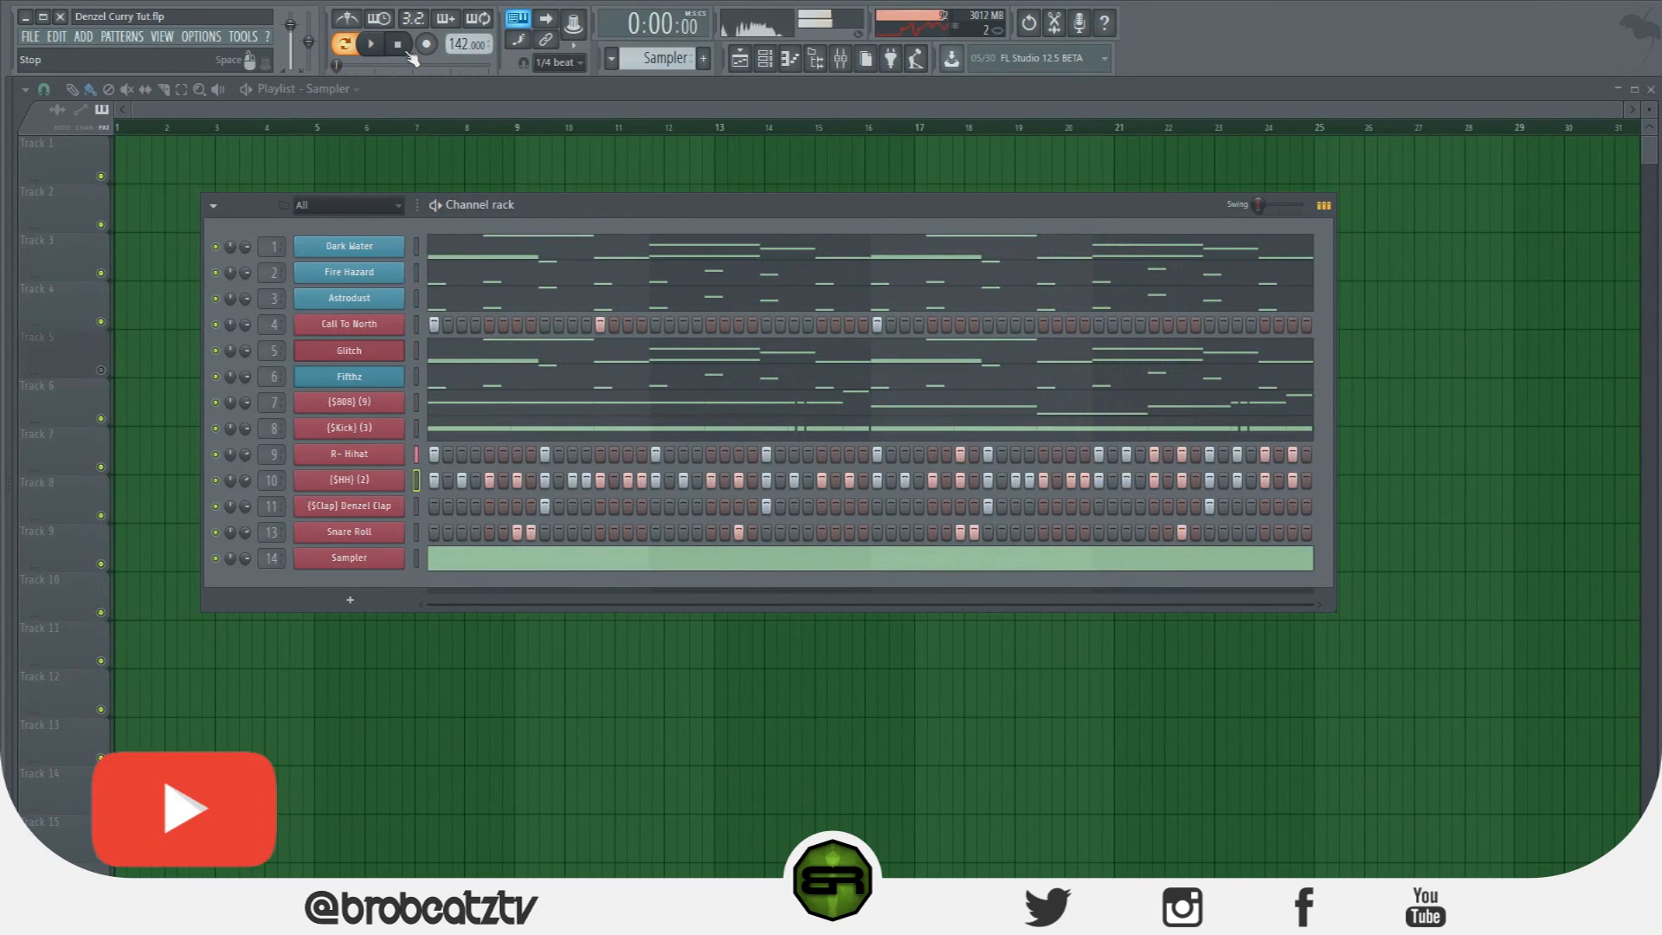